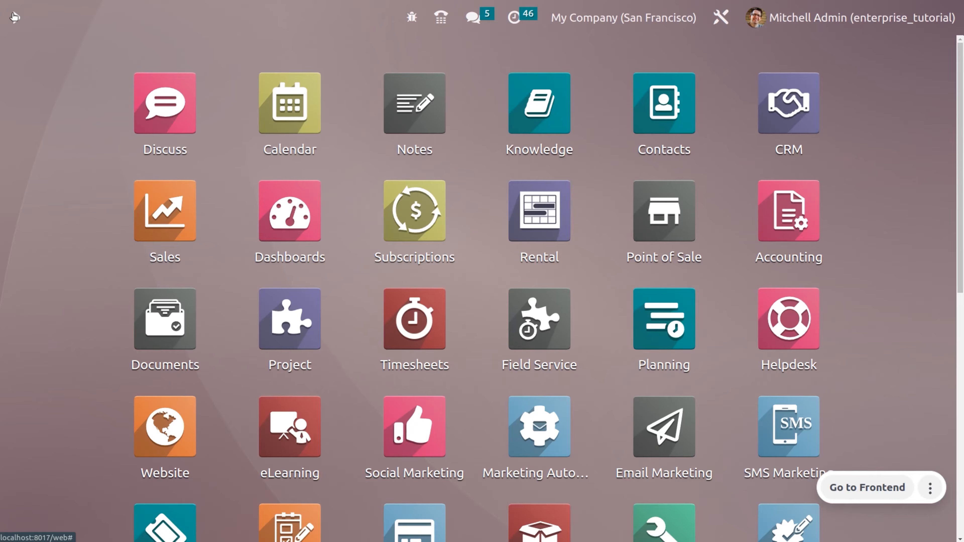
# - Open the eLearning app and look at all courses in list view before returning to the kanban view
pyautogui.click(264, 424)
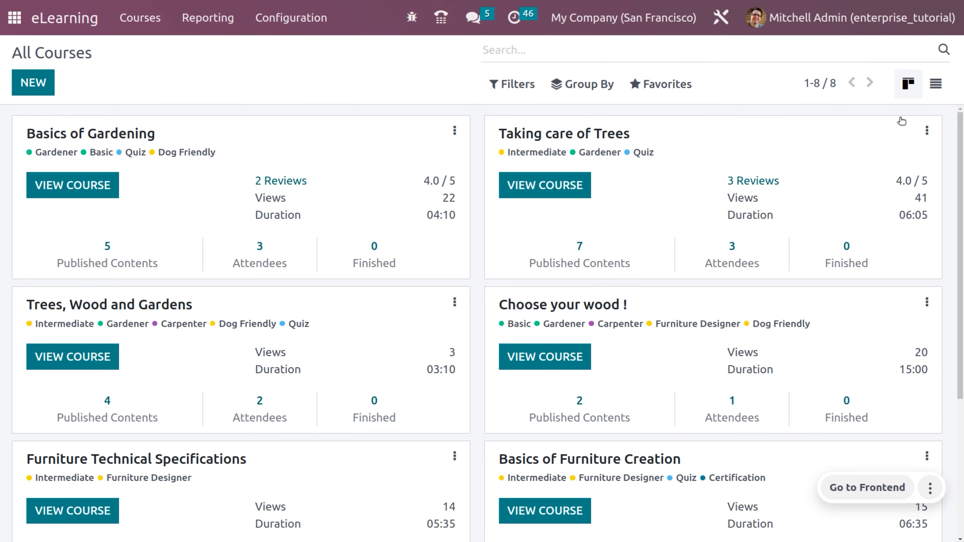
pyautogui.click(940, 88)
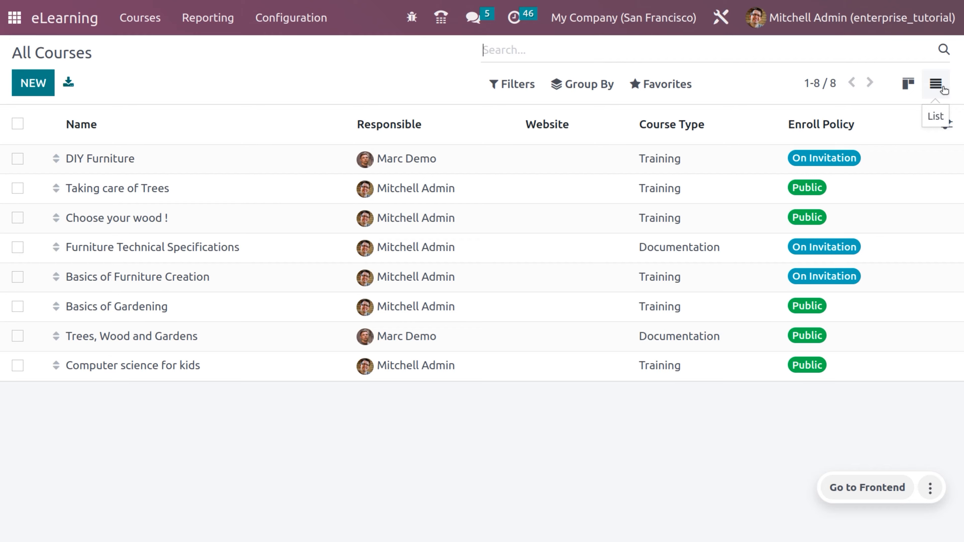
pyautogui.click(907, 85)
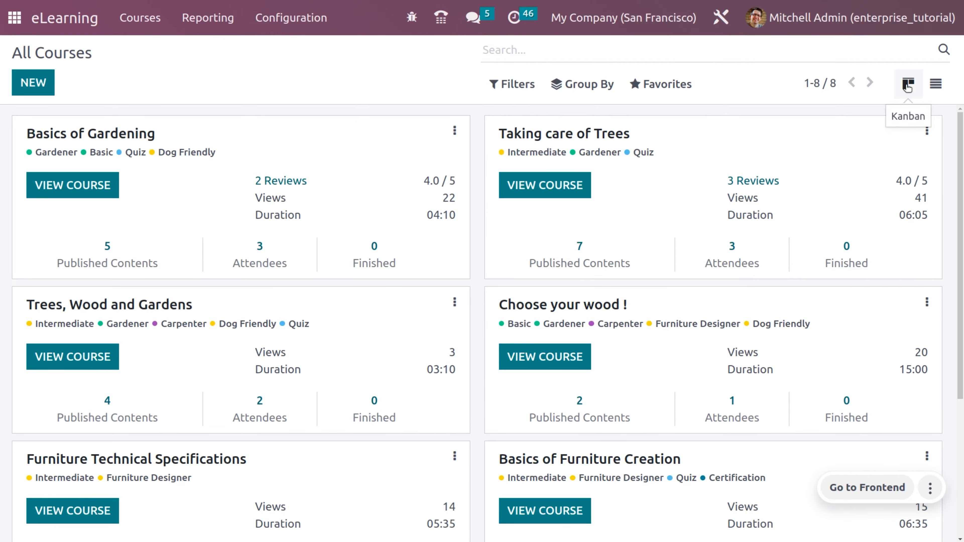
# - Create a new course titled "computer science"
pyautogui.click(46, 79)
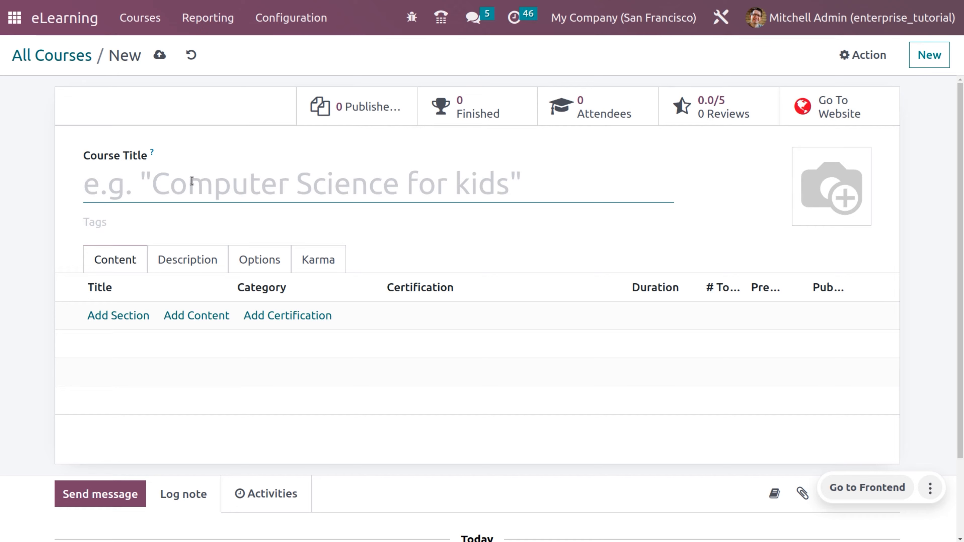
pyautogui.write('comp')
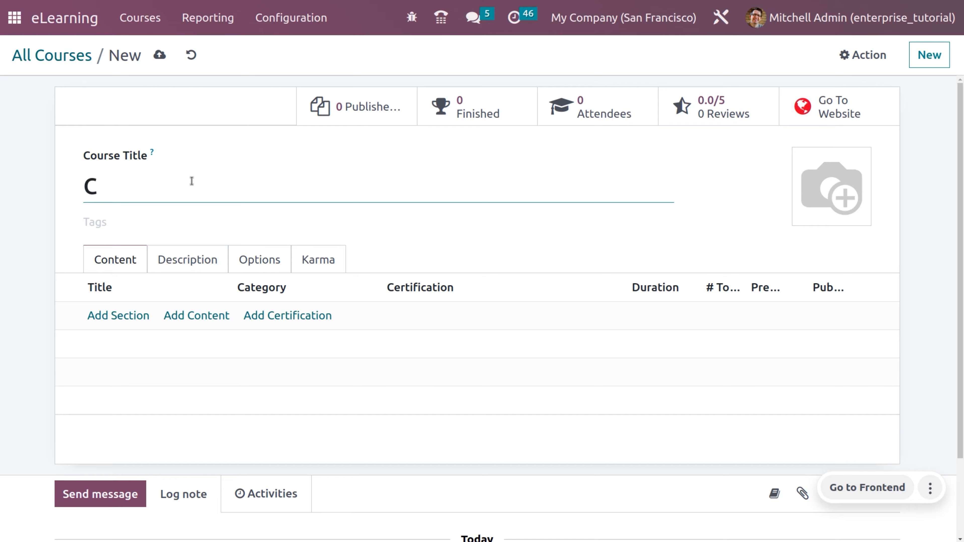
pyautogui.write('uter science')
# - Tag the course with Basic, Intermediate, Advanced and computer
pyautogui.click(145, 223)
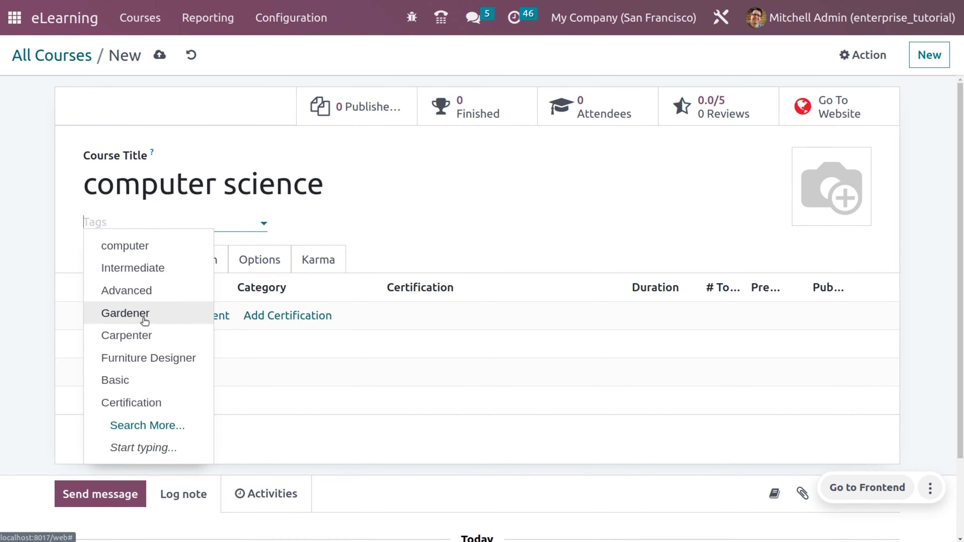
pyautogui.click(141, 381)
pyautogui.click(176, 222)
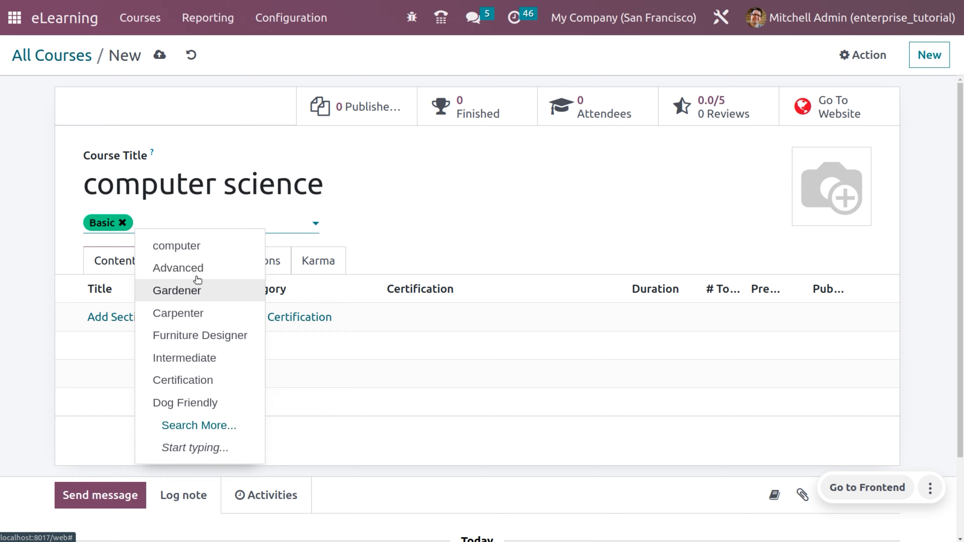
pyautogui.click(193, 359)
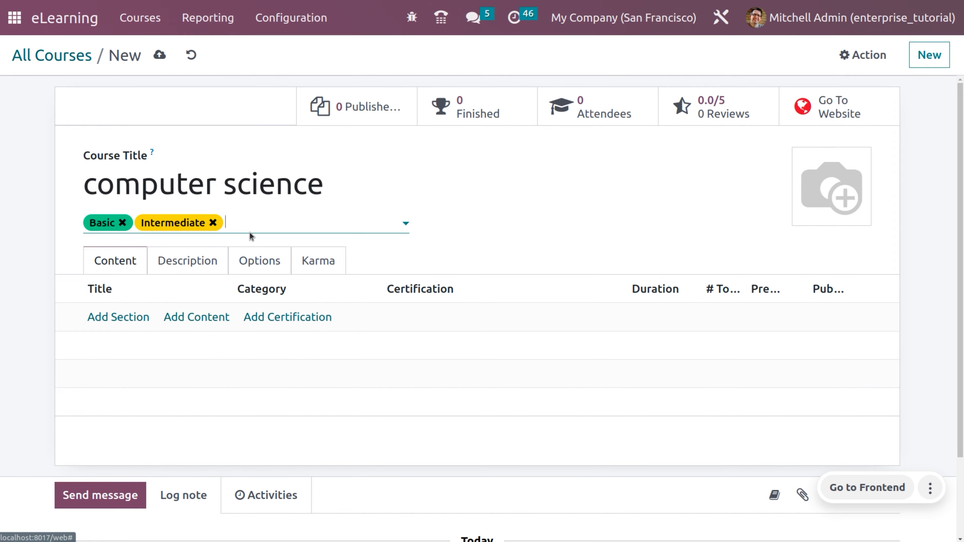
pyautogui.click(252, 223)
pyautogui.click(276, 245)
pyautogui.click(342, 291)
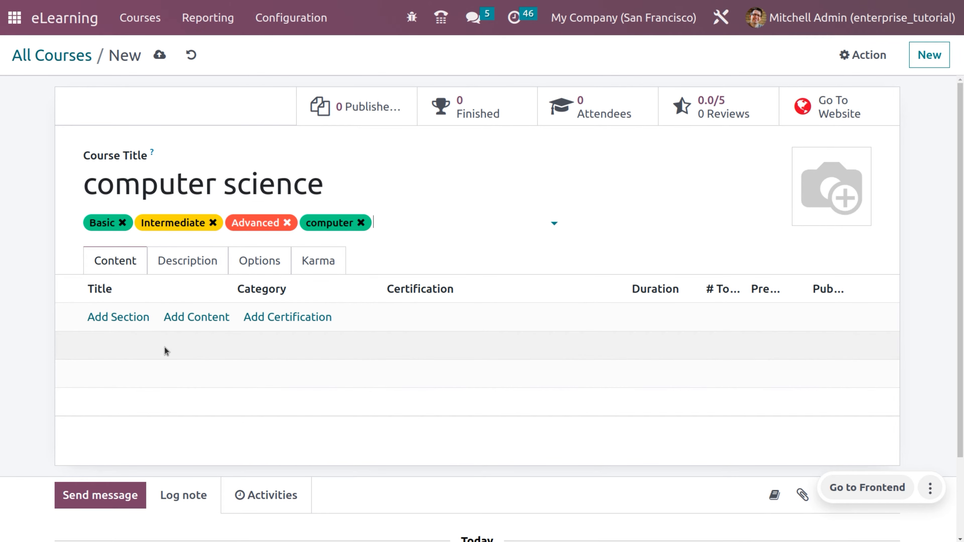
# - Add a section named "Basics" to the course content
pyautogui.click(123, 318)
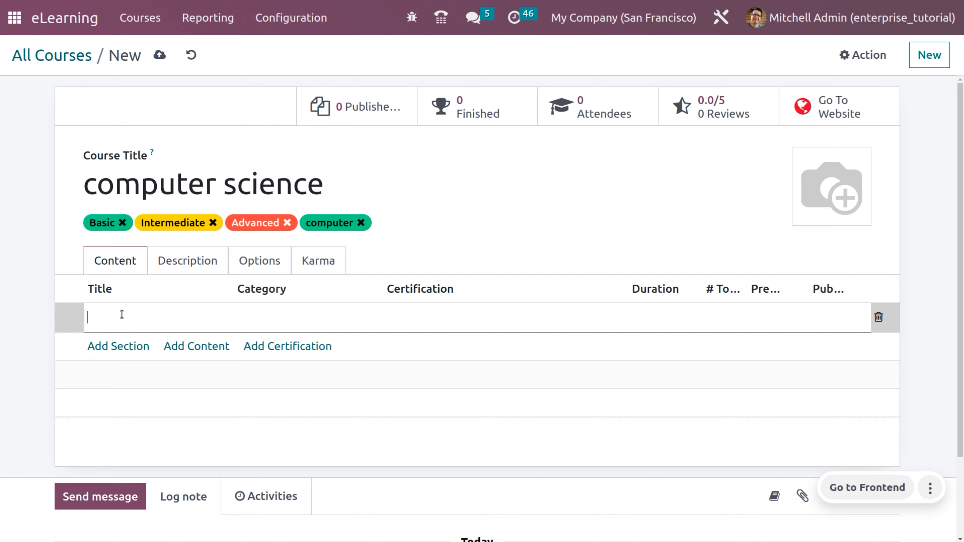
pyautogui.write('Ba')
pyautogui.write('scic')
pyautogui.press('BackSpace')
pyautogui.press('BackSpace')
pyautogui.press('BackSpace')
pyautogui.write('ics')
pyautogui.click(121, 368)
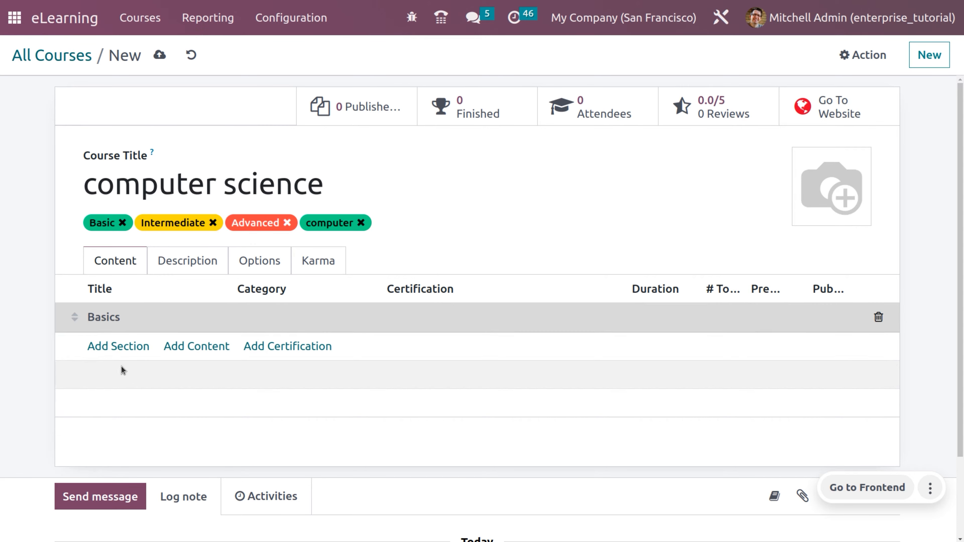
# - Start a new content item titled "setting up of computer hardware" and tag it Theory, Exercises, Colorful and Tools
pyautogui.click(184, 347)
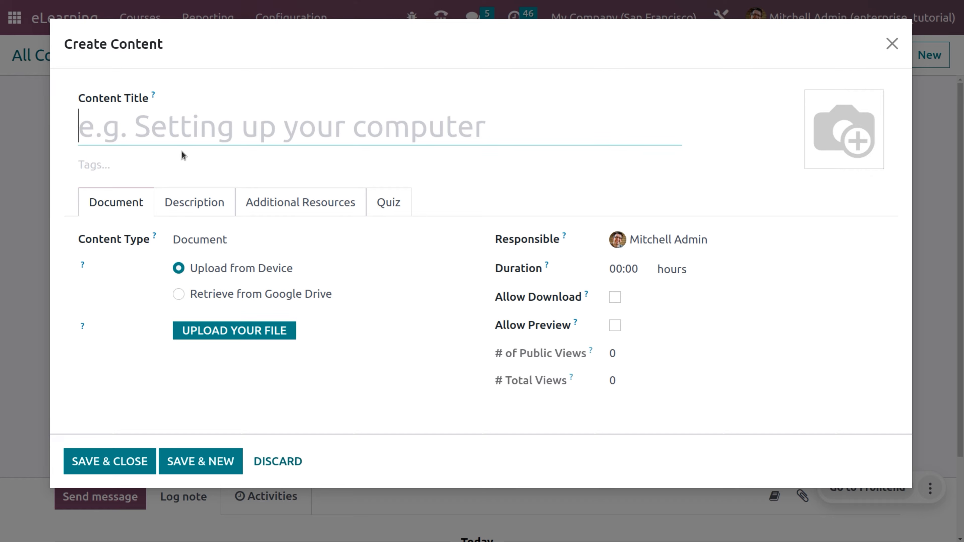
pyautogui.write('setting up of computer hardware')
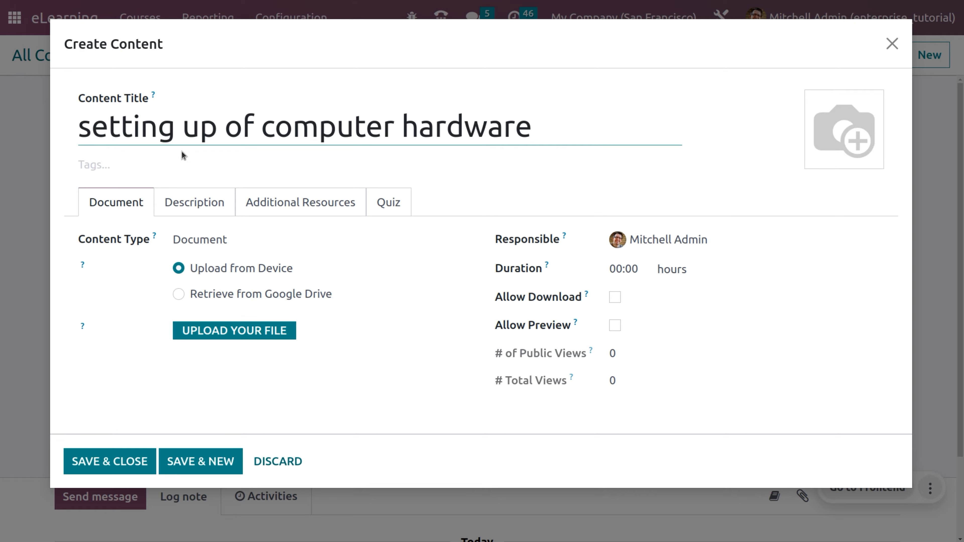
pyautogui.click(163, 167)
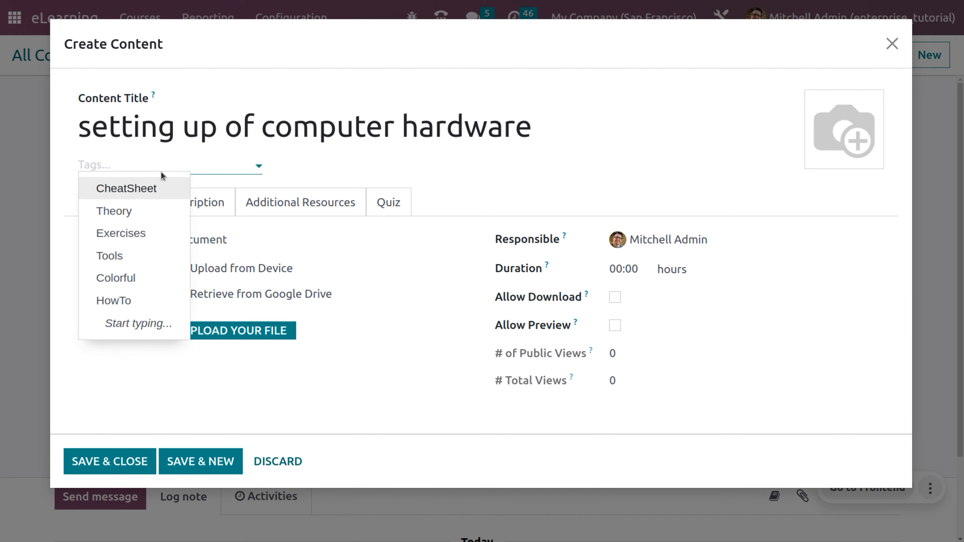
pyautogui.click(152, 211)
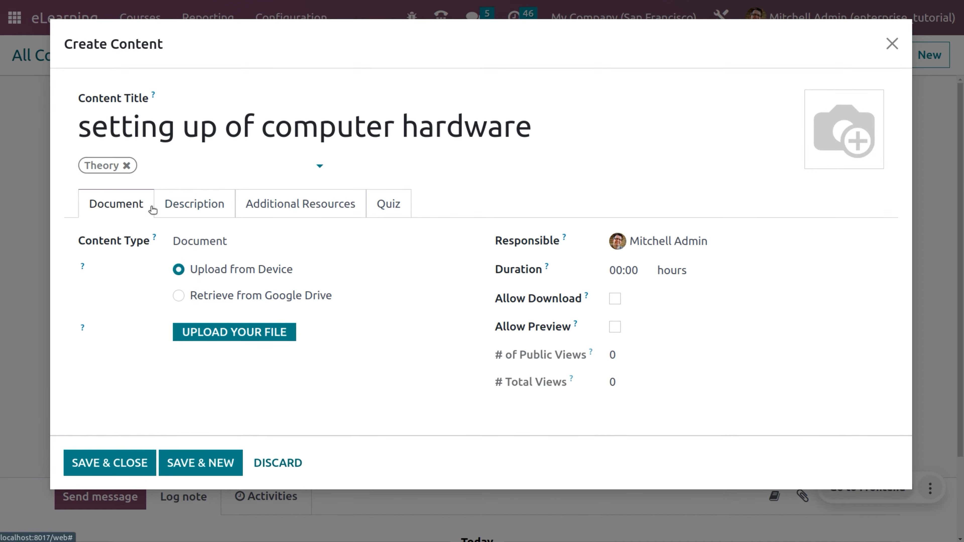
pyautogui.click(174, 171)
pyautogui.click(174, 219)
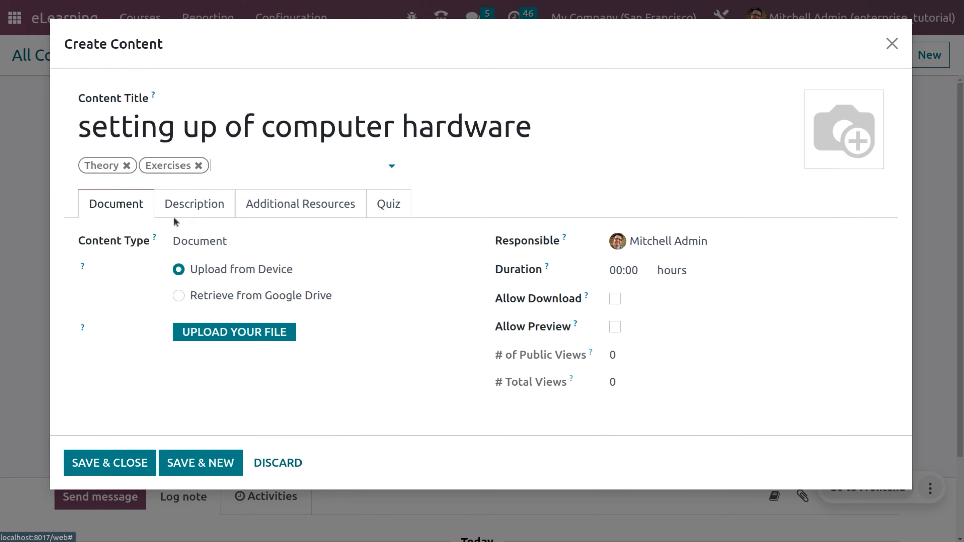
pyautogui.click(243, 165)
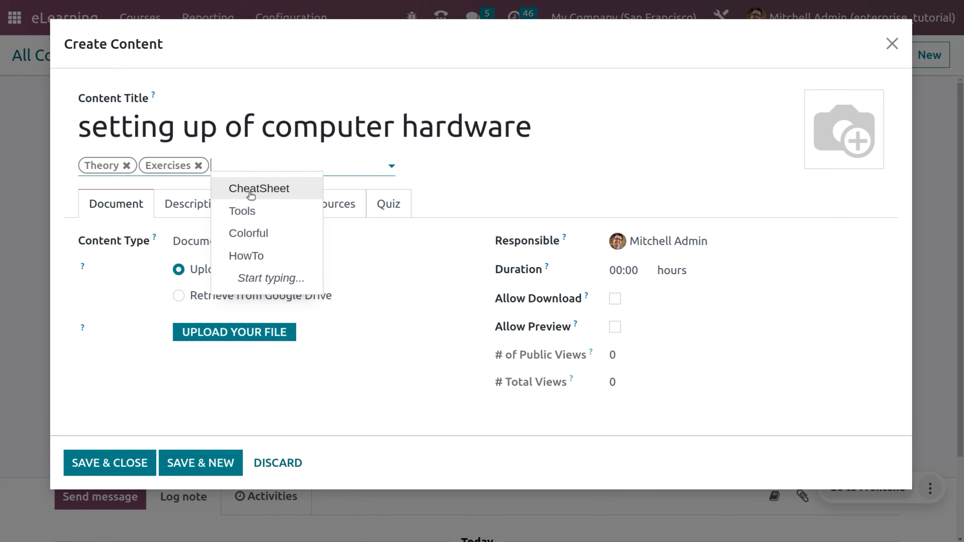
pyautogui.click(261, 236)
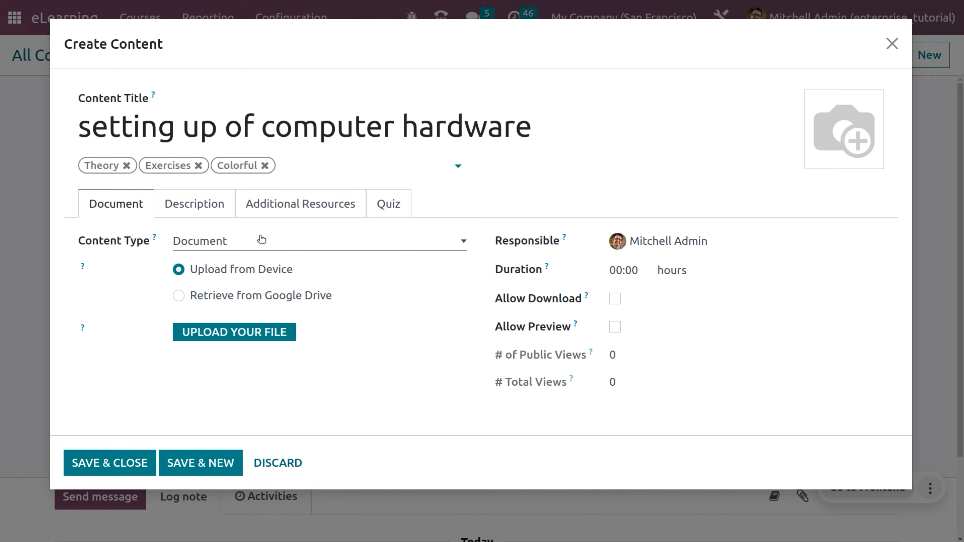
pyautogui.click(289, 165)
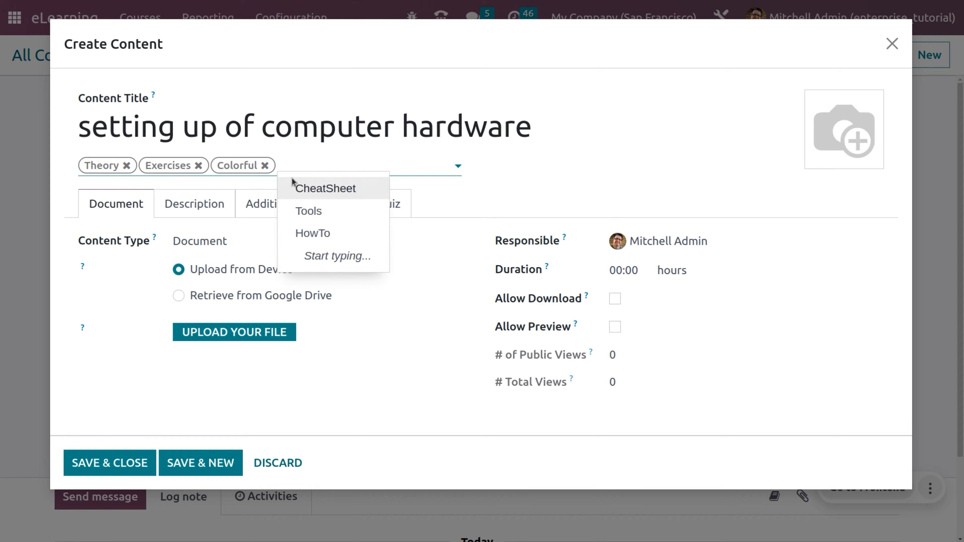
pyautogui.click(321, 218)
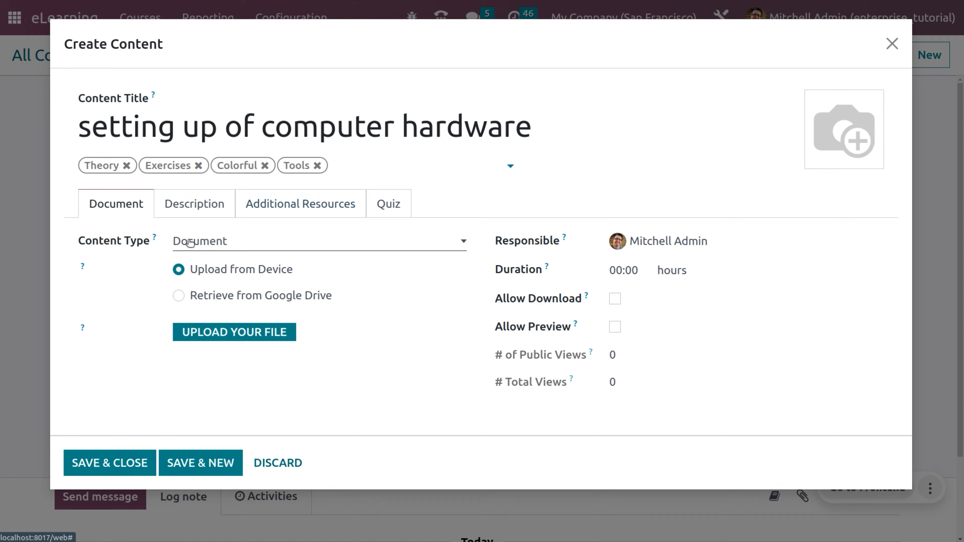
# - Try Image and Article as the content type, and set it back to Document
pyautogui.click(182, 246)
pyautogui.click(188, 266)
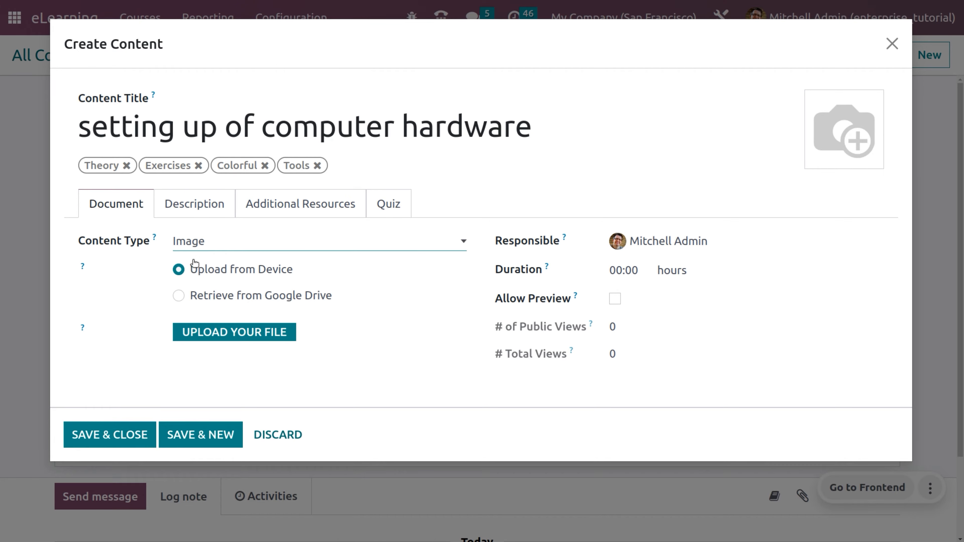
pyautogui.click(209, 247)
pyautogui.click(212, 273)
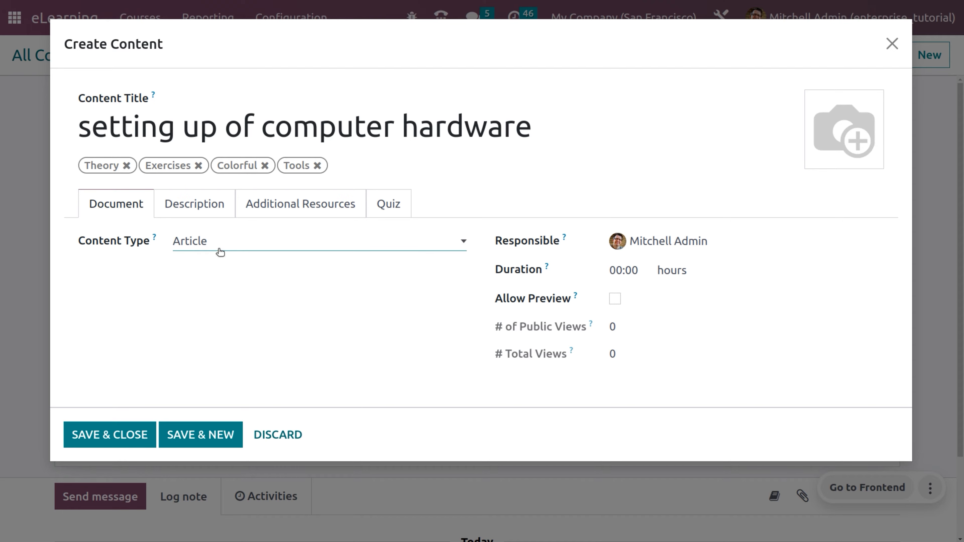
pyautogui.click(219, 247)
pyautogui.click(224, 287)
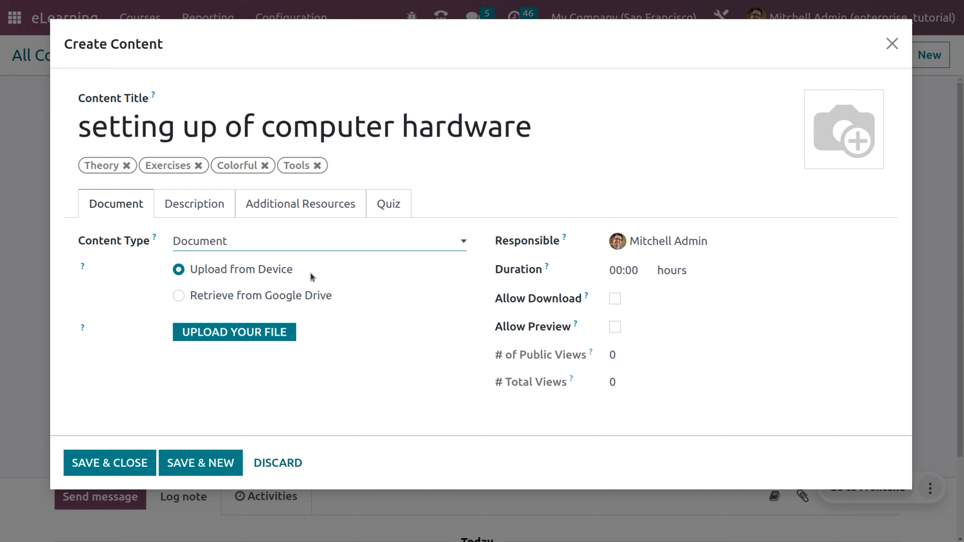
# - Try retrieving the document from Google Drive, and try Video as the content type
pyautogui.click(180, 297)
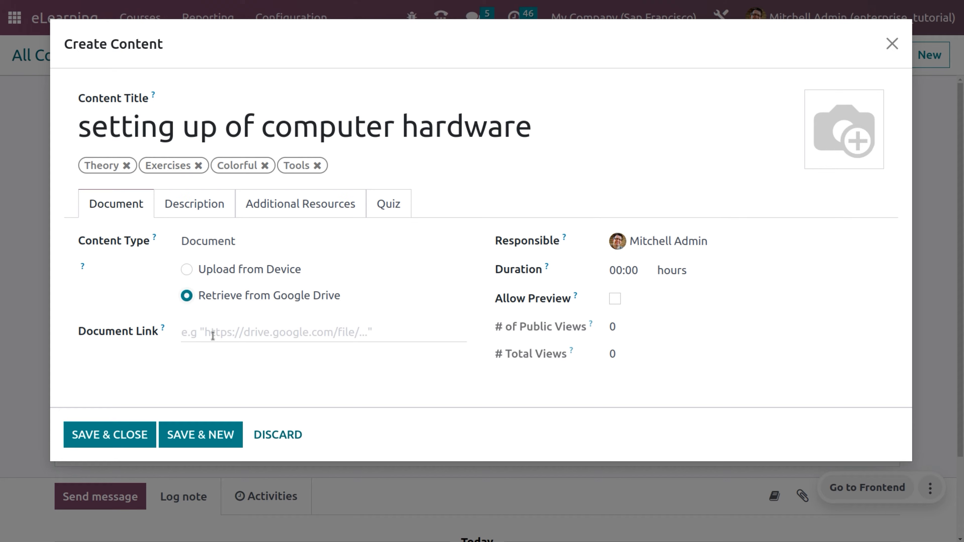
pyautogui.click(211, 239)
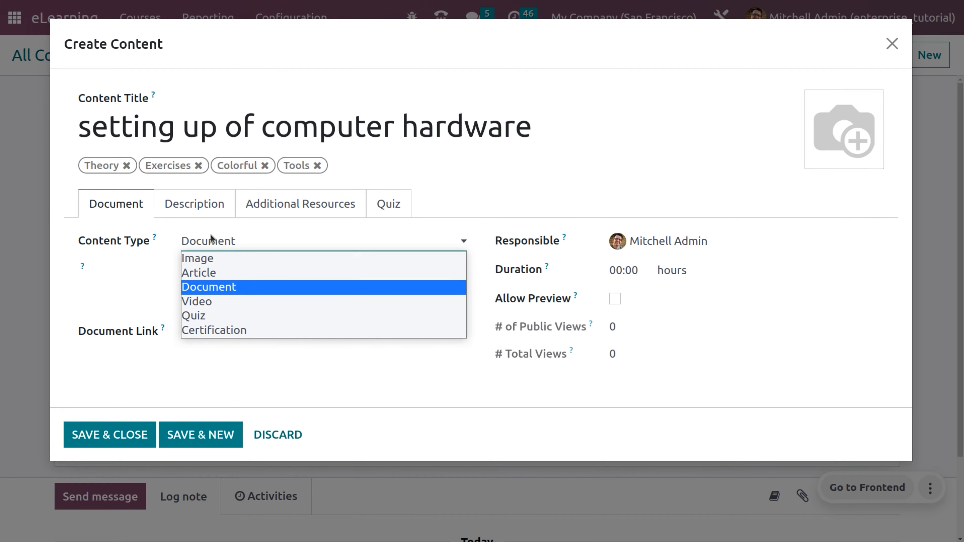
pyautogui.click(213, 301)
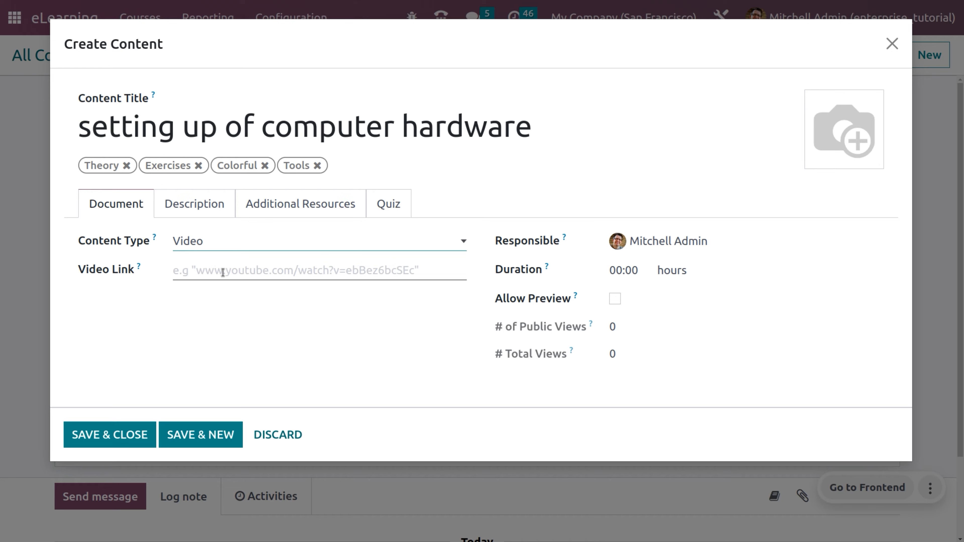
# - Try Quiz and Certification as the content type, and open the choice of available certifications
pyautogui.click(215, 240)
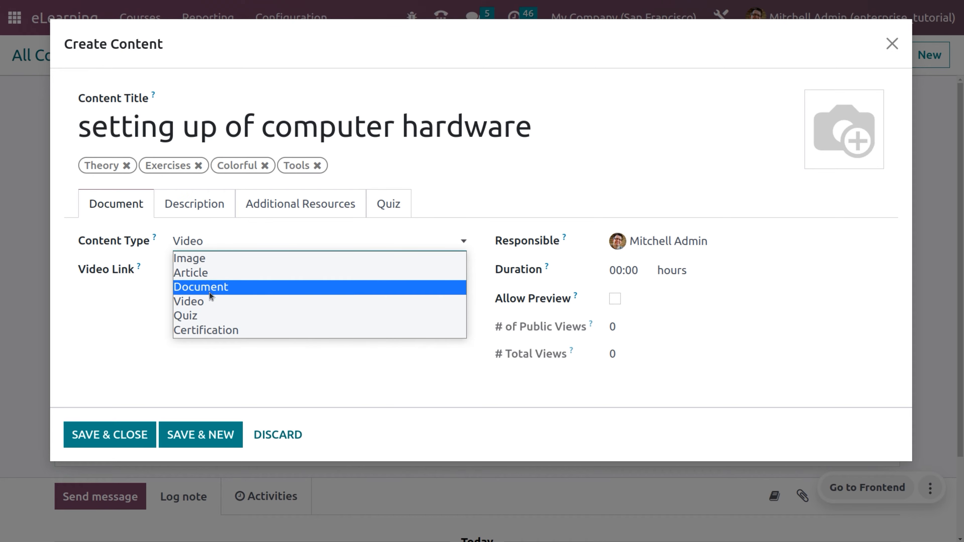
pyautogui.click(208, 315)
pyautogui.click(225, 251)
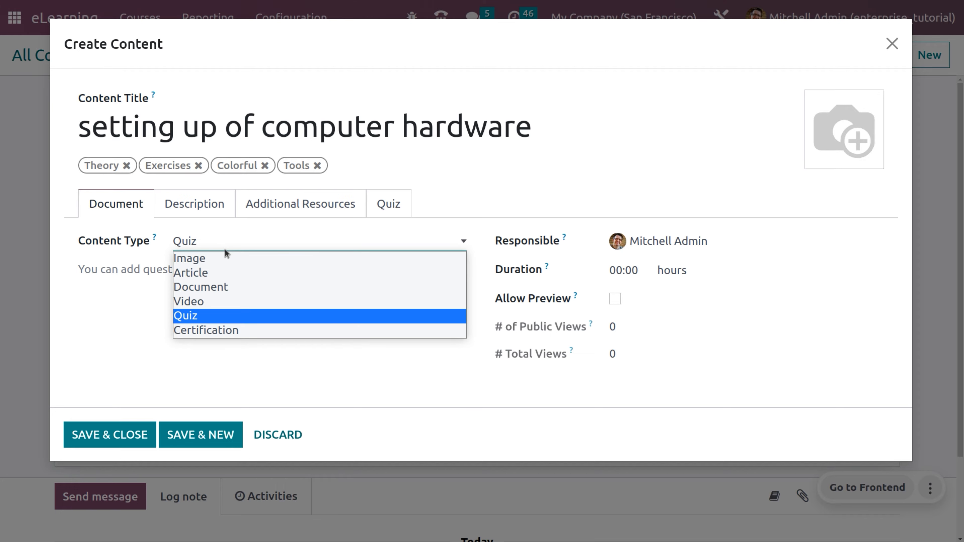
pyautogui.click(236, 329)
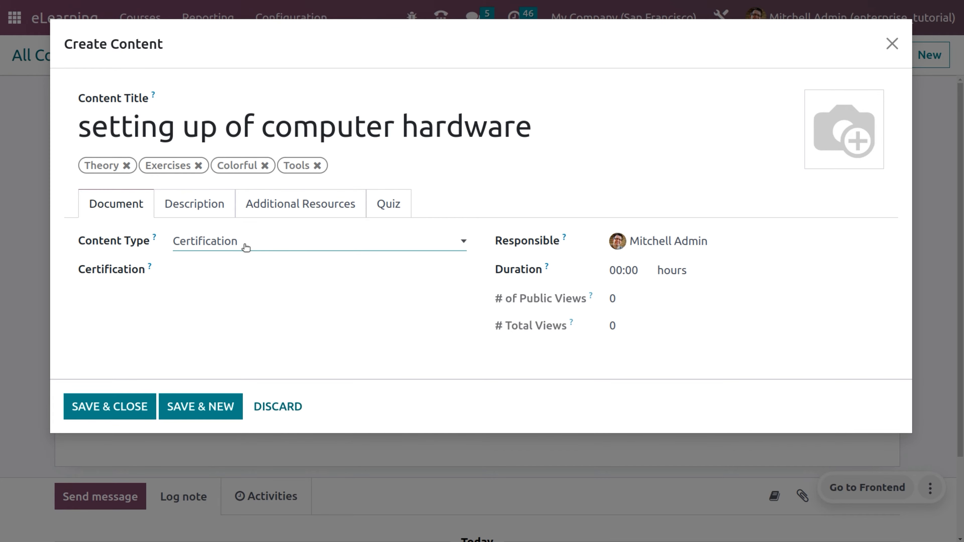
pyautogui.click(245, 246)
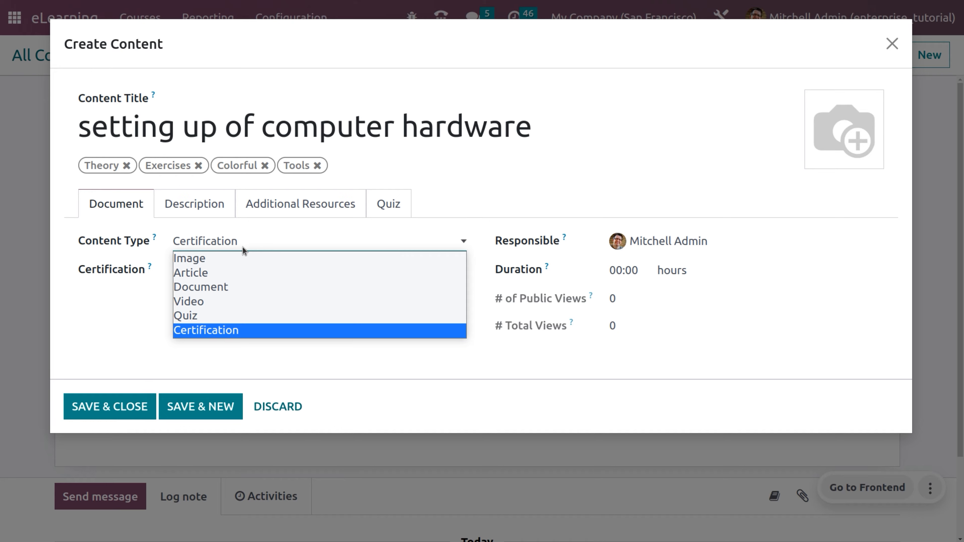
pyautogui.click(162, 272)
pyautogui.click(215, 272)
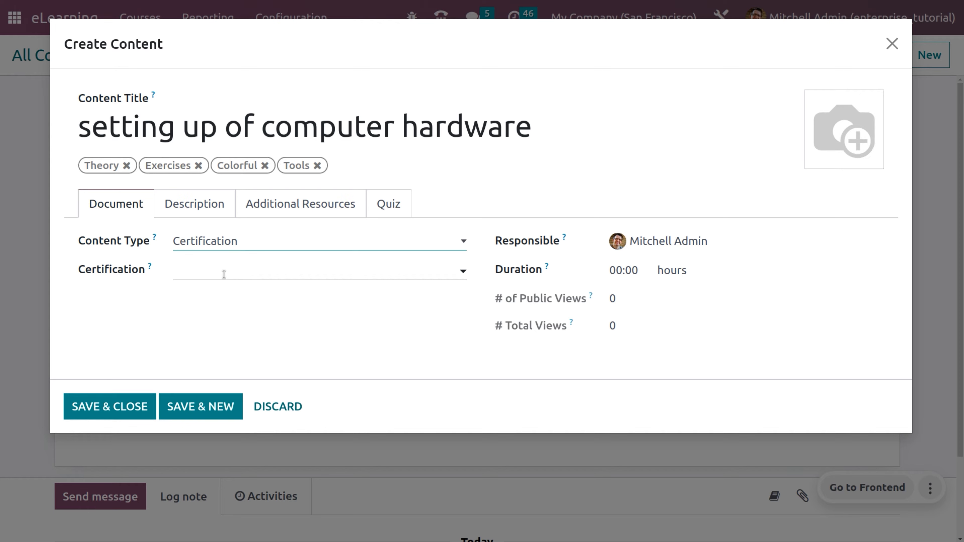
pyautogui.click(224, 275)
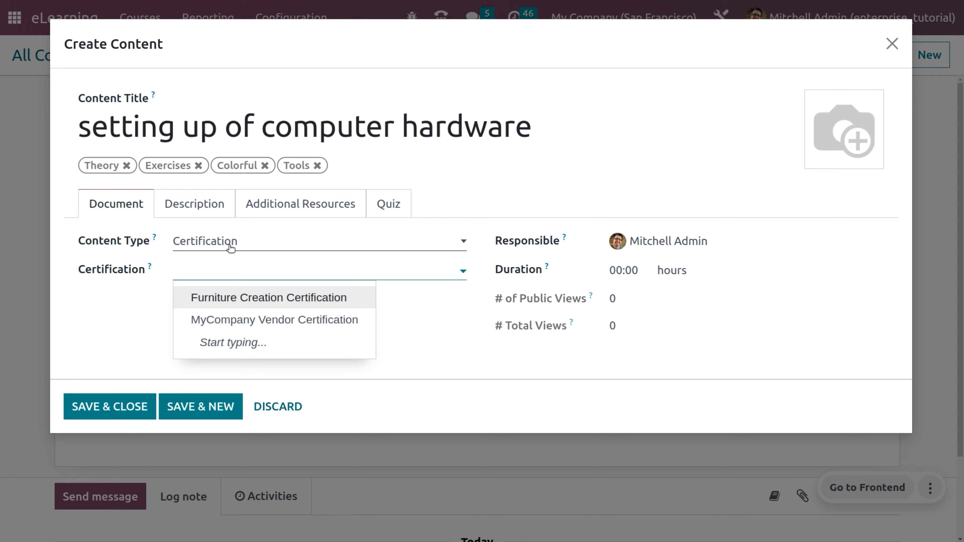
# - Set the content type back to Document with its source as Upload from Device
pyautogui.click(230, 247)
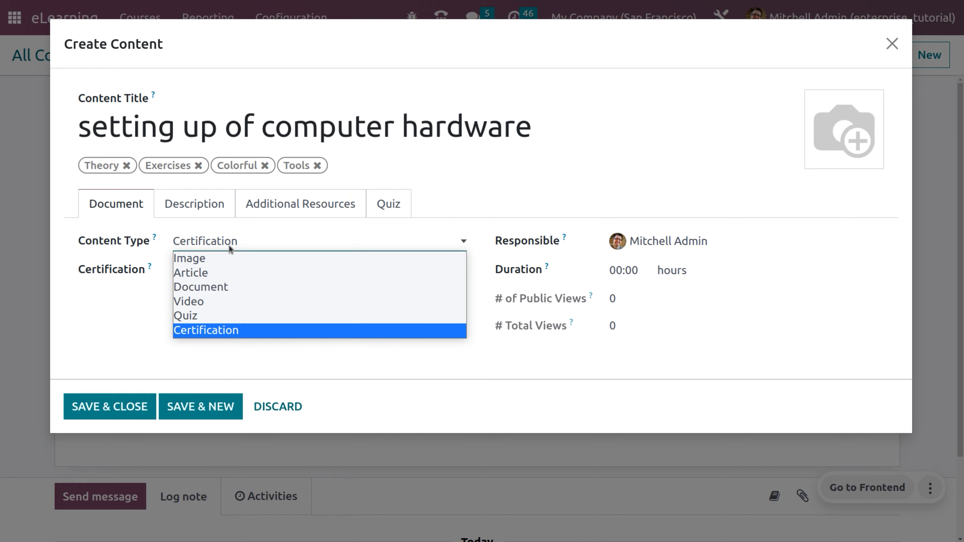
pyautogui.click(211, 288)
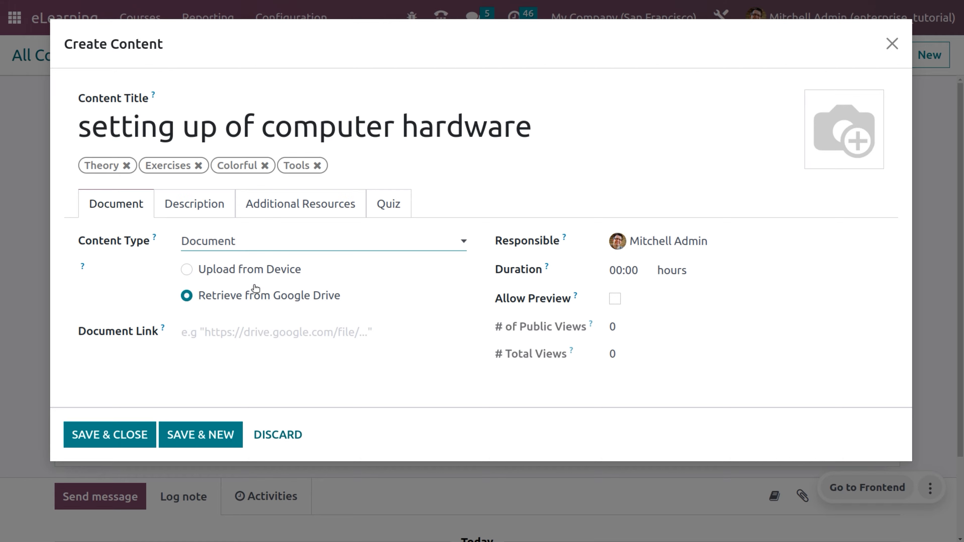
pyautogui.click(243, 273)
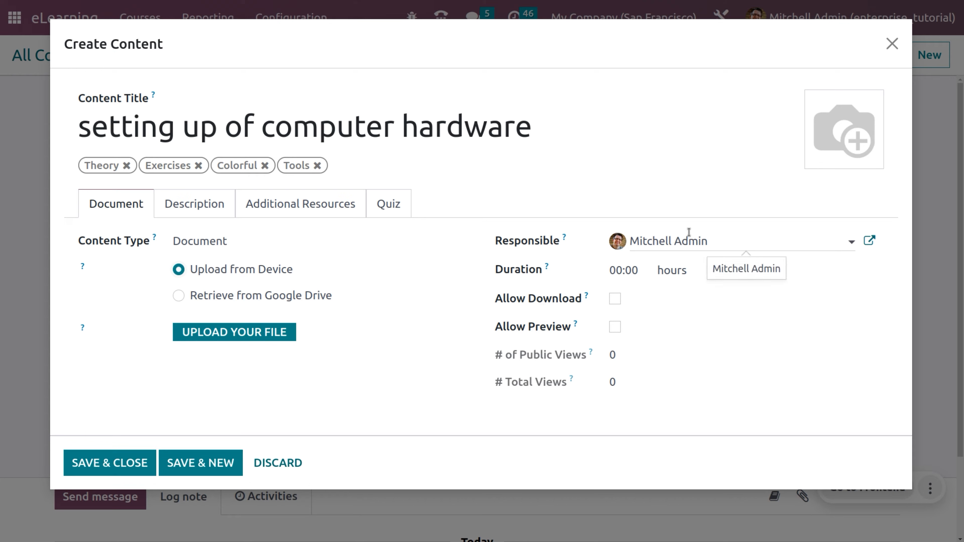
# - Set the content's duration to 01:00 hours, and allow both download and preview
pyautogui.click(640, 272)
pyautogui.press('BackSpace')
pyautogui.press('BackSpace')
pyautogui.press('BackSpace')
pyautogui.press('BackSpace')
pyautogui.press('BackSpace')
pyautogui.write('1')
pyautogui.click(683, 313)
pyautogui.click(615, 299)
pyautogui.click(616, 327)
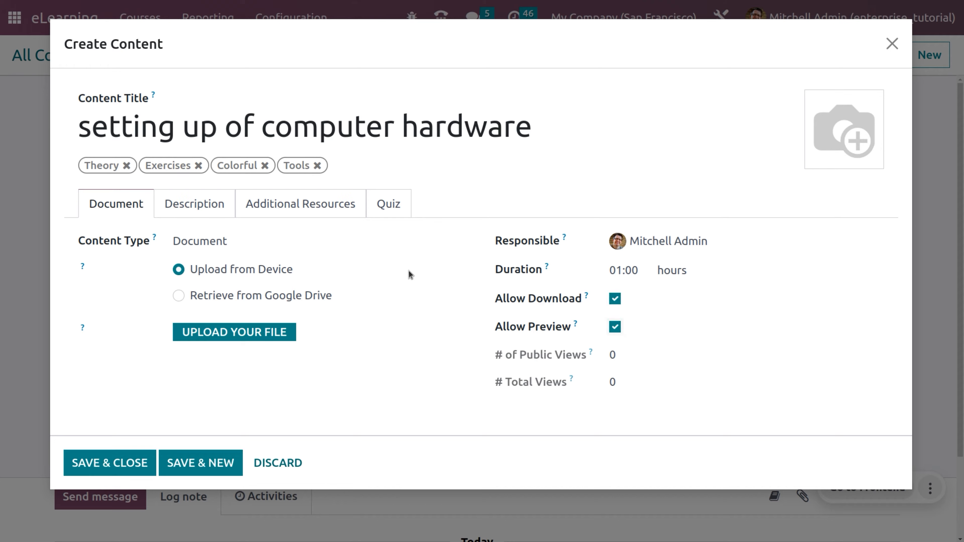
# - Write the content description "In this video, you can learn how to set up computer hardware"
pyautogui.click(214, 204)
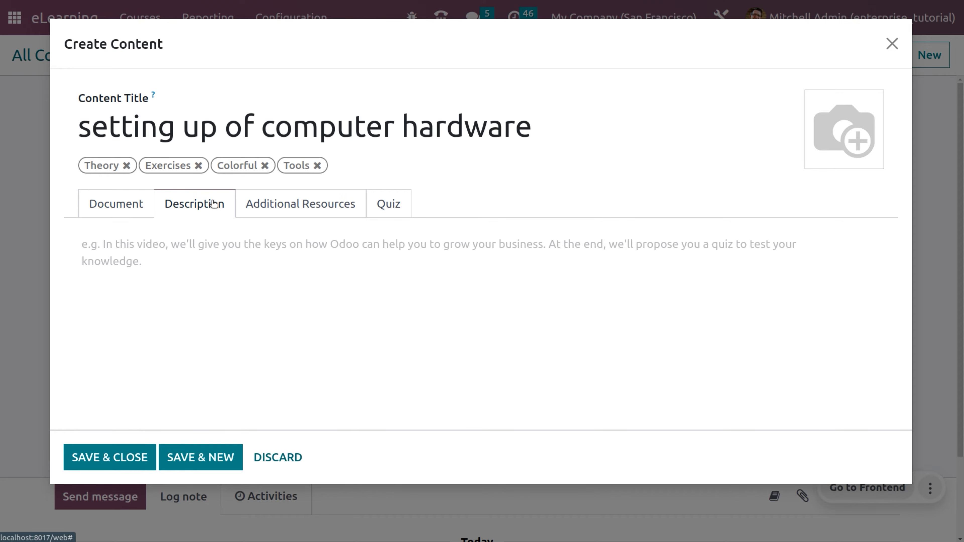
pyautogui.click(201, 313)
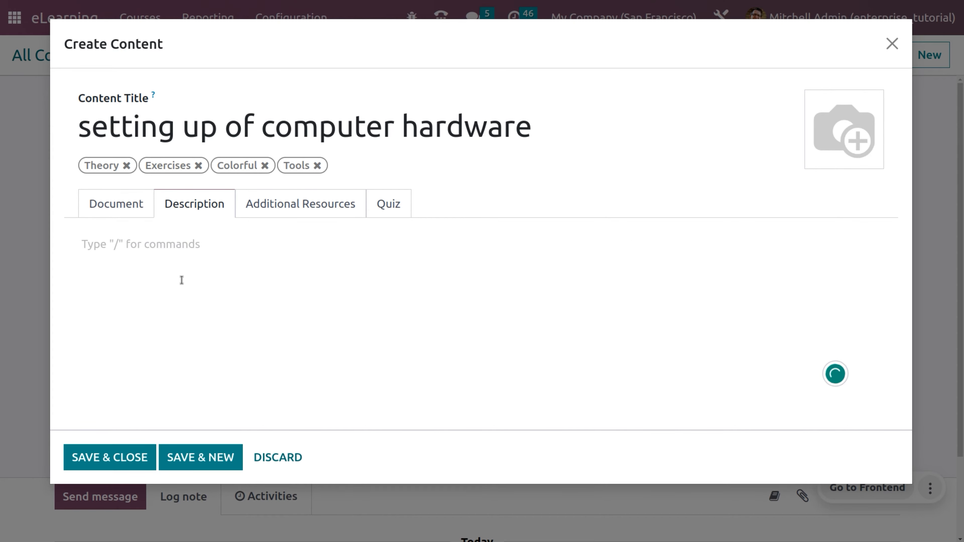
pyautogui.write('In this video you can learn how to sett ')
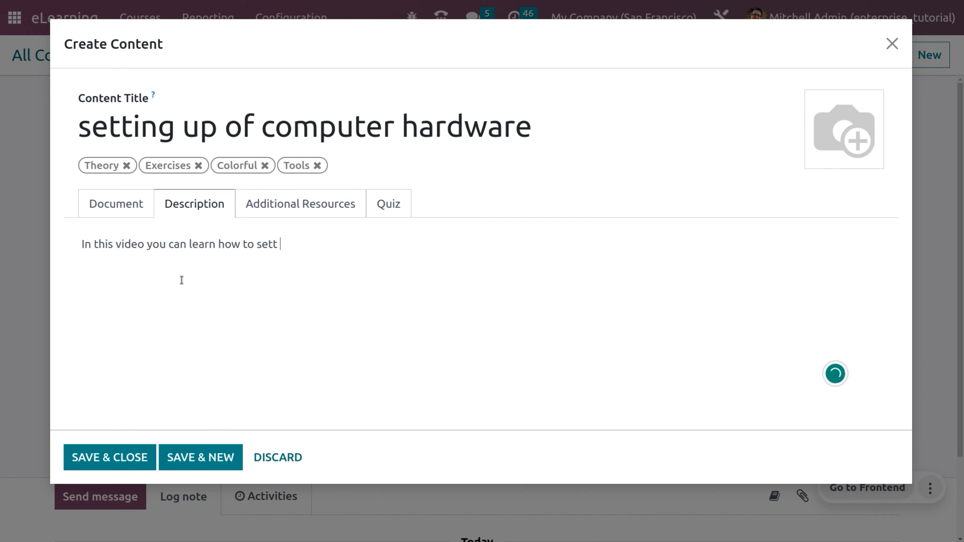
pyautogui.write('up computer haedware')
pyautogui.click(362, 243)
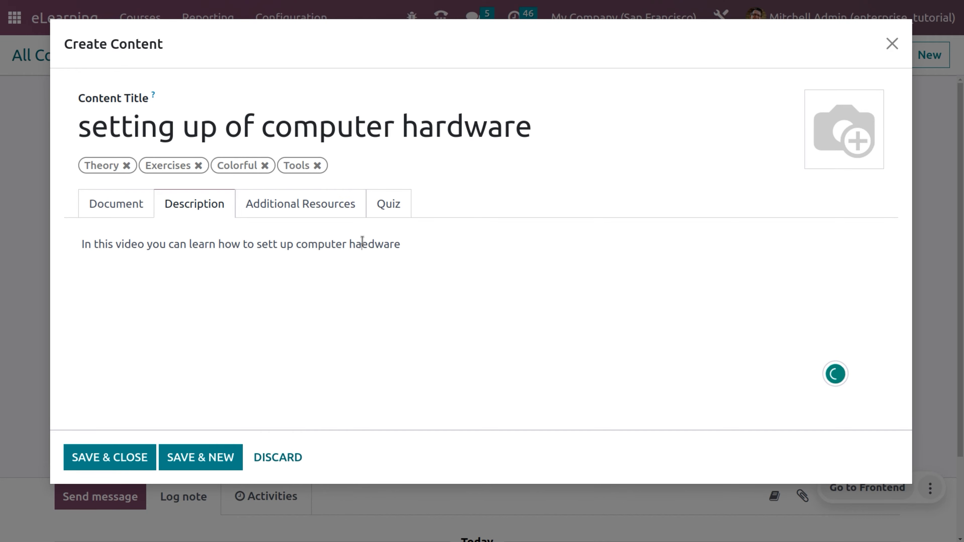
pyautogui.write('r')
pyautogui.press('Delete')
pyautogui.click(267, 244)
pyautogui.click(267, 295)
pyautogui.click(130, 244)
pyautogui.click(125, 295)
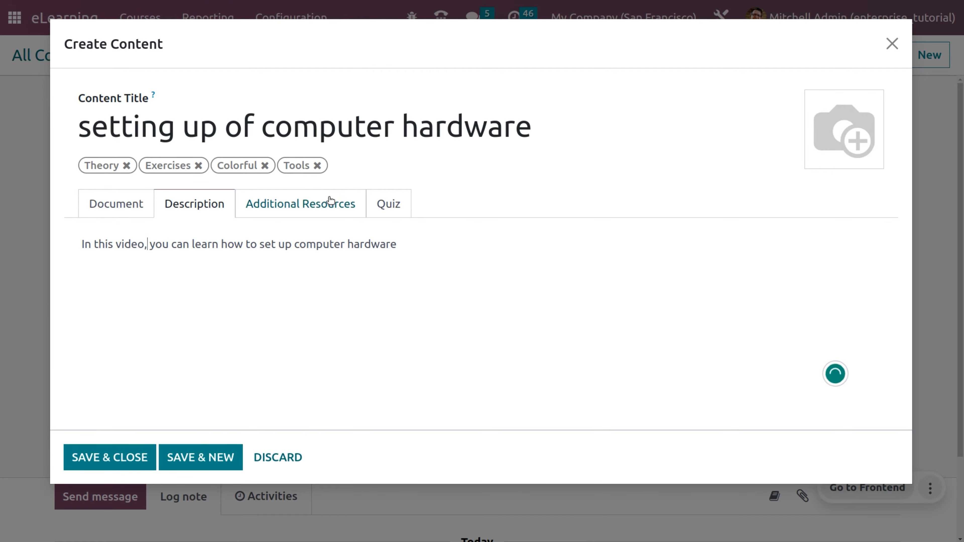
# - Try adding an additional resource line of type File to the content
pyautogui.click(286, 203)
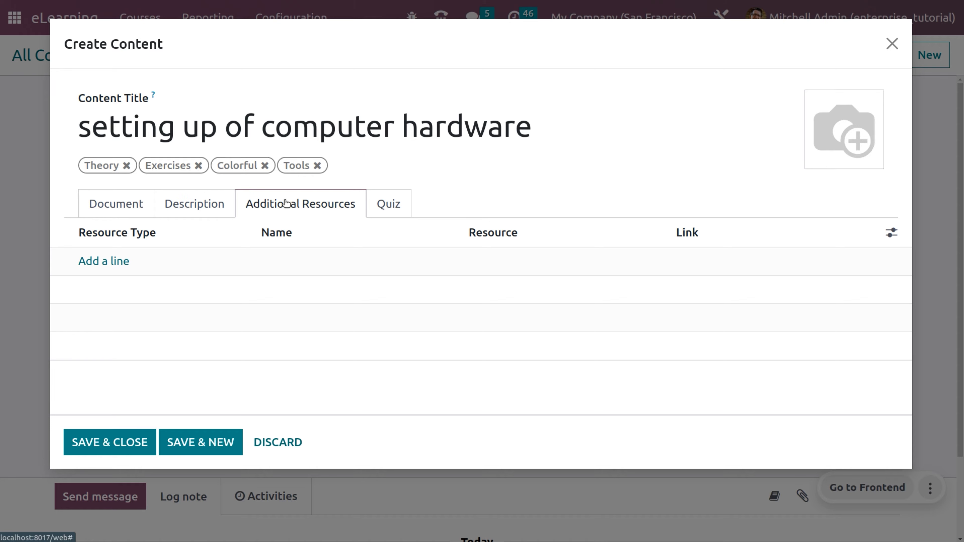
pyautogui.click(92, 262)
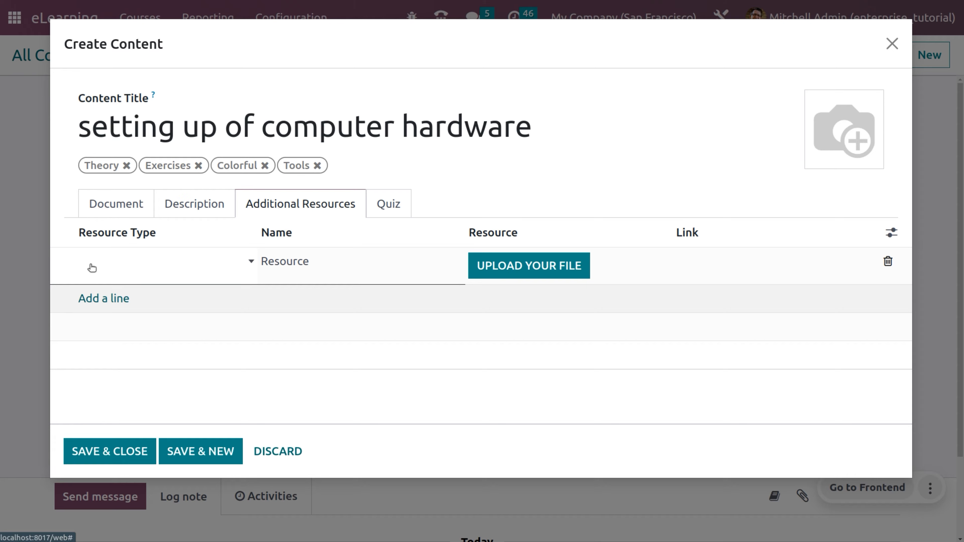
pyautogui.click(92, 268)
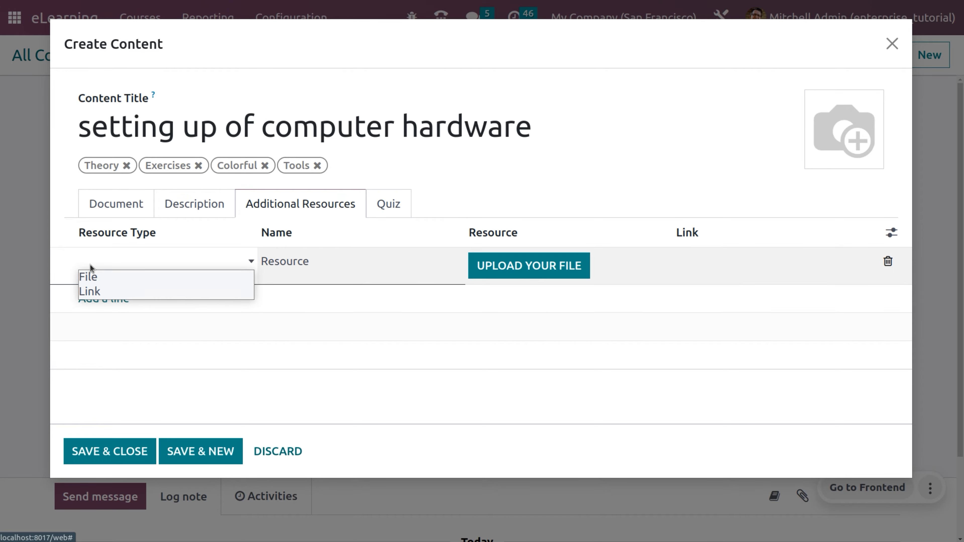
pyautogui.click(97, 277)
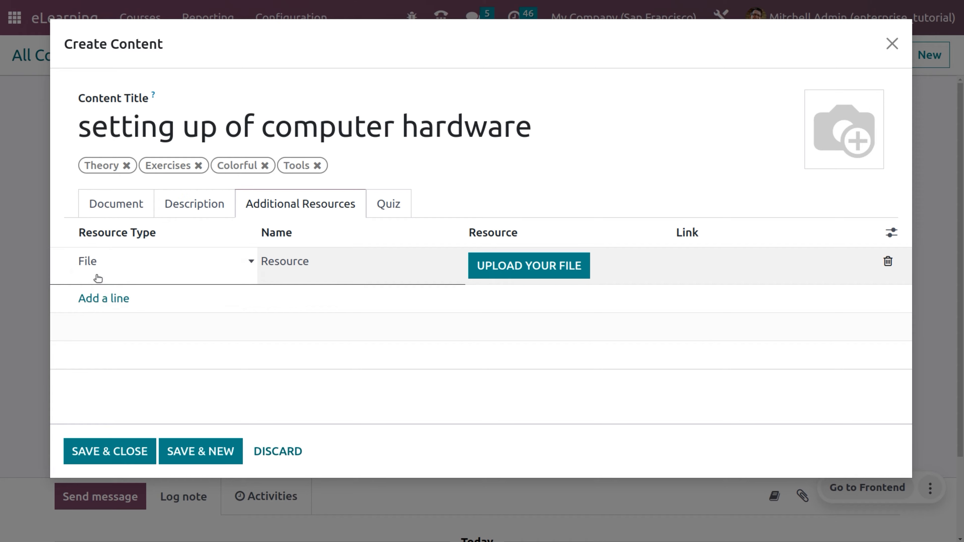
pyautogui.click(310, 268)
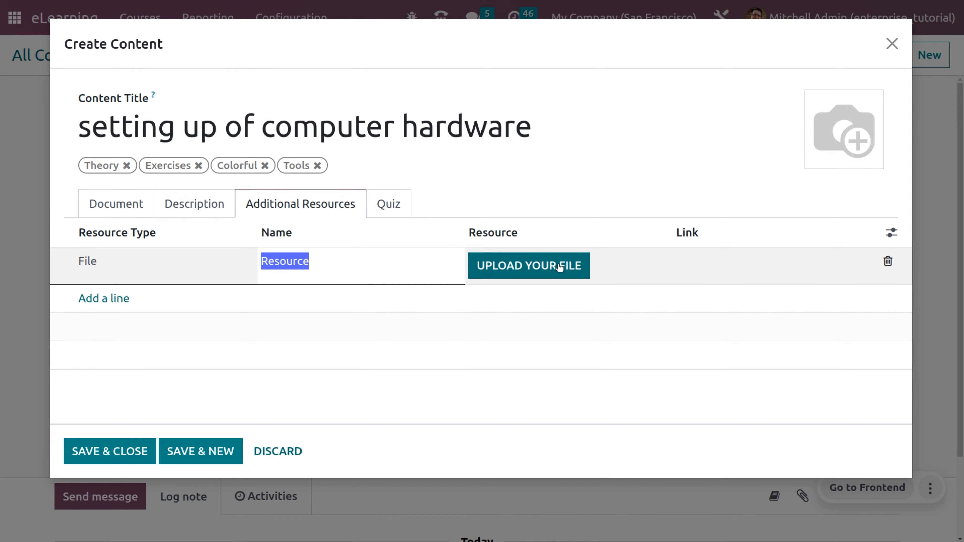
pyautogui.click(710, 268)
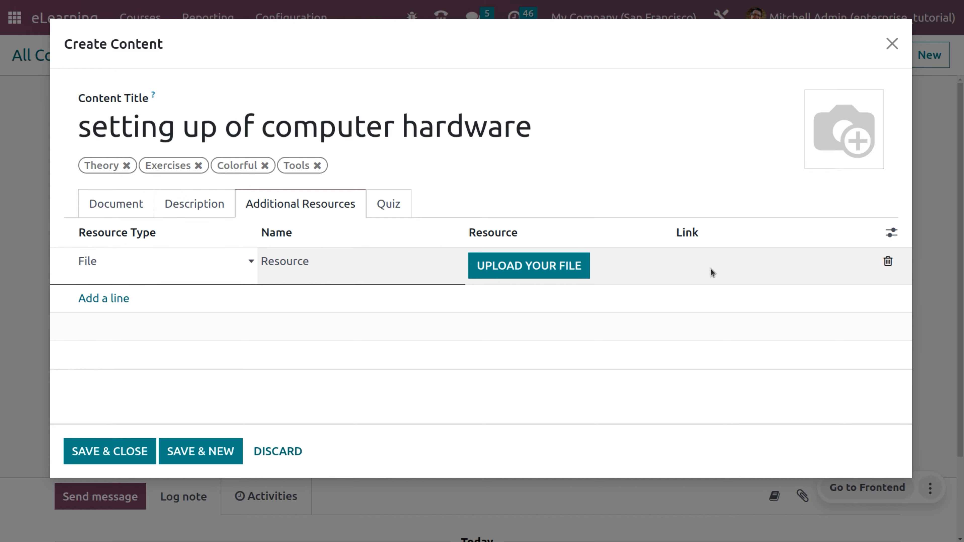
# - Try a second additional resource line of type Link, and delete both resource lines
pyautogui.click(120, 300)
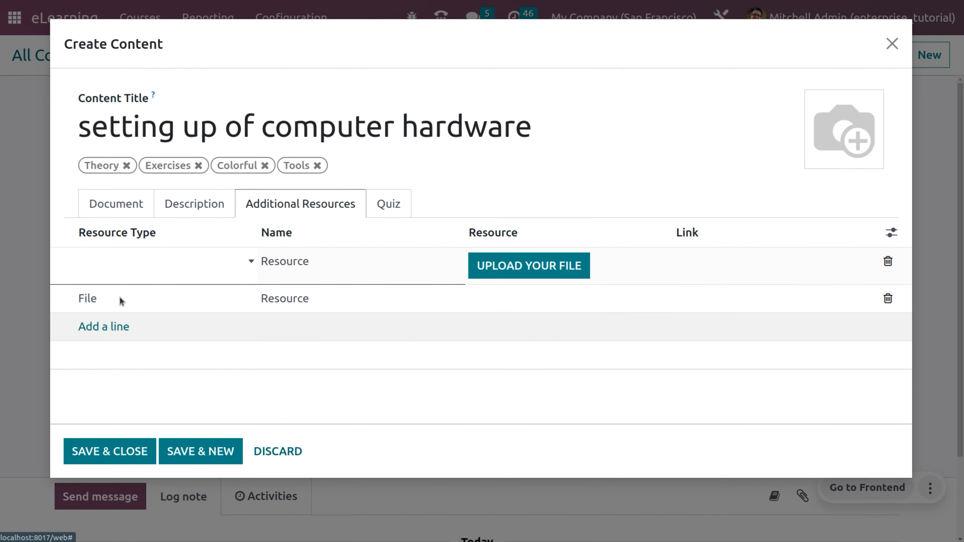
pyautogui.click(105, 272)
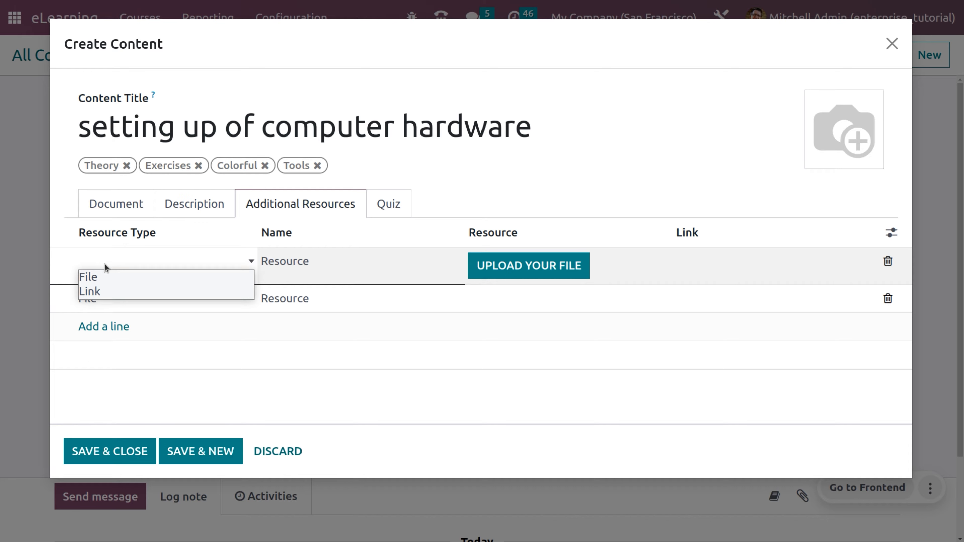
pyautogui.click(118, 291)
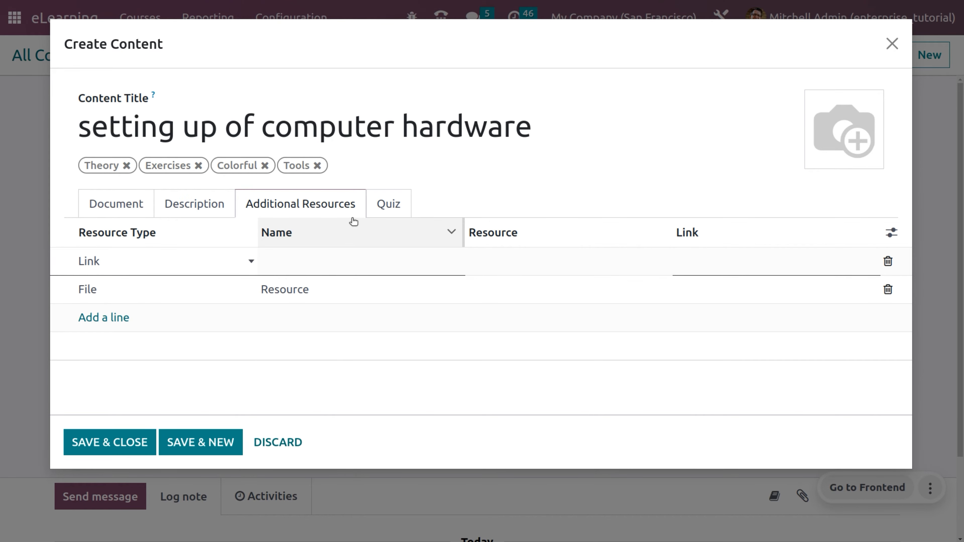
pyautogui.click(888, 261)
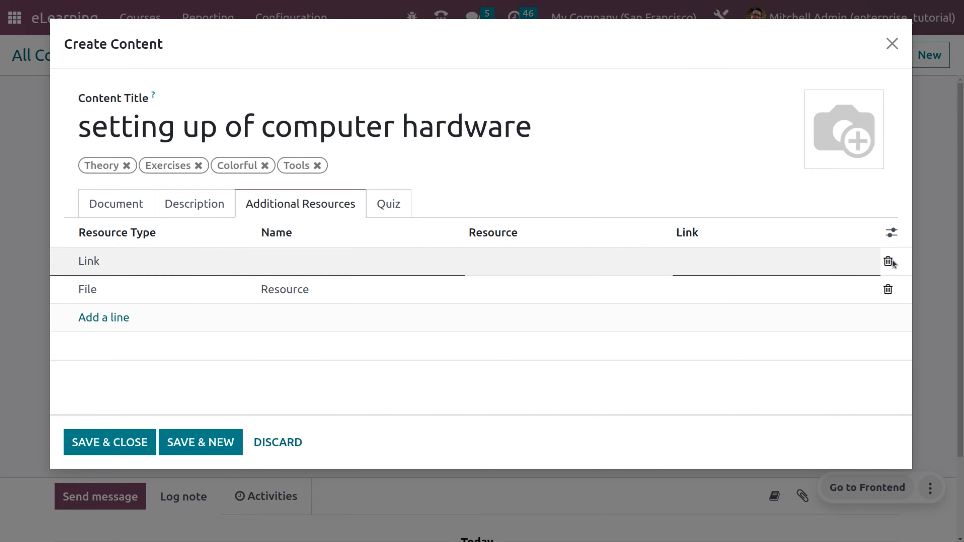
pyautogui.click(889, 261)
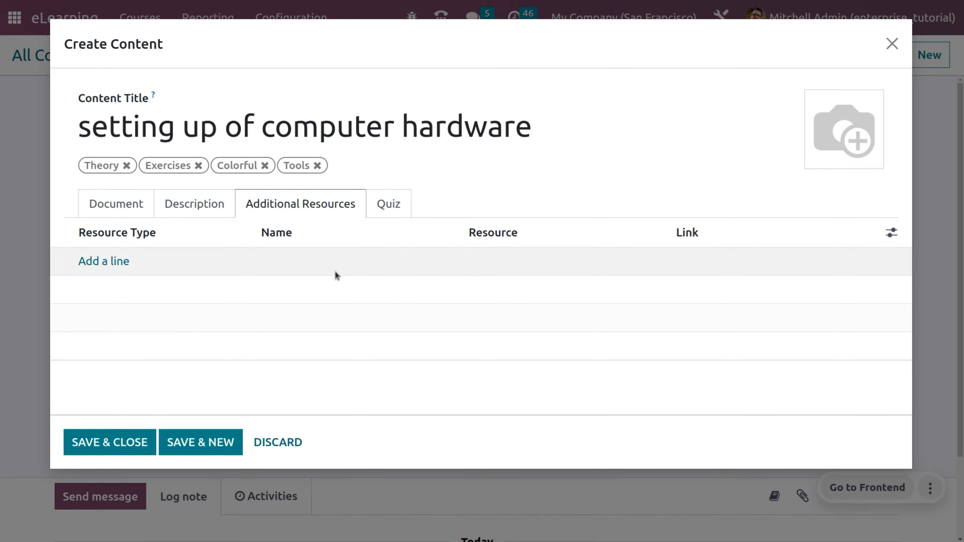
# - Create the quiz question "Who invented the computer?" with "charles babbage" as the correct answer and the comment "right answer"
pyautogui.click(401, 213)
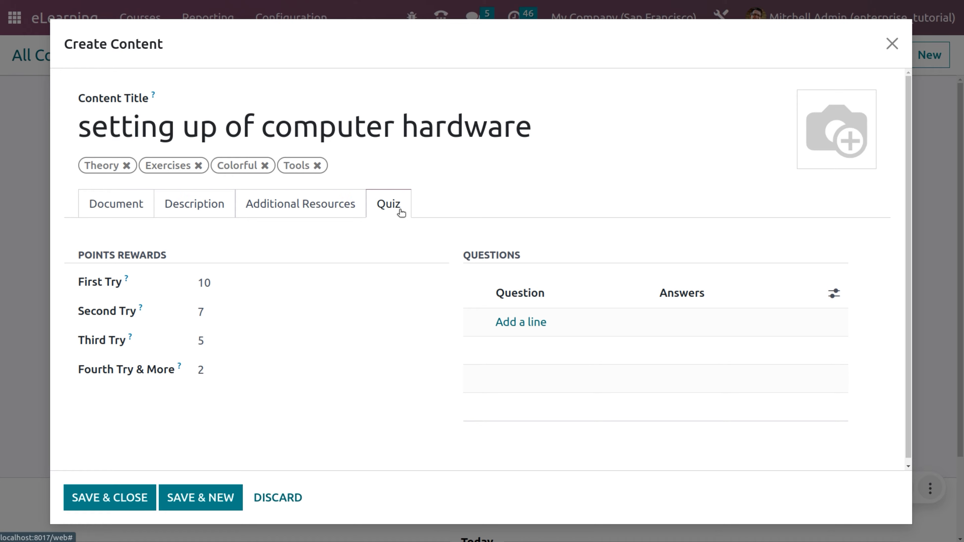
pyautogui.click(518, 320)
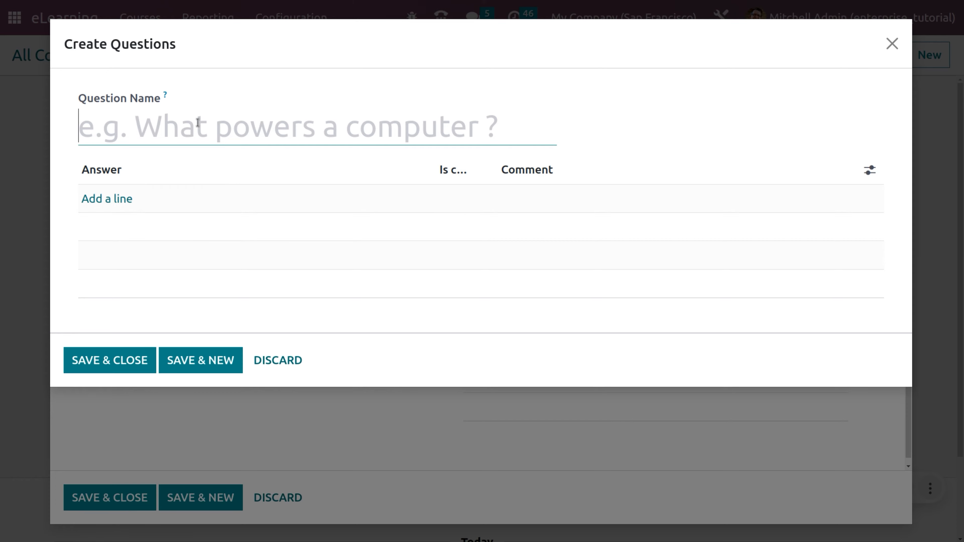
pyautogui.write('Who invented the computer?')
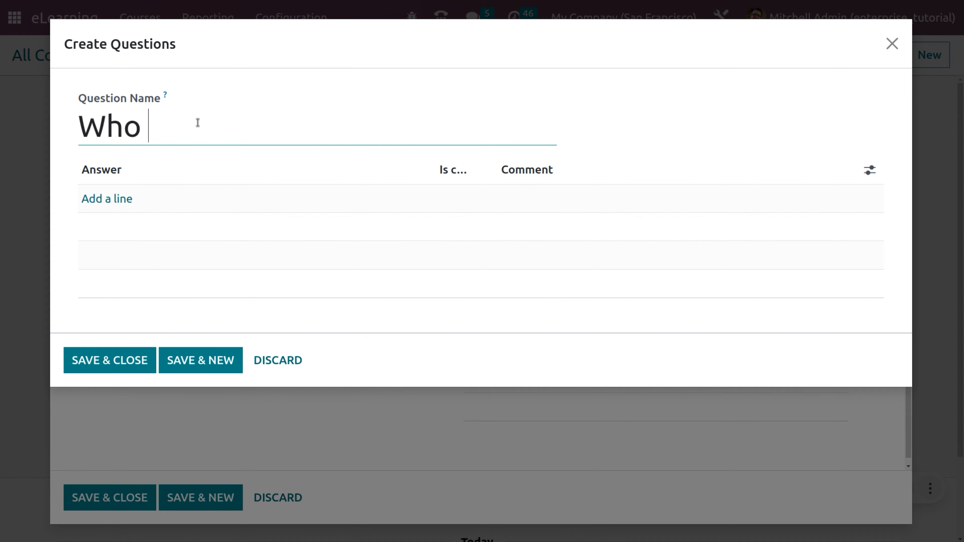
pyautogui.click(93, 195)
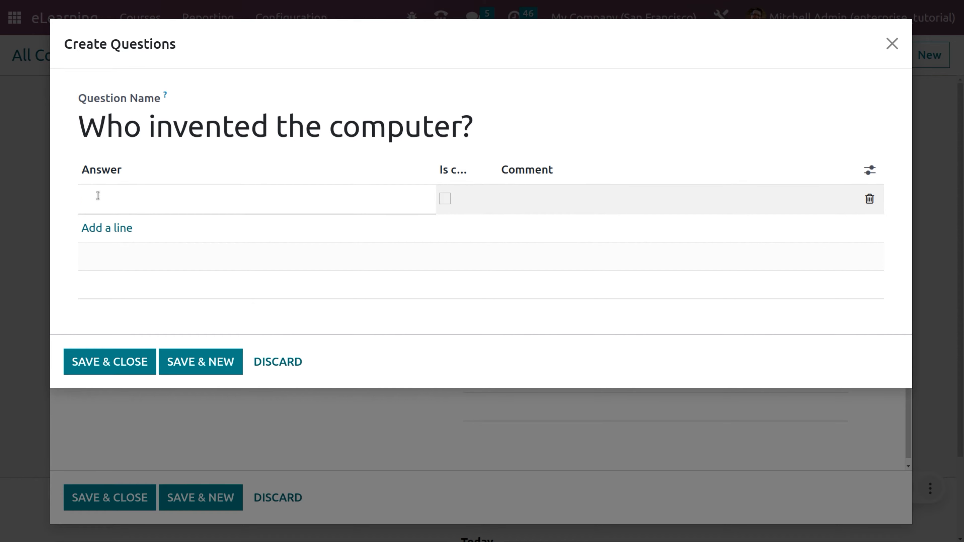
pyautogui.write('charles babbage')
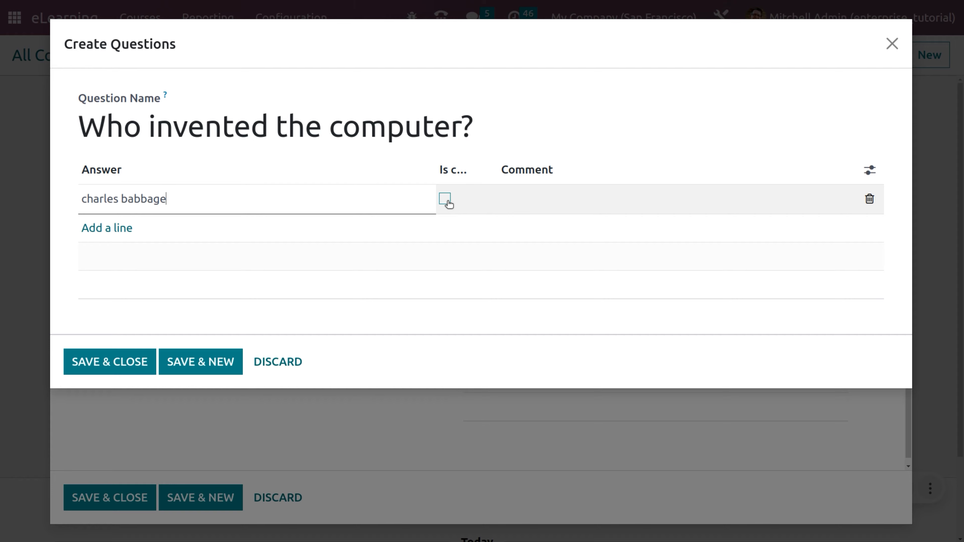
pyautogui.click(445, 199)
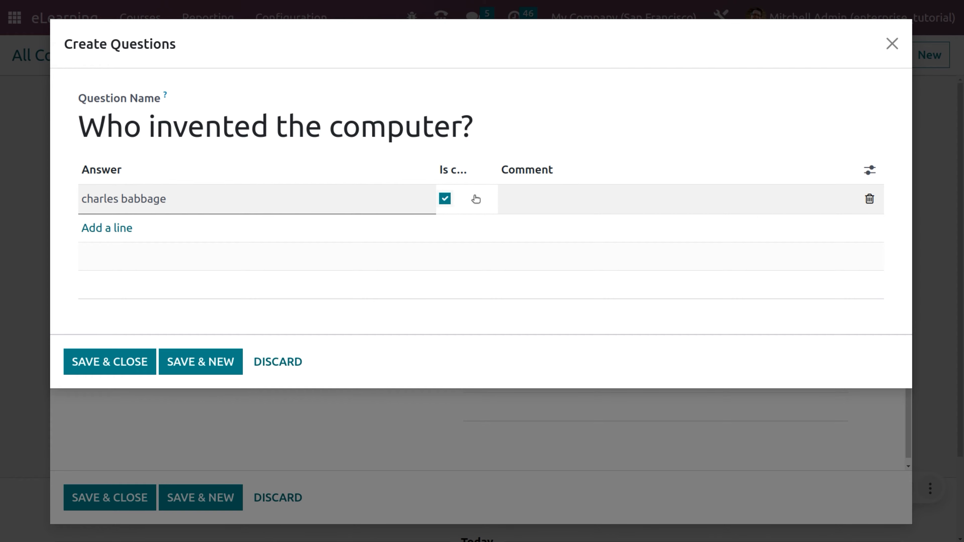
pyautogui.click(543, 199)
pyautogui.write('r')
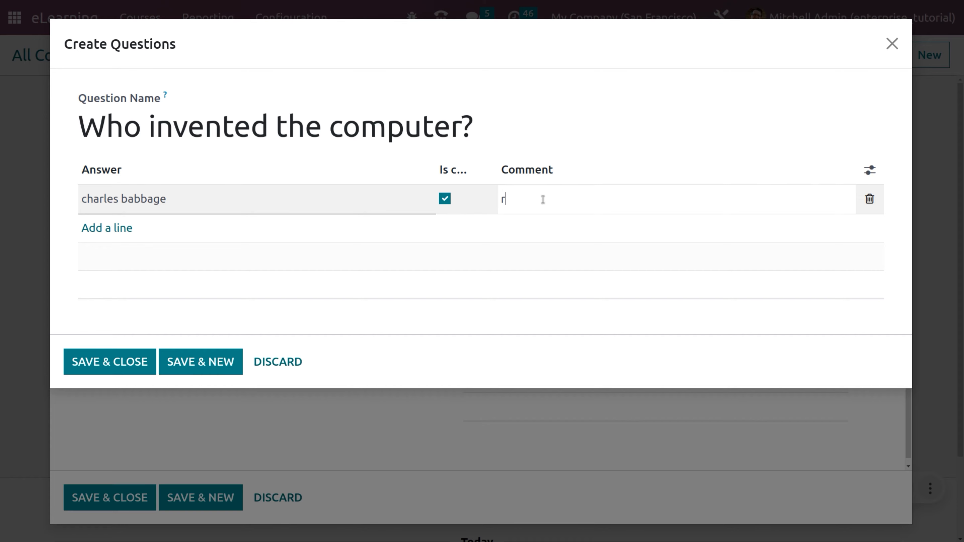
pyautogui.write('ight answer')
# - Add "james watt" and "cv raman" as incorrect answers, and save and close the question and the content
pyautogui.click(108, 228)
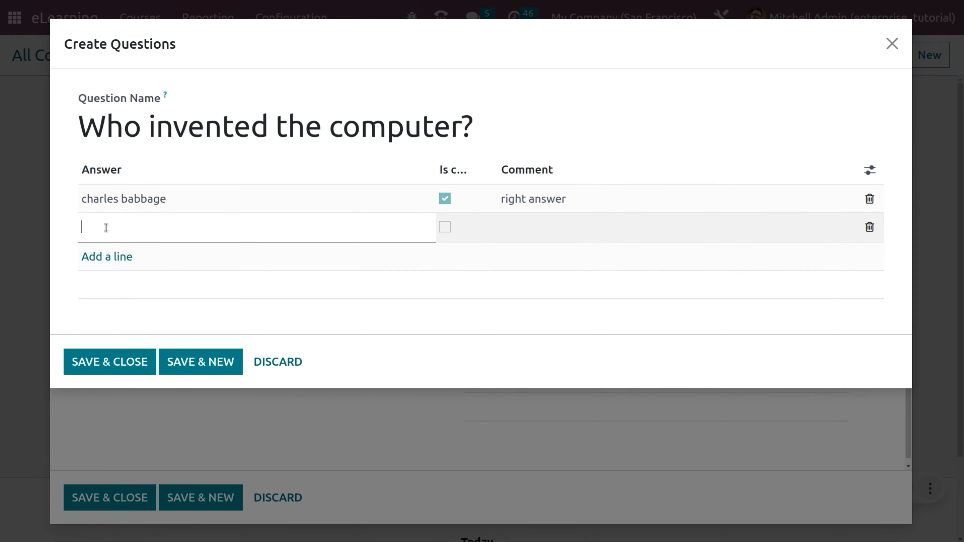
pyautogui.write('james watt')
pyautogui.click(108, 256)
pyautogui.write('cv raman')
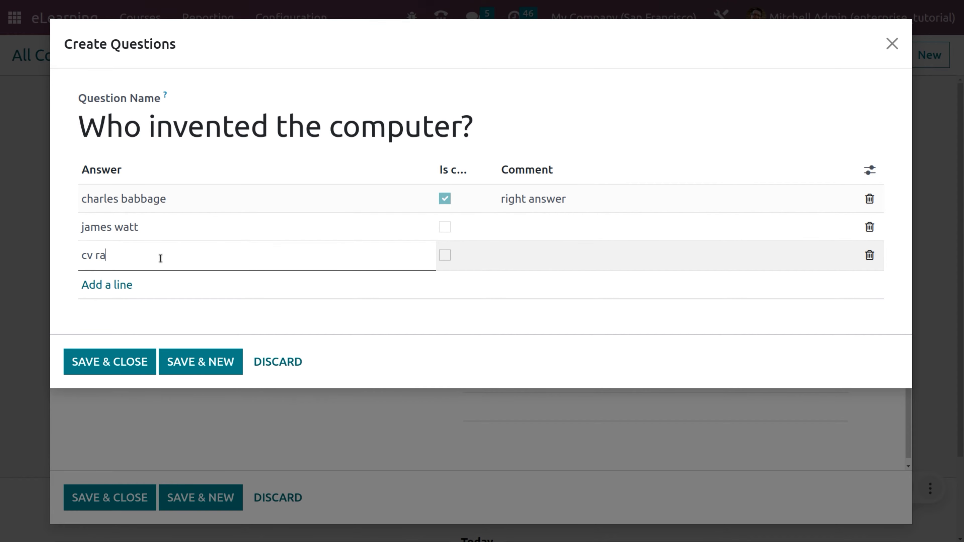
pyautogui.click(110, 362)
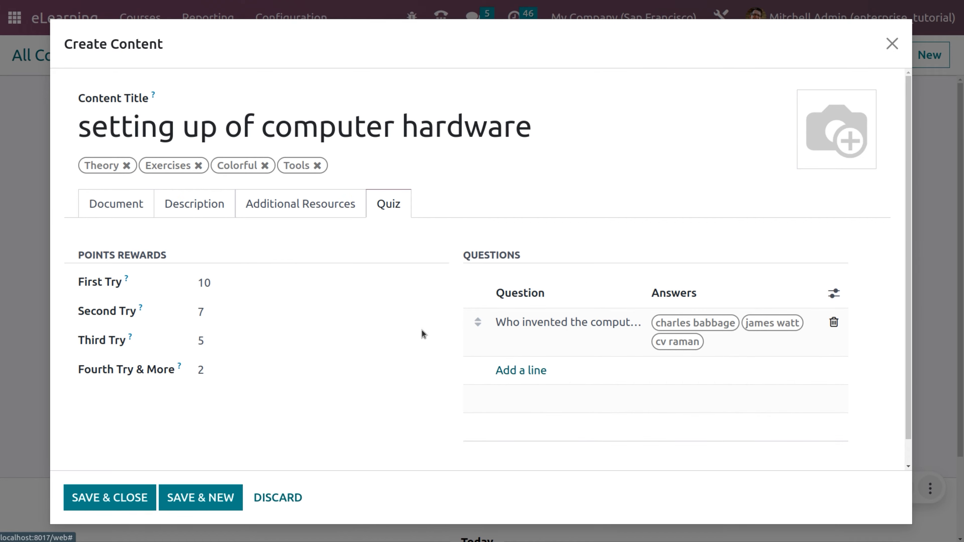
pyautogui.click(91, 499)
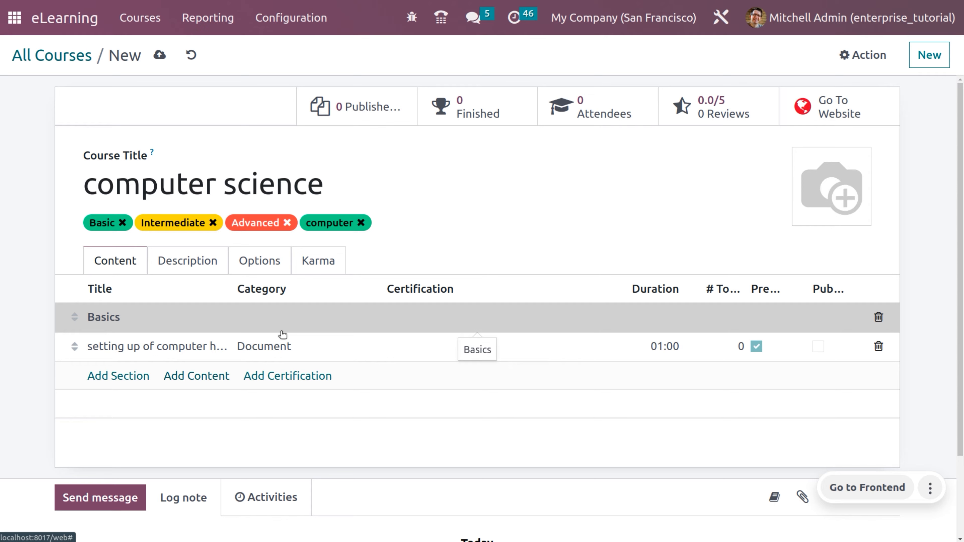
# - Publish the computer science course on its website page and check the page's mobile preview
pyautogui.click(810, 114)
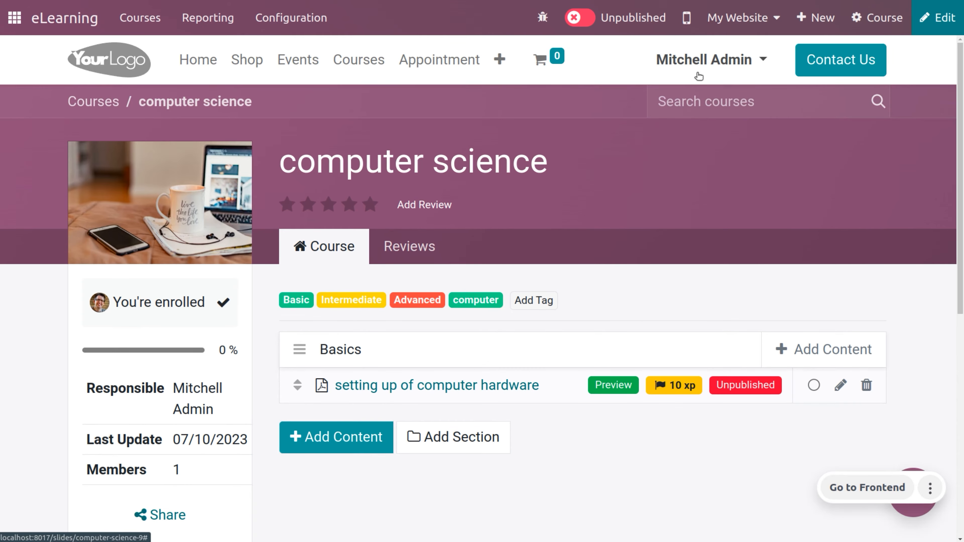
pyautogui.click(576, 17)
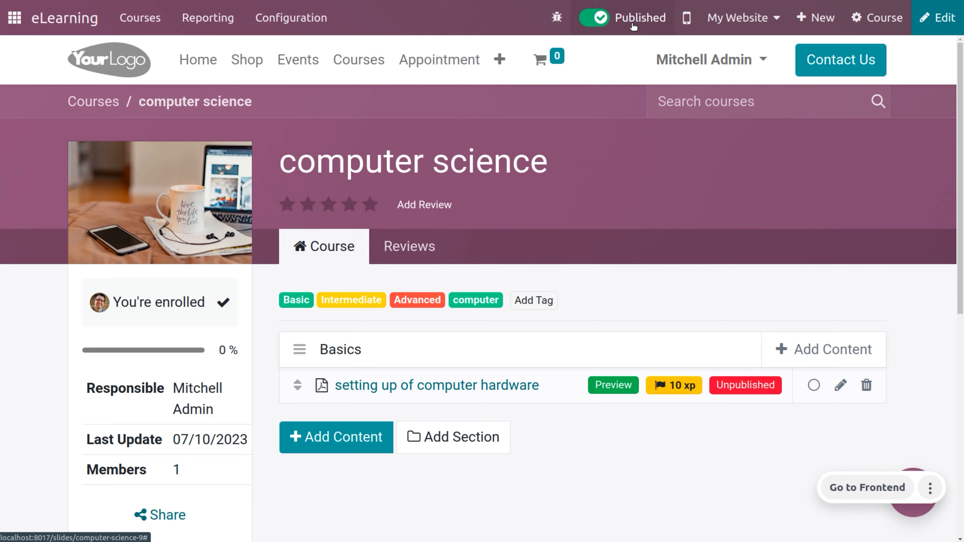
pyautogui.click(686, 19)
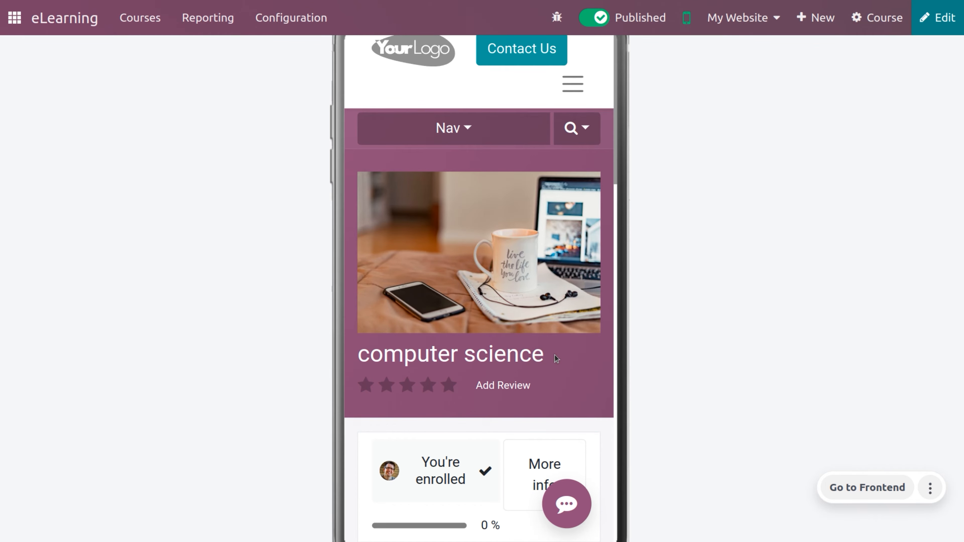
pyautogui.click(685, 24)
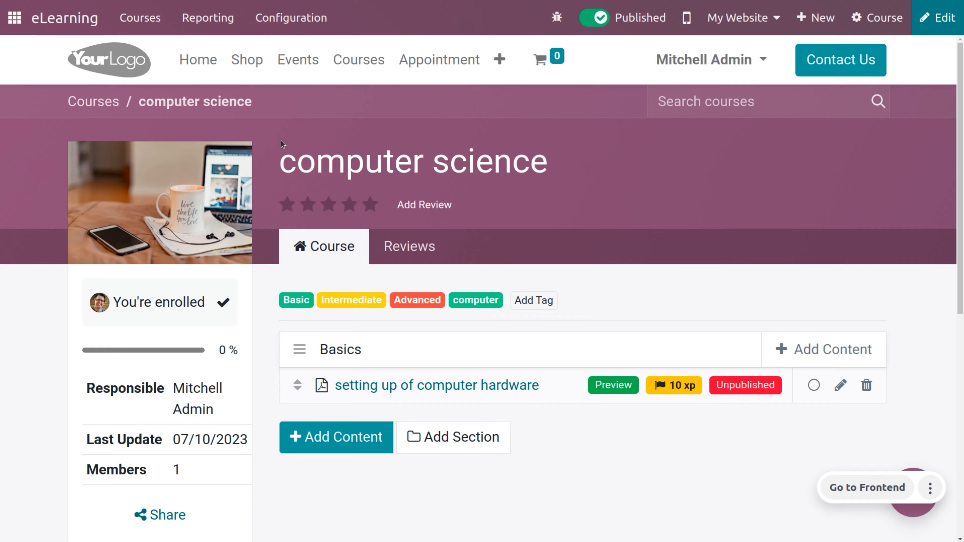
# - Return to the list of all courses and find the computer science course
pyautogui.click(140, 17)
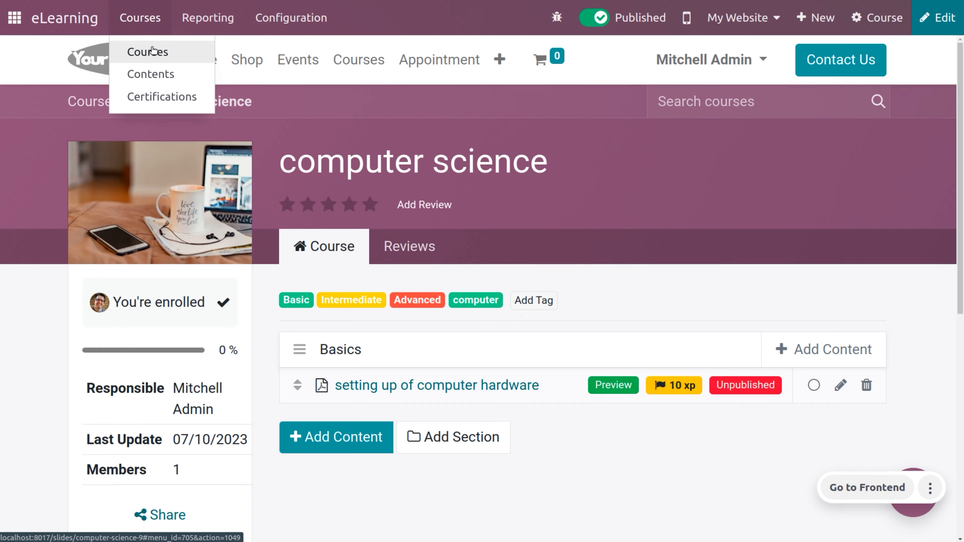
pyautogui.click(152, 51)
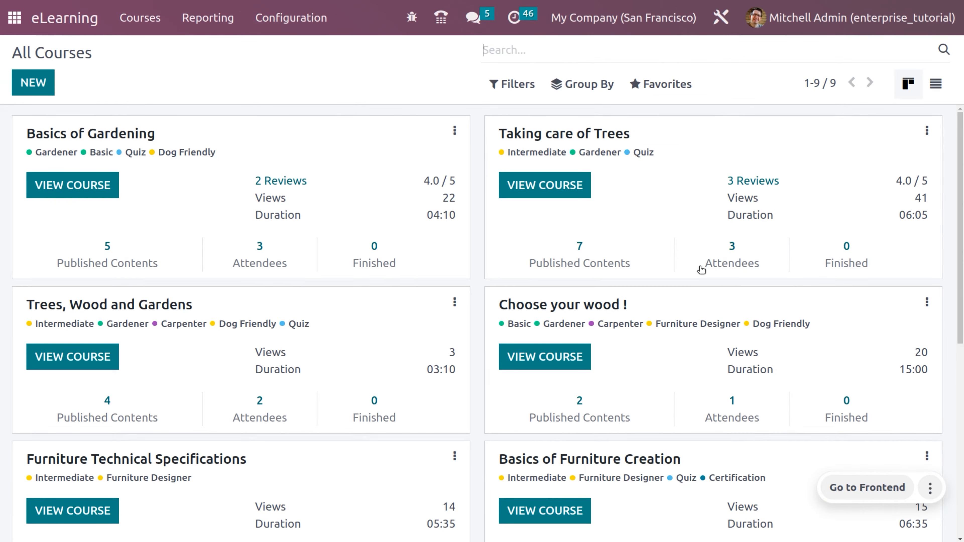
pyautogui.moveTo(963, 188); pyautogui.dragTo(962, 397)
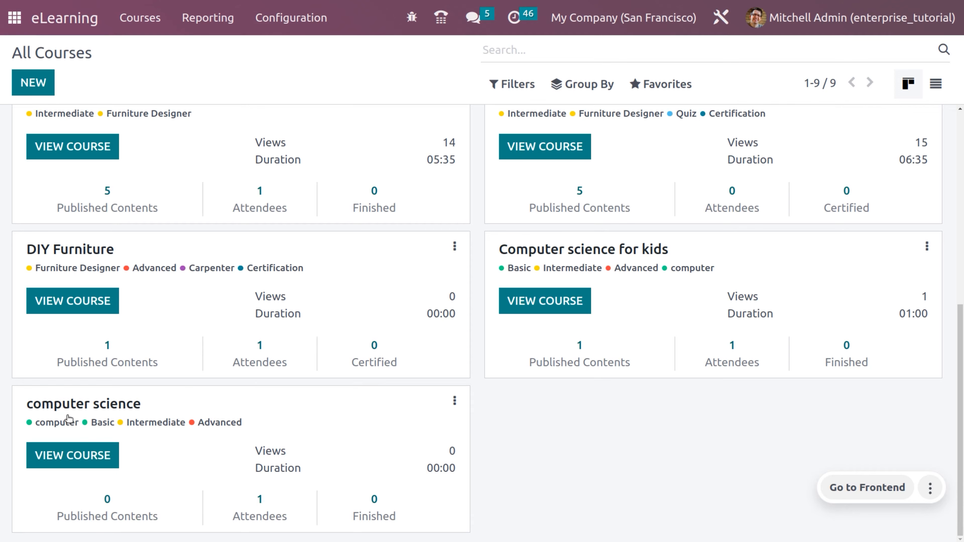
# - View the website page of the computer science course and return to the list of all courses
pyautogui.click(87, 459)
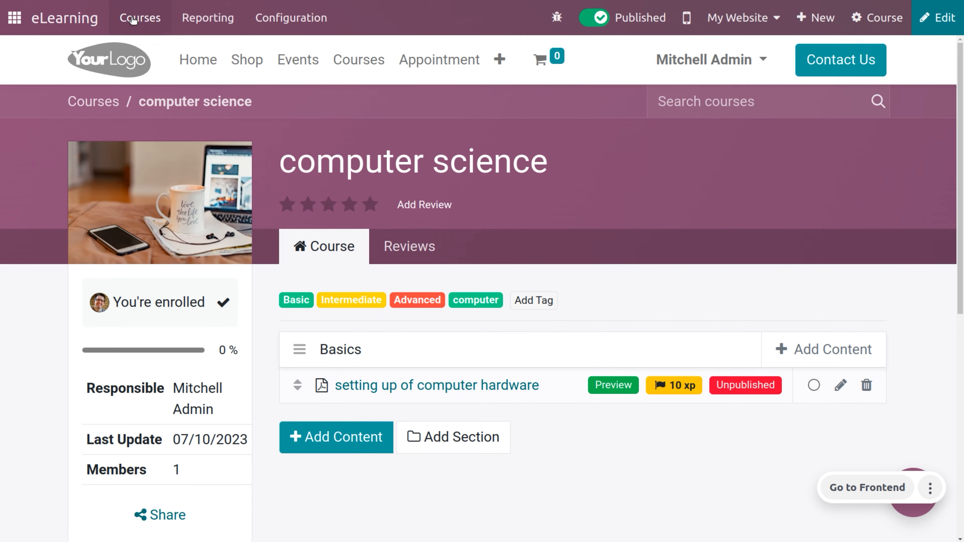
pyautogui.click(133, 19)
pyautogui.click(141, 53)
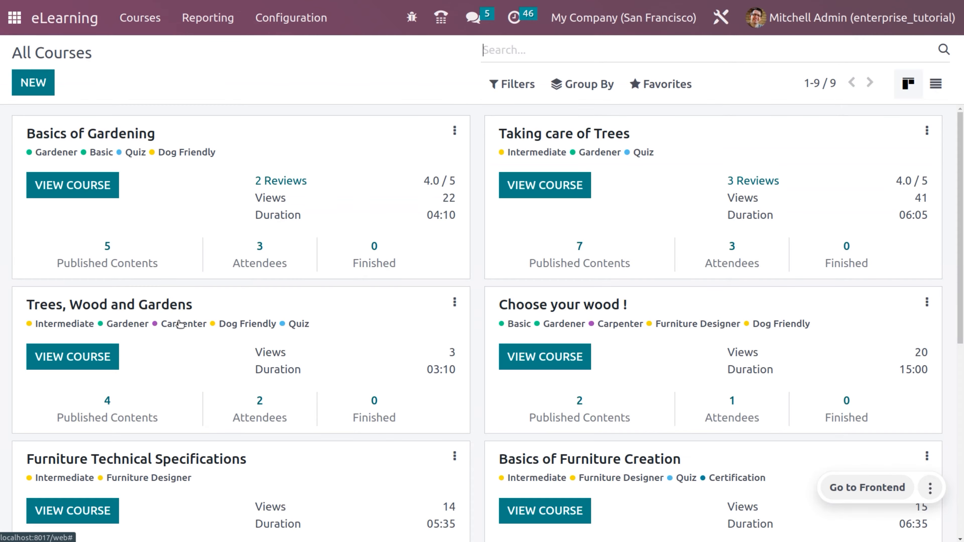
# - Open the computer science course and move the Basics section above the "setting up of computer hardware" content
pyautogui.moveTo(962, 192); pyautogui.dragTo(962, 418)
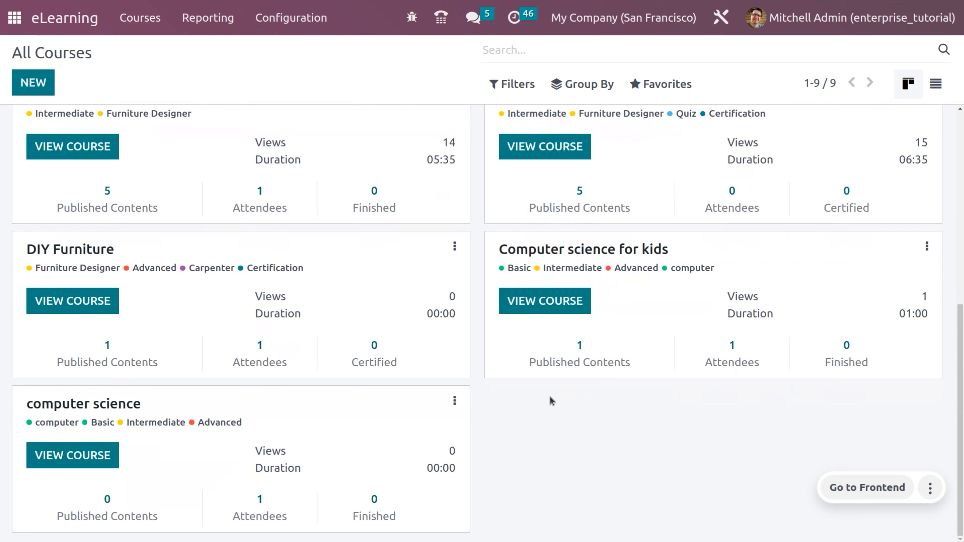
pyautogui.click(115, 410)
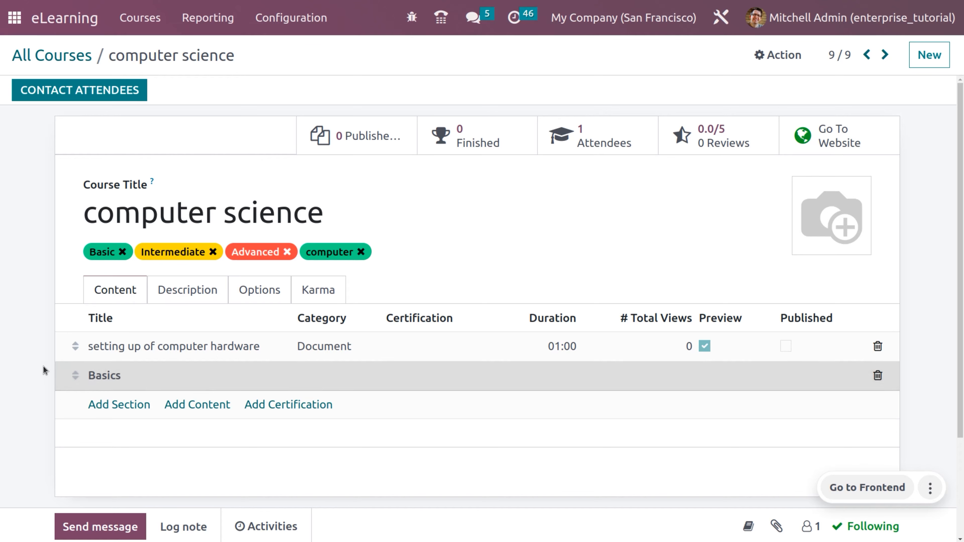
pyautogui.moveTo(73, 375); pyautogui.dragTo(71, 336)
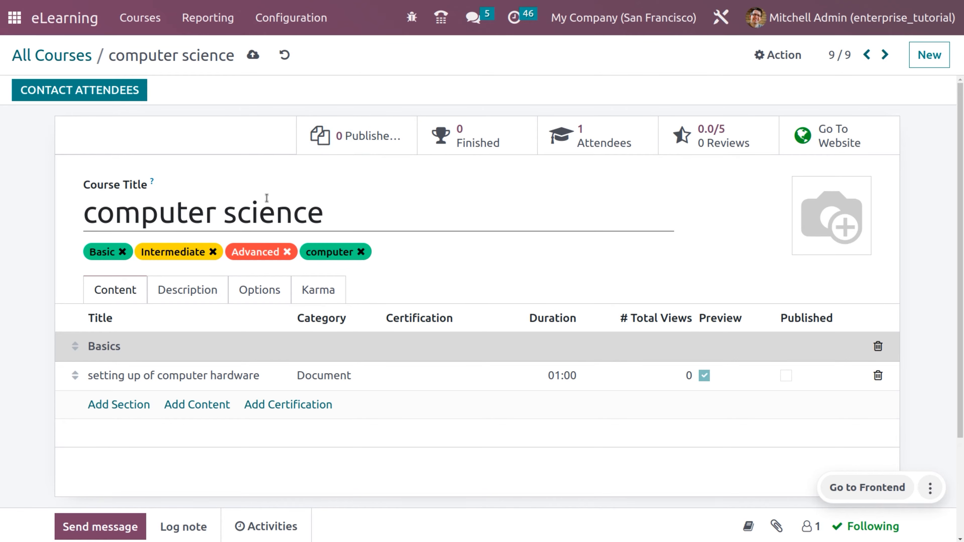
# - Open the "setting up of computer hardware" content from the contents list and publish it on its website page
pyautogui.click(146, 18)
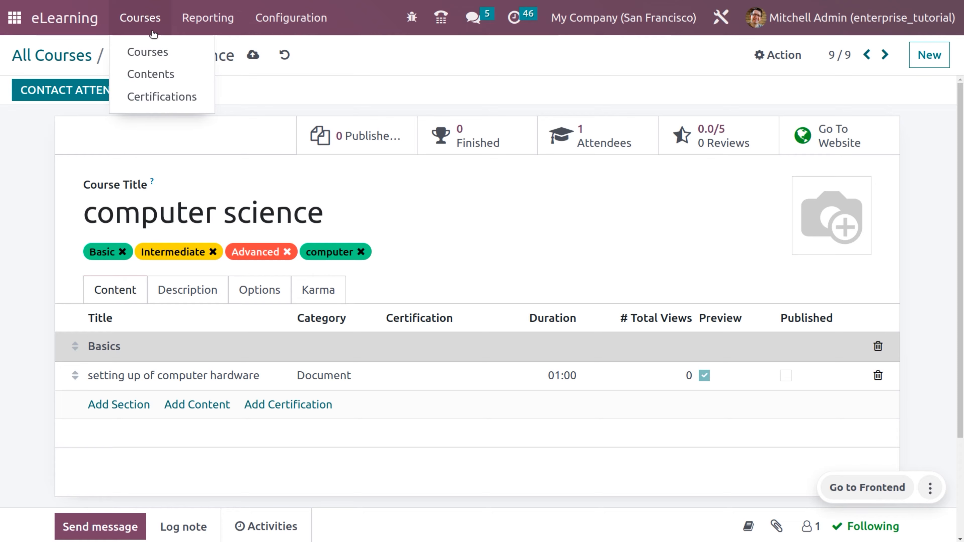
pyautogui.click(164, 73)
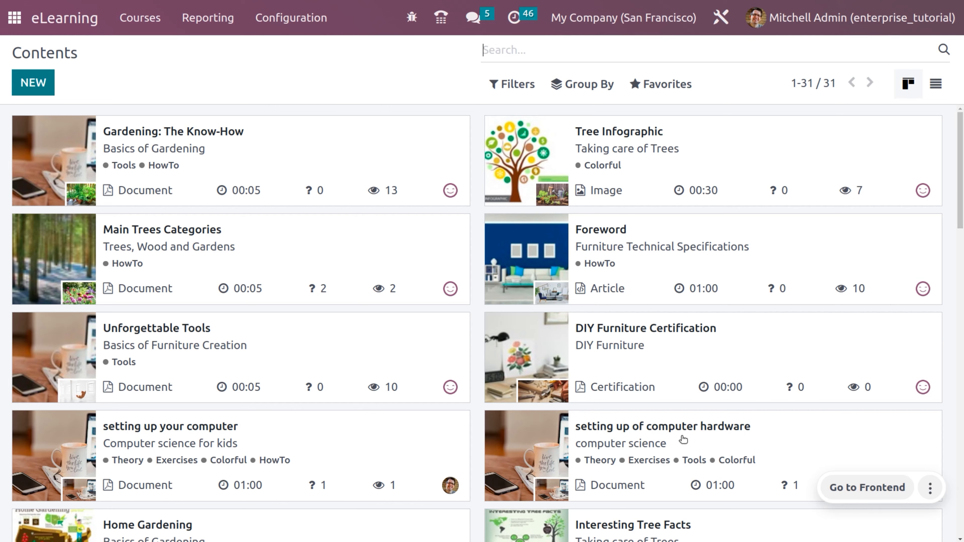
pyautogui.click(676, 428)
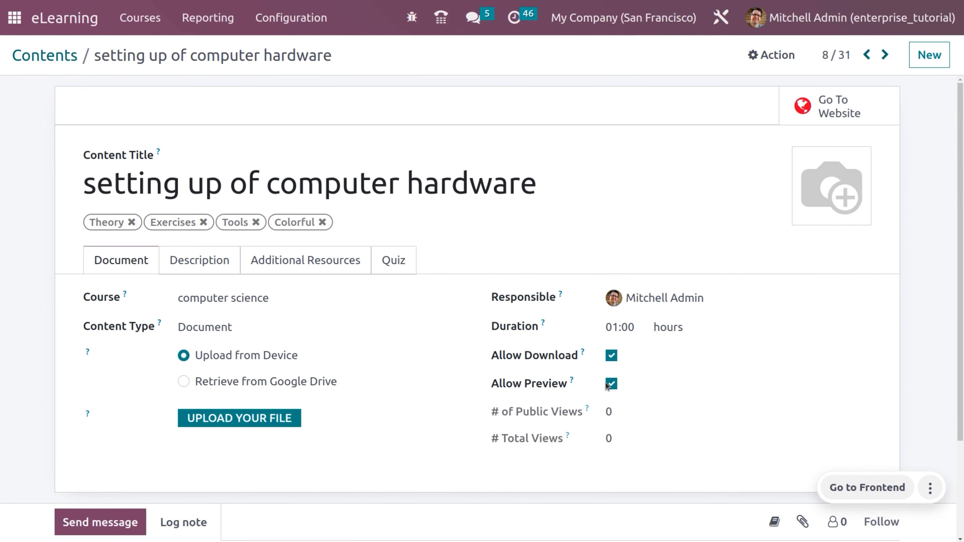
pyautogui.click(860, 108)
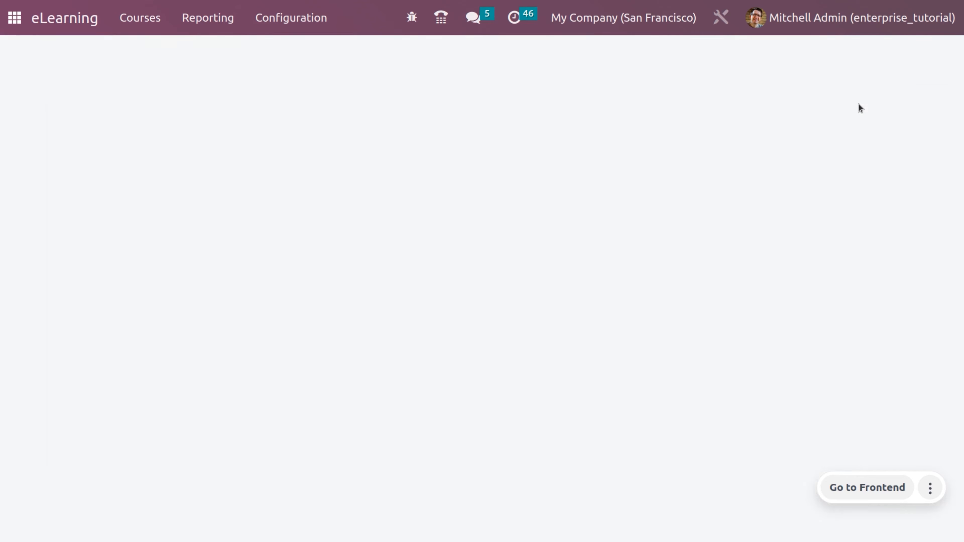
pyautogui.click(583, 22)
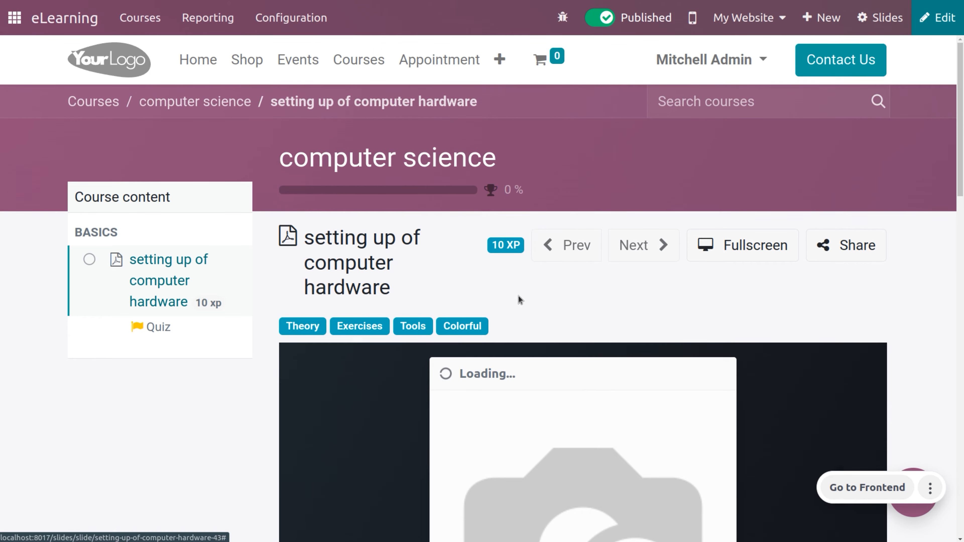
# - Answer the quiz question "Who invented the computer?" with "james watt", check the answer and reset the quiz
pyautogui.moveTo(962, 171); pyautogui.dragTo(959, 251)
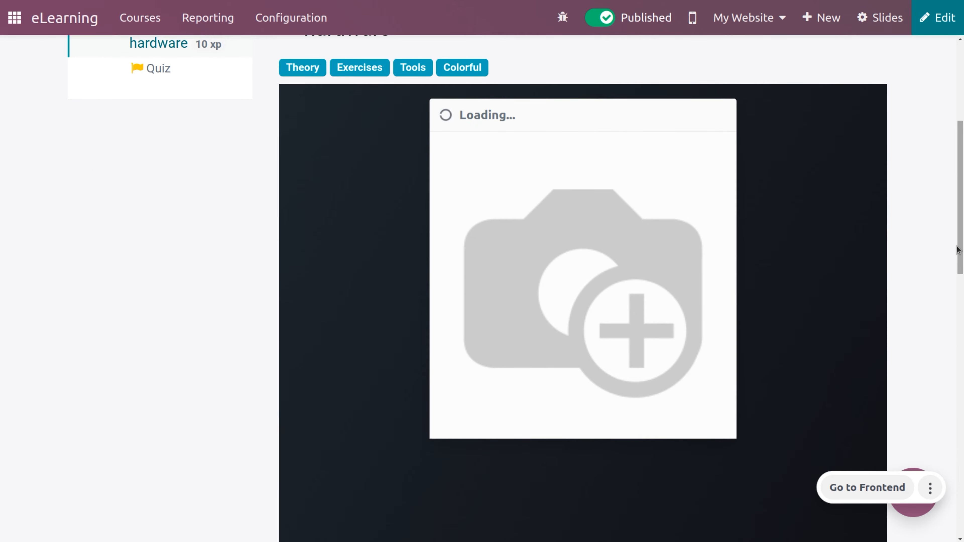
pyautogui.moveTo(963, 162); pyautogui.dragTo(962, 284)
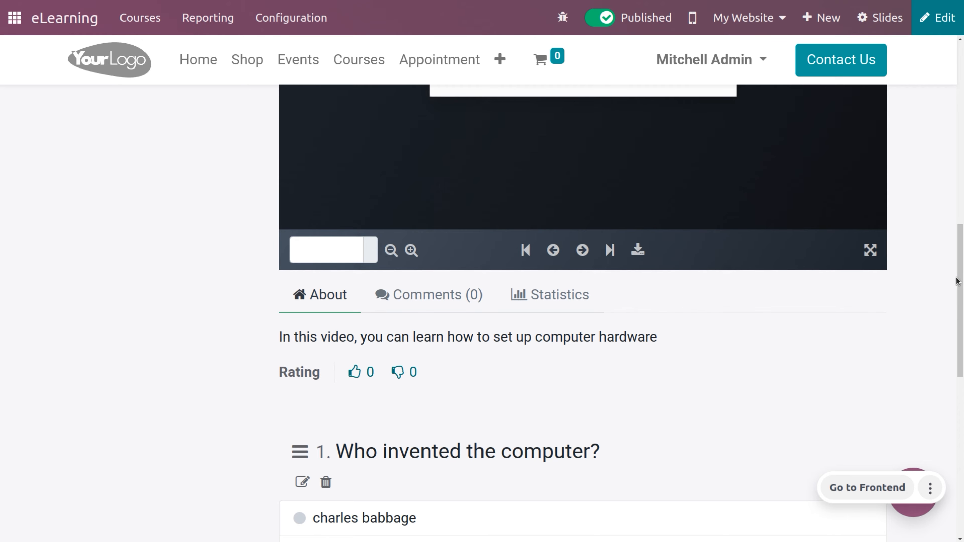
pyautogui.moveTo(963, 301); pyautogui.dragTo(963, 349)
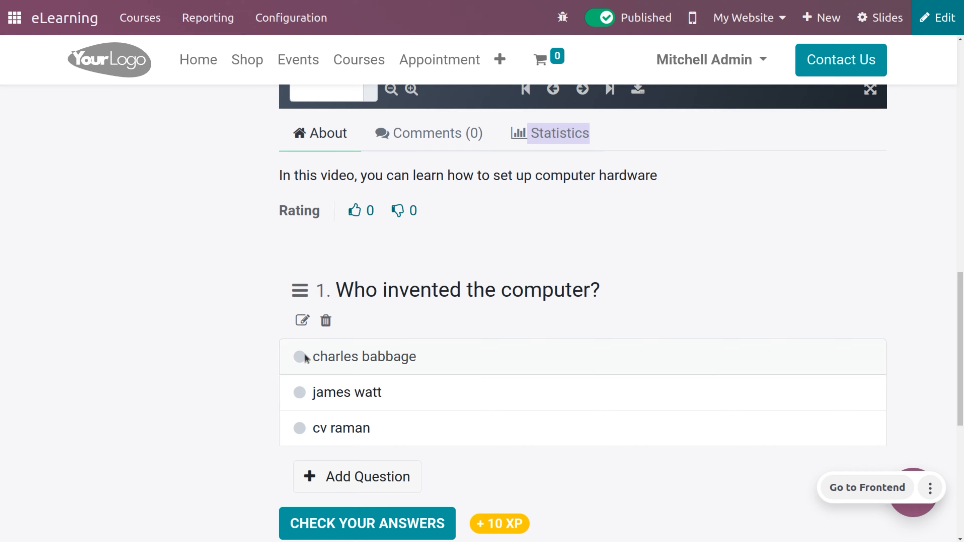
pyautogui.click(300, 392)
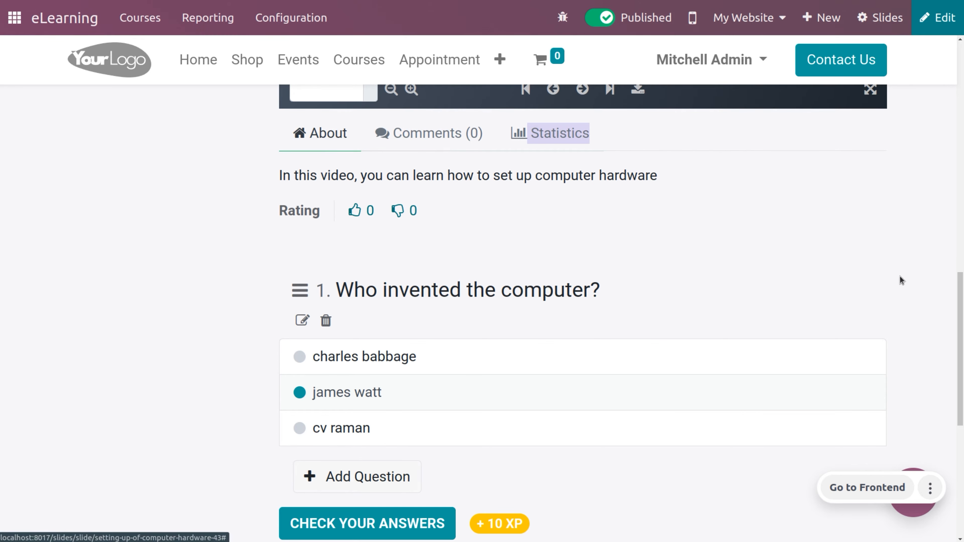
pyautogui.scroll(-3, 604, 388)
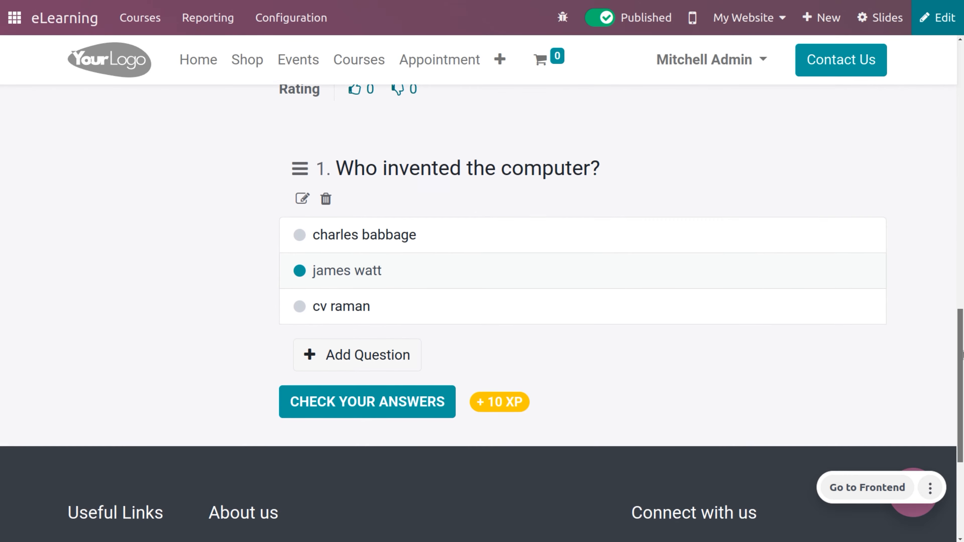
pyautogui.click(399, 392)
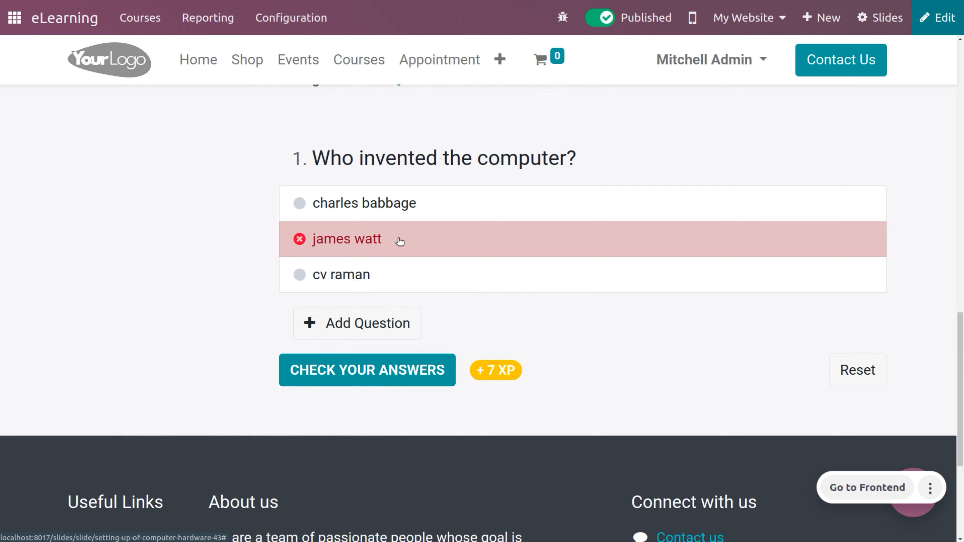
pyautogui.click(867, 369)
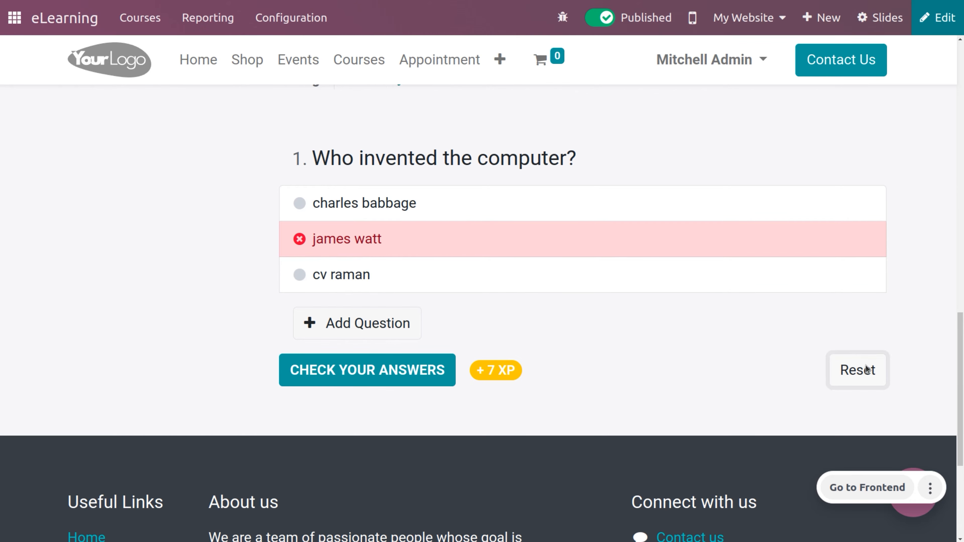
# - Answer the quiz question with "charles babbage", check the answer and dismiss the reward message
pyautogui.moveTo(962, 185); pyautogui.dragTo(962, 415)
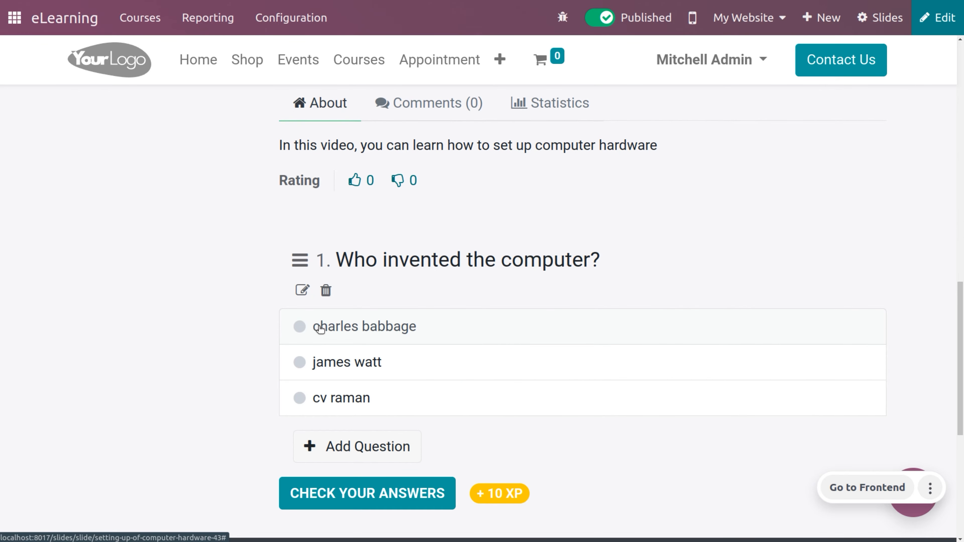
pyautogui.click(302, 329)
pyautogui.click(383, 492)
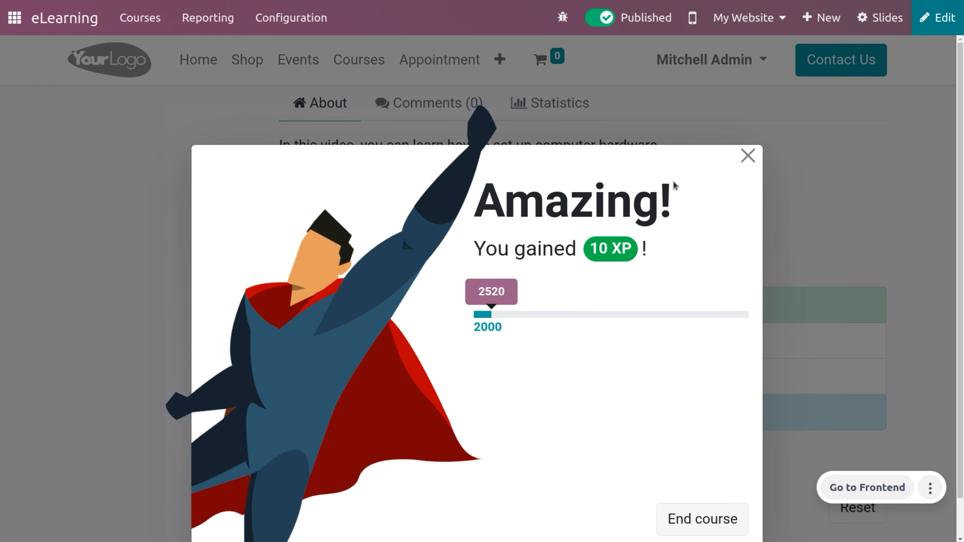
pyautogui.scroll(-1, 962, 281)
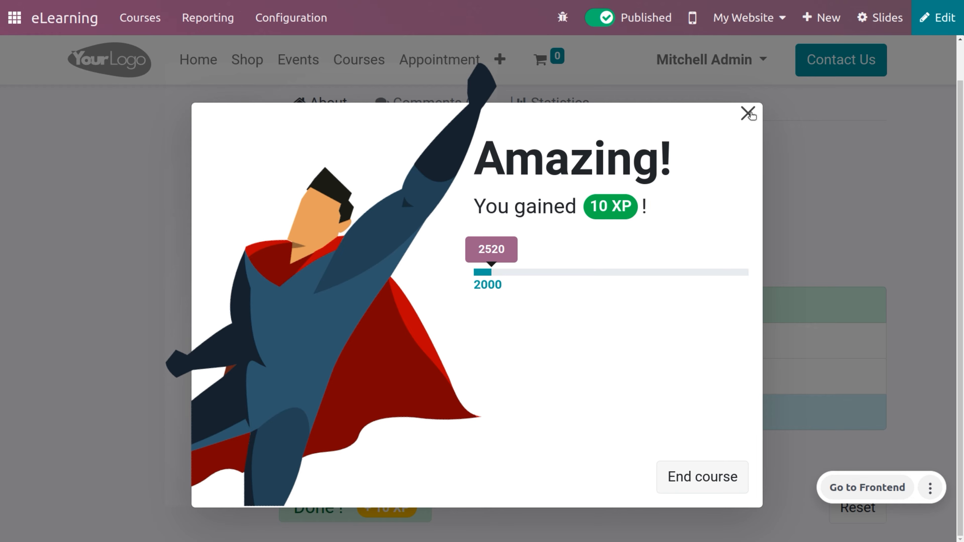
pyautogui.click(749, 114)
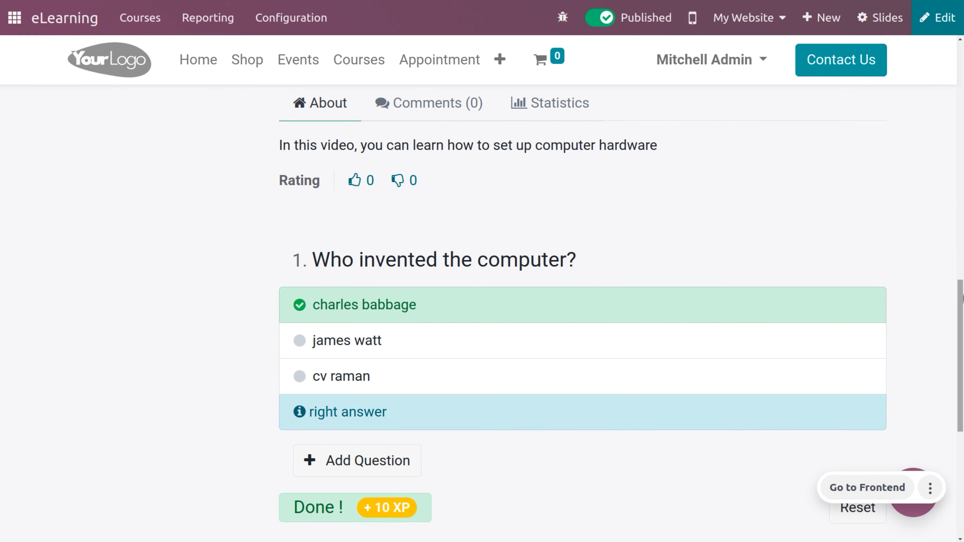
# - Rate the "setting up of computer hardware" content with a like
pyautogui.scroll(-3, 961, 341)
pyautogui.moveTo(962, 341); pyautogui.dragTo(960, 225)
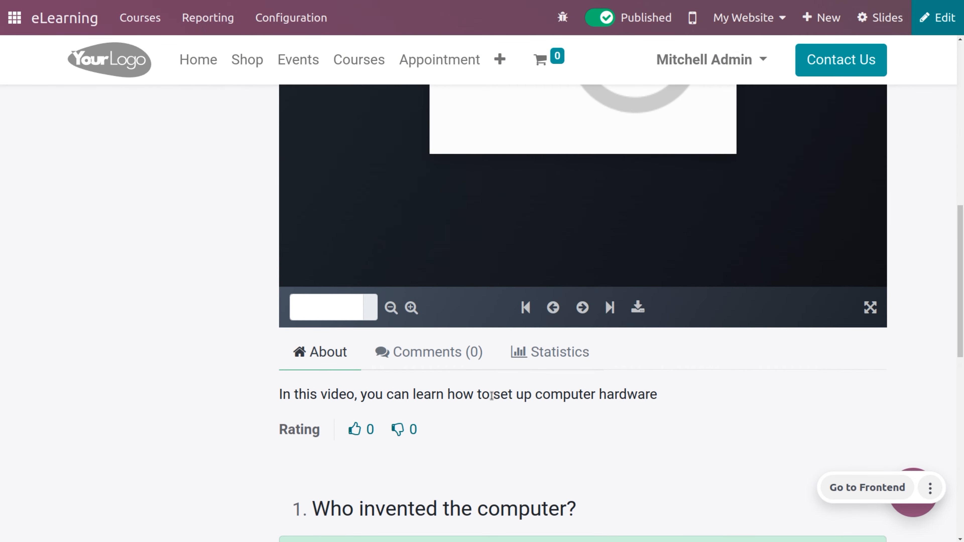
pyautogui.click(362, 433)
# - Return to the list of all courses and open the computer science course record
pyautogui.moveTo(961, 266); pyautogui.dragTo(954, 103)
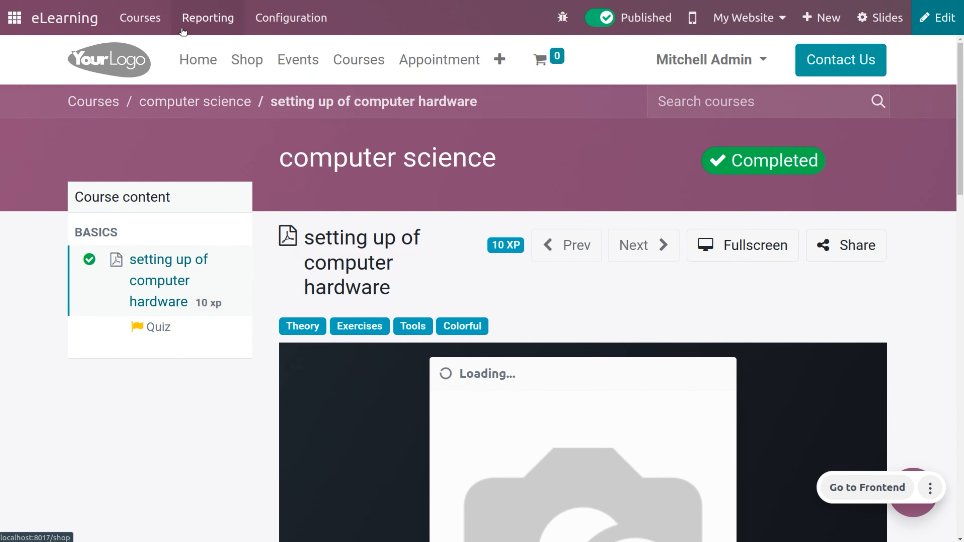
pyautogui.click(144, 19)
pyautogui.click(149, 45)
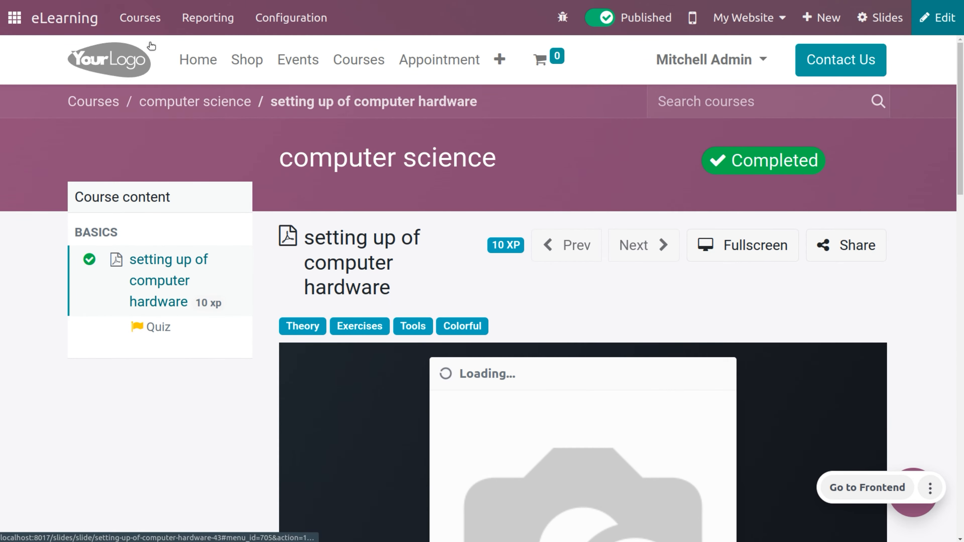
pyautogui.moveTo(963, 221); pyautogui.dragTo(963, 401)
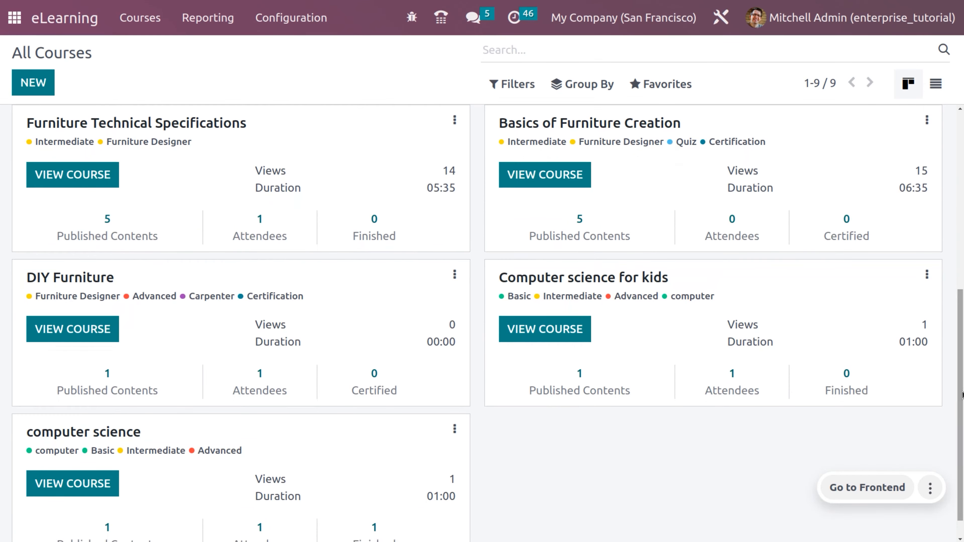
pyautogui.click(68, 438)
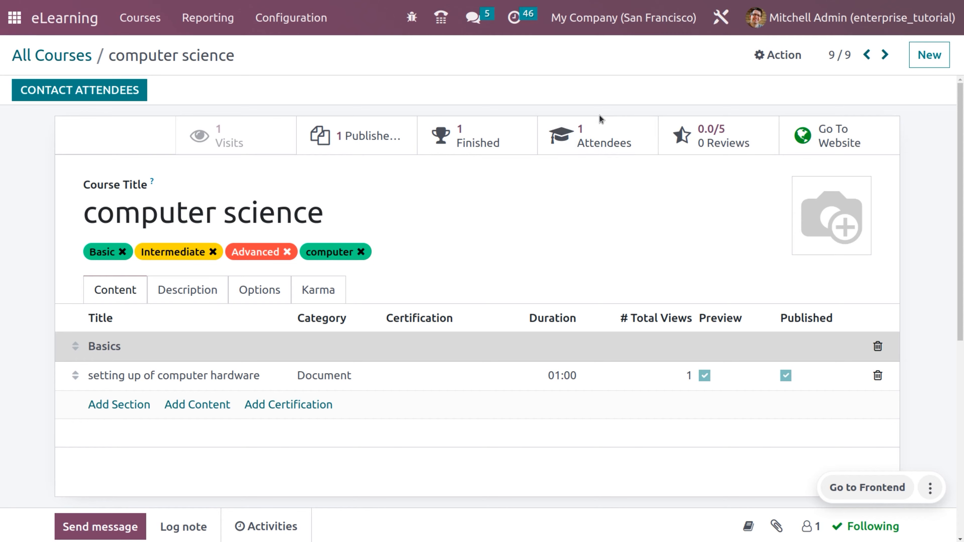
# - Enter "read the instructions below before attending the course" as the description of the computer science course
pyautogui.scroll(-2, 962, 146)
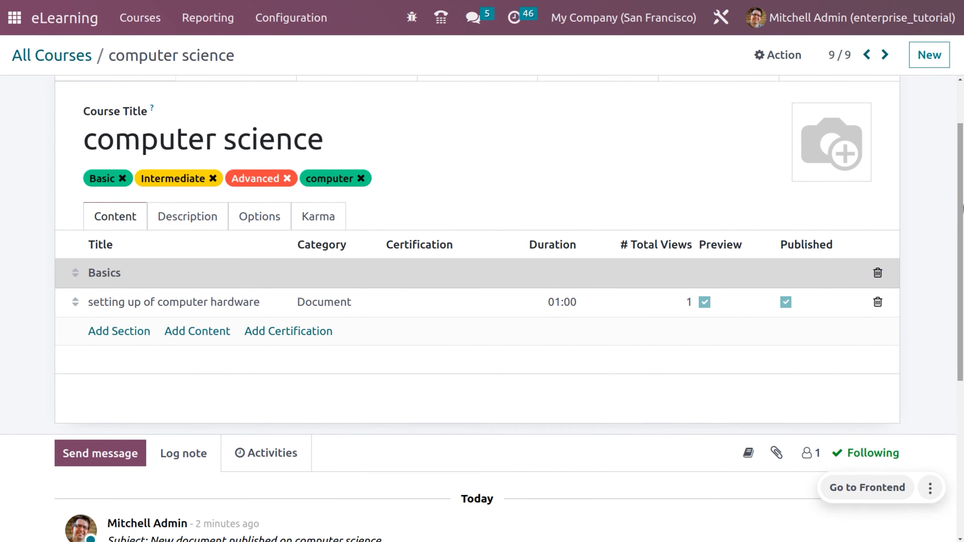
pyautogui.click(187, 218)
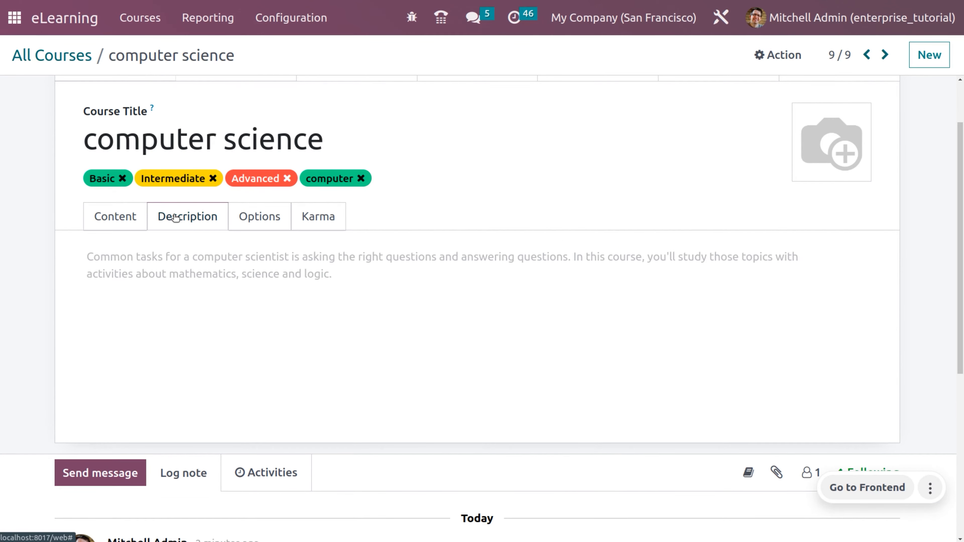
pyautogui.click(129, 265)
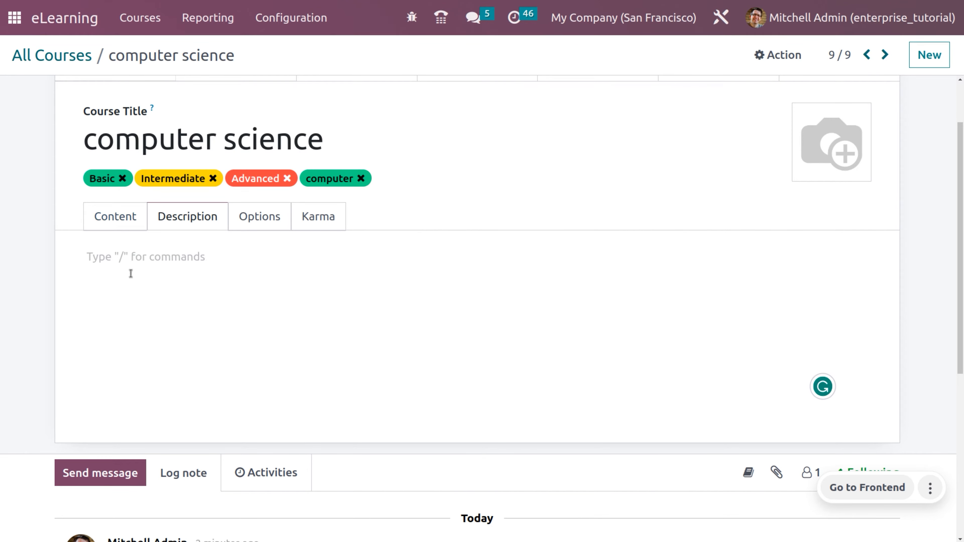
pyautogui.write('read the instructions below  before attending the course')
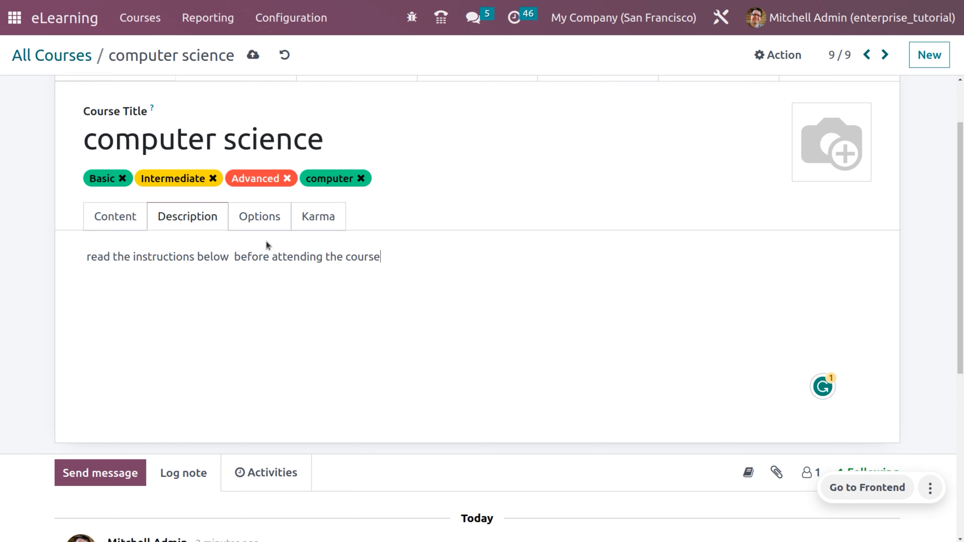
# - Examine the course's options for access rights, communication and display, including the available upload groups
pyautogui.click(259, 224)
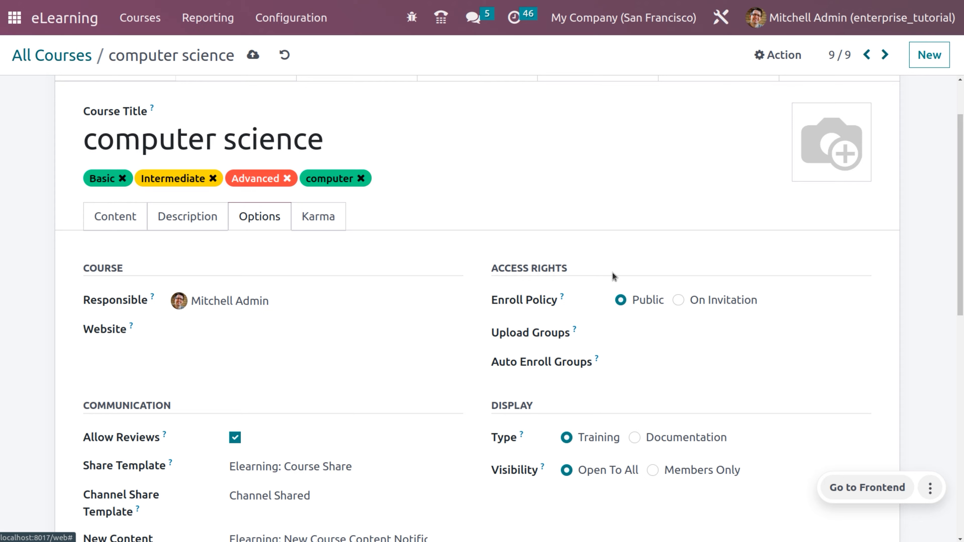
pyautogui.scroll(-3, 962, 264)
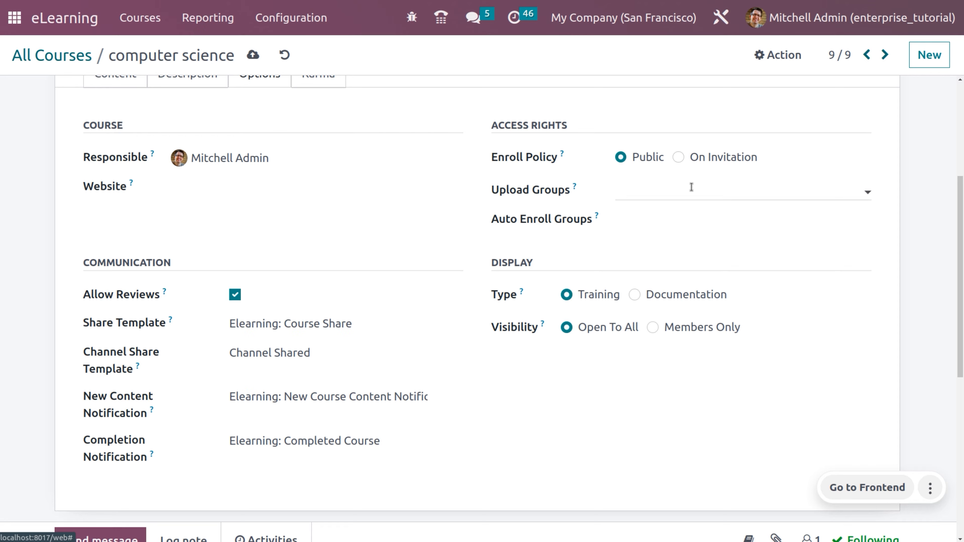
pyautogui.click(691, 187)
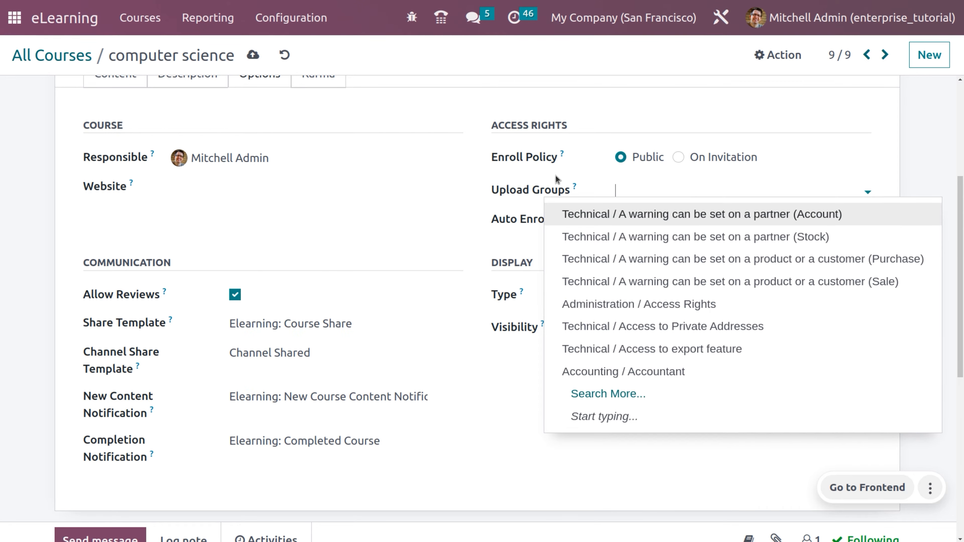
pyautogui.click(474, 210)
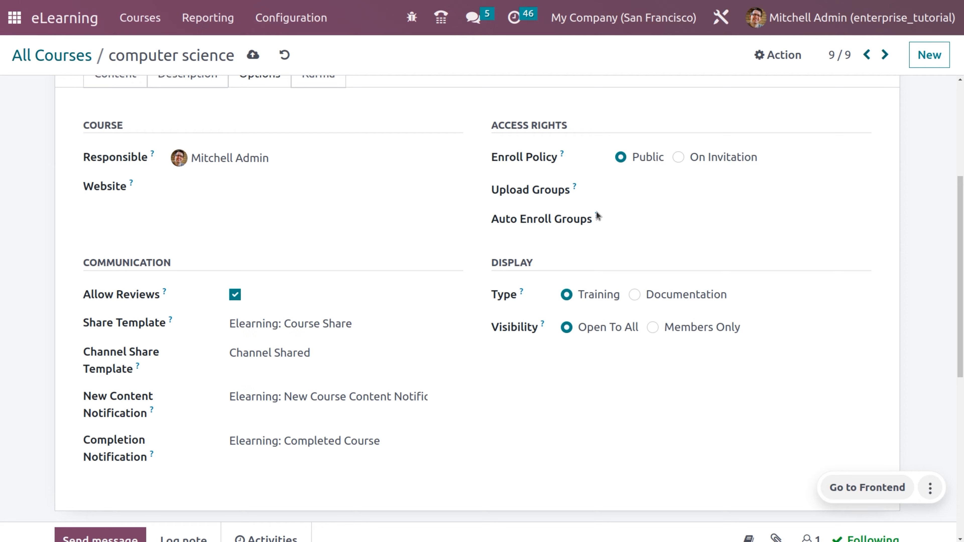
# - Try the Members Only visibility for the course and set it back to Open To All
pyautogui.moveTo(596, 215)
pyautogui.click(653, 327)
pyautogui.click(575, 328)
pyautogui.moveTo(961, 284); pyautogui.dragTo(932, 186)
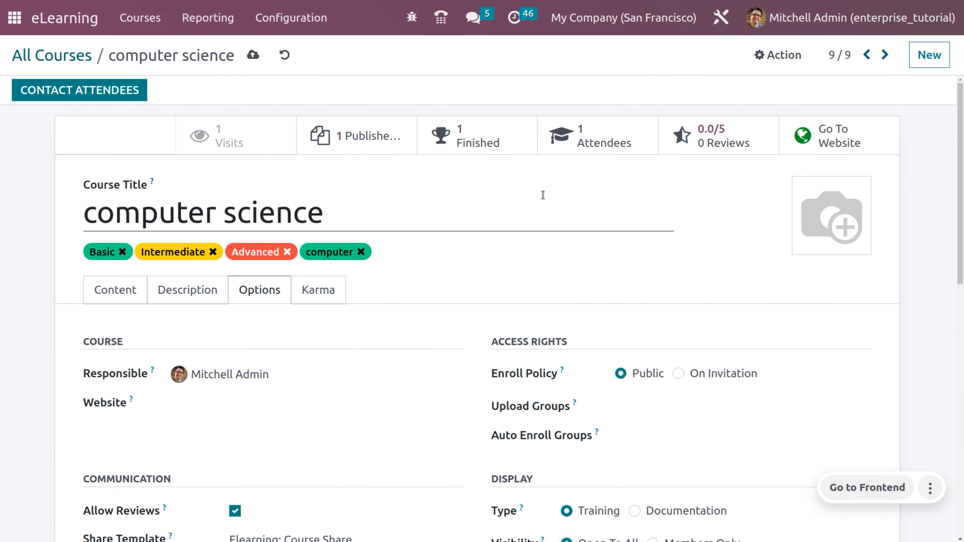
# - Examine the karma rewards and karma access rights of the computer science course
pyautogui.click(329, 291)
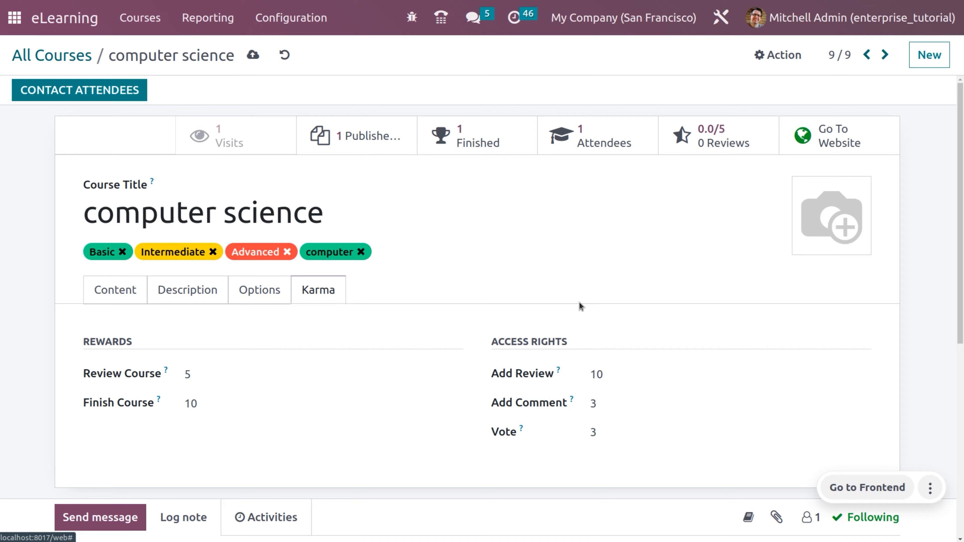
pyautogui.click(606, 432)
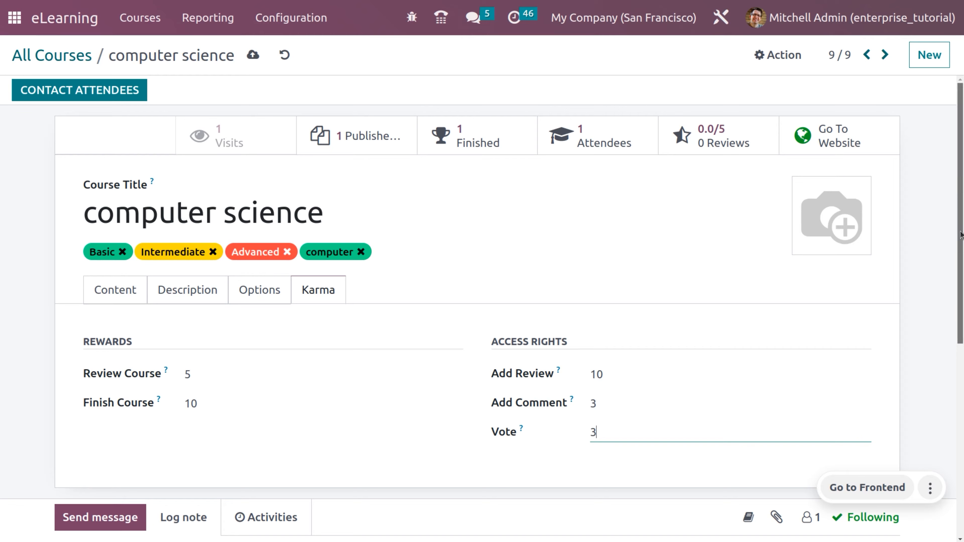
# - Add a certification to the course's content and title it "computer certification"
pyautogui.click(121, 297)
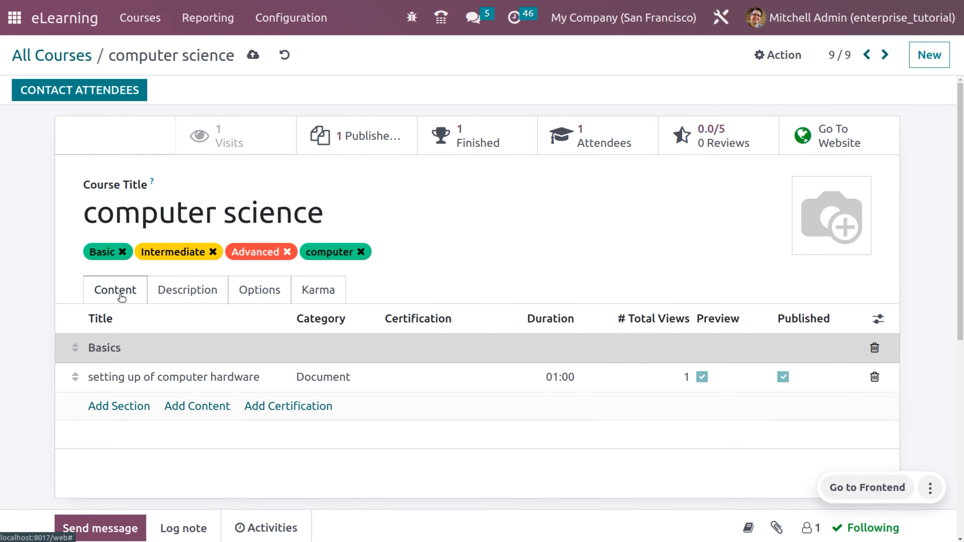
pyautogui.click(298, 408)
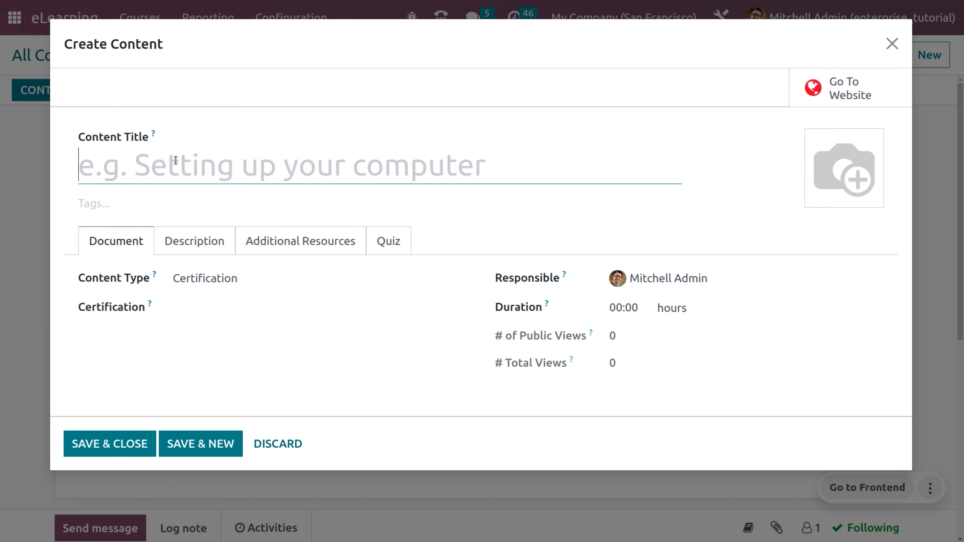
pyautogui.write('computer cer')
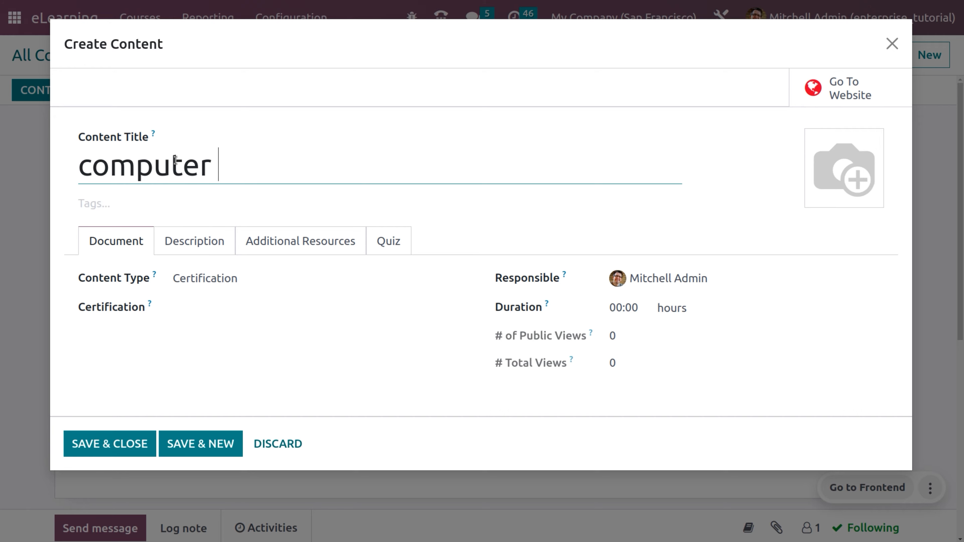
pyautogui.write('tification')
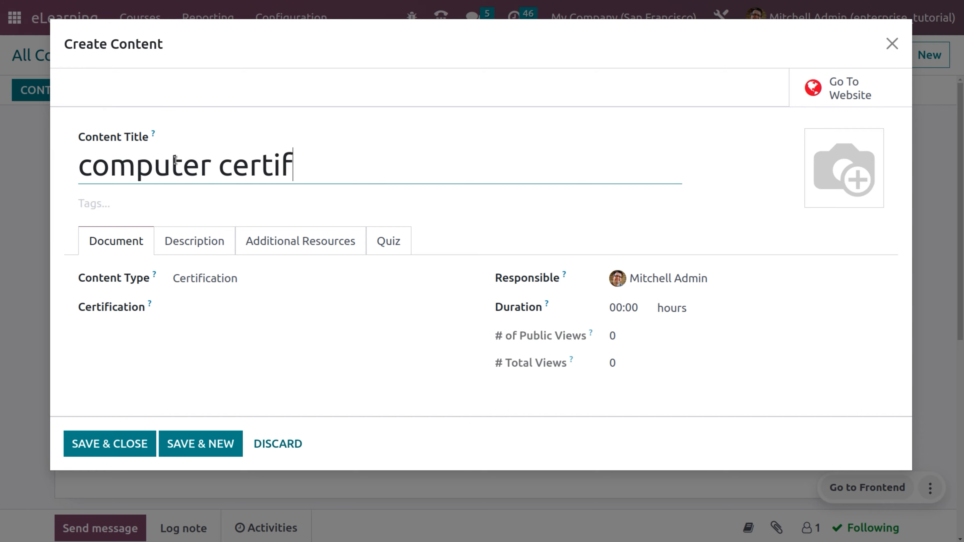
# - Create a new tag "computer" and assign it to the certification content
pyautogui.click(112, 202)
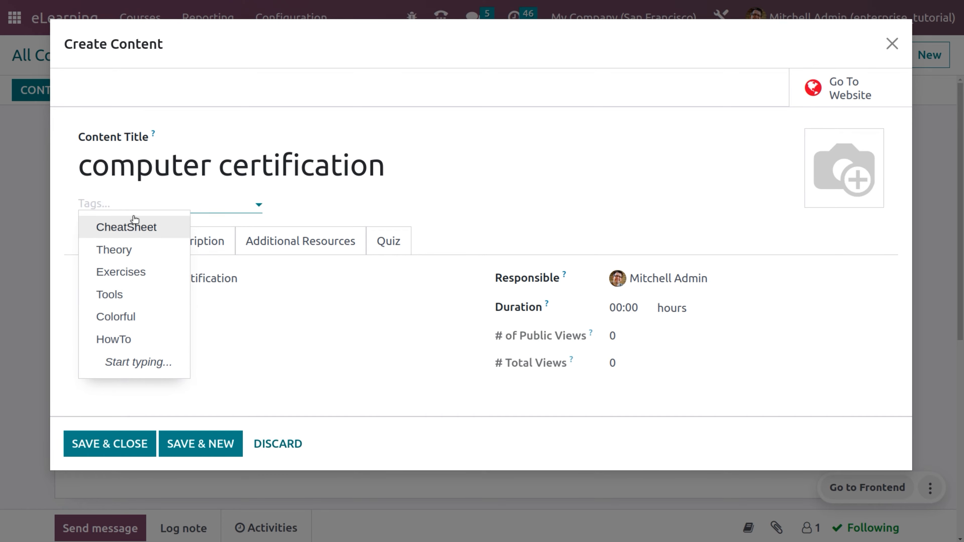
pyautogui.click(130, 204)
pyautogui.write('co')
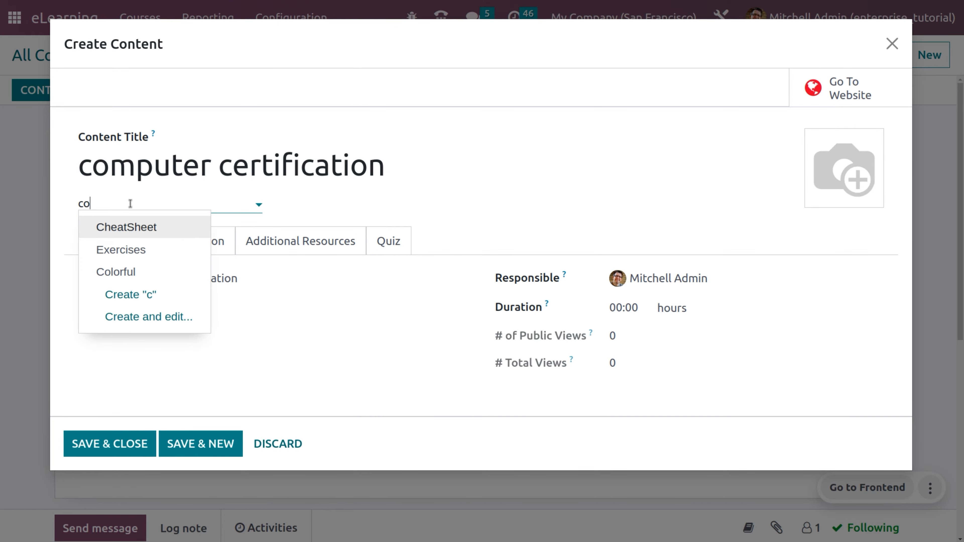
pyautogui.write('mputer')
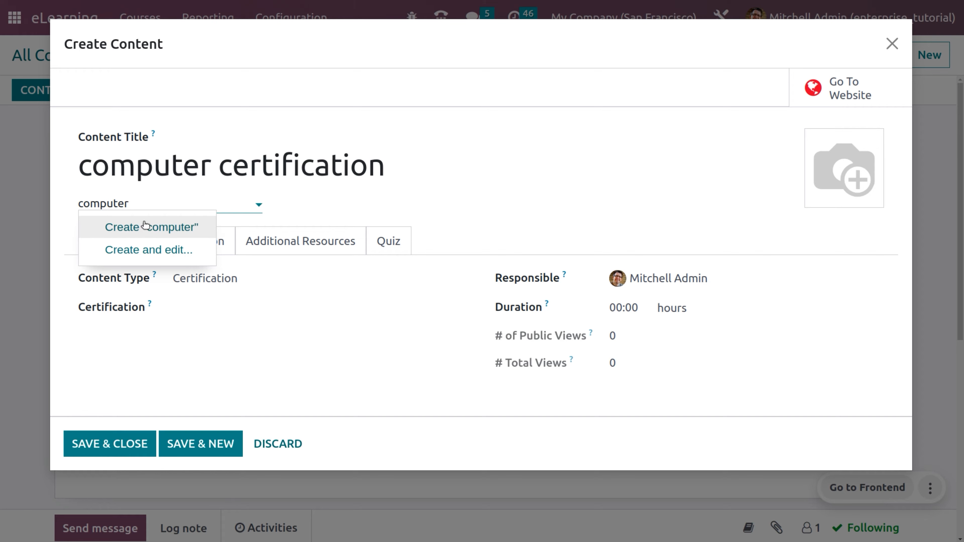
pyautogui.click(142, 226)
# - Create a certification titled "computer certificate" for the content and start a new question in it
pyautogui.click(195, 308)
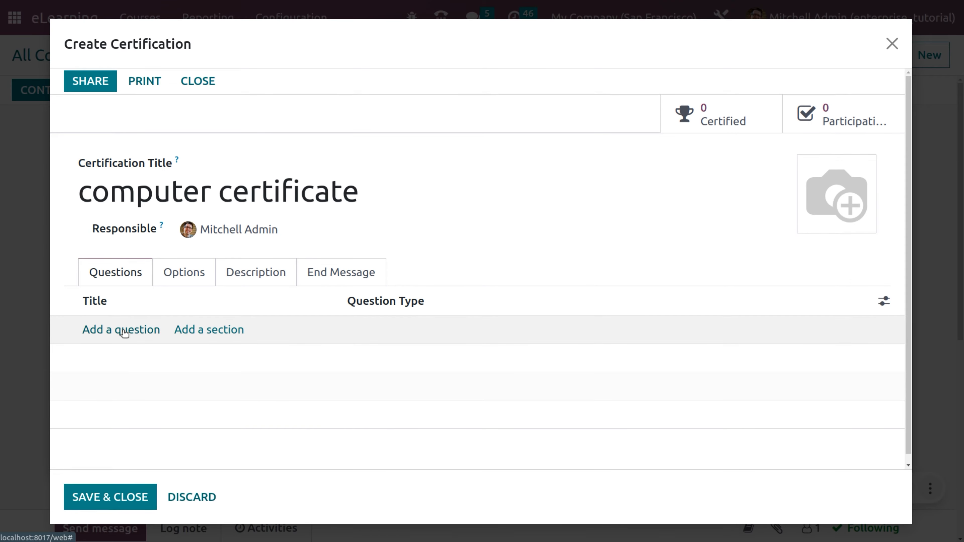
pyautogui.click(125, 330)
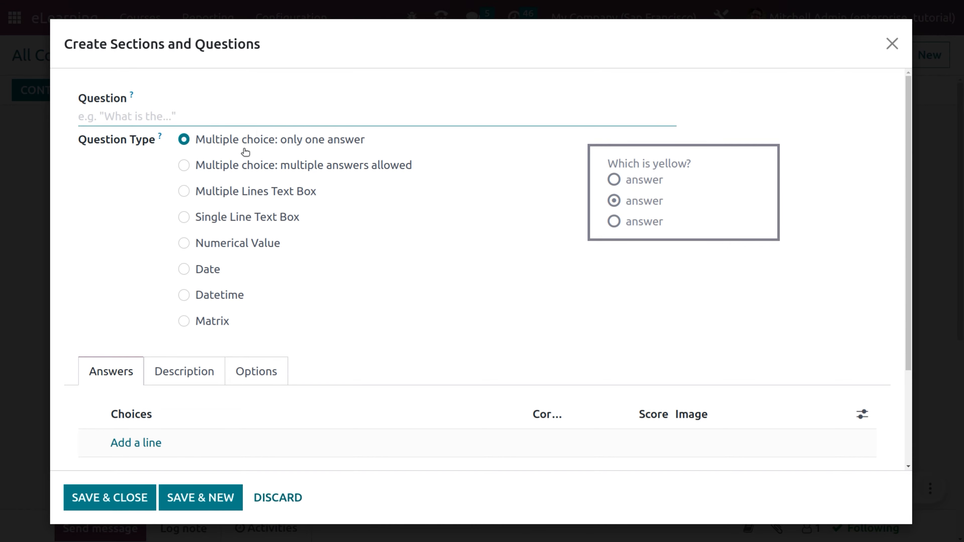
# - Try the other question types one by one up to Matrix, and look at the Matrix answers and options
pyautogui.click(243, 165)
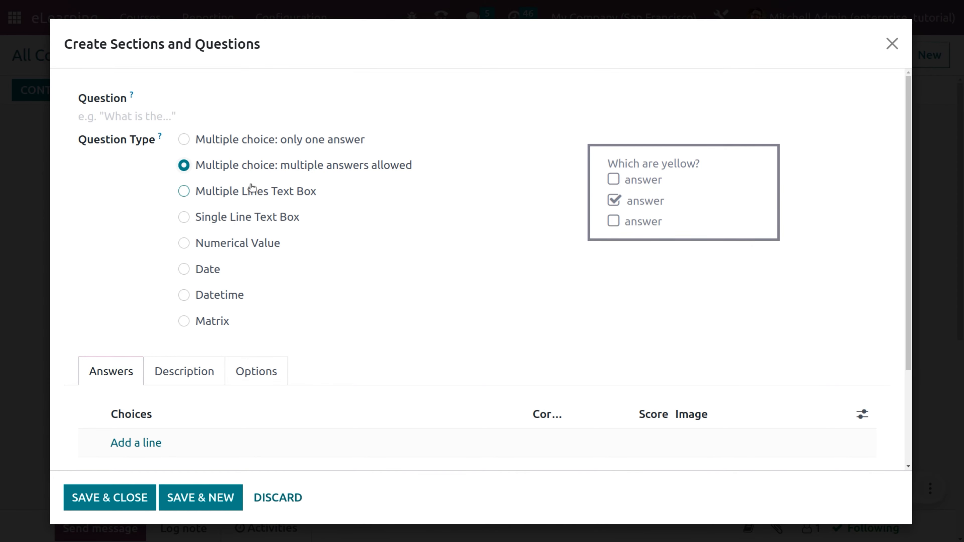
pyautogui.click(245, 193)
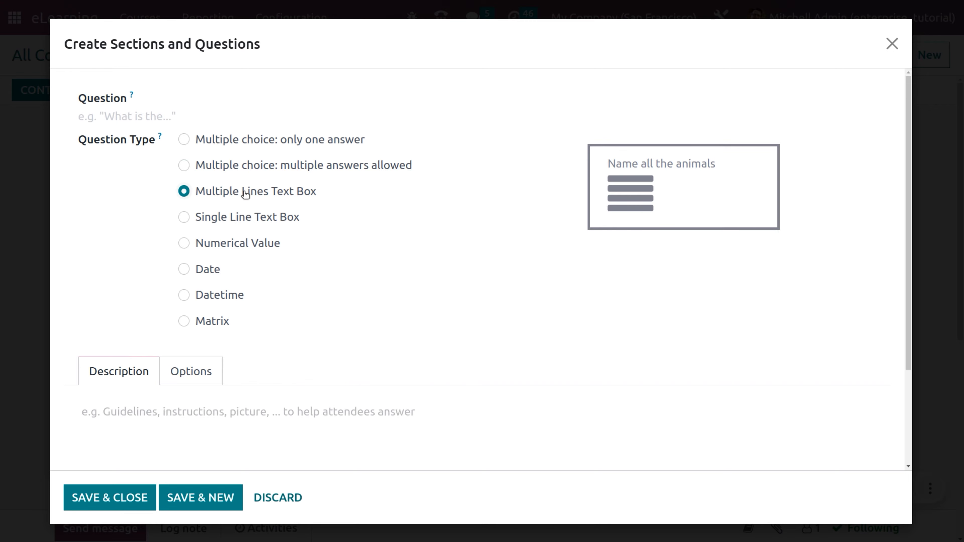
pyautogui.click(218, 218)
pyautogui.click(204, 245)
pyautogui.click(208, 272)
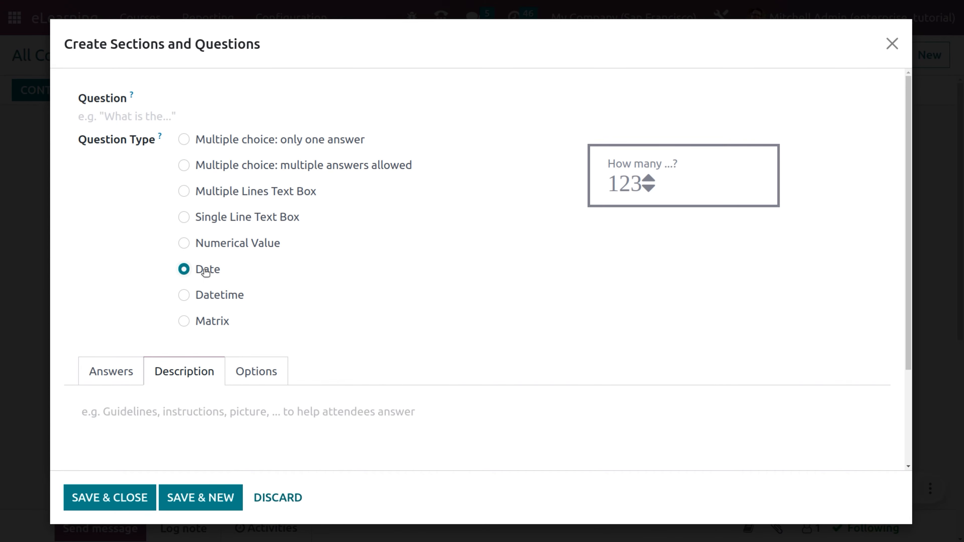
pyautogui.click(216, 293)
pyautogui.click(210, 328)
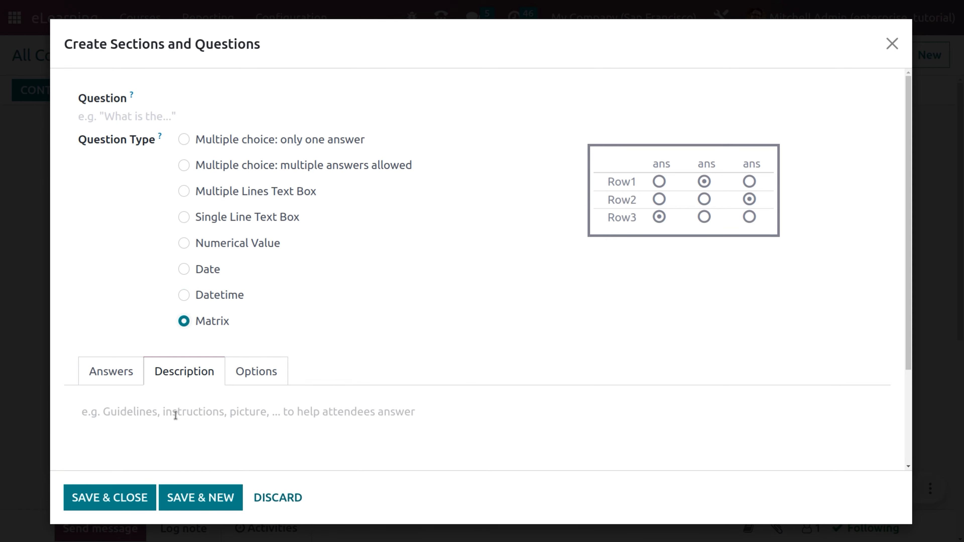
pyautogui.click(116, 380)
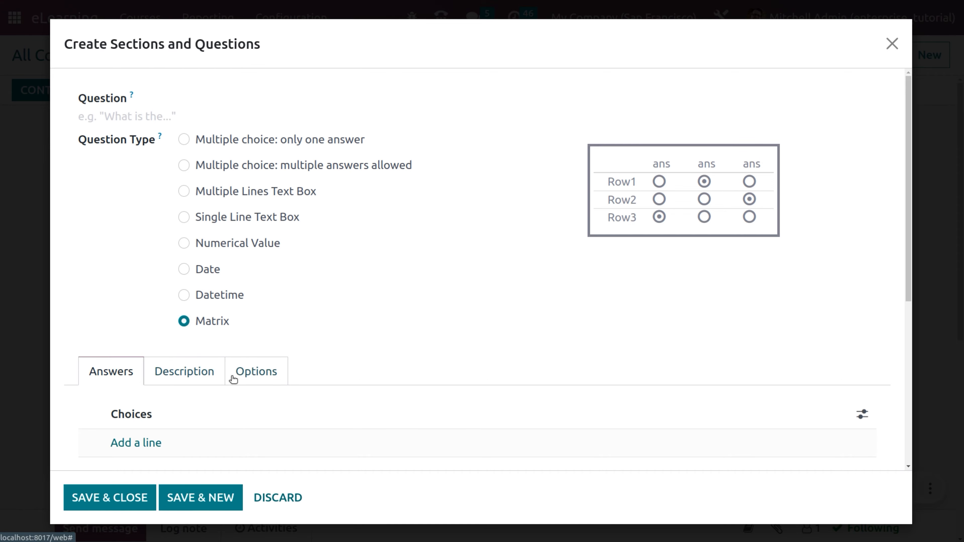
pyautogui.click(246, 374)
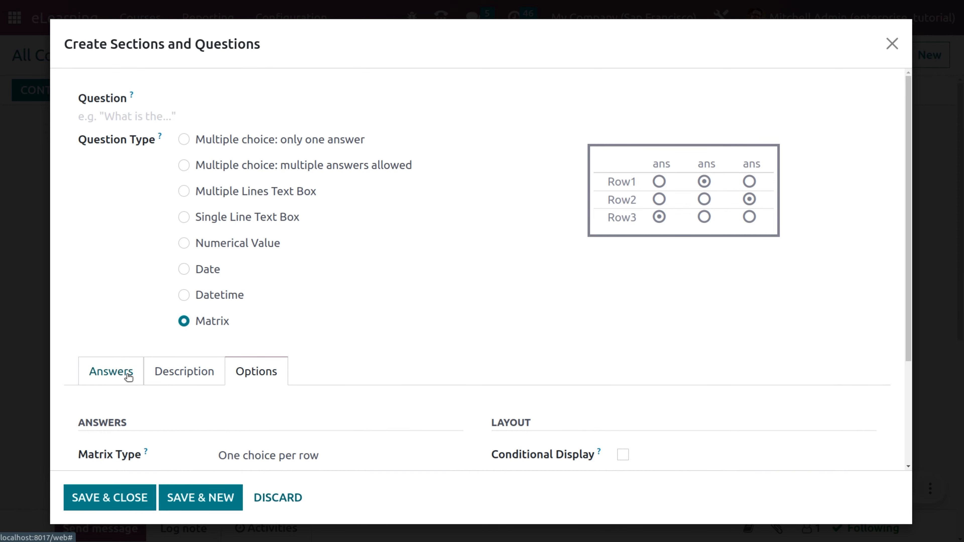
# - Enter "odd one out" as the question and set its type to Multiple choice: only one answer
pyautogui.click(114, 121)
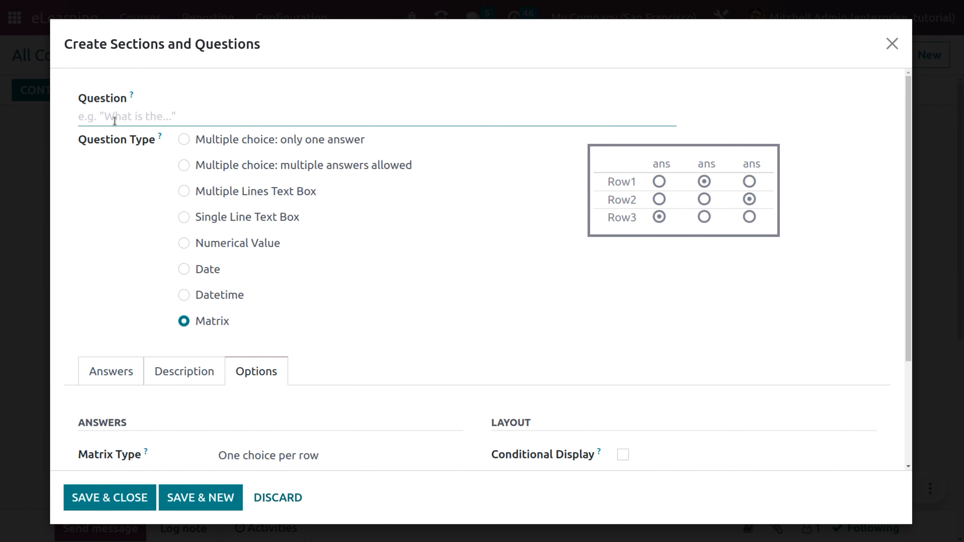
pyautogui.write('odd one out')
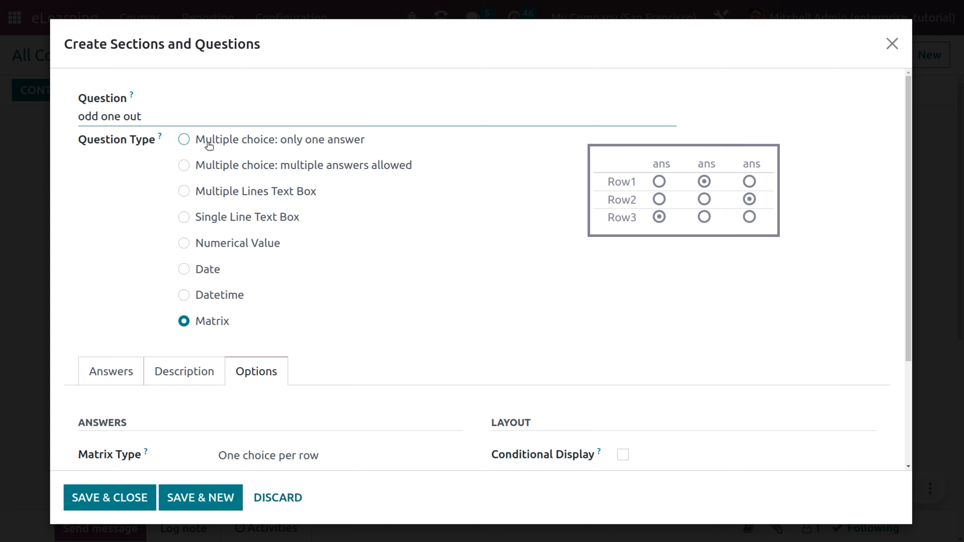
pyautogui.click(184, 140)
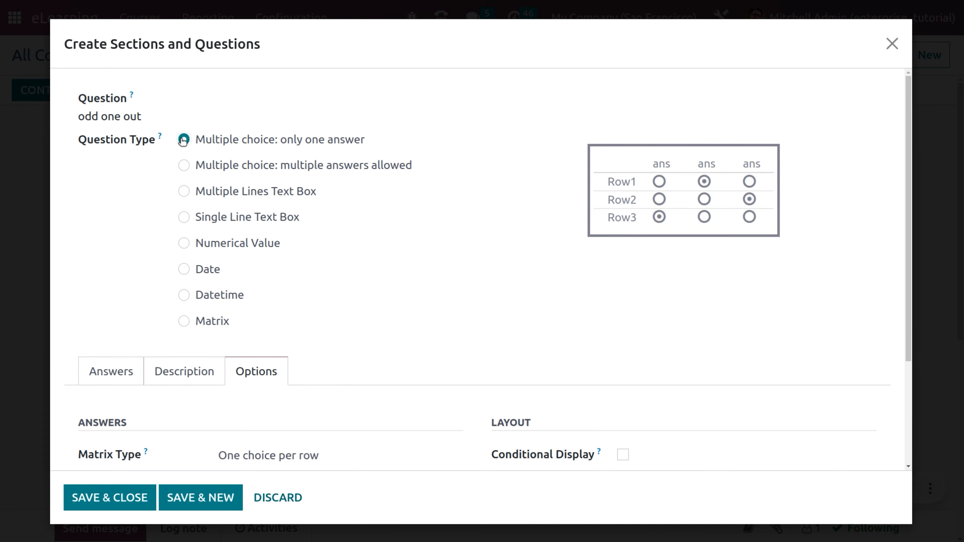
# - Add the answer choices hardware, software, mouse and bottle to the question
pyautogui.scroll(-2, 899, 258)
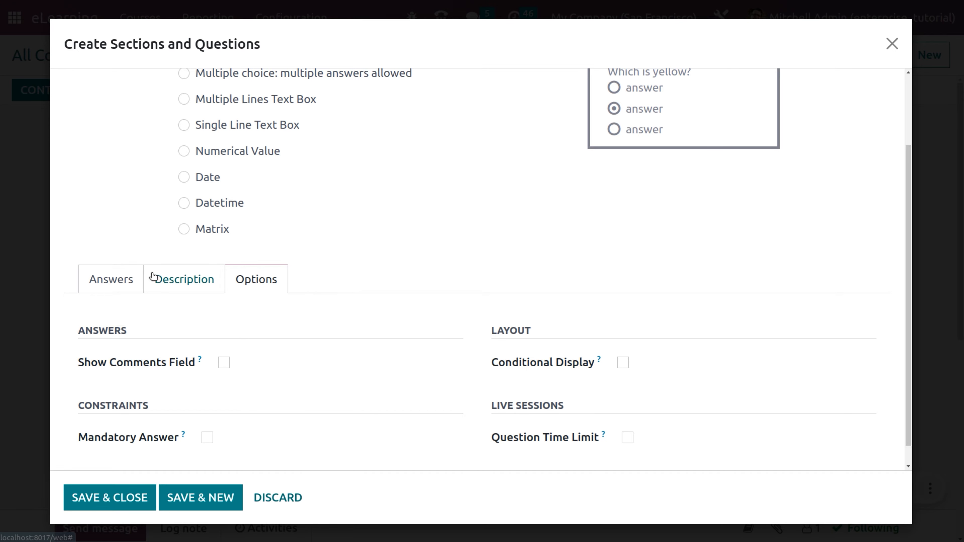
pyautogui.click(111, 280)
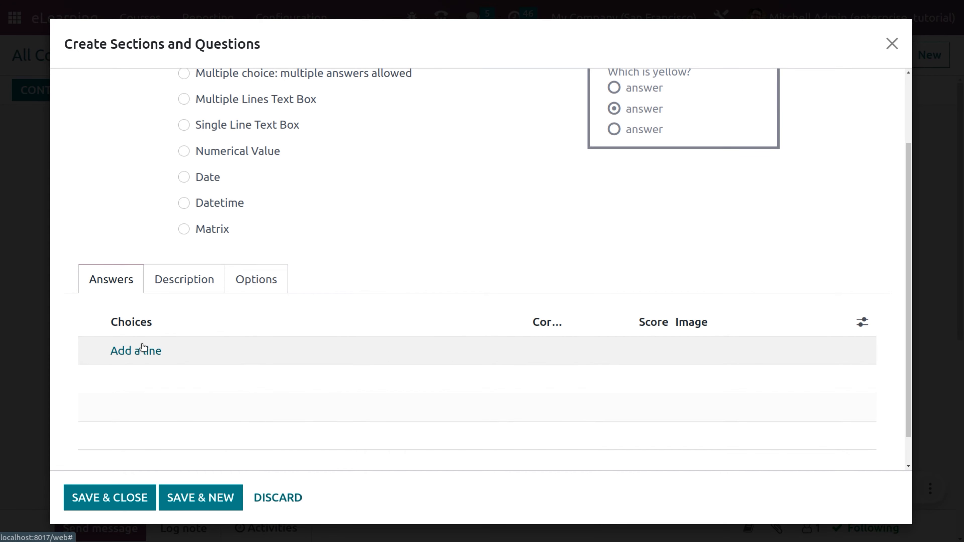
pyautogui.click(146, 351)
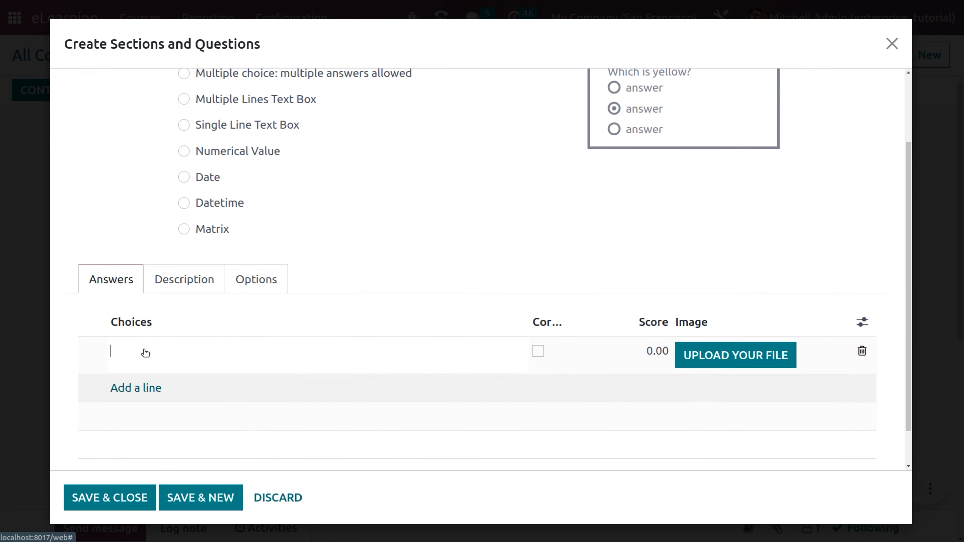
pyautogui.write('hardware')
pyautogui.click(137, 391)
pyautogui.write('software')
pyautogui.click(144, 418)
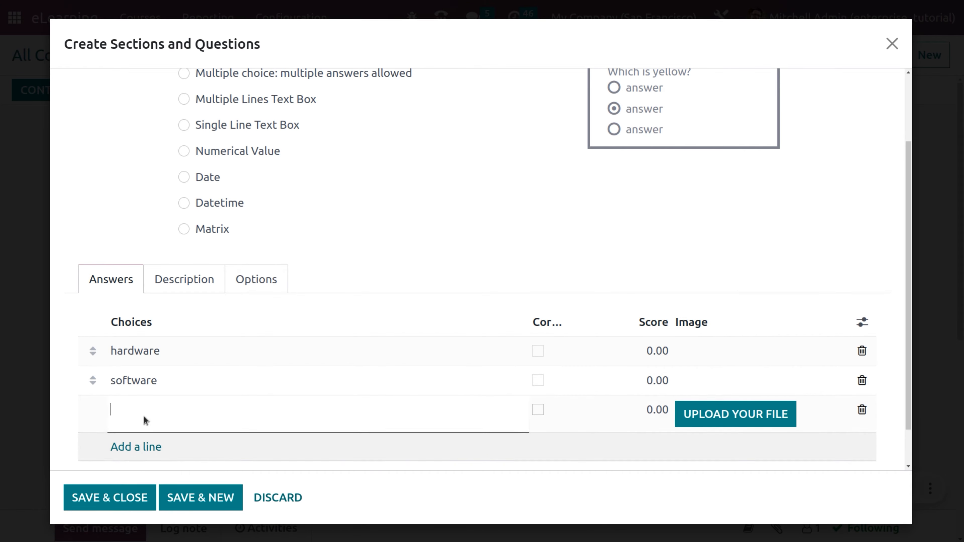
pyautogui.write('mouse')
pyautogui.click(143, 445)
pyautogui.write('bottle')
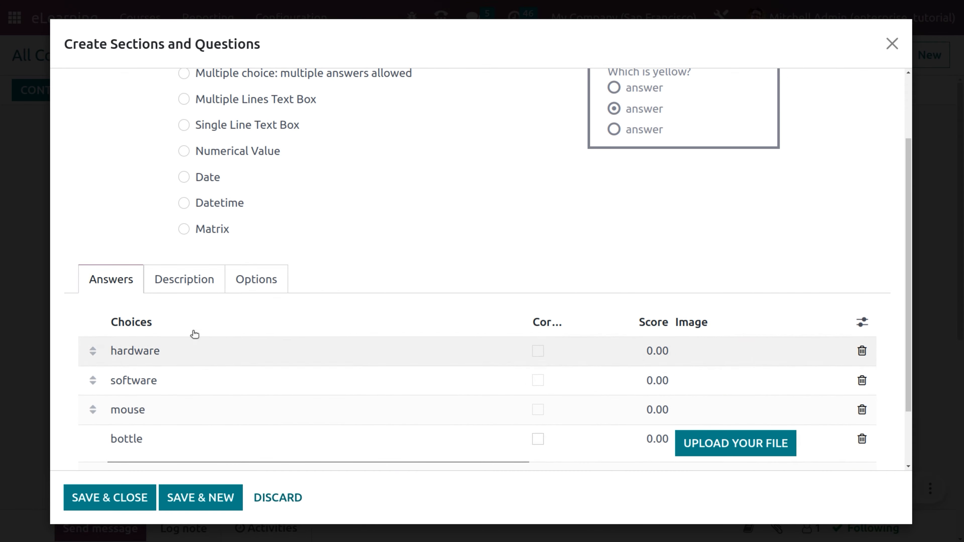
pyautogui.moveTo(211, 320)
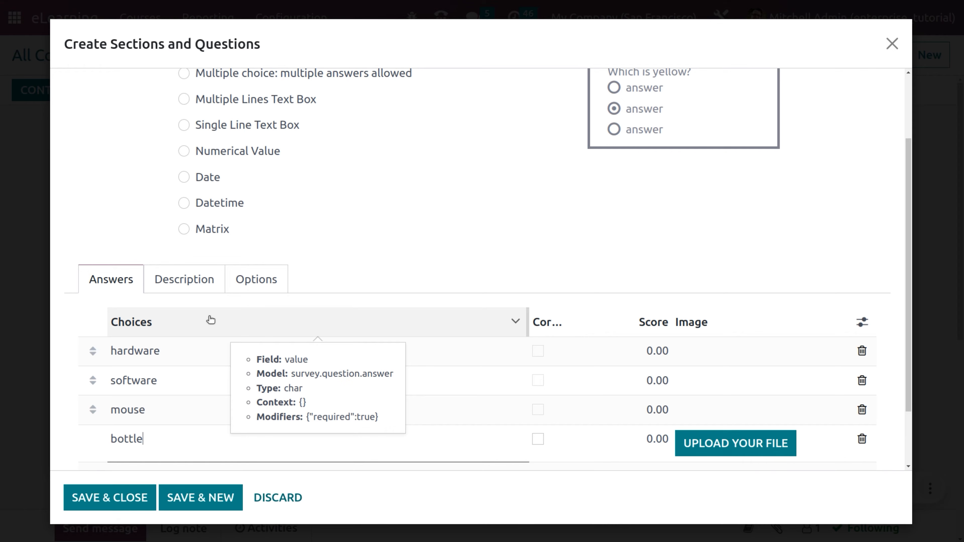
pyautogui.click(488, 182)
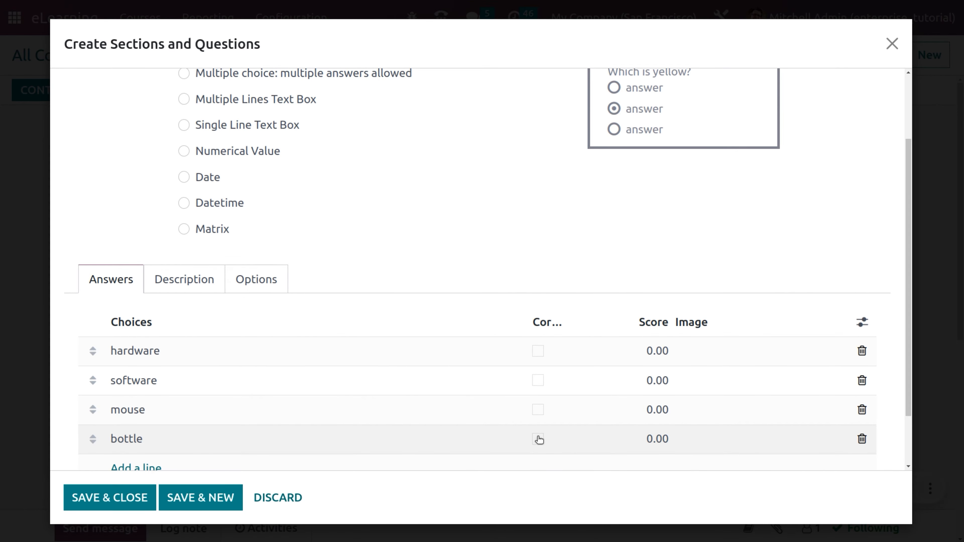
# - Mark bottle as the correct answer and give it a score of 5
pyautogui.click(543, 444)
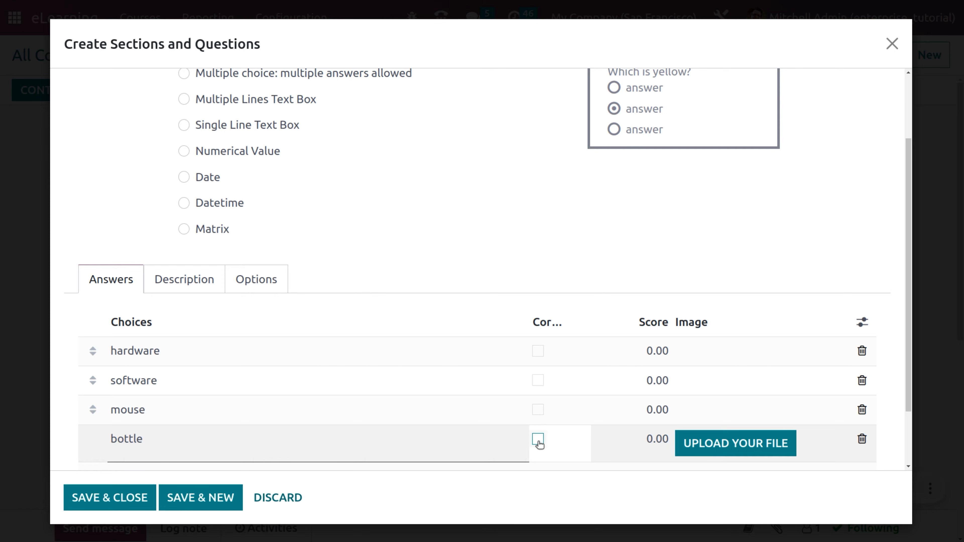
pyautogui.click(539, 441)
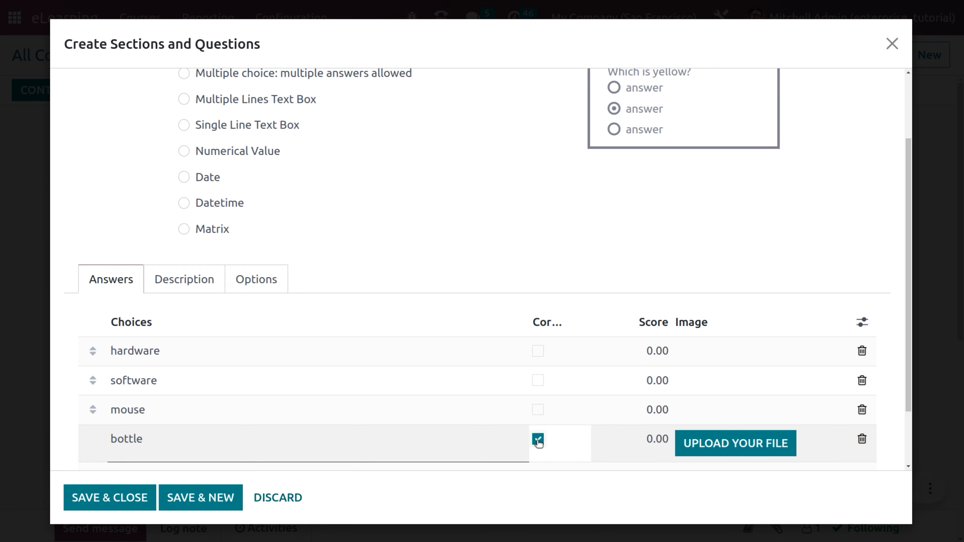
pyautogui.click(660, 450)
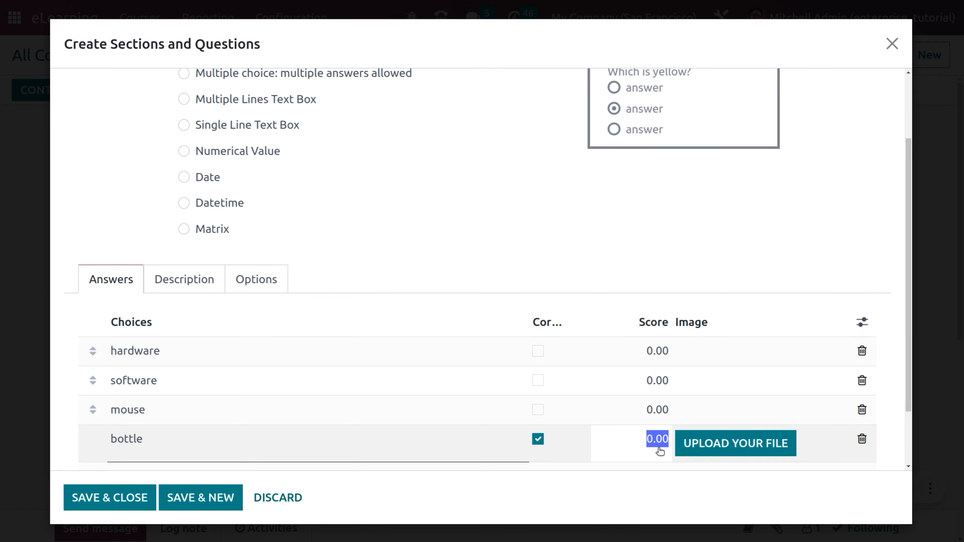
pyautogui.write('5')
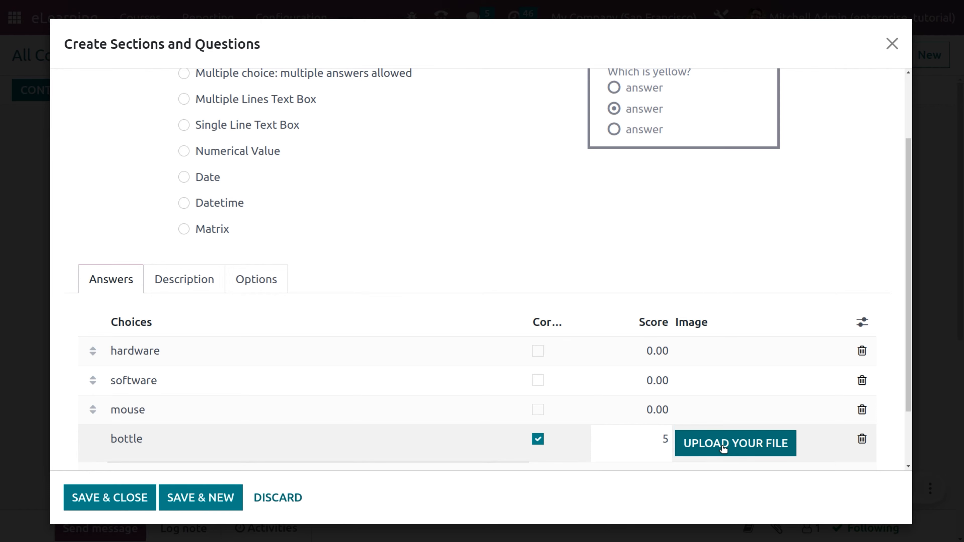
# - Enter "read the guideline before attending the test" as the question's description
pyautogui.click(176, 283)
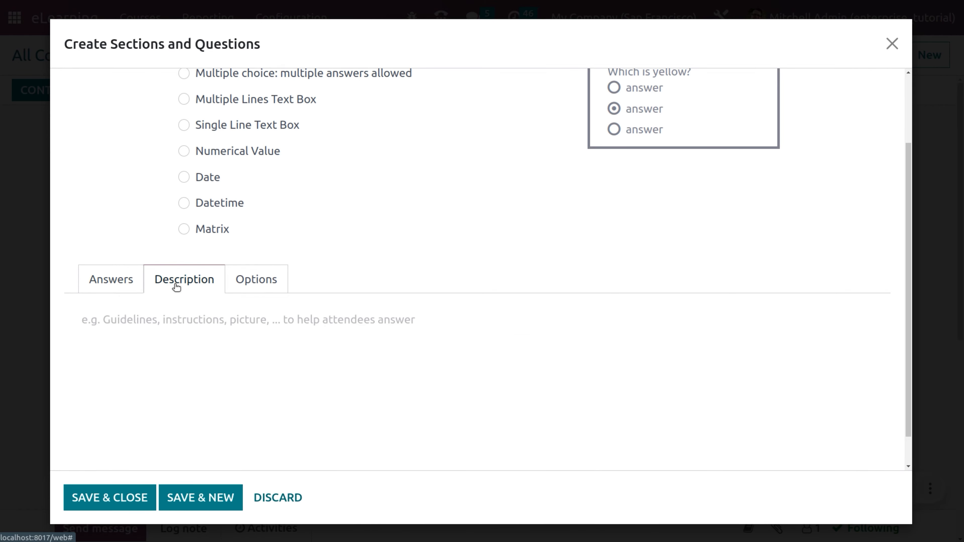
pyautogui.click(171, 320)
pyautogui.write('read the ')
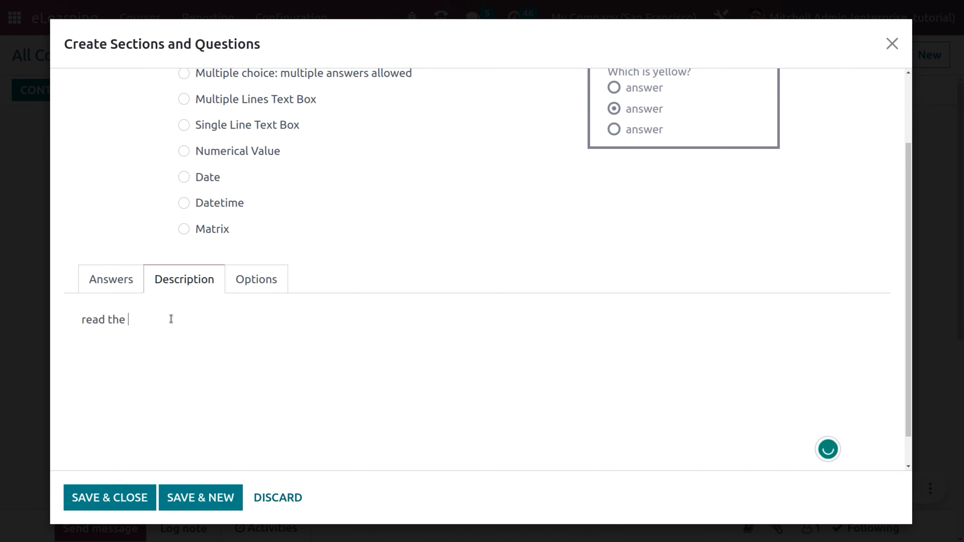
pyautogui.write('guideline before attending the test')
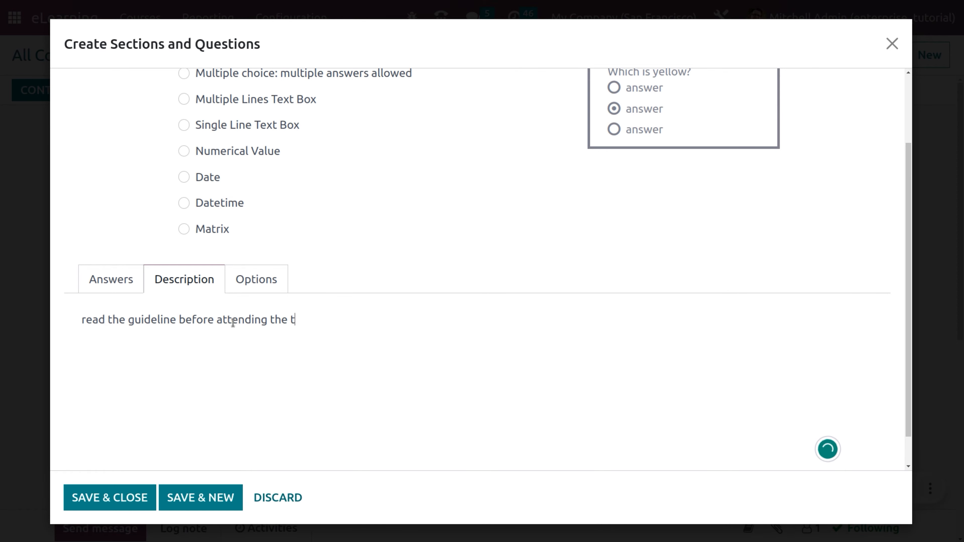
# - Enable the comments field in the question's options and let the comment count as an answer
pyautogui.click(260, 276)
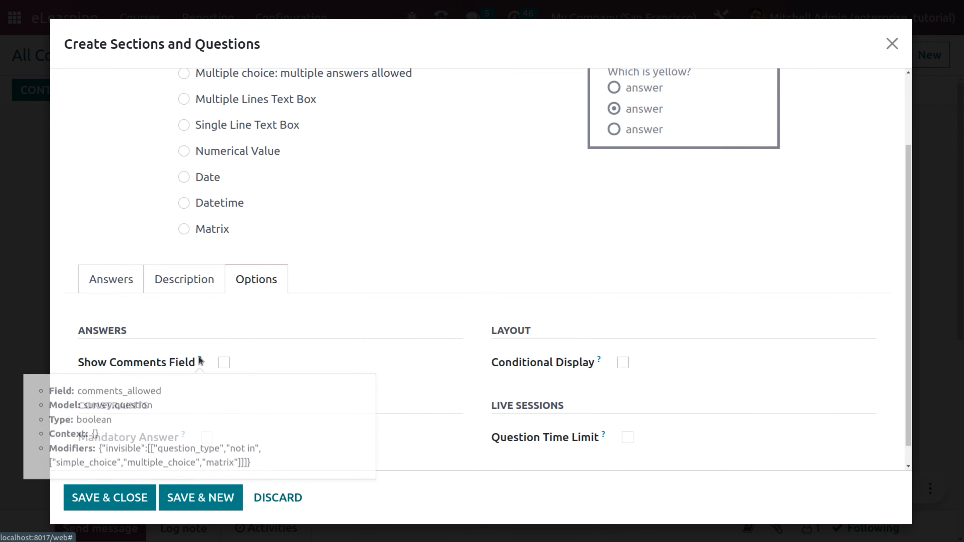
pyautogui.click(224, 363)
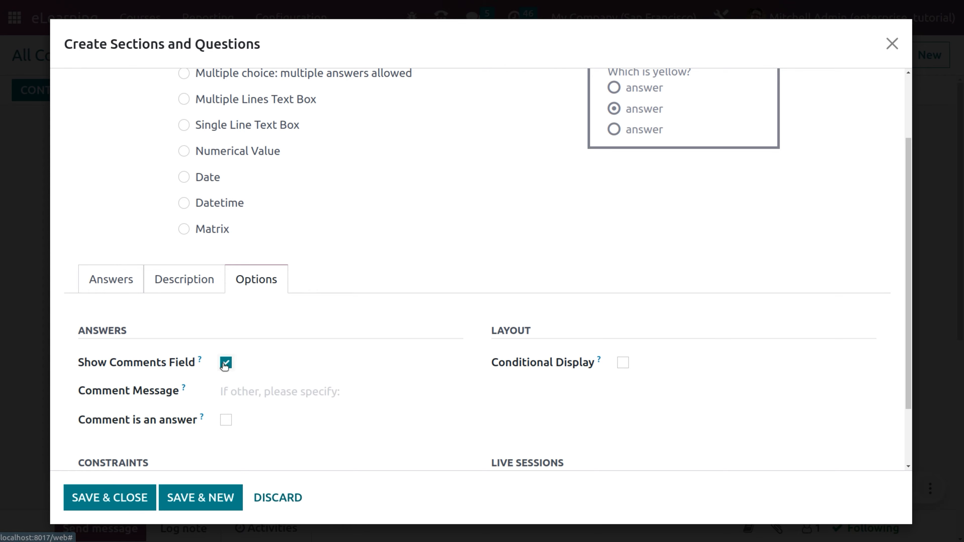
pyautogui.click(251, 387)
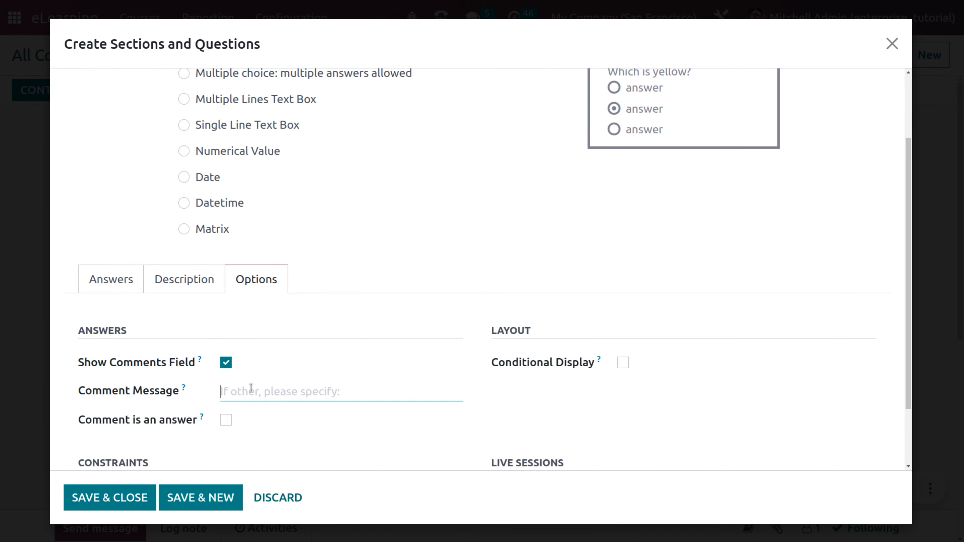
pyautogui.click(226, 421)
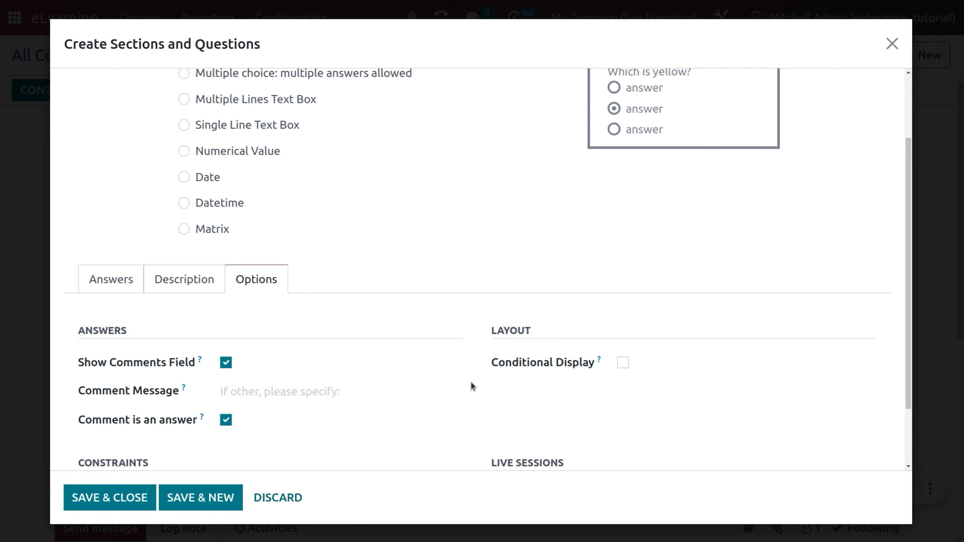
# - Make the answer mandatory with the error message "this question is compulsort" and turn off the question's comments field
pyautogui.moveTo(907, 267); pyautogui.dragTo(907, 321)
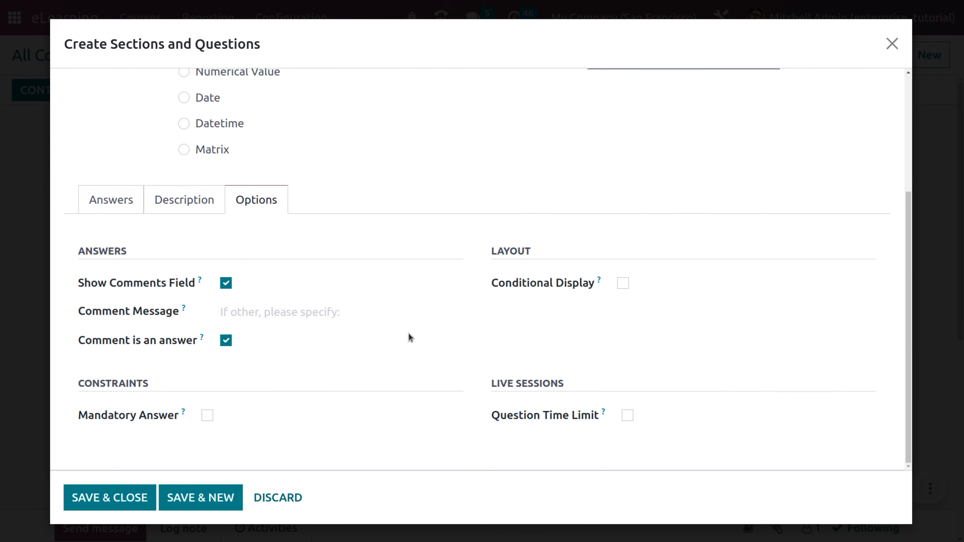
pyautogui.click(207, 415)
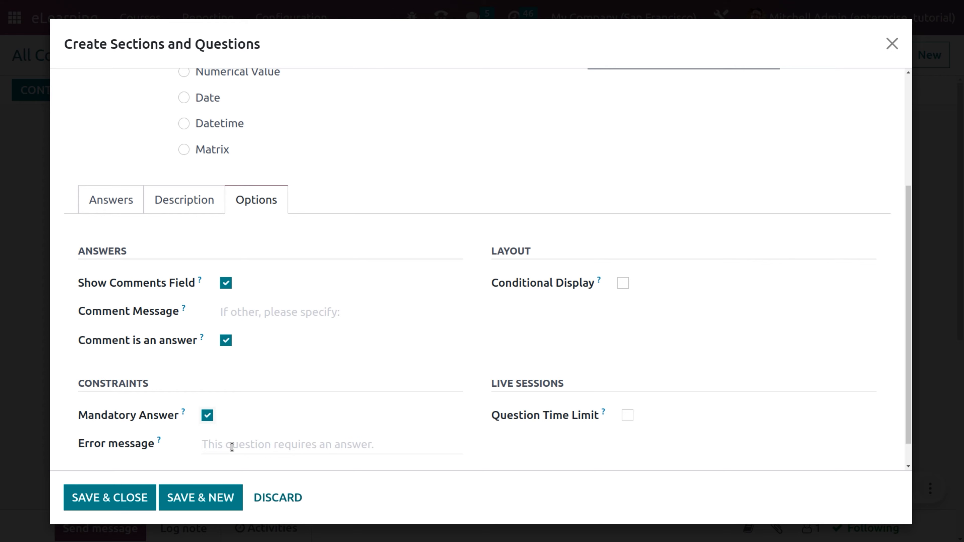
pyautogui.press('space')
pyautogui.click(208, 417)
pyautogui.click(230, 443)
pyautogui.write('th')
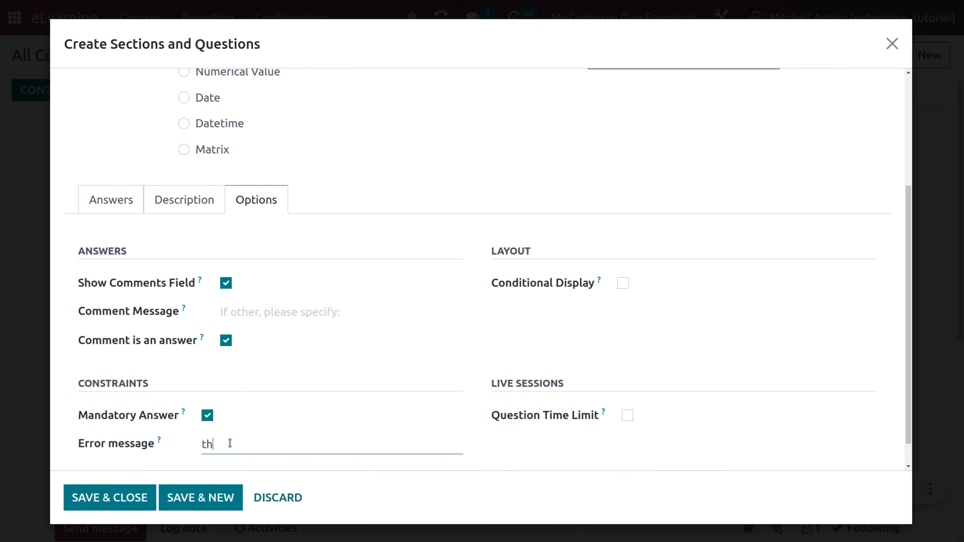
pyautogui.write('is question is com')
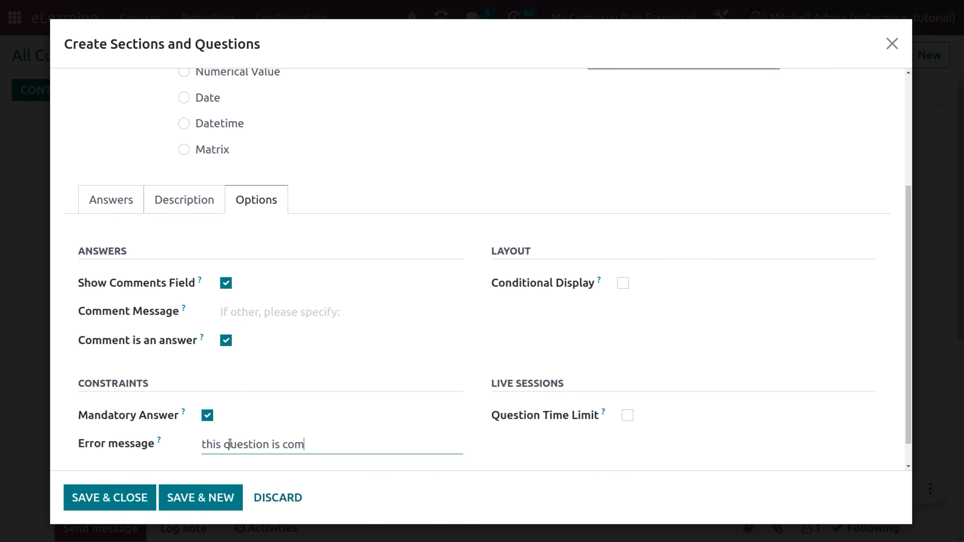
pyautogui.write('pulsort')
pyautogui.click(226, 283)
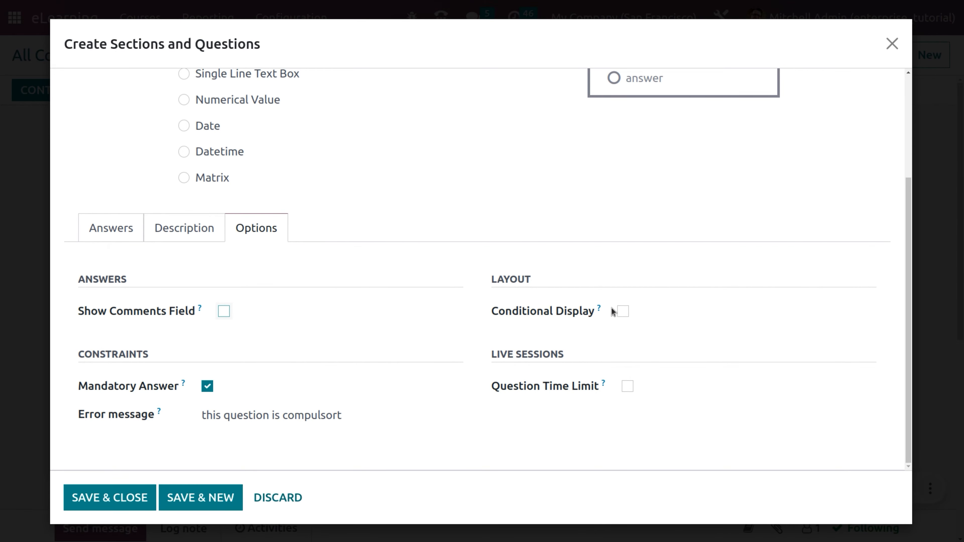
# - Try the Conditional Display and Question Time Limit options, switching both back off
pyautogui.click(619, 311)
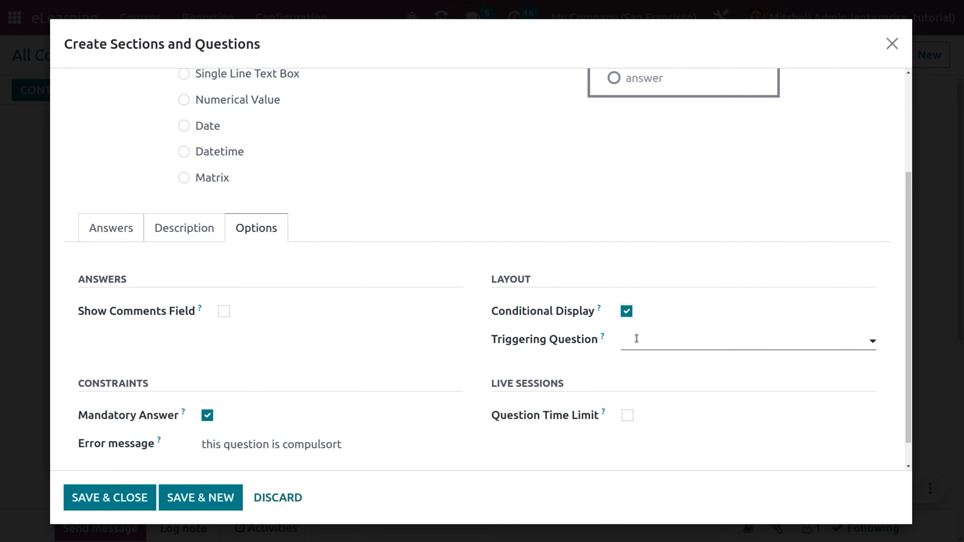
pyautogui.click(631, 336)
pyautogui.click(626, 311)
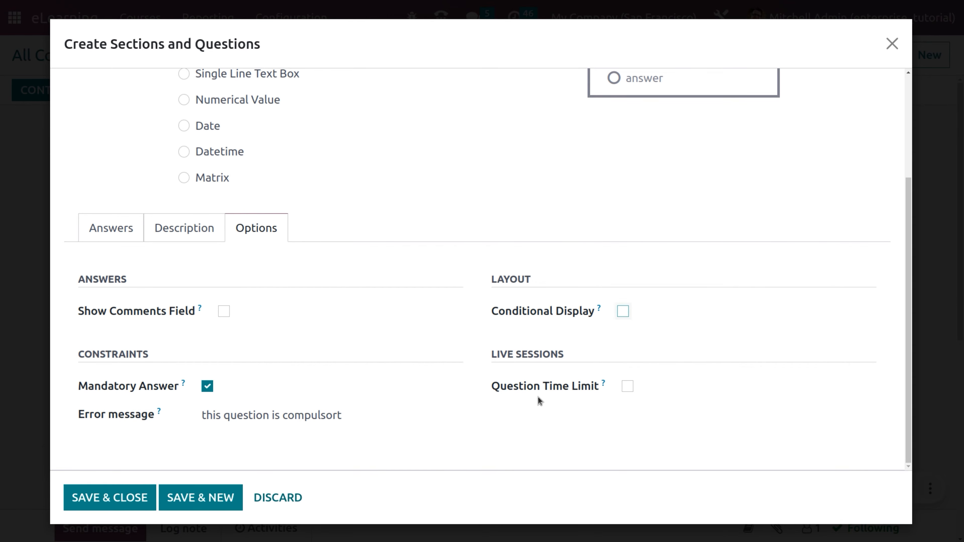
pyautogui.click(628, 387)
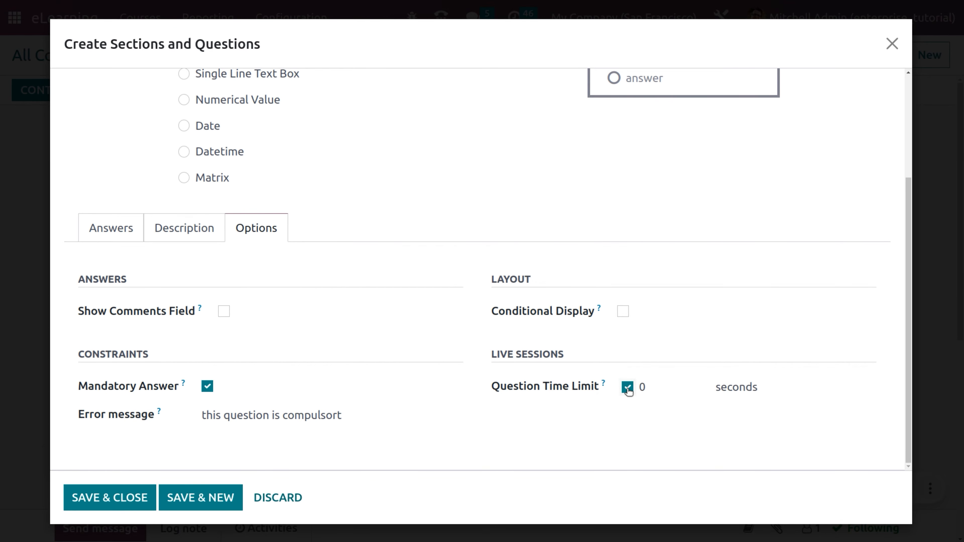
pyautogui.click(652, 386)
pyautogui.click(765, 387)
pyautogui.click(629, 388)
# - Save the "odd one out" question and return to the certification form
pyautogui.moveTo(907, 270); pyautogui.dragTo(869, 110)
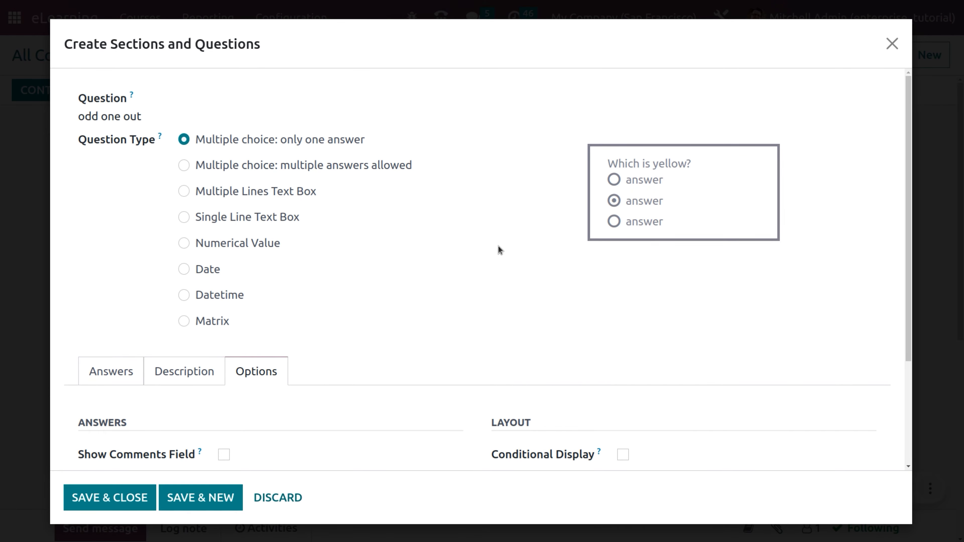
pyautogui.moveTo(910, 216); pyautogui.dragTo(932, 338)
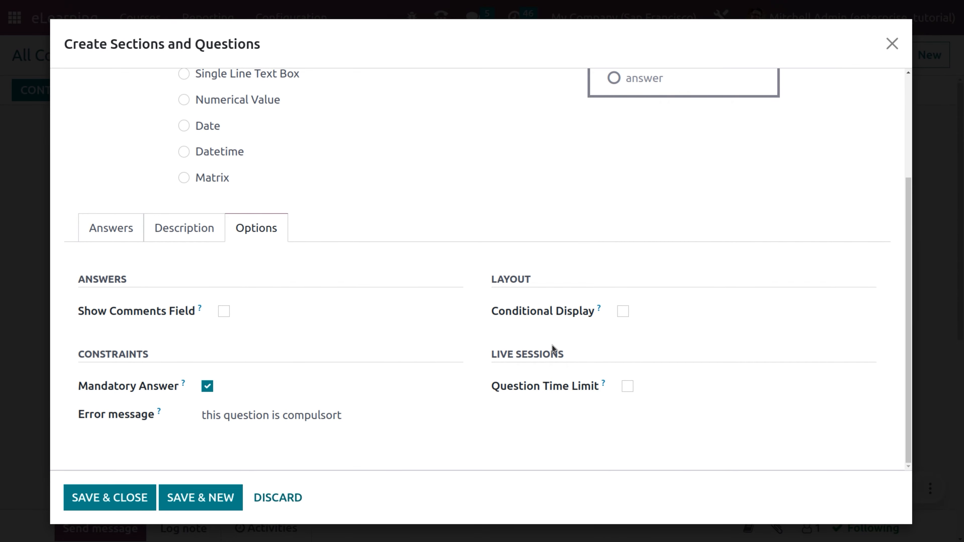
pyautogui.click(114, 500)
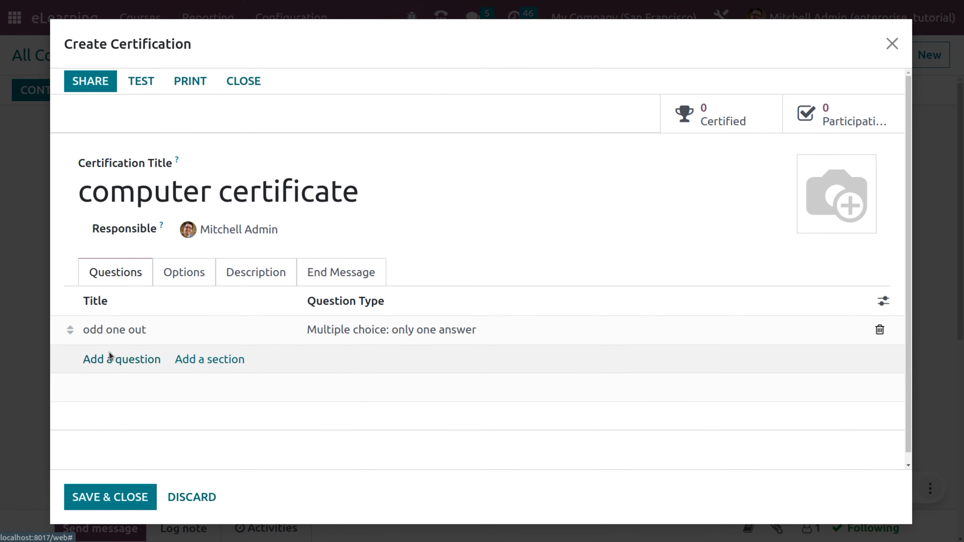
# - Add a section named "quiz" to the certification's question list
pyautogui.click(201, 358)
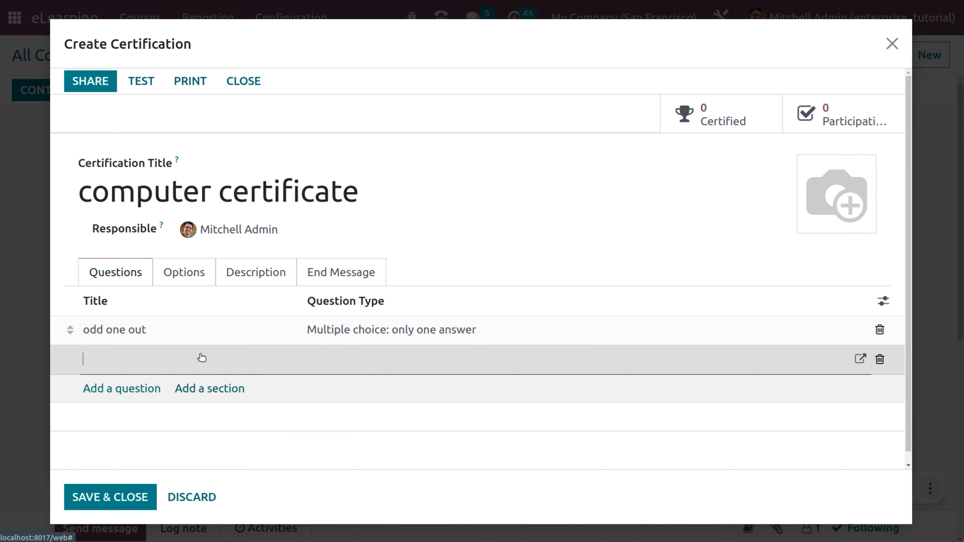
pyautogui.write('quiz')
pyautogui.press('Return')
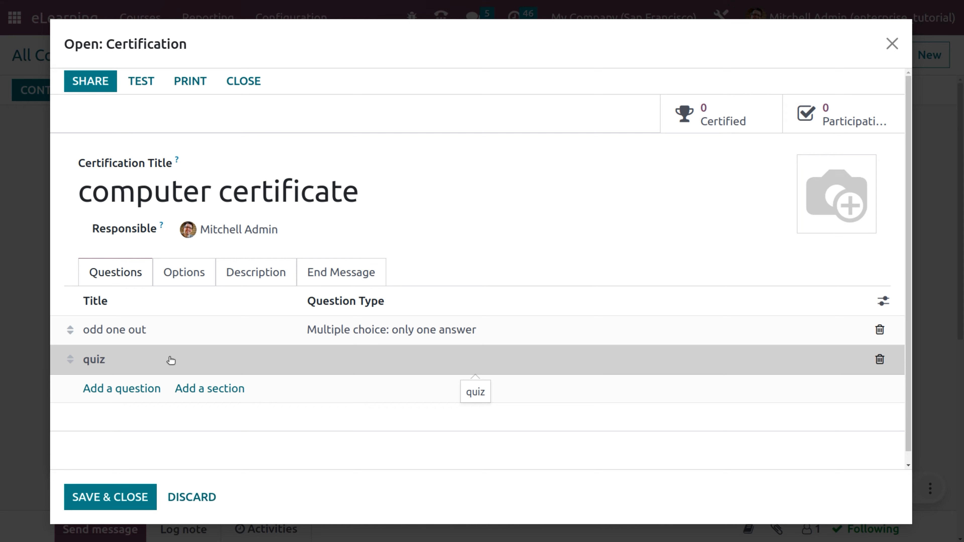
# - Move the "quiz" section above the "odd one out" question
pyautogui.moveTo(171, 361); pyautogui.dragTo(168, 333)
pyautogui.click(160, 360)
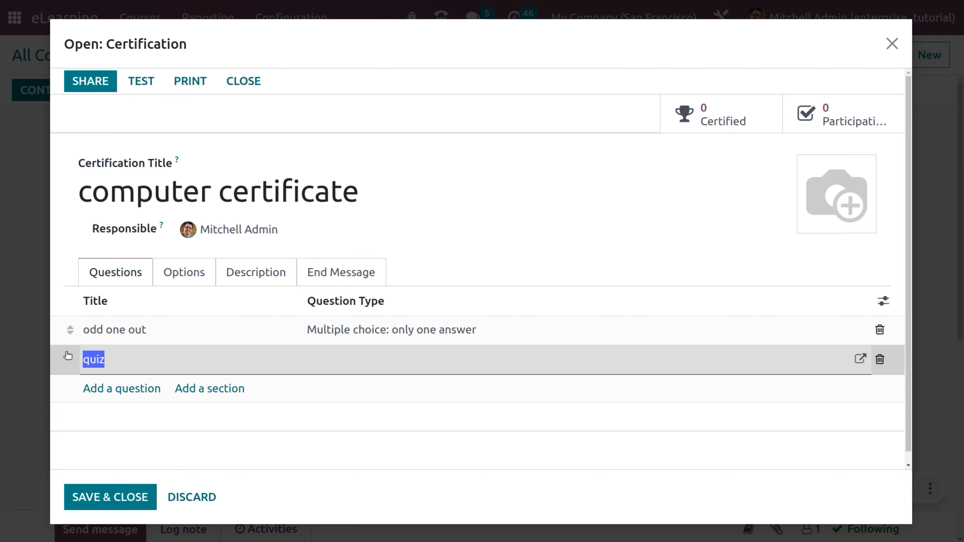
pyautogui.click(104, 420)
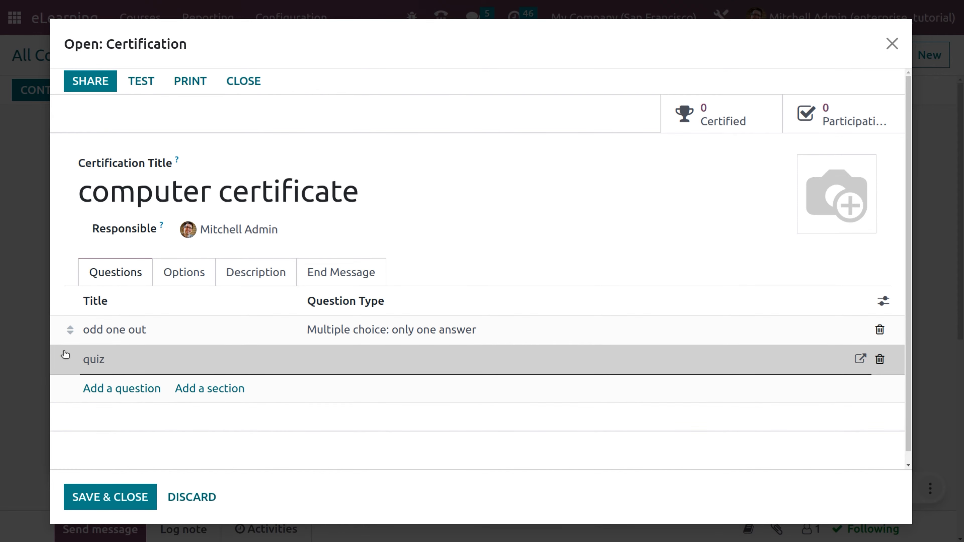
pyautogui.moveTo(69, 342)
pyautogui.mouseDown()
pyautogui.moveTo(69, 378)
pyautogui.moveTo(67, 350)
pyautogui.mouseUp()
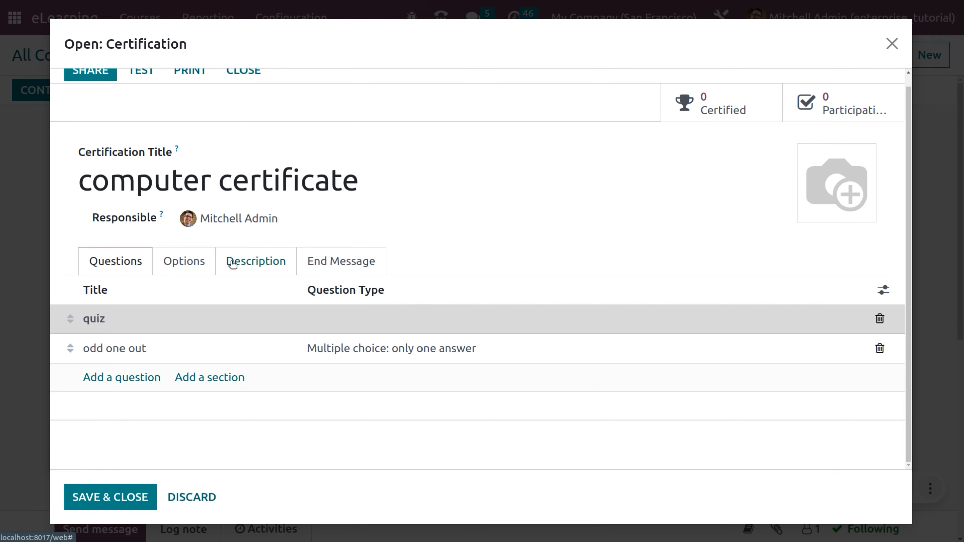
# - Enable the Back Button in the certification's question options
pyautogui.click(200, 262)
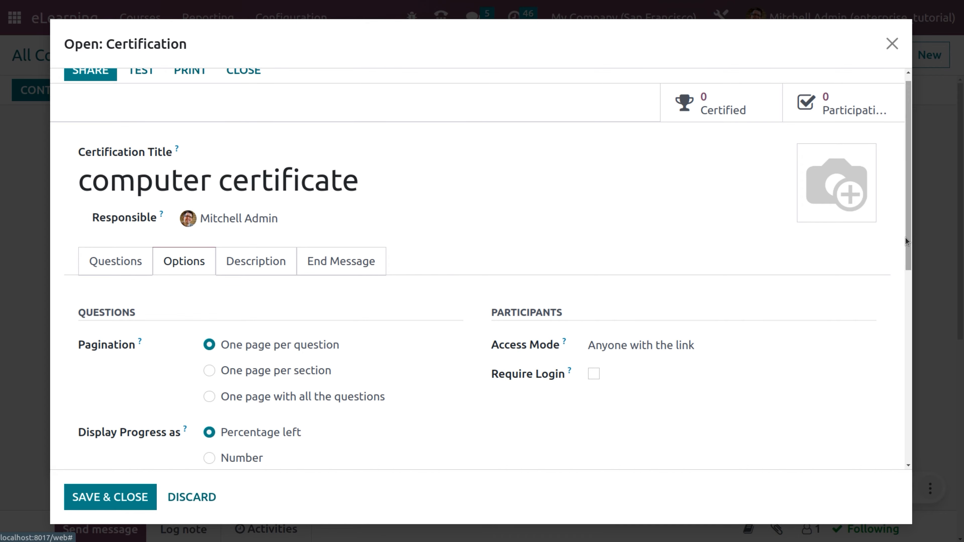
pyautogui.moveTo(913, 249); pyautogui.dragTo(919, 278)
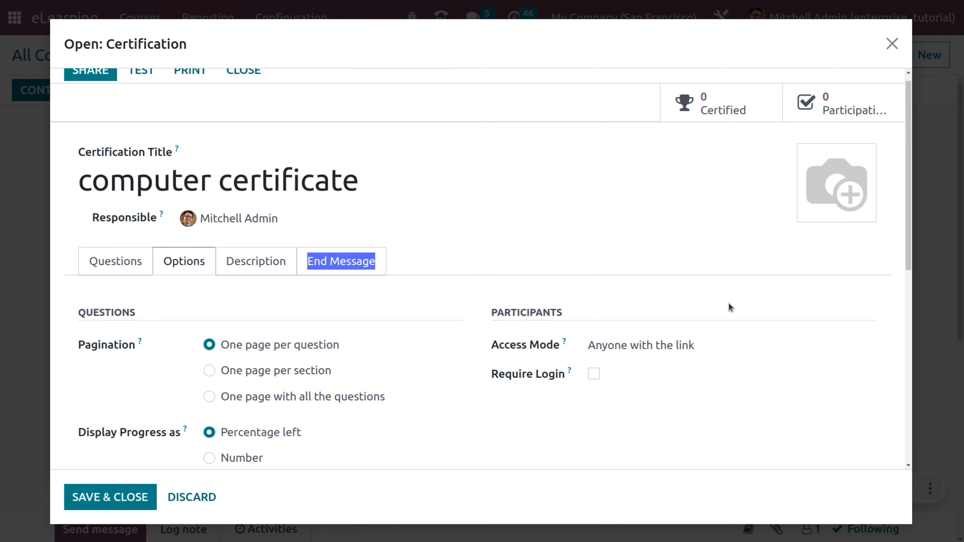
pyautogui.click(762, 296)
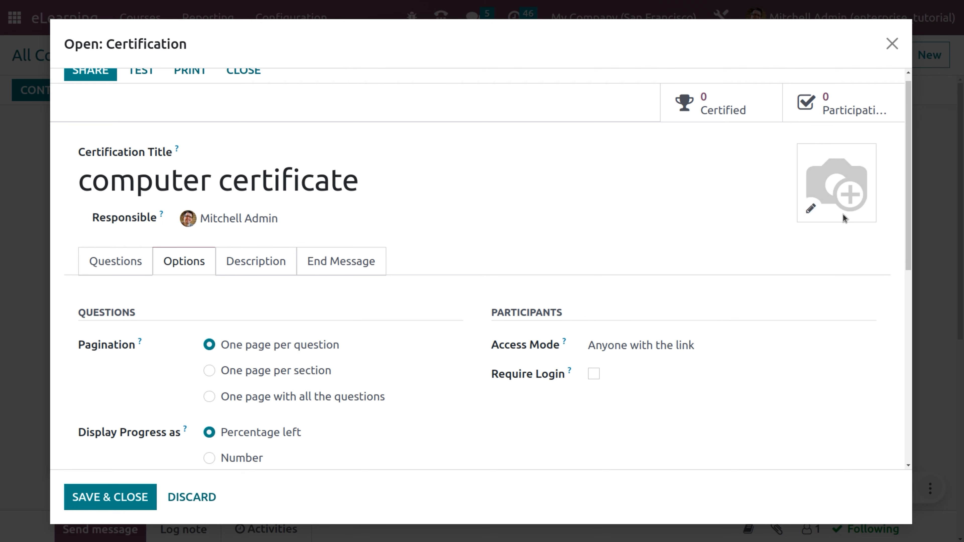
pyautogui.scroll(-4, 917, 253)
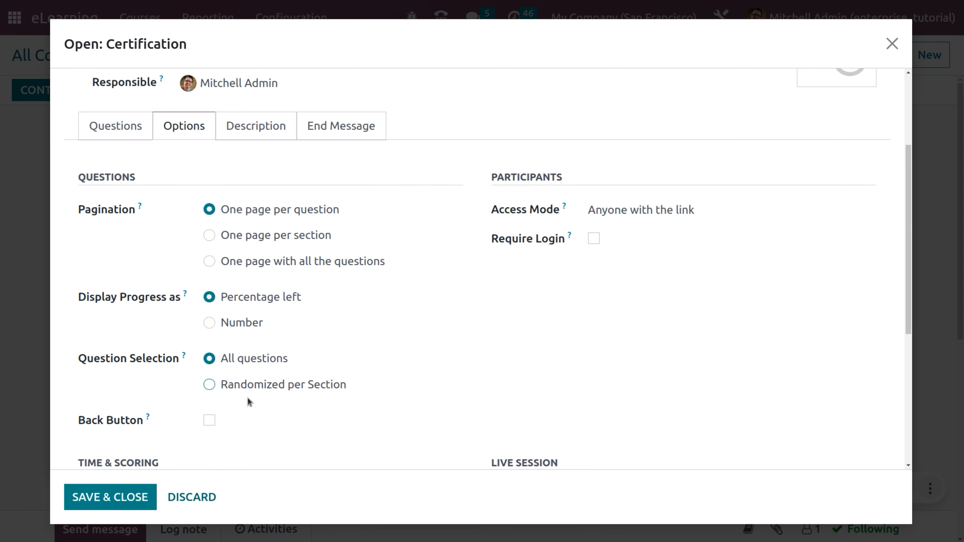
pyautogui.click(208, 420)
# - Enable the certification's Survey Time Limit and set it to 5 minutes
pyautogui.moveTo(909, 327); pyautogui.dragTo(934, 380)
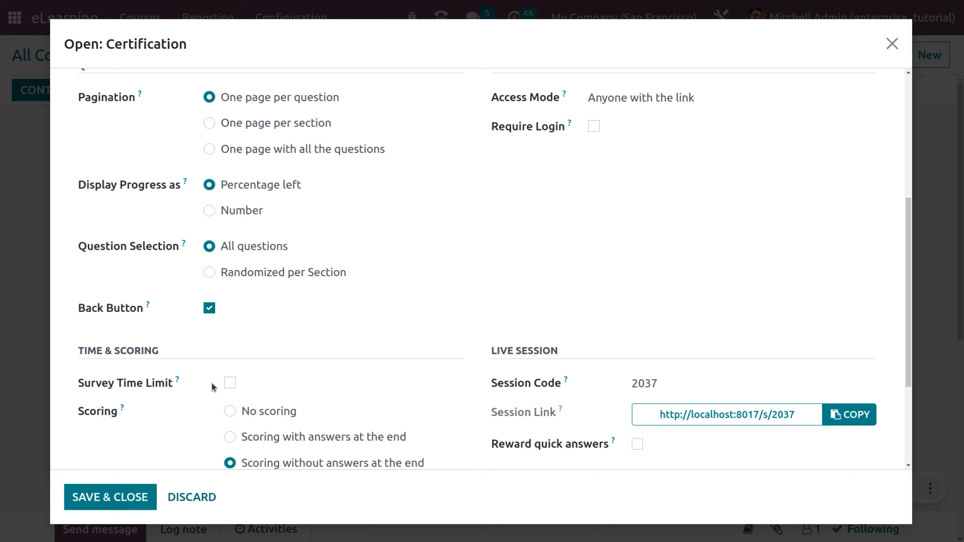
pyautogui.click(229, 384)
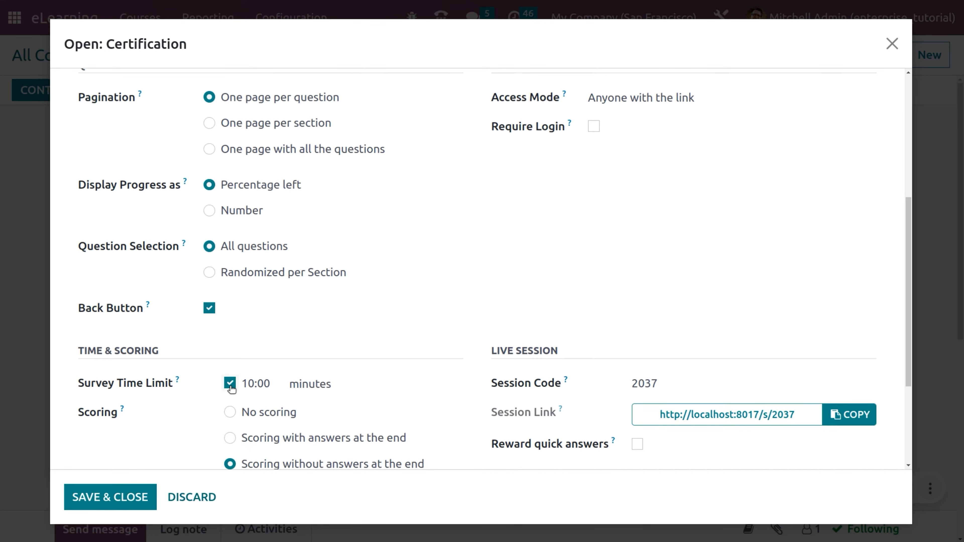
pyautogui.click(265, 384)
pyautogui.press('Right')
pyautogui.press('BackSpace')
pyautogui.press('BackSpace')
pyautogui.press('BackSpace')
pyautogui.press('BackSpace')
pyautogui.press('BackSpace')
pyautogui.write('5')
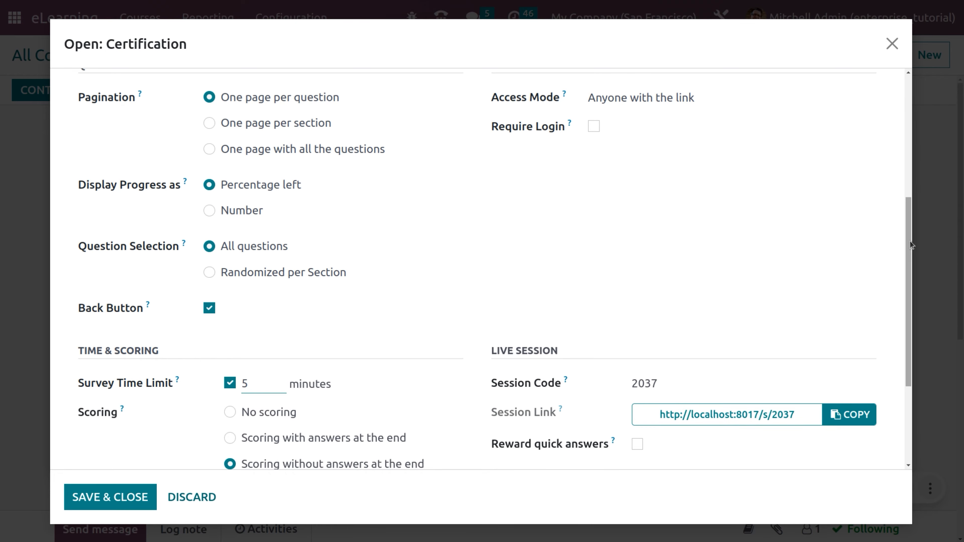
# - Set scoring to Scoring with answers at the end and the required score to 40%
pyautogui.moveTo(910, 243); pyautogui.dragTo(926, 288)
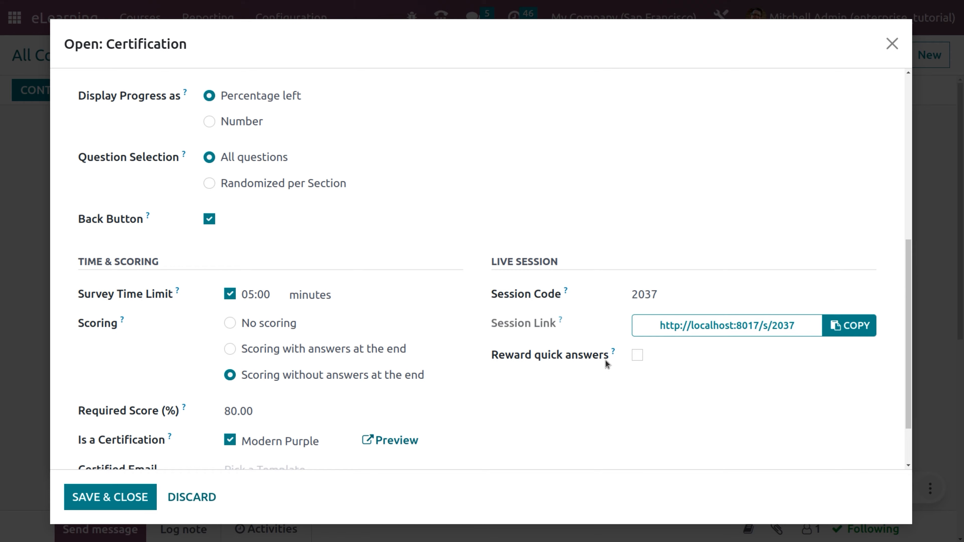
pyautogui.click(236, 349)
pyautogui.click(255, 409)
pyautogui.press('BackSpace')
pyautogui.press('BackSpace')
pyautogui.press('BackSpace')
pyautogui.press('BackSpace')
pyautogui.press('BackSpace')
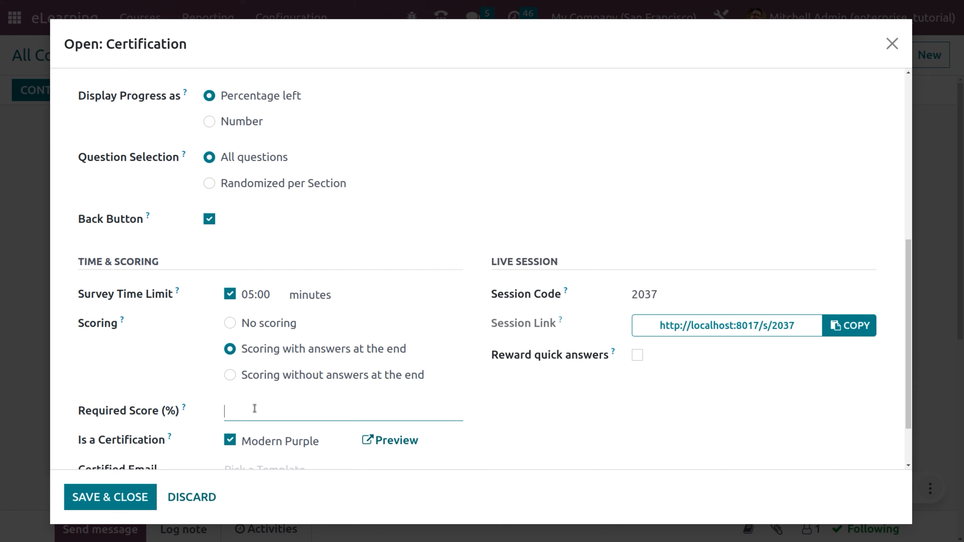
pyautogui.write('40')
# - Choose "Survey: Certification Success" as the certified email template
pyautogui.moveTo(910, 365); pyautogui.dragTo(916, 401)
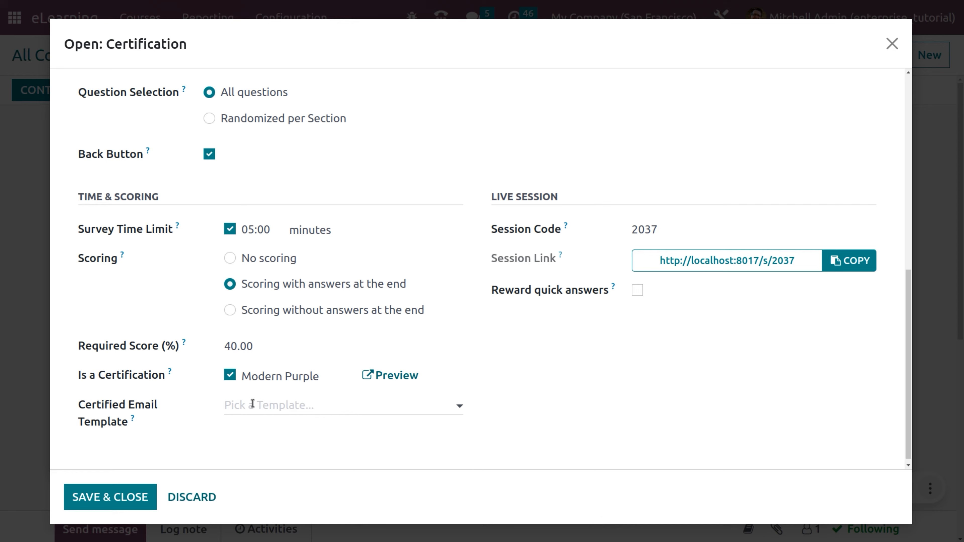
pyautogui.click(252, 403)
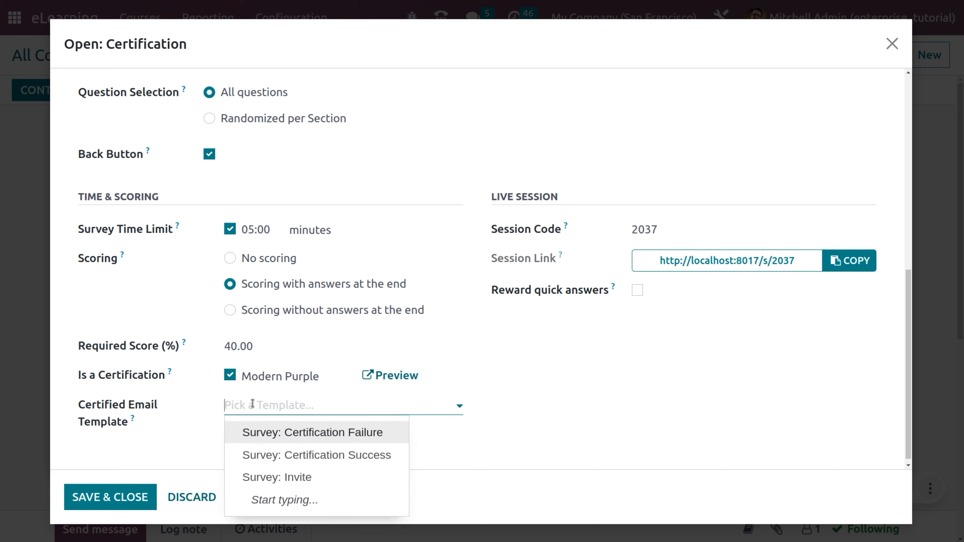
pyautogui.click(288, 455)
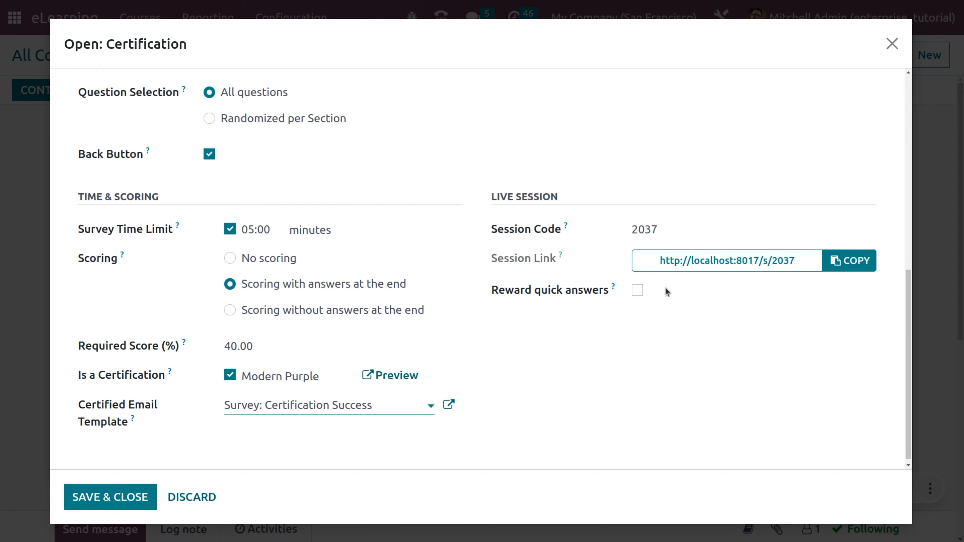
# - Enable Reward quick answers for live sessions and require participants to log in
pyautogui.click(637, 292)
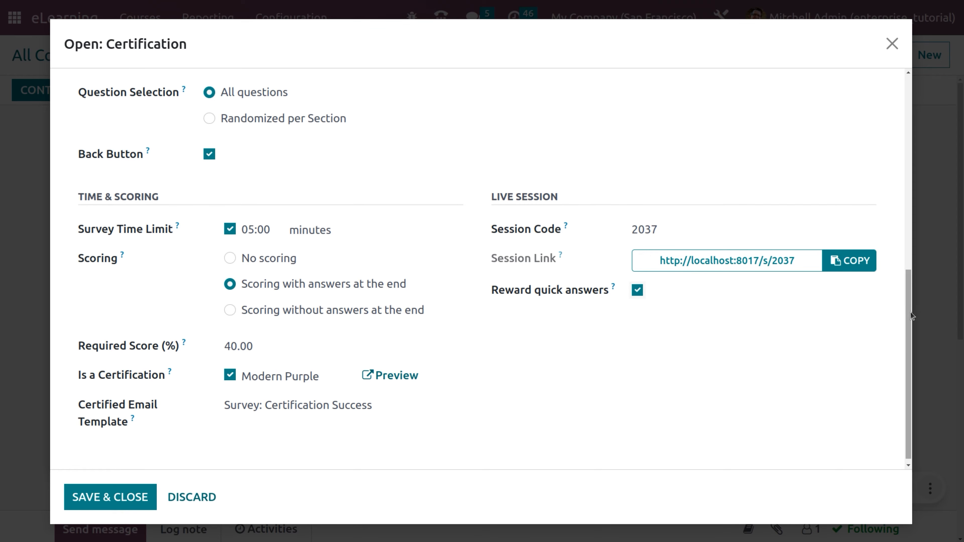
pyautogui.moveTo(909, 312); pyautogui.dragTo(873, 200)
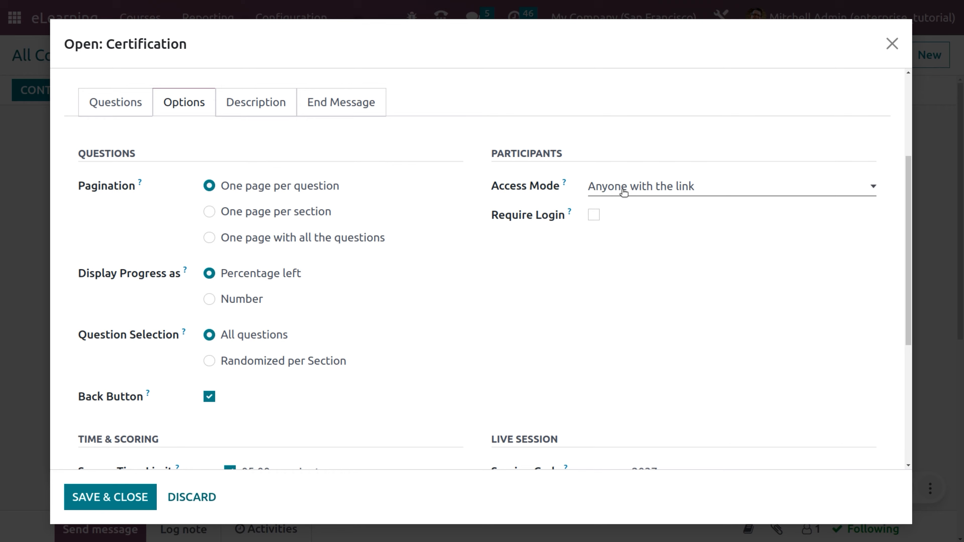
pyautogui.click(594, 214)
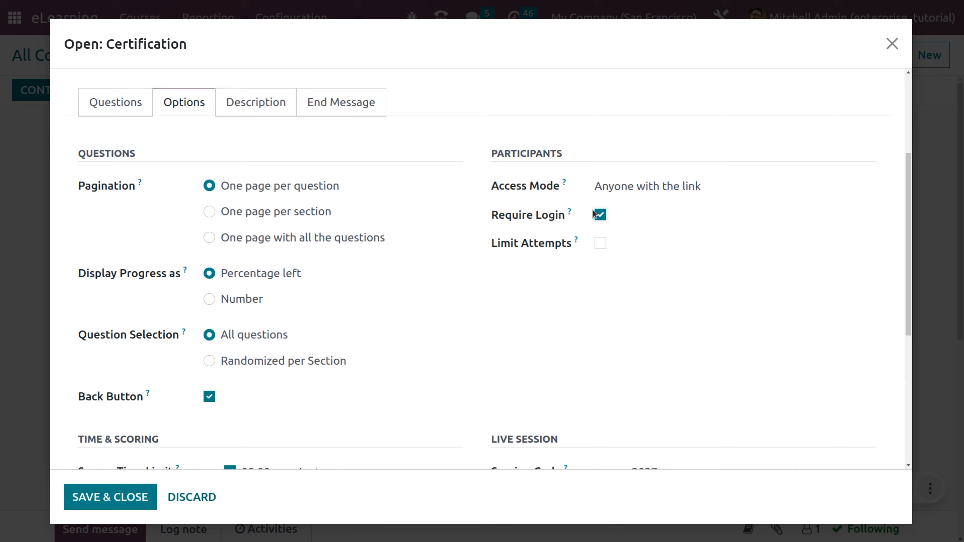
# - Leave the certification attempts unlimited and turn off the login requirement for participants
pyautogui.click(600, 243)
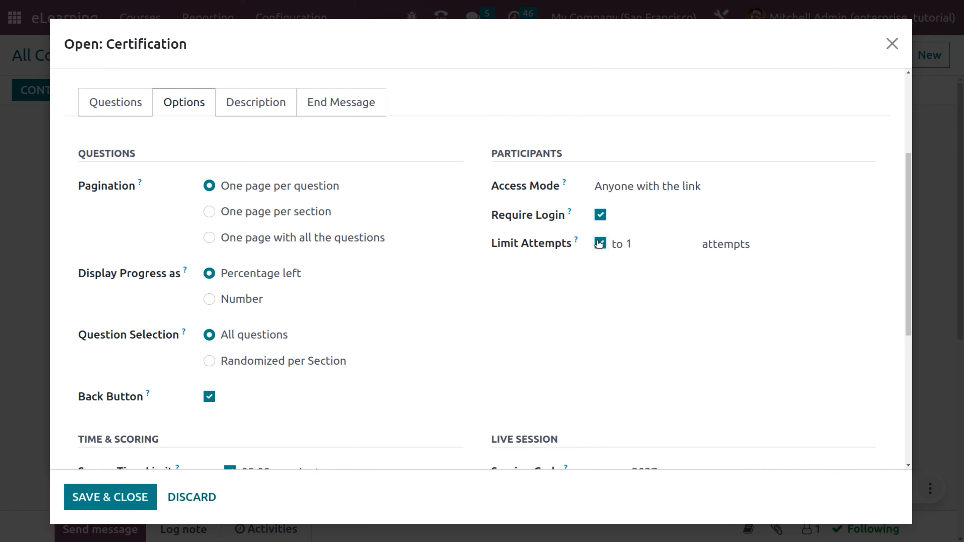
pyautogui.click(641, 244)
pyautogui.doubleClick(601, 248)
pyautogui.click(601, 243)
pyautogui.click(604, 216)
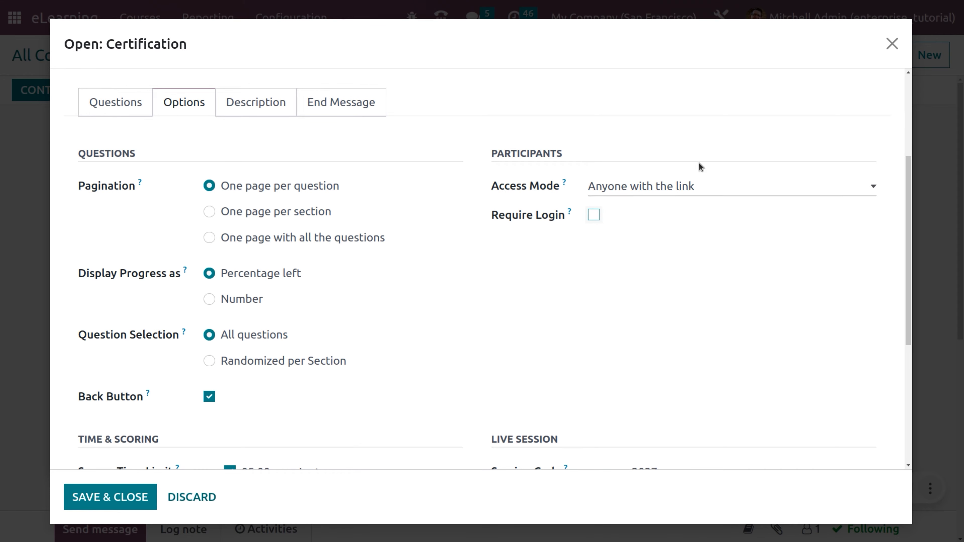
# - Enter "this following survey would let you know the skill in computer" as the certification's description
pyautogui.moveTo(908, 246); pyautogui.dragTo(891, 198)
pyautogui.scroll(2, 891, 199)
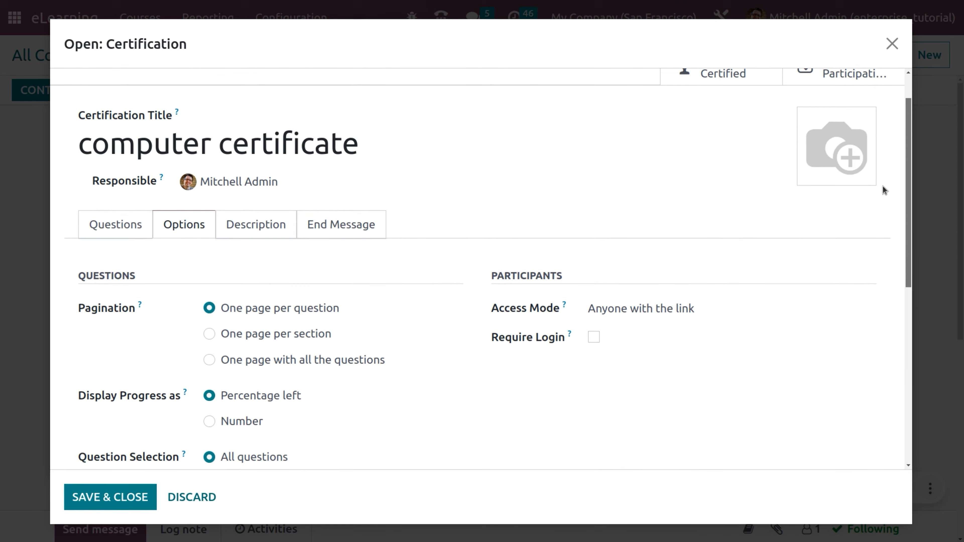
pyautogui.scroll(-1, 877, 169)
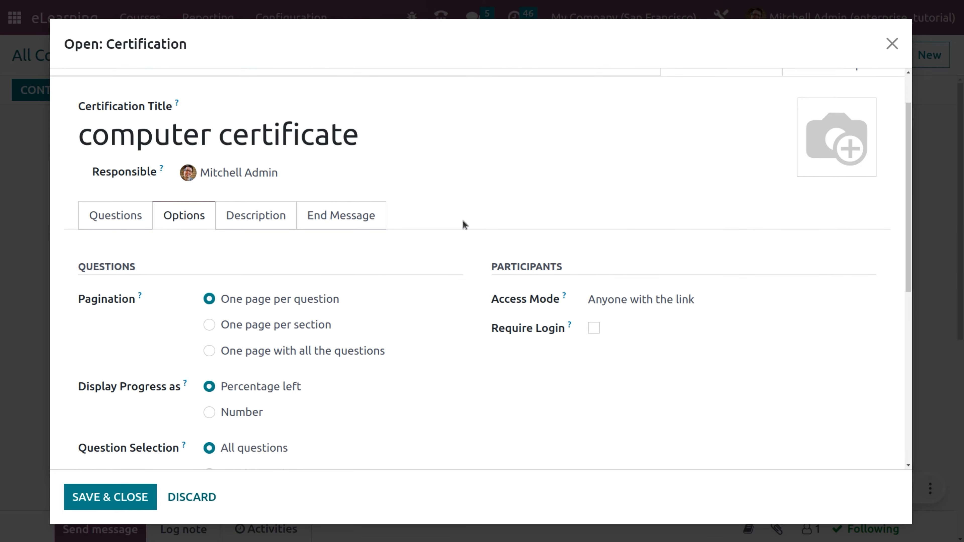
pyautogui.click(231, 218)
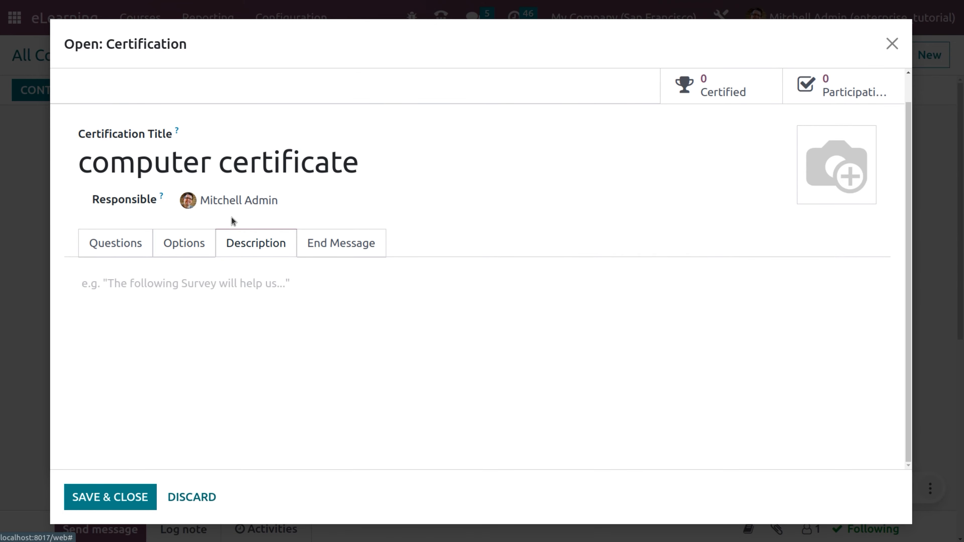
pyautogui.click(164, 286)
pyautogui.write('this')
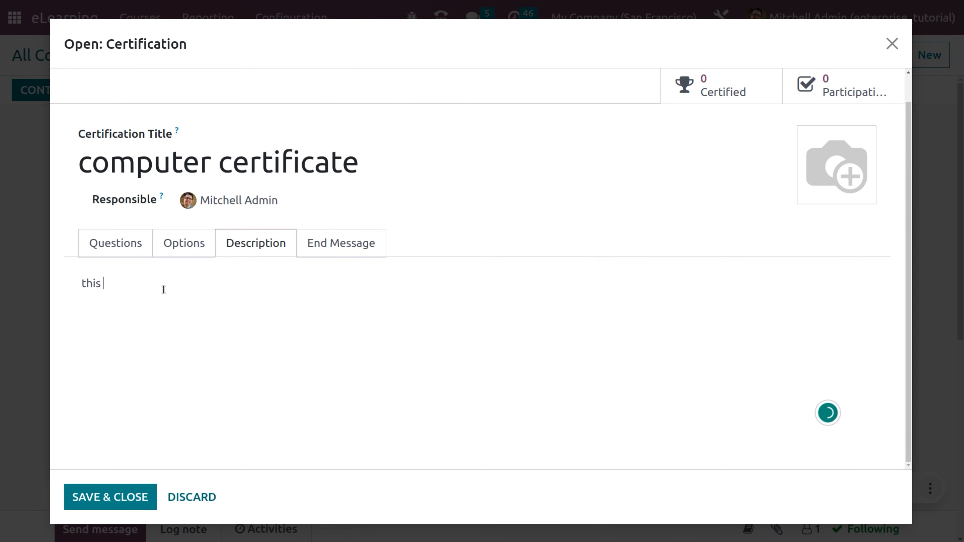
pyautogui.write(' following sur')
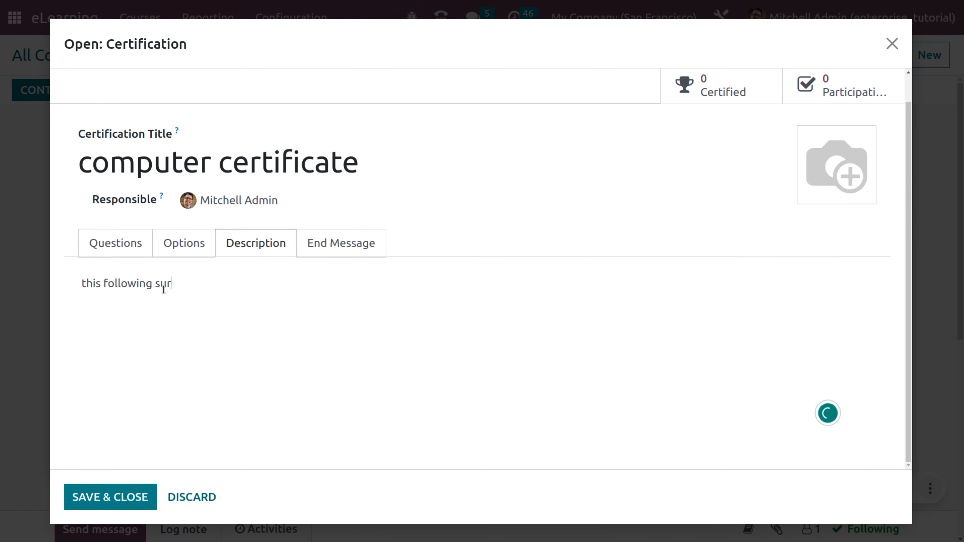
pyautogui.write('vey would let you know the skill in computer')
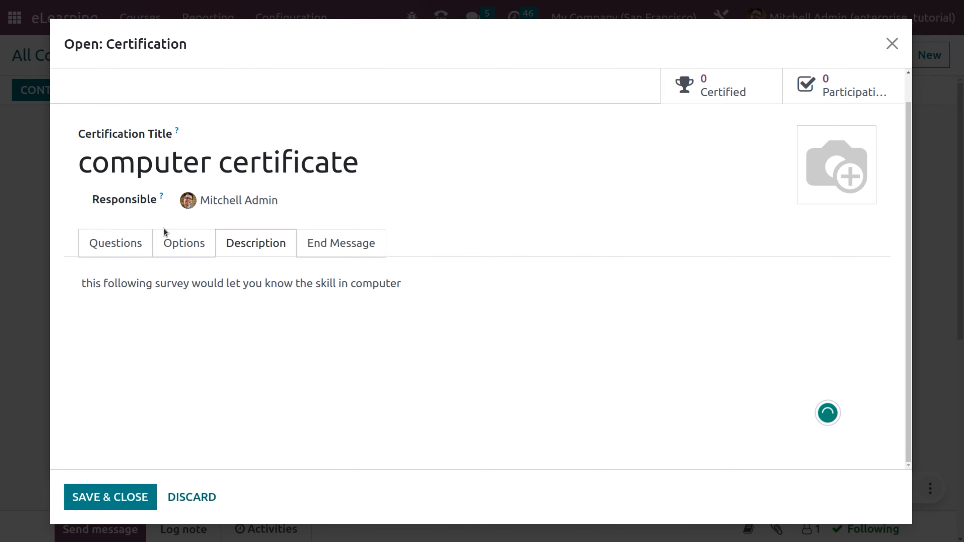
# - Enter the end message "thank you for attending the exam", save the certification and close its content record
pyautogui.click(309, 240)
pyautogui.click(235, 283)
pyautogui.write('thank you for attending the exam')
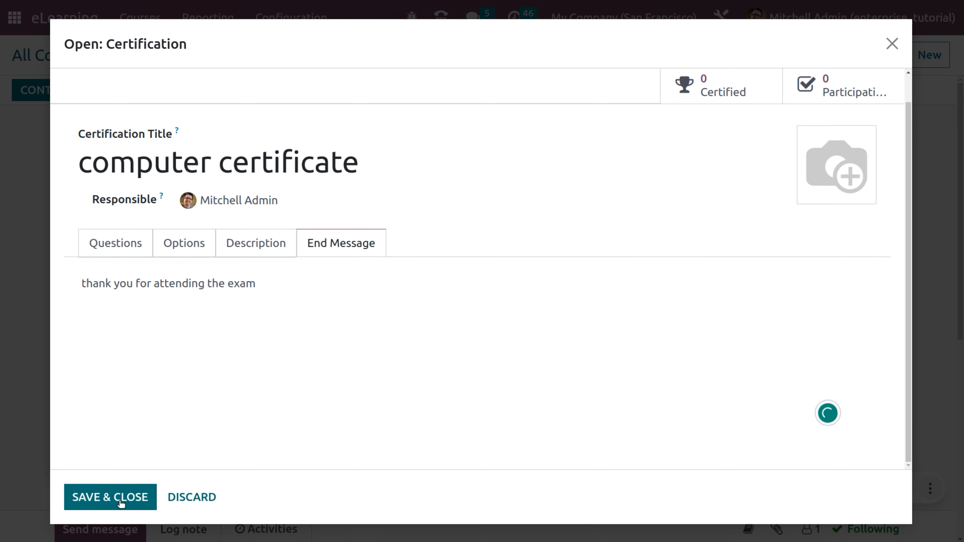
pyautogui.click(110, 498)
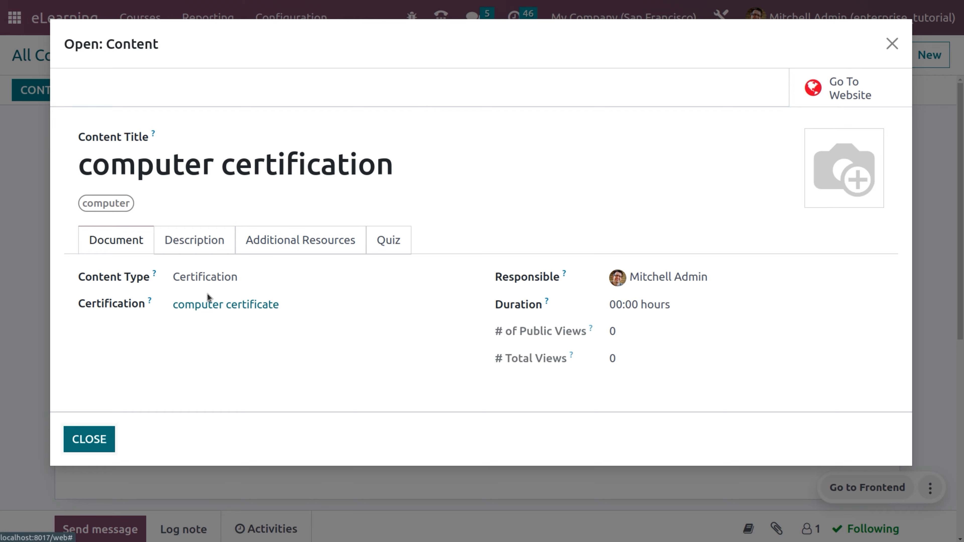
pyautogui.click(99, 436)
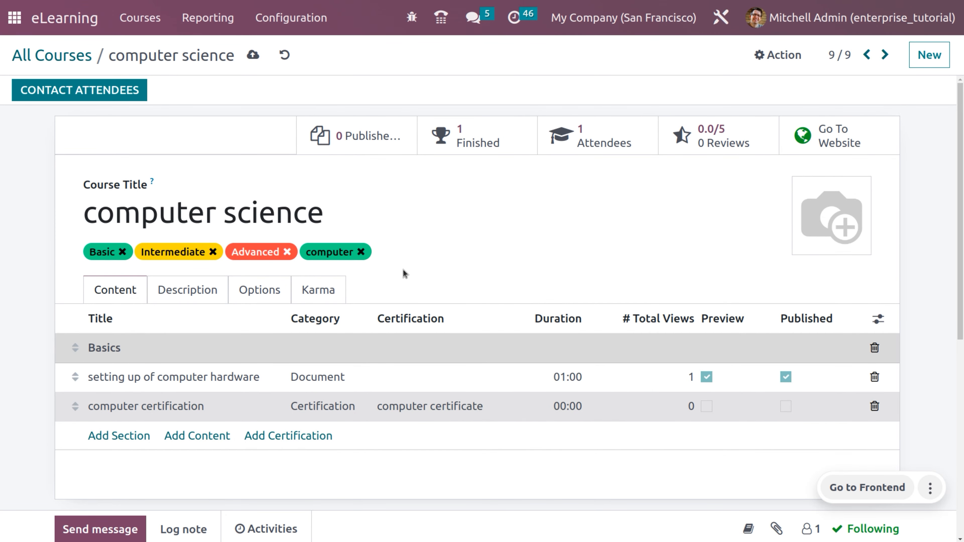
# - Open the computer certification content and go to the computer science course's website page
pyautogui.click(166, 408)
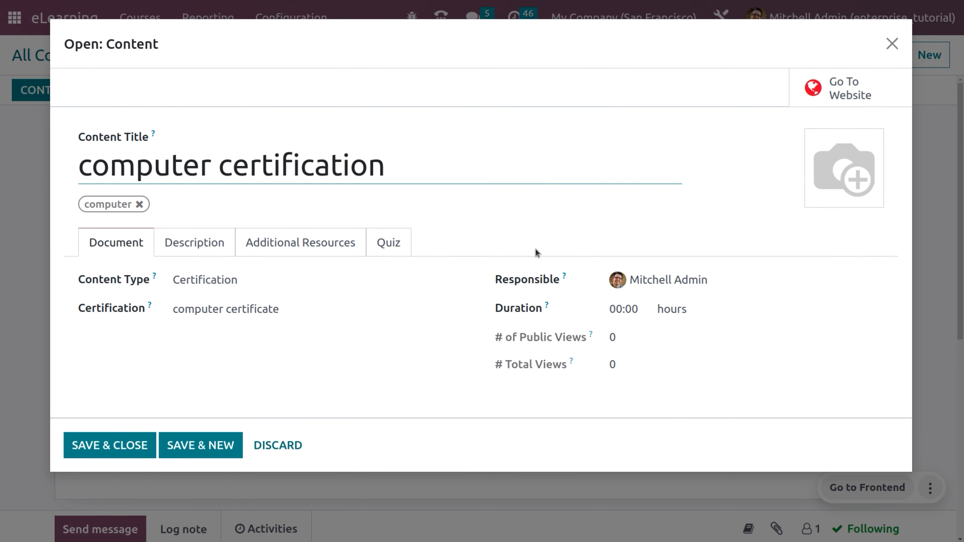
pyautogui.click(838, 89)
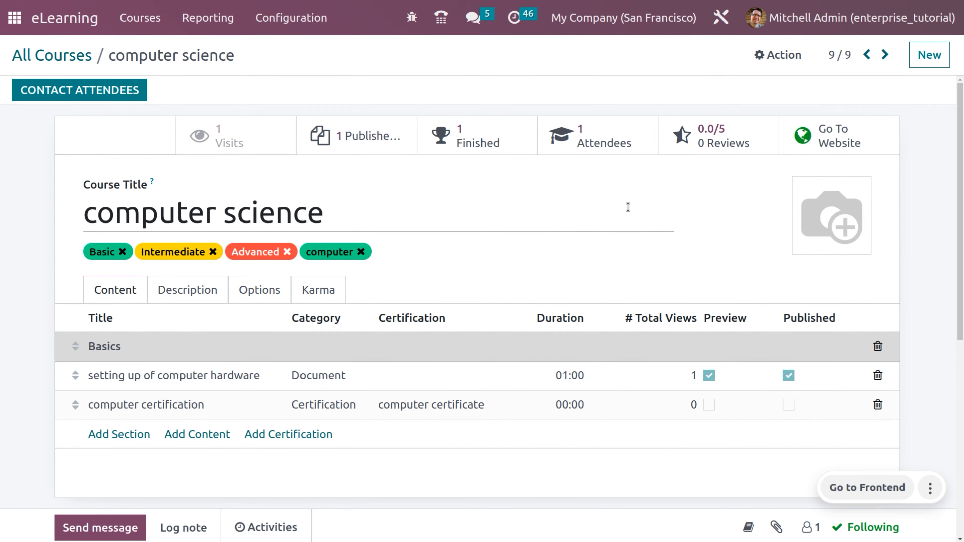
pyautogui.click(822, 135)
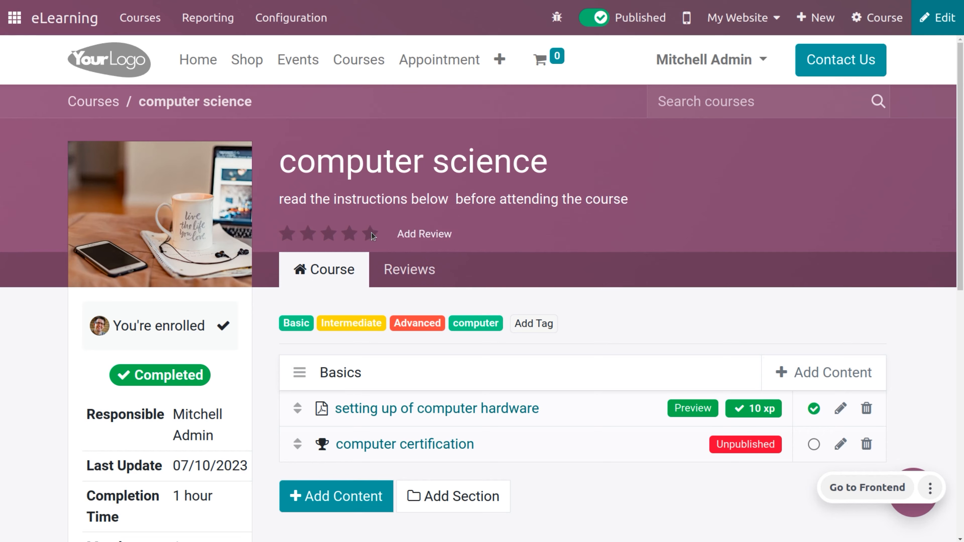
# - Post a five-star review of the computer science course with the message "awesome course"
pyautogui.click(407, 235)
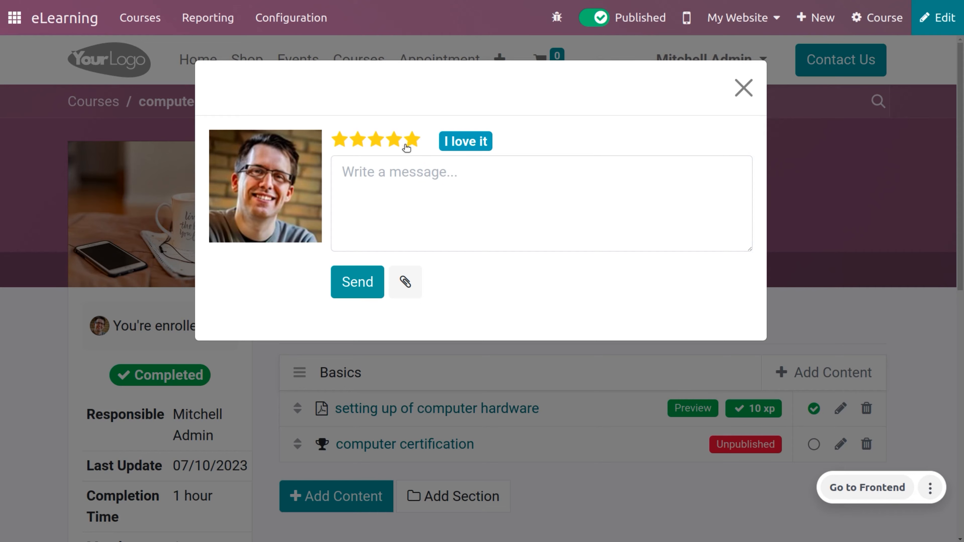
pyautogui.click(400, 185)
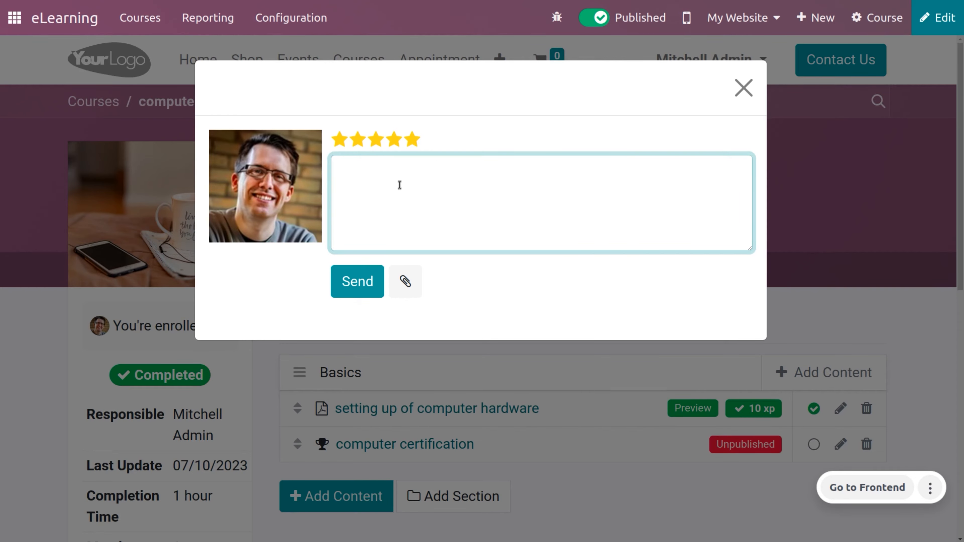
pyautogui.write('awesome course')
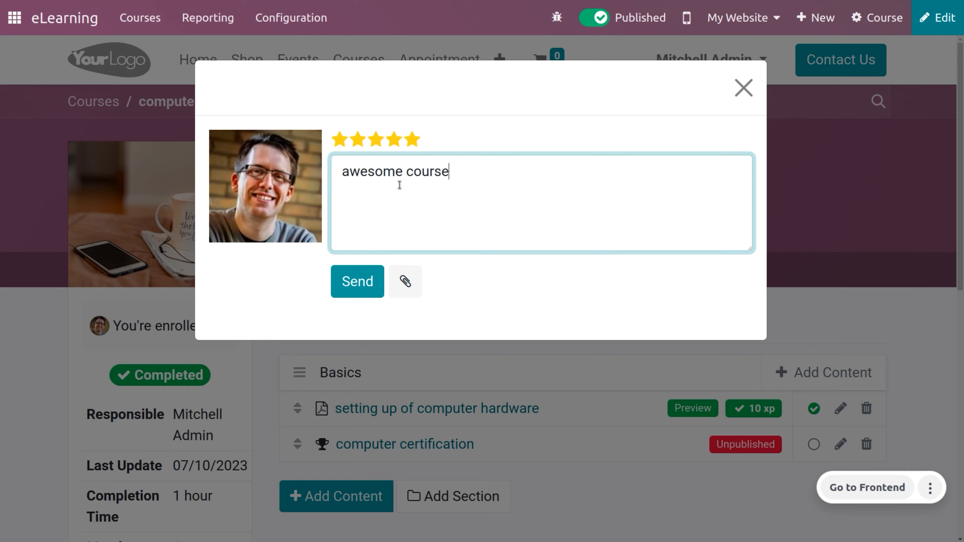
pyautogui.click(358, 282)
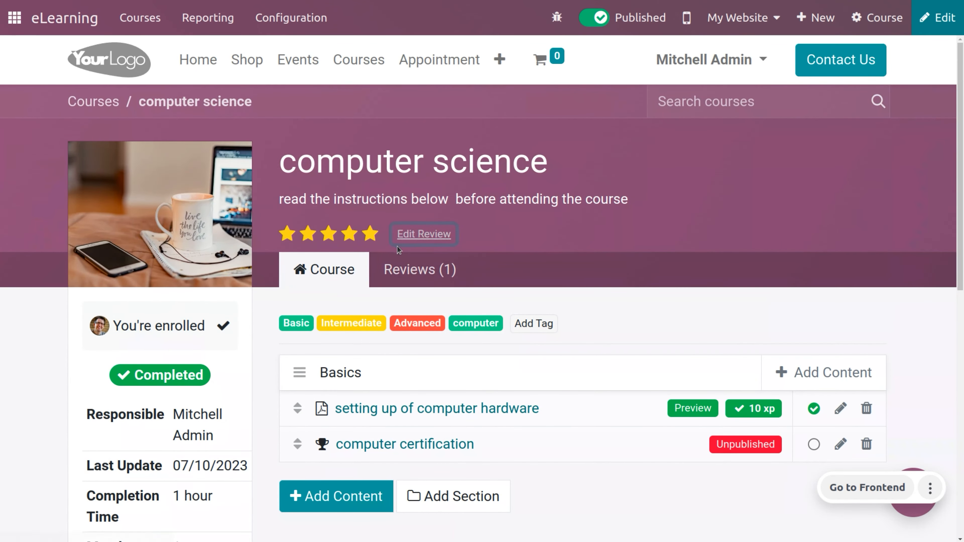
# - Examine the course's reviews, average rating and star breakdown on the website
pyautogui.click(405, 279)
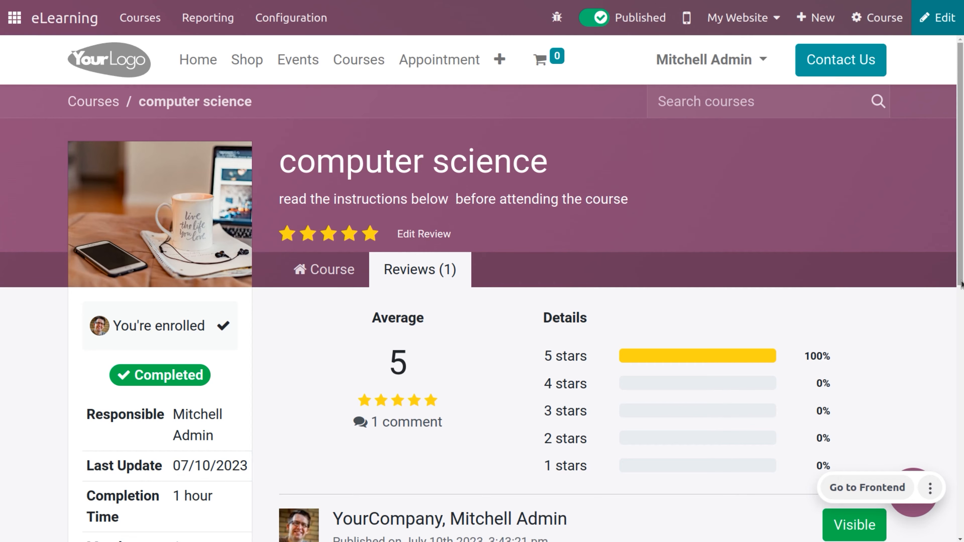
pyautogui.moveTo(961, 284); pyautogui.dragTo(924, 302)
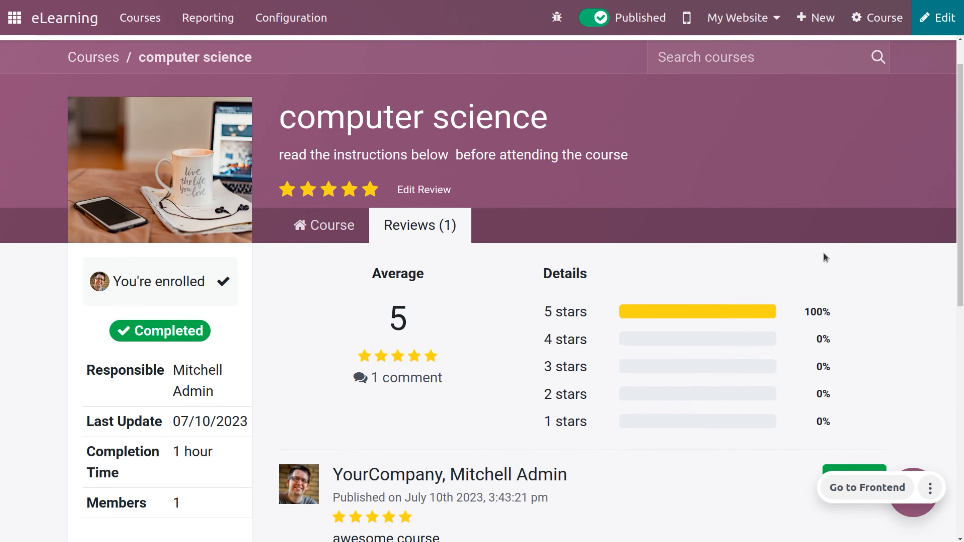
pyautogui.scroll(2, 912, 92)
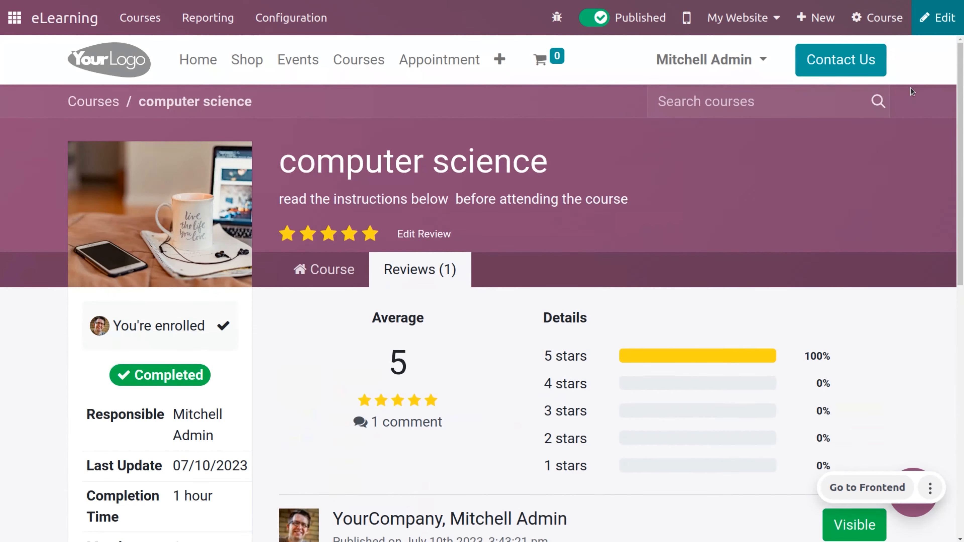
# - Return to the list of all courses and look at the computer science course's entry
pyautogui.click(149, 14)
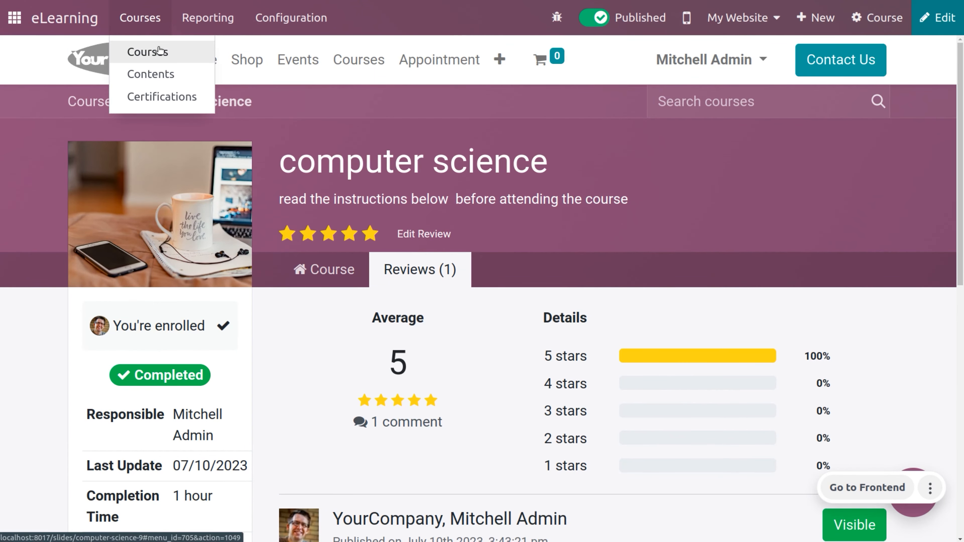
pyautogui.click(159, 50)
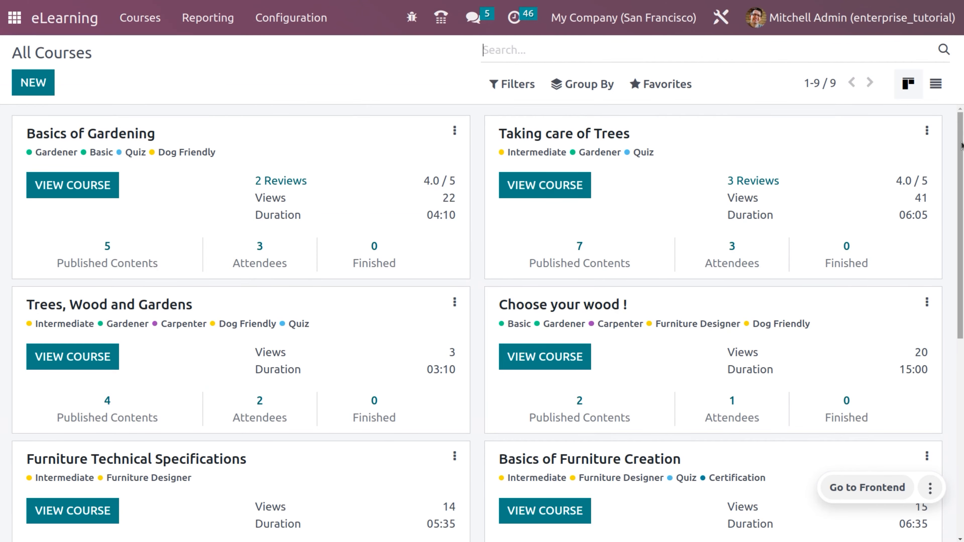
pyautogui.scroll(-8, 962, 169)
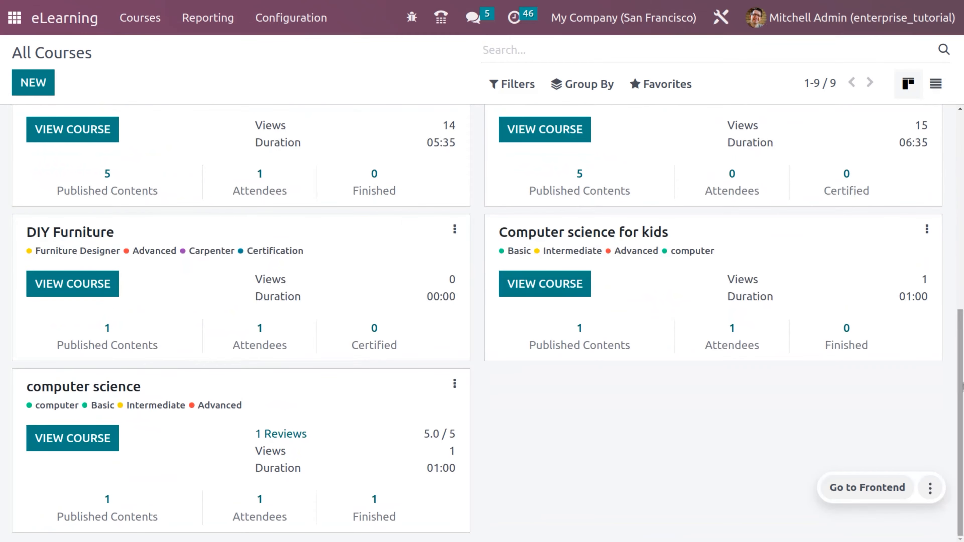
# - Look through the contents of all courses and open the list of certifications
pyautogui.click(150, 20)
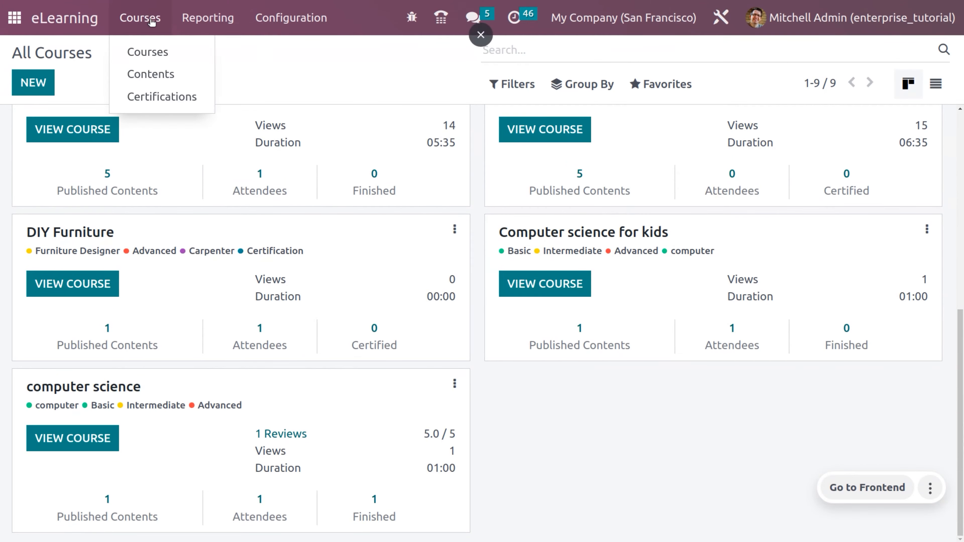
pyautogui.click(167, 73)
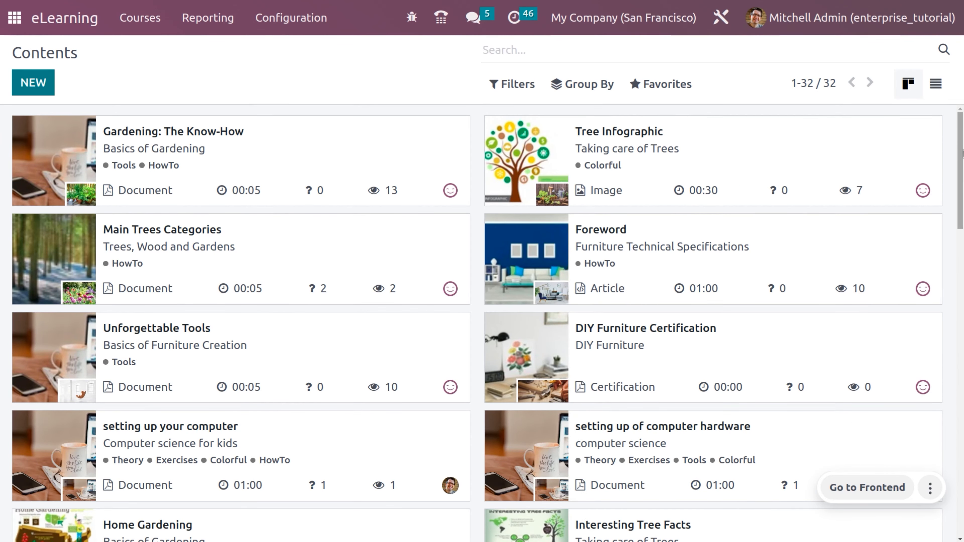
pyautogui.moveTo(963, 154)
pyautogui.mouseDown()
pyautogui.moveTo(962, 463)
pyautogui.moveTo(953, 418)
pyautogui.moveTo(946, 423)
pyautogui.moveTo(963, 495)
pyautogui.mouseUp()
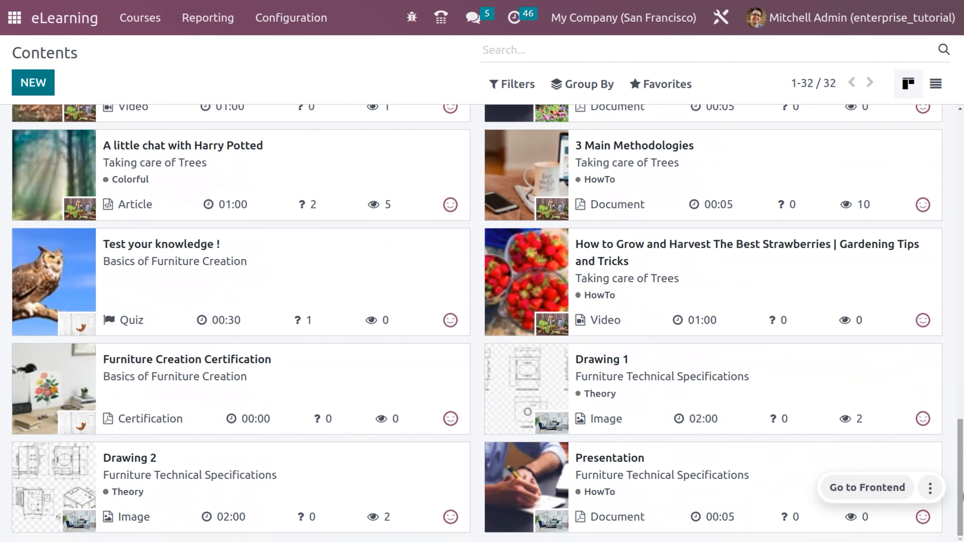
pyautogui.moveTo(963, 472); pyautogui.dragTo(608, 4)
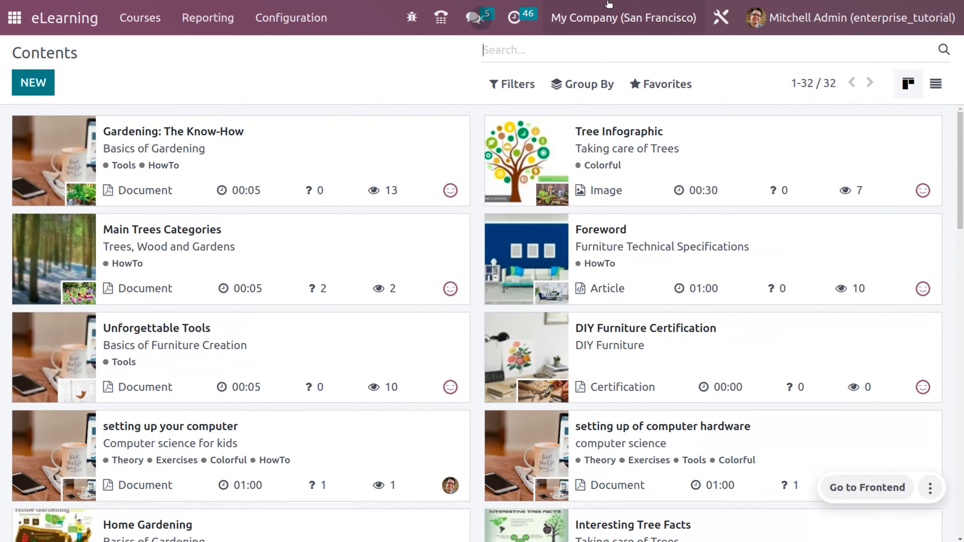
pyautogui.click(152, 17)
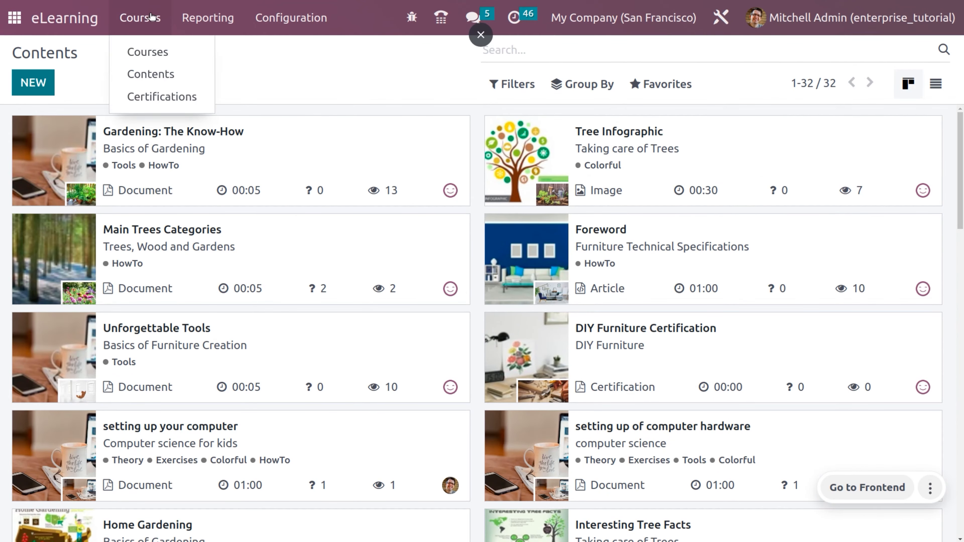
pyautogui.click(163, 103)
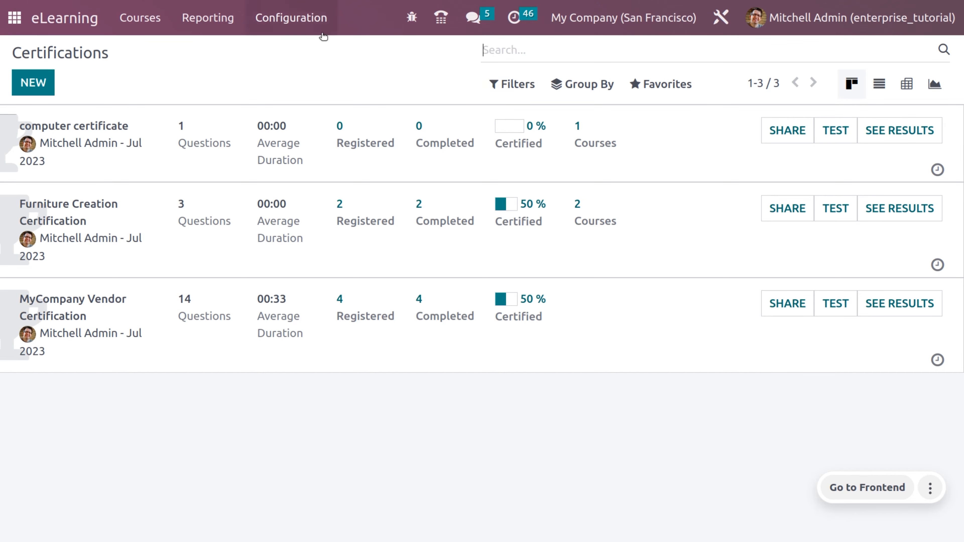
# - Enable Paid Courses and Forum in the eLearning settings and save them
pyautogui.click(300, 18)
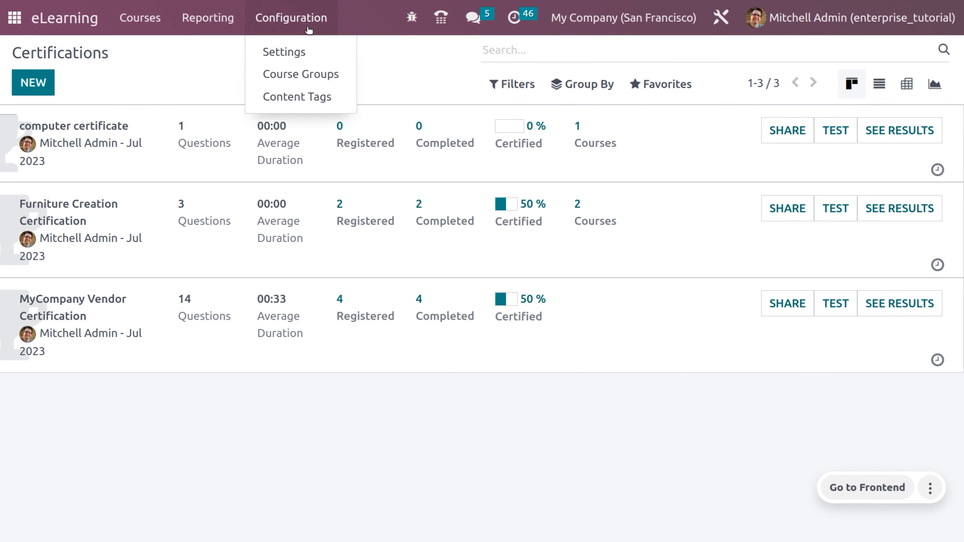
pyautogui.click(308, 52)
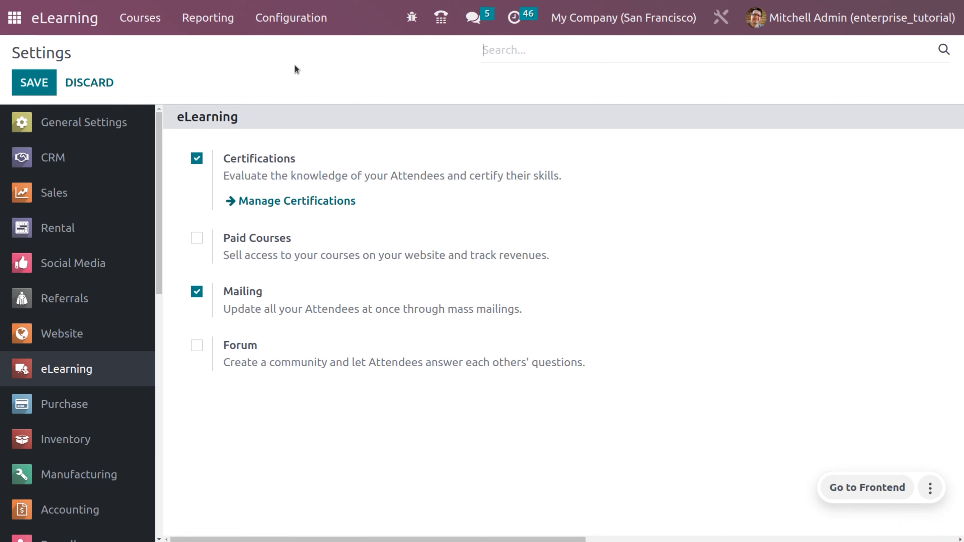
pyautogui.click(196, 238)
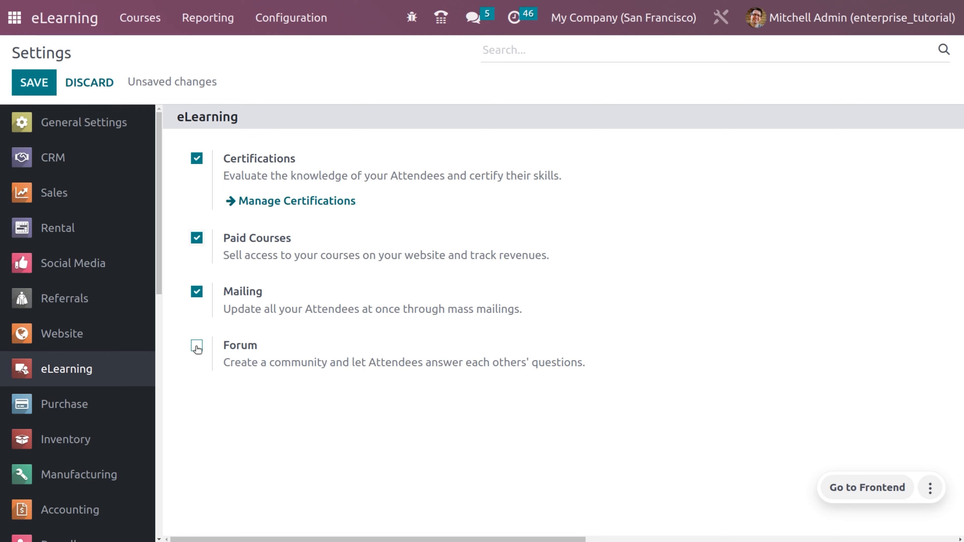
pyautogui.click(197, 349)
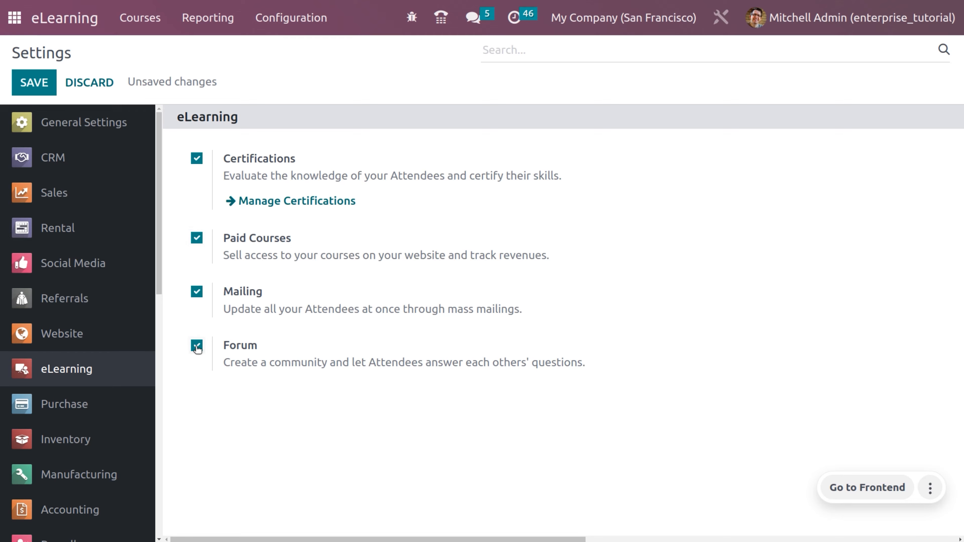
pyautogui.click(31, 86)
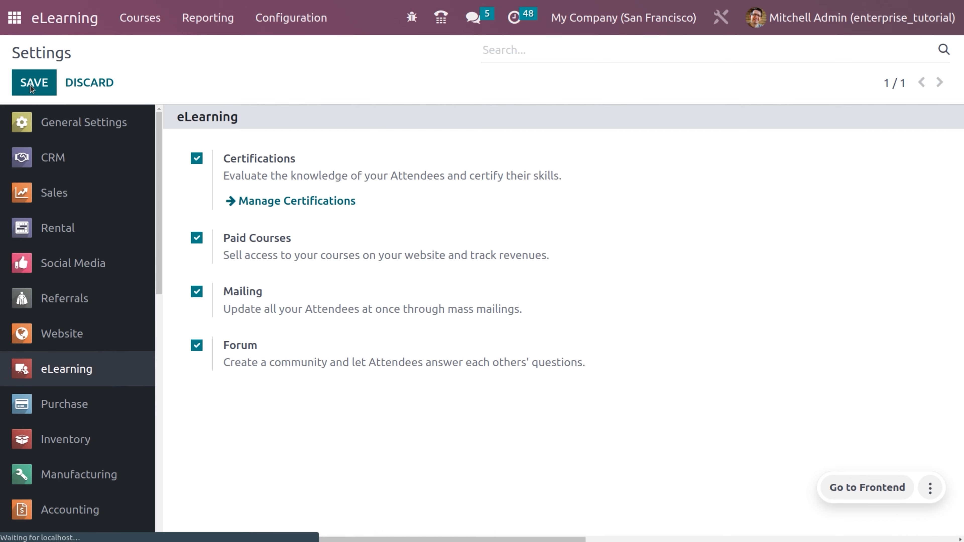
# - Open the list of all courses from the eLearning settings
pyautogui.click(312, 13)
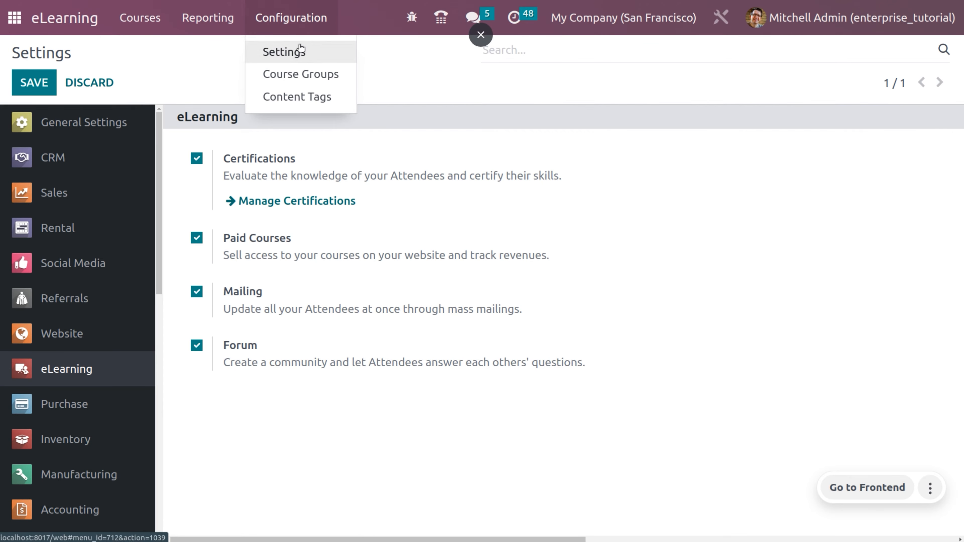
pyautogui.click(217, 28)
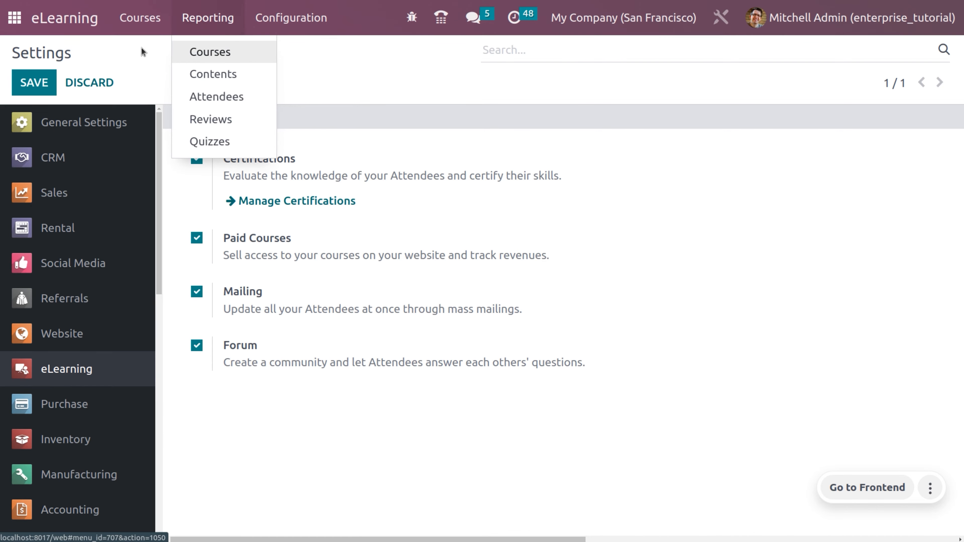
pyautogui.click(180, 47)
pyautogui.click(153, 29)
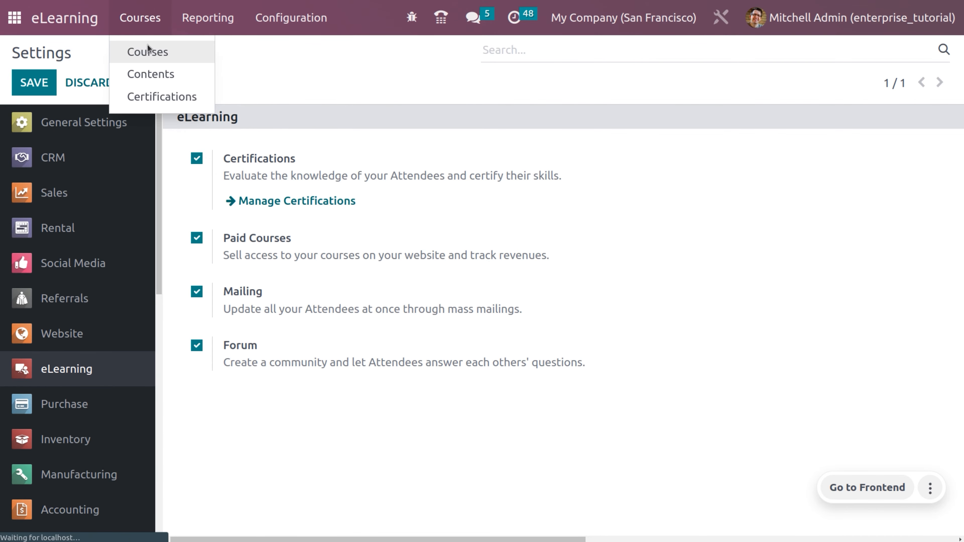
# - View the web page of the computer science course from the eLearning course list
pyautogui.click(148, 51)
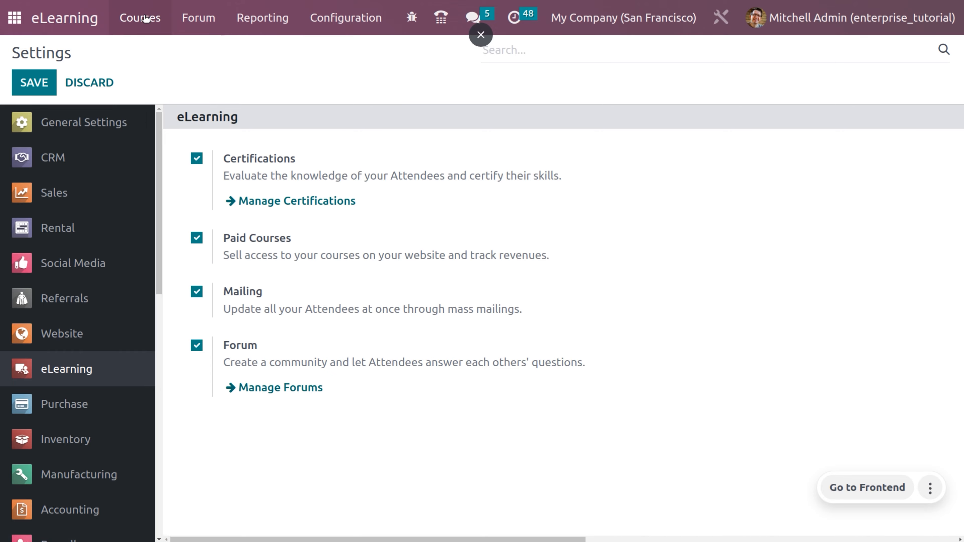
pyautogui.click(147, 17)
pyautogui.click(151, 54)
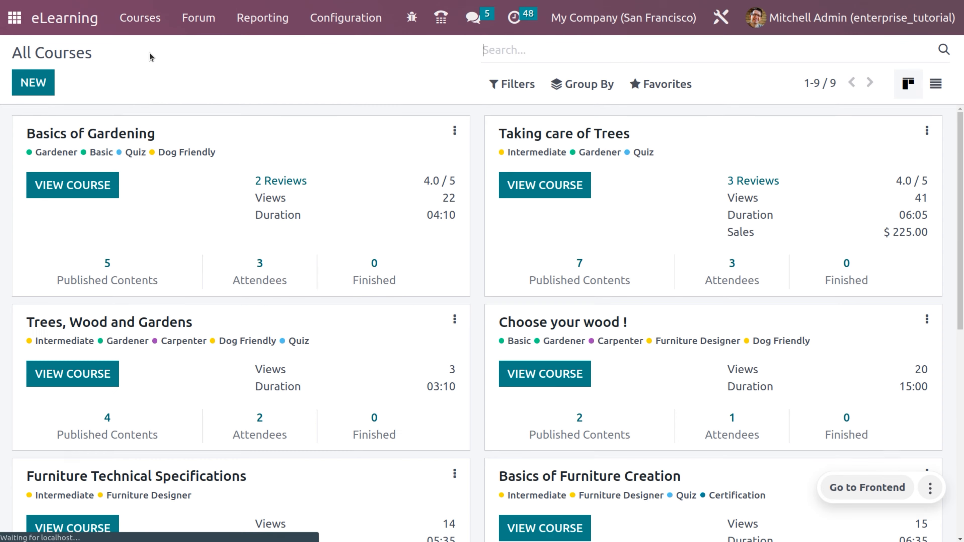
pyautogui.moveTo(962, 205); pyautogui.dragTo(962, 421)
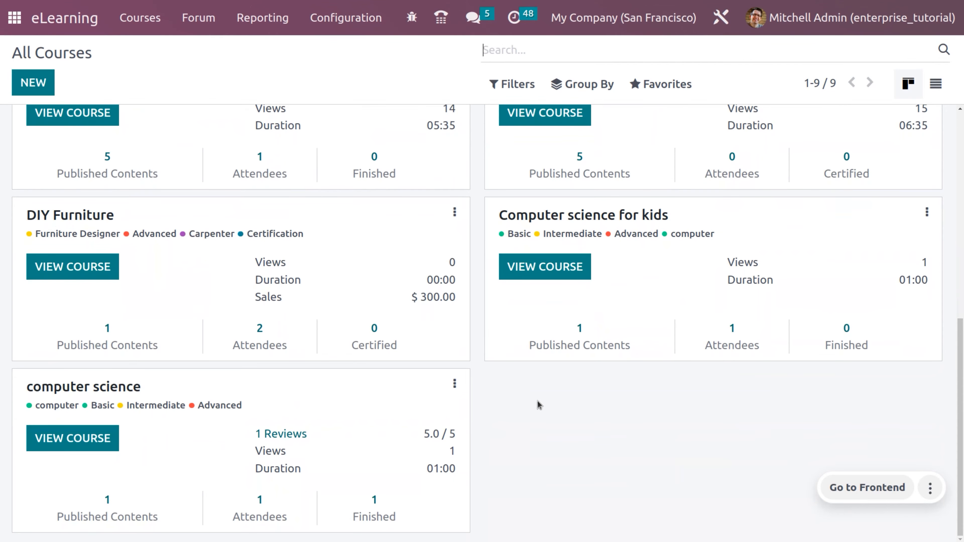
pyautogui.click(67, 432)
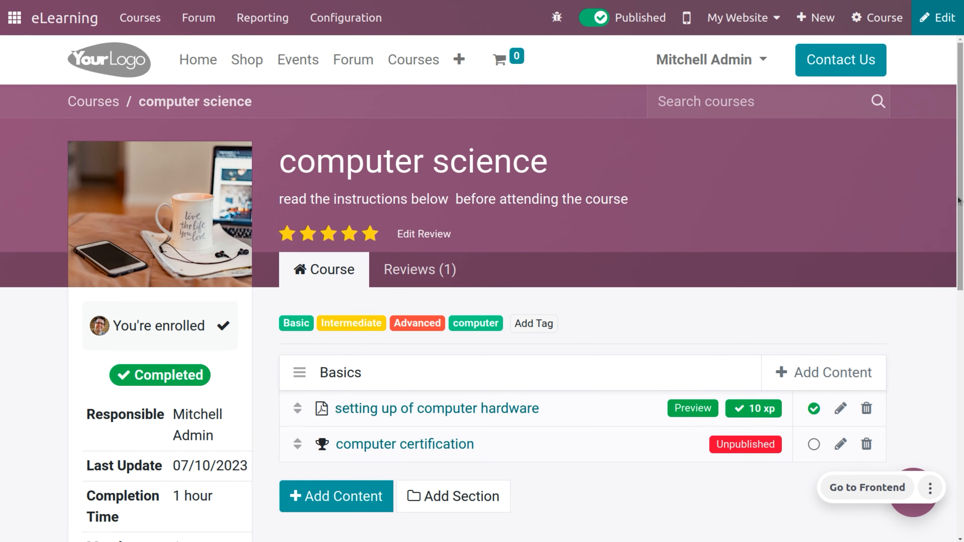
pyautogui.moveTo(963, 189); pyautogui.dragTo(963, 283)
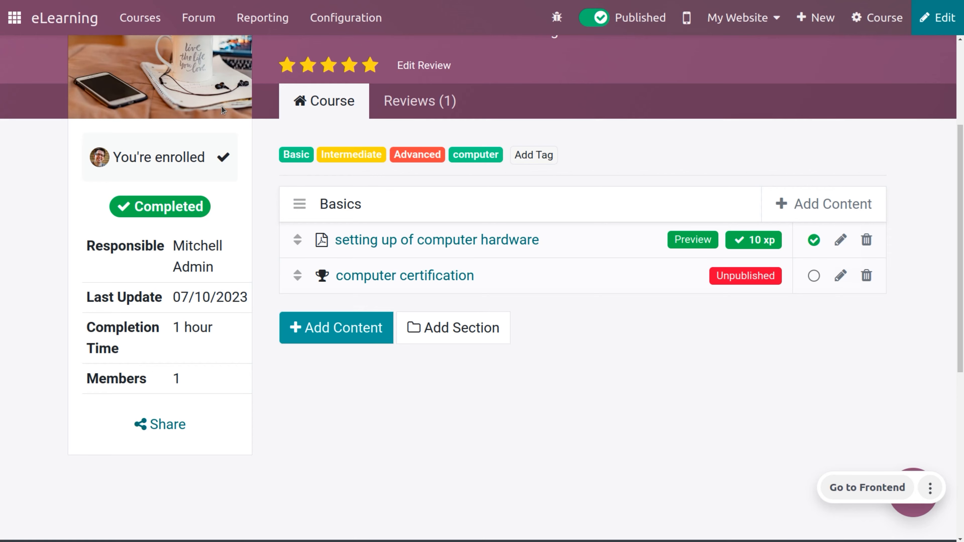
# - Set the computer science course's enroll policy to On payment with Course Access as its product
pyautogui.click(149, 17)
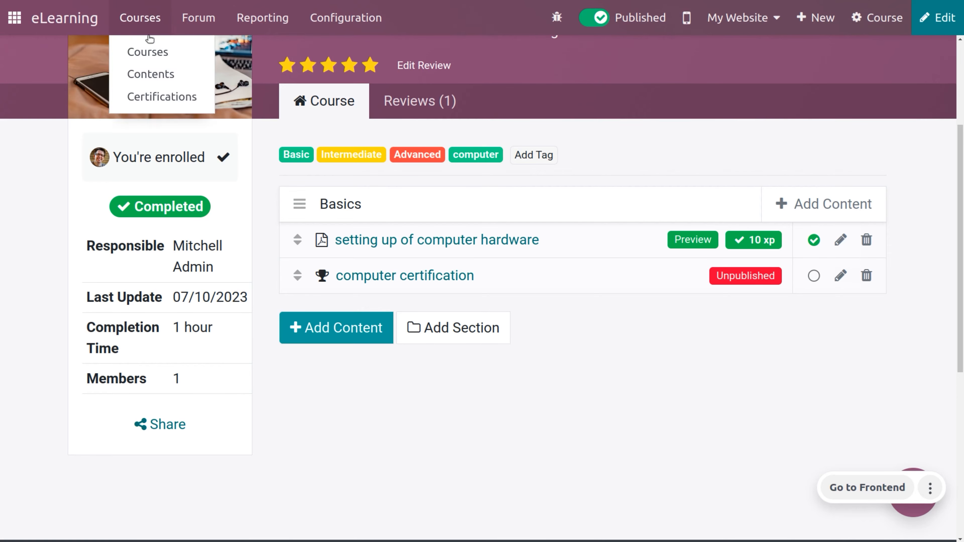
pyautogui.click(151, 52)
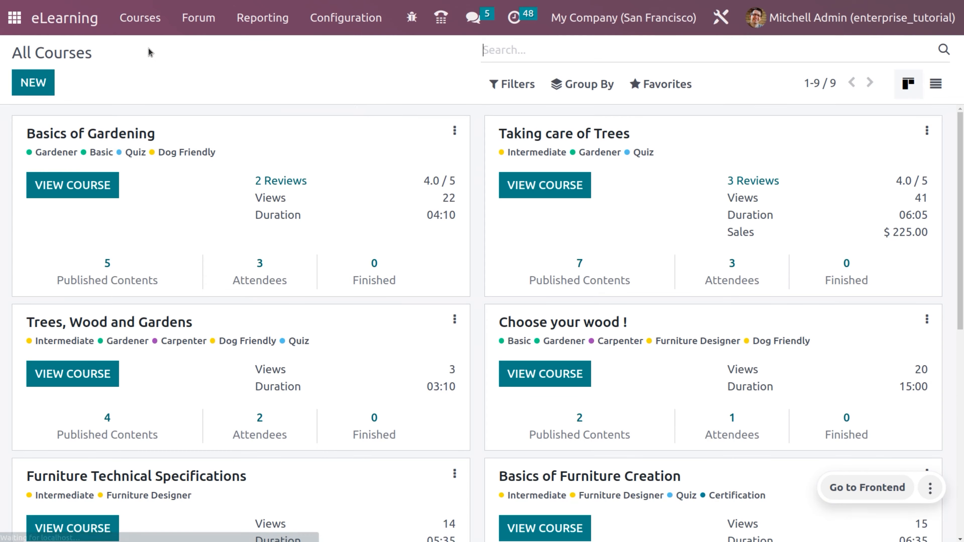
pyautogui.moveTo(963, 215); pyautogui.dragTo(963, 421)
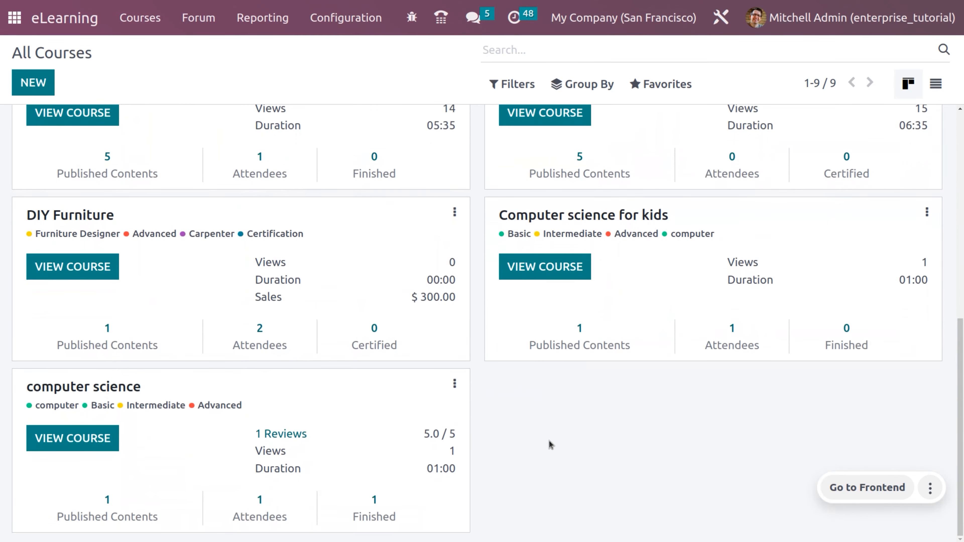
pyautogui.click(123, 386)
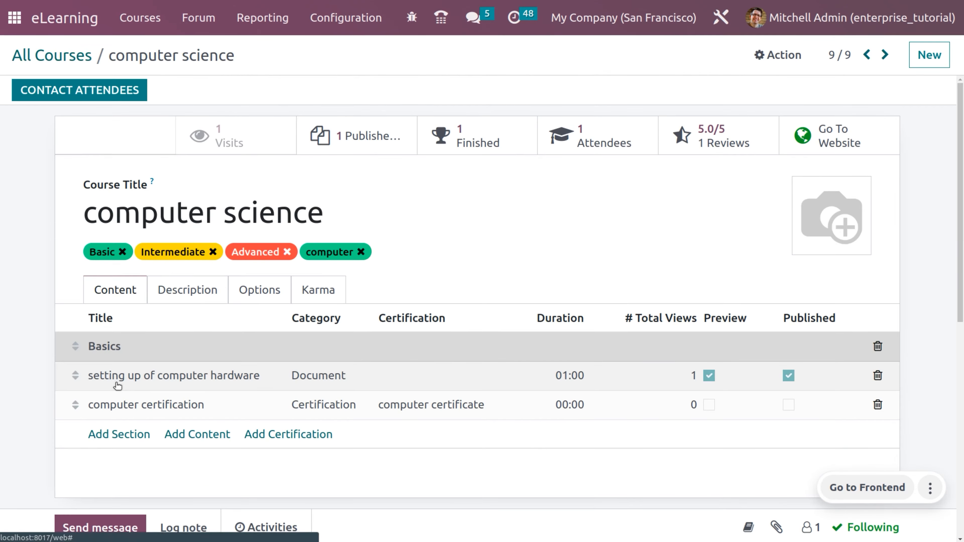
pyautogui.click(246, 295)
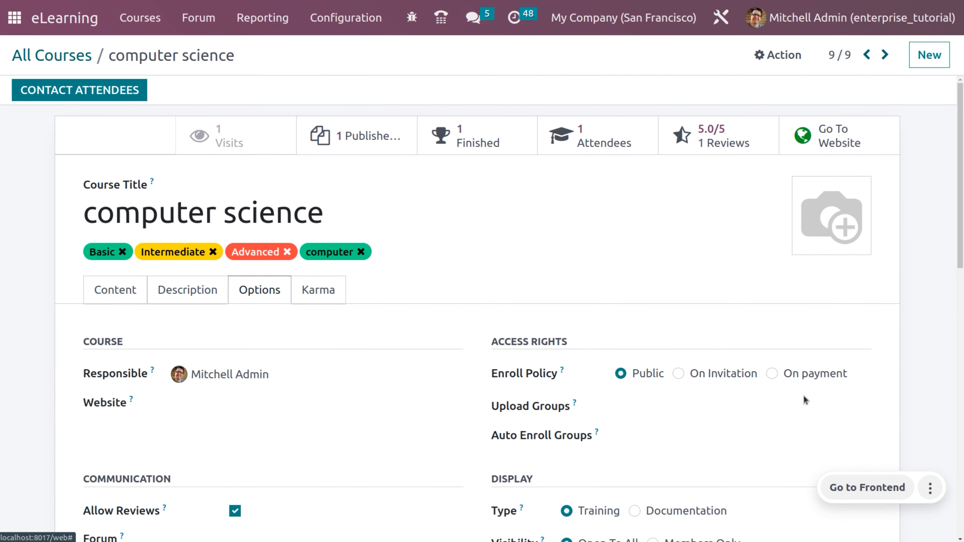
pyautogui.click(773, 375)
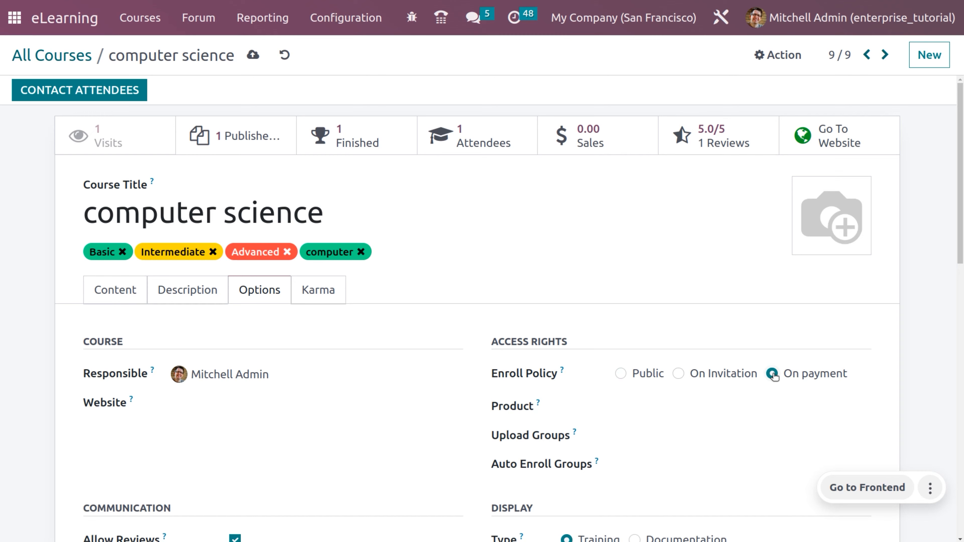
pyautogui.click(254, 56)
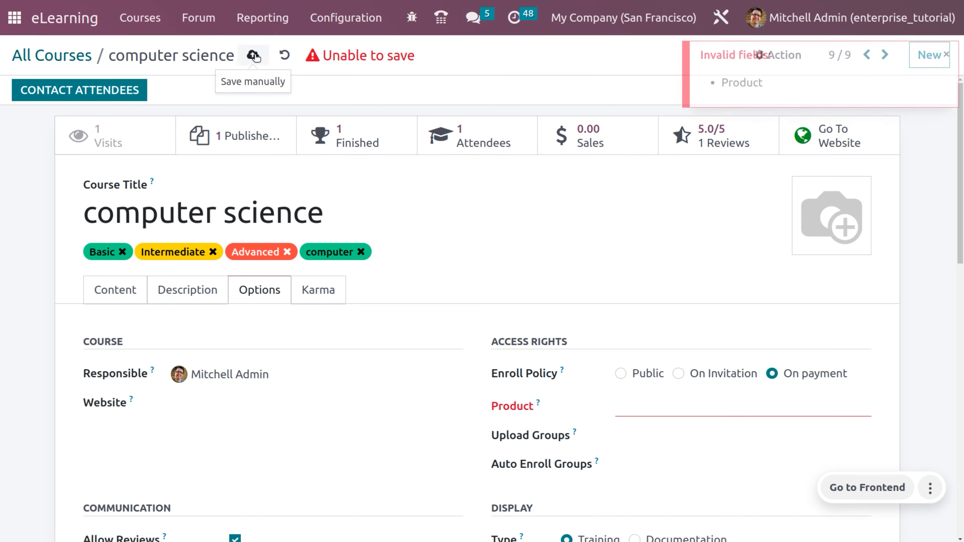
pyautogui.click(634, 412)
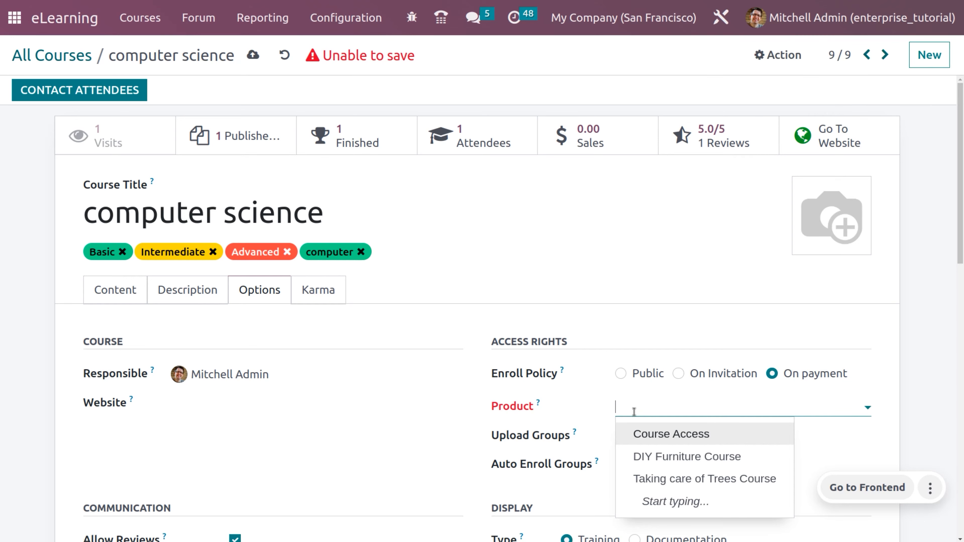
pyautogui.click(665, 437)
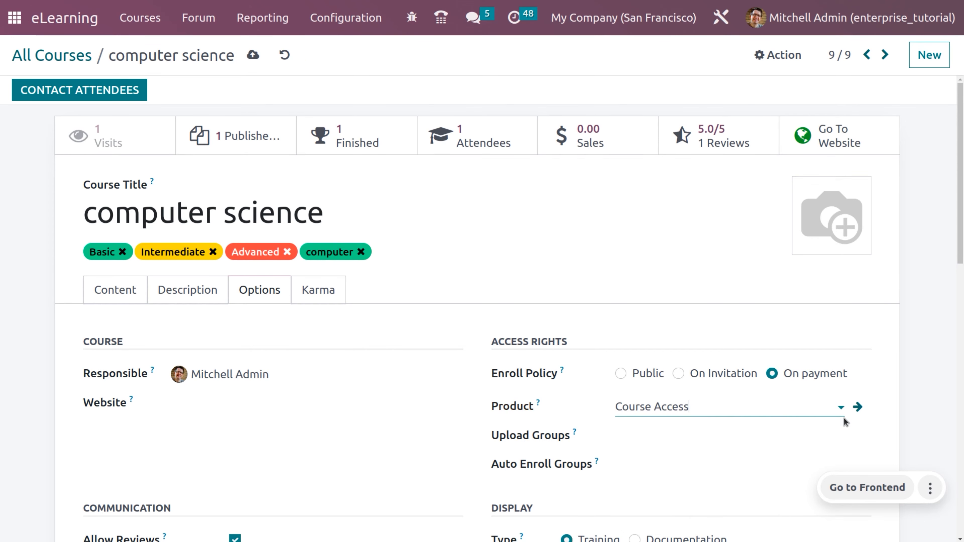
# - Review the Course Access product record's general information, and return to the computer science course record
pyautogui.click(856, 407)
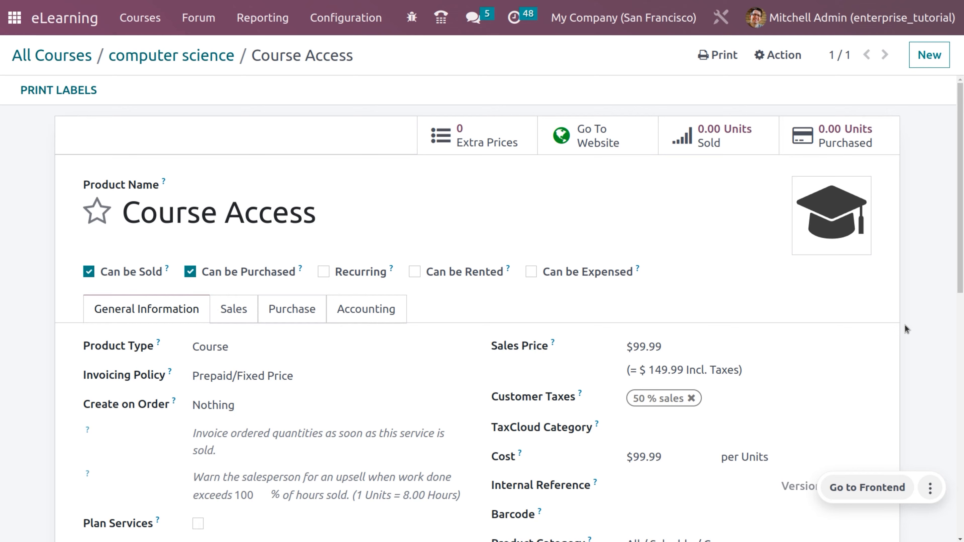
pyautogui.click(962, 298)
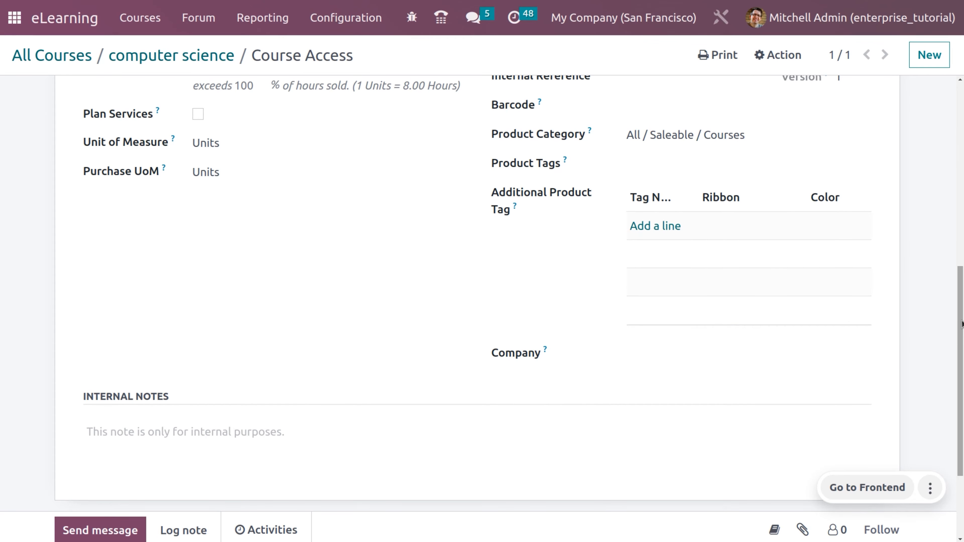
pyautogui.moveTo(963, 323); pyautogui.dragTo(898, 99)
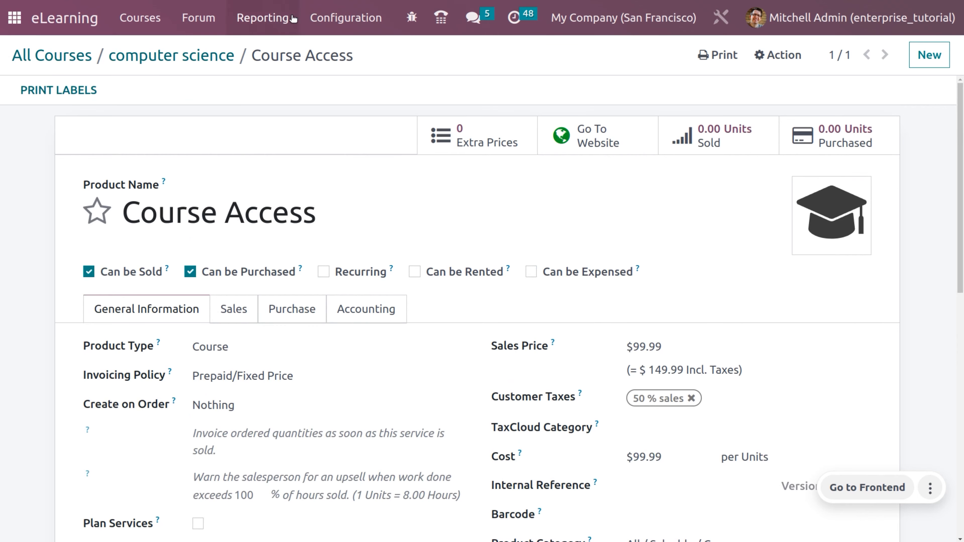
pyautogui.click(175, 56)
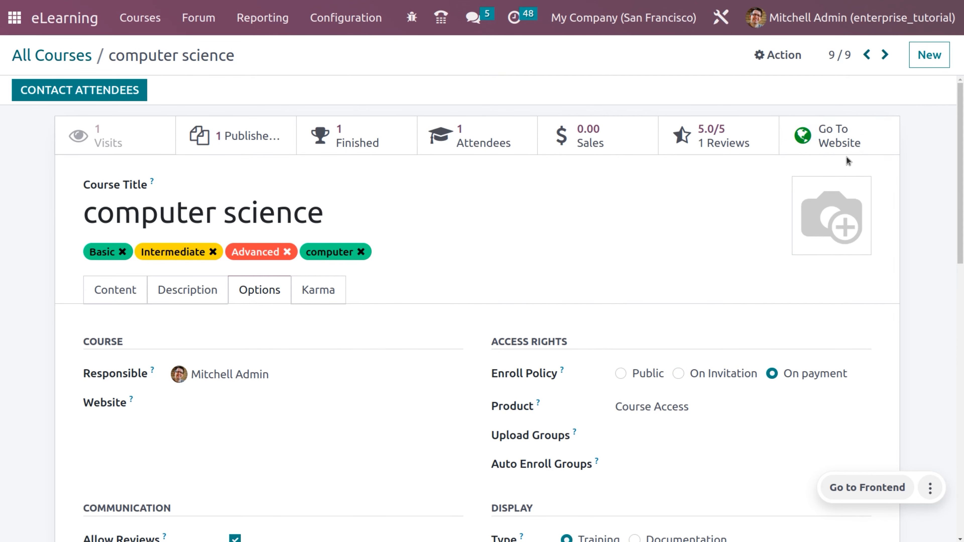
# - Check how the paid computer science course appears on the website for the enrolled admin
pyautogui.click(847, 147)
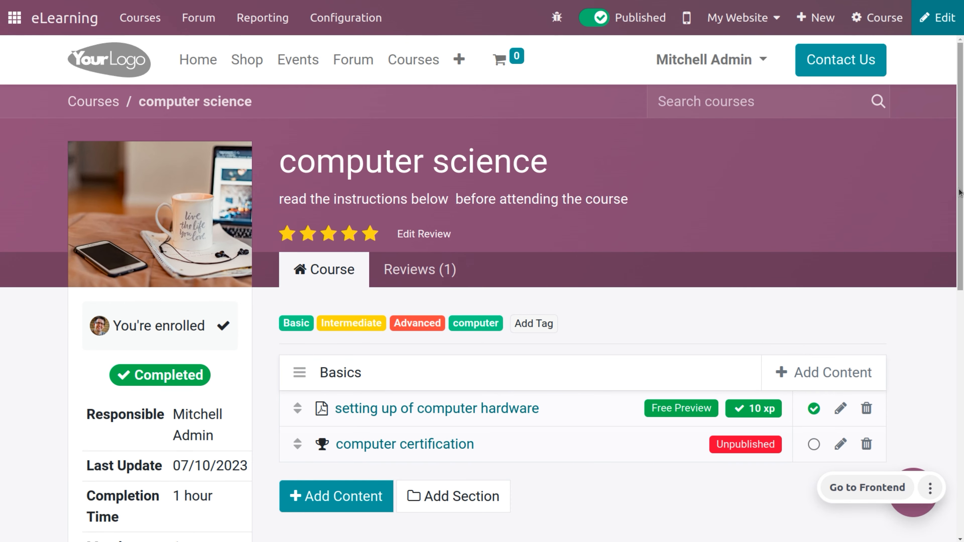
pyautogui.moveTo(961, 195); pyautogui.dragTo(962, 250)
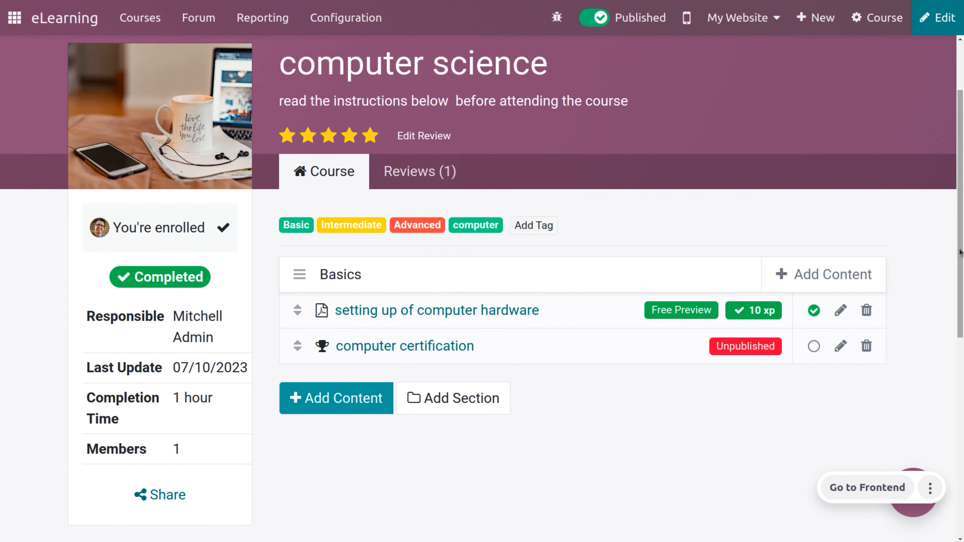
pyautogui.scroll(3, 109, 485)
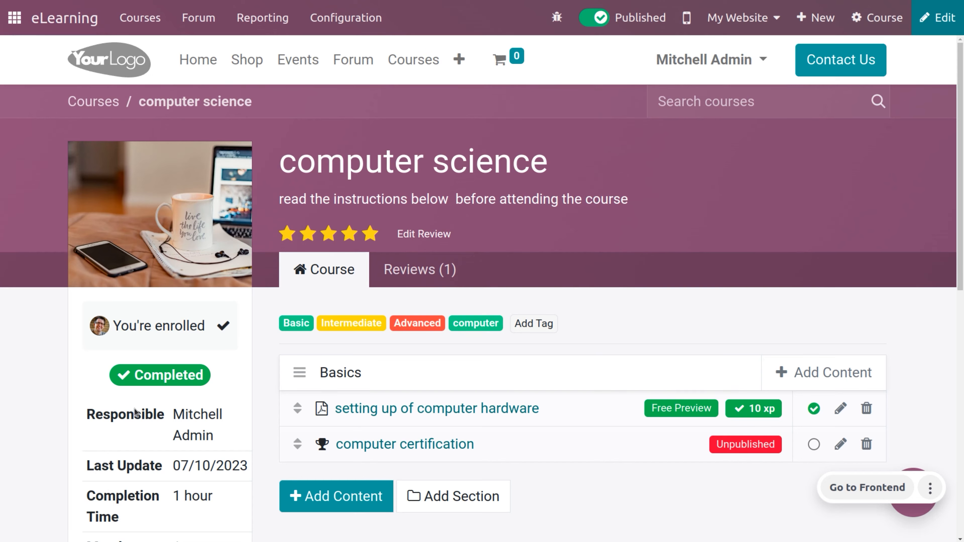
# - Log out of the admin account, sign in as the Demo user and dismiss the browser's saved-password warning
pyautogui.click(687, 63)
pyautogui.click(690, 143)
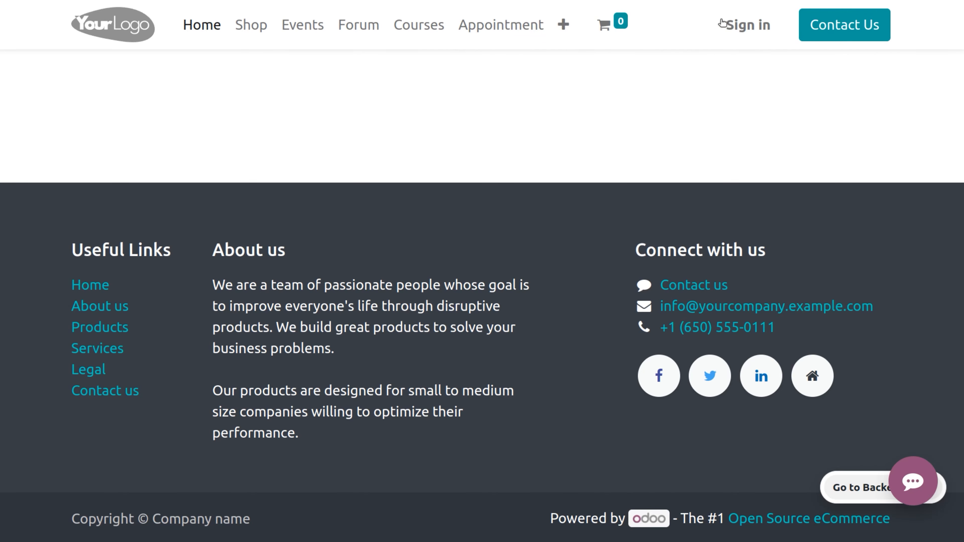
pyautogui.click(719, 25)
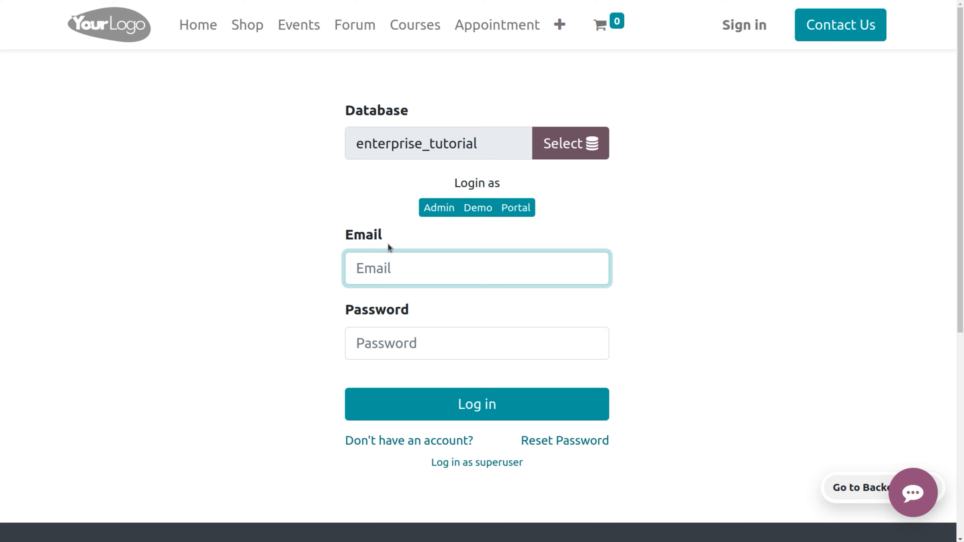
pyautogui.click(478, 208)
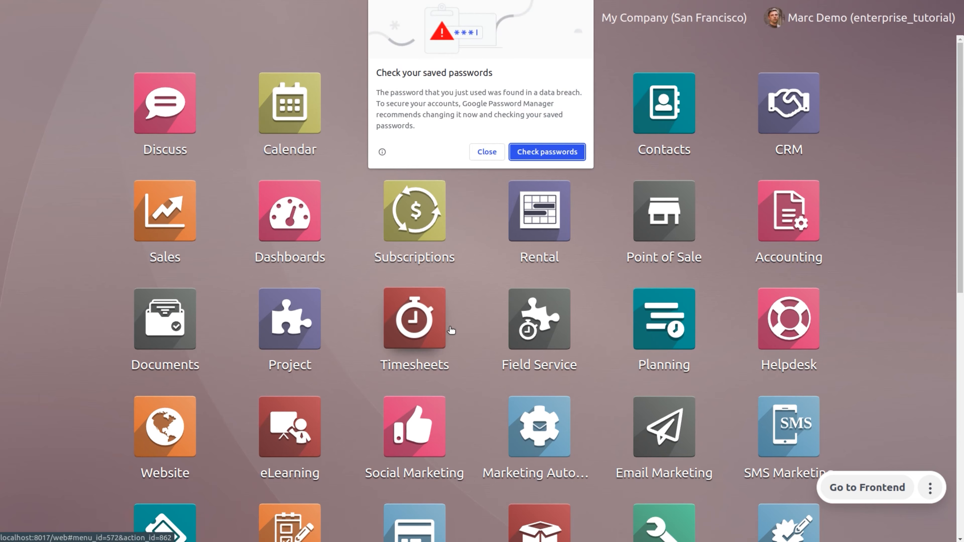
pyautogui.click(484, 154)
# - Open the computer science course's web page through eLearning and add the course to the cart
pyautogui.write('e')
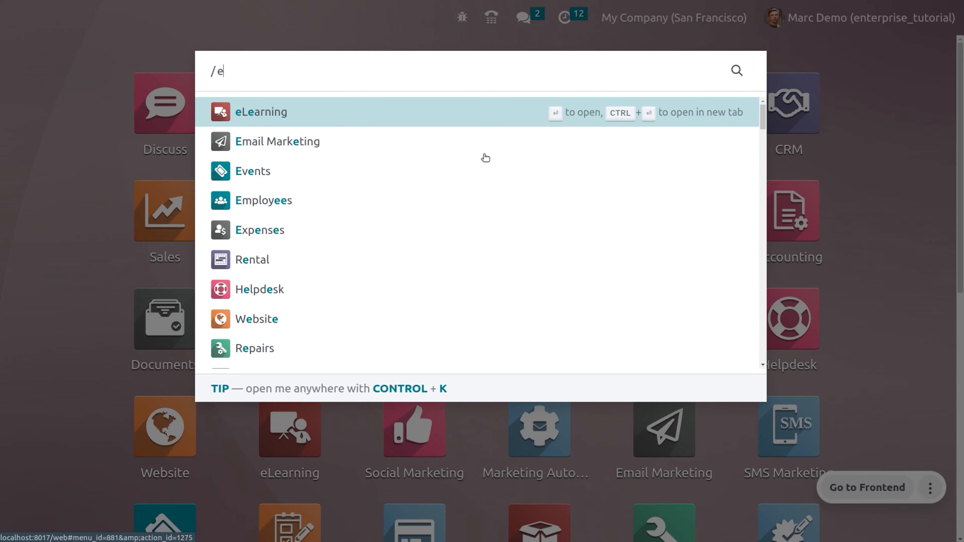
pyautogui.press('Return')
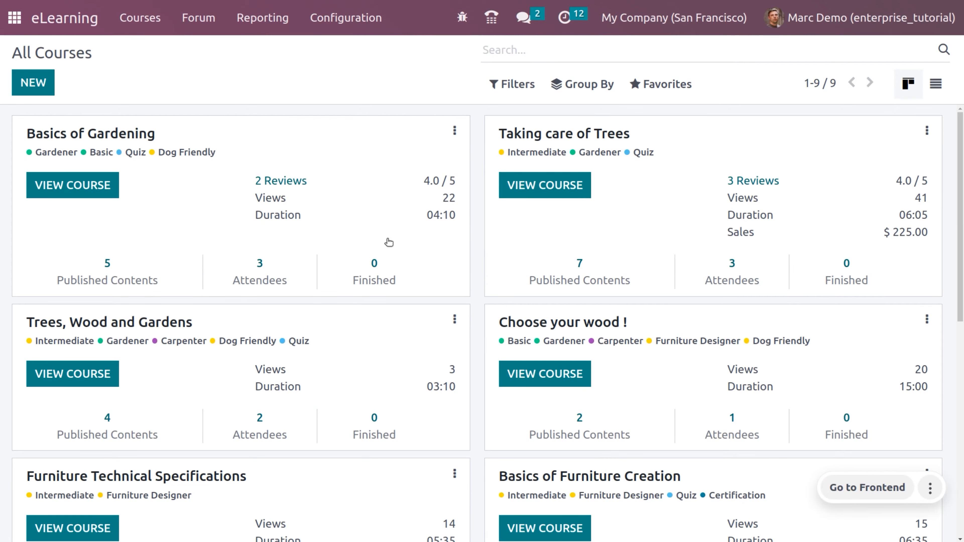
pyautogui.moveTo(961, 199); pyautogui.dragTo(963, 414)
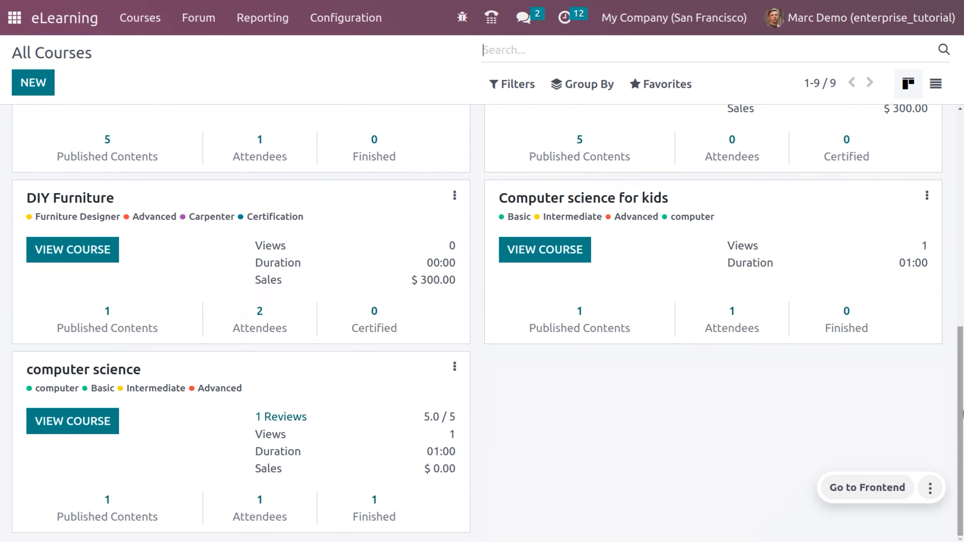
pyautogui.click(106, 433)
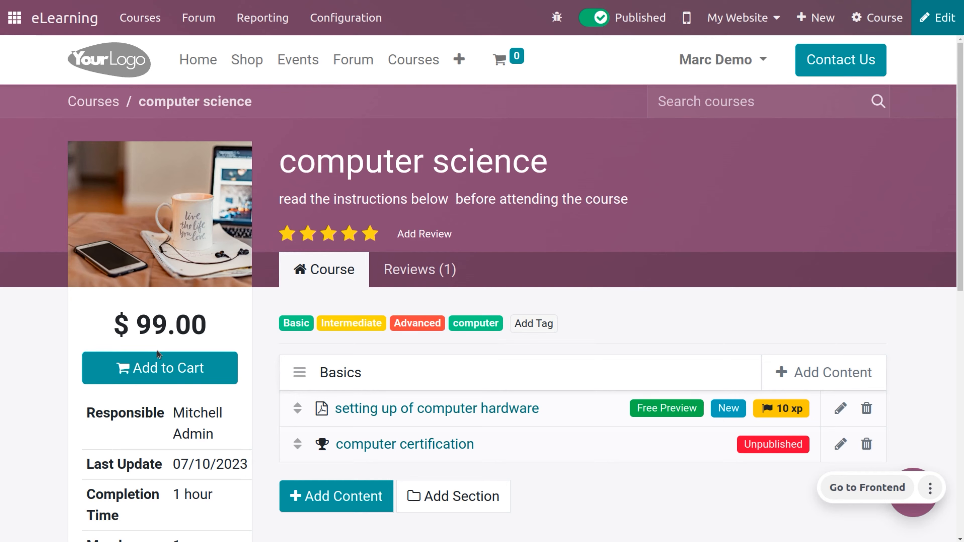
pyautogui.click(163, 373)
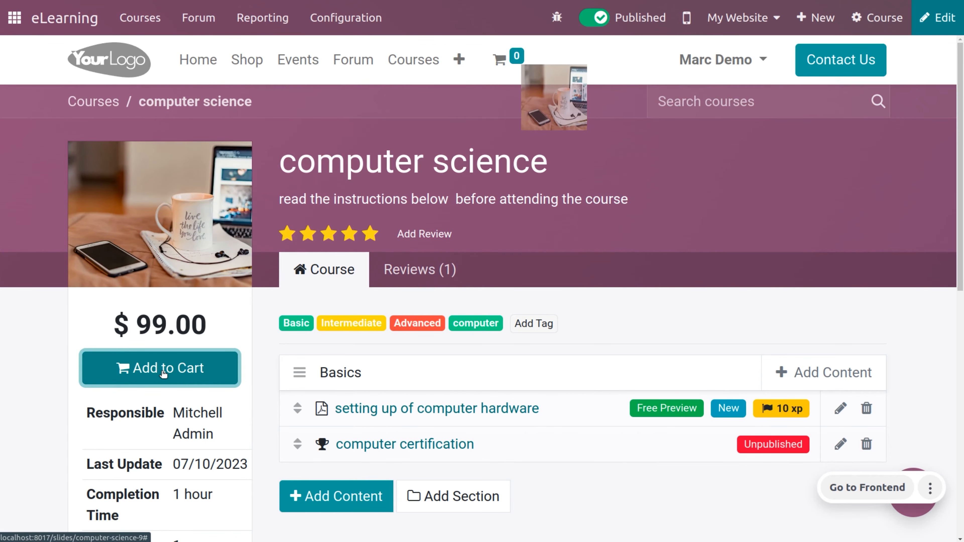
pyautogui.moveTo(515, 46)
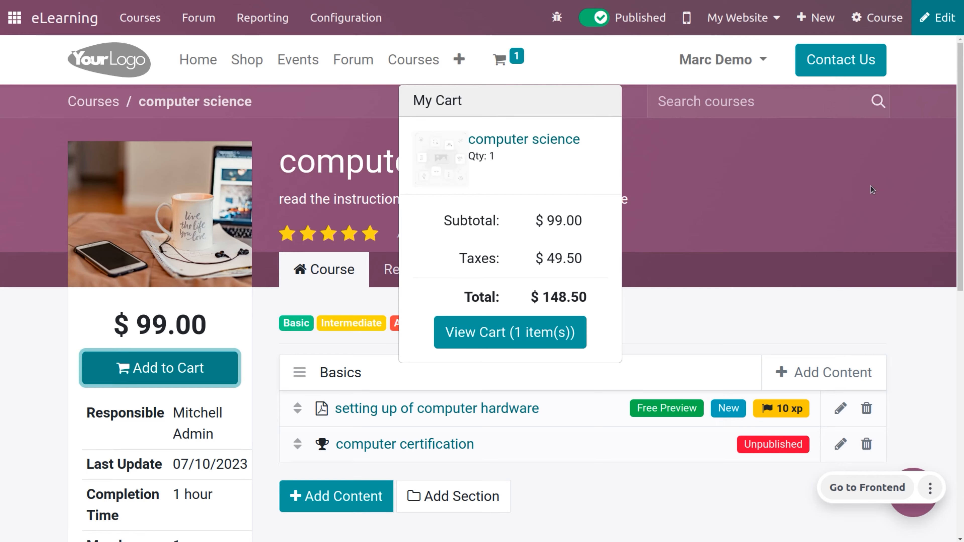
# - Submit a five-star review for the computer science course without a message
pyautogui.scroll(-1, 962, 186)
pyautogui.scroll(-2, 962, 186)
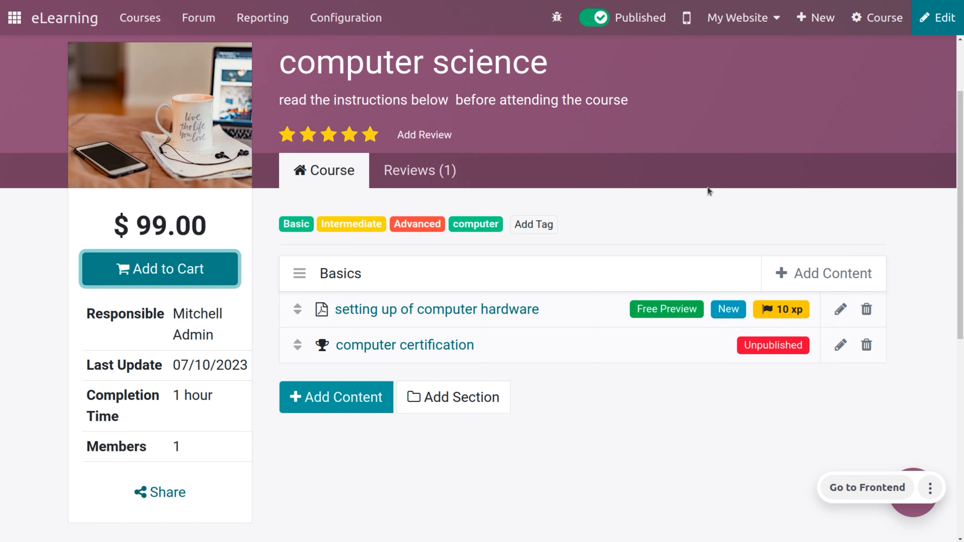
pyautogui.click(432, 136)
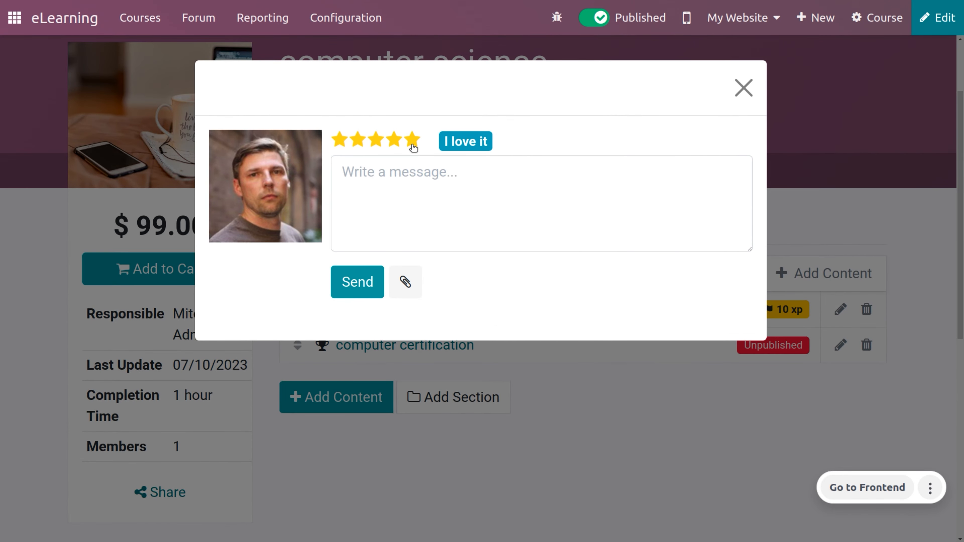
pyautogui.click(412, 147)
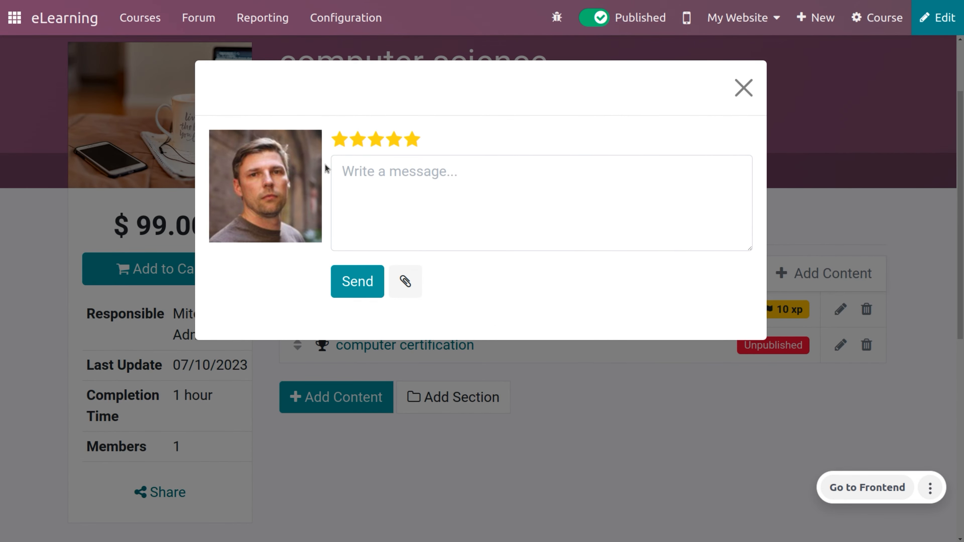
pyautogui.click(361, 182)
pyautogui.write('he')
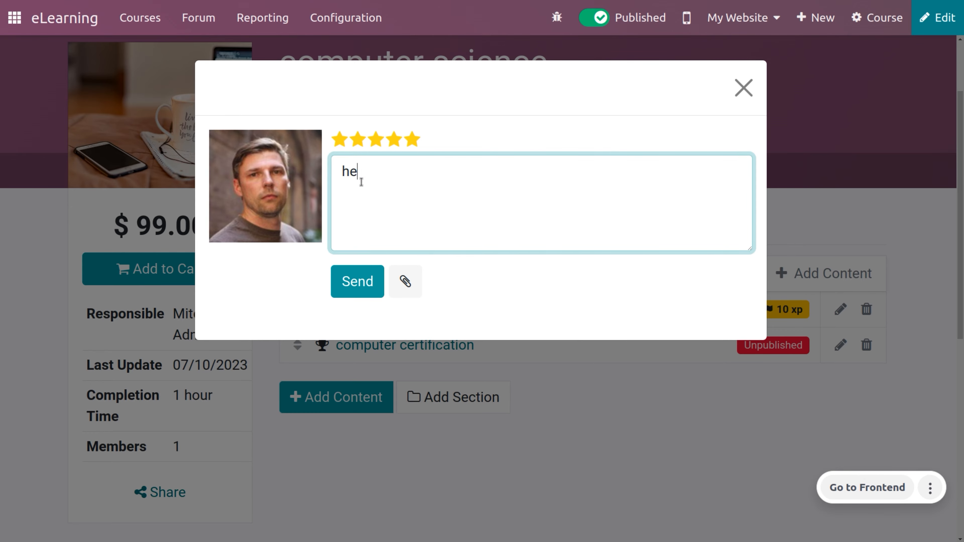
pyautogui.press('BackSpace')
pyautogui.press('BackSpace')
pyautogui.click(366, 282)
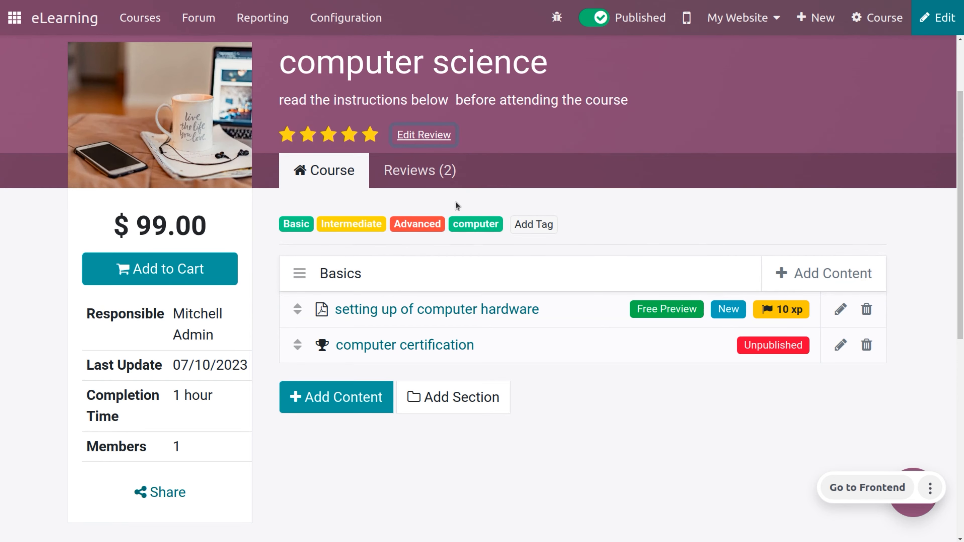
# - Examine the computer science course's reviews and rating breakdown, and return to its content overview
pyautogui.click(413, 177)
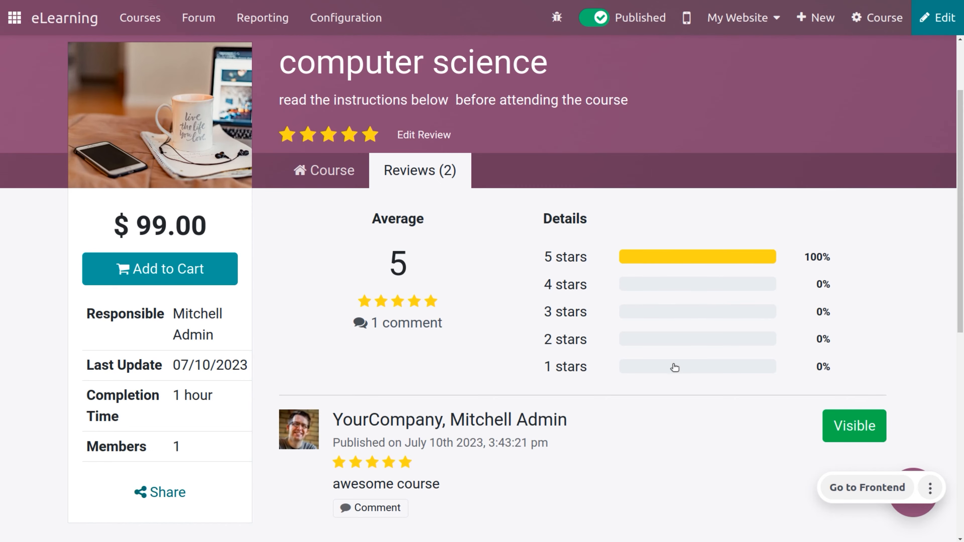
pyautogui.scroll(-5, 953, 287)
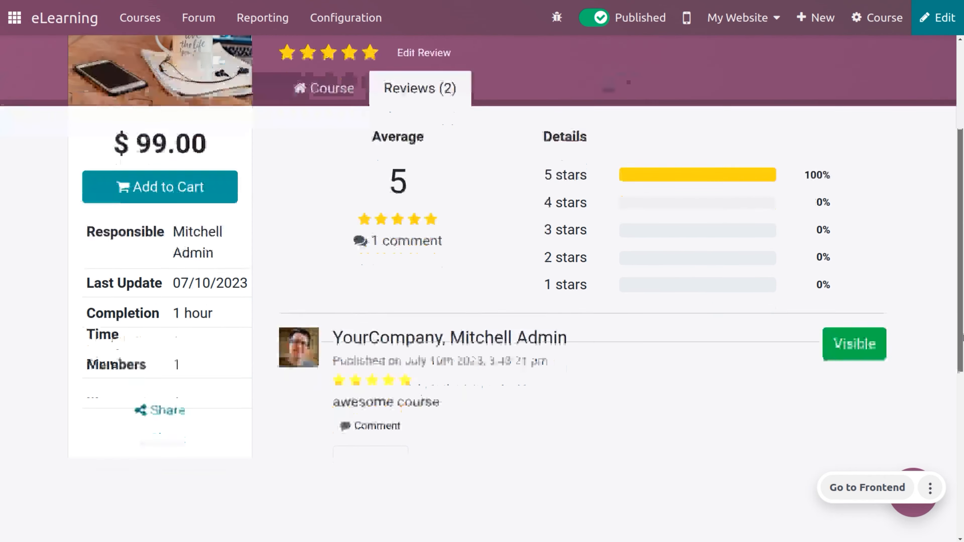
pyautogui.scroll(4, 941, 290)
pyautogui.scroll(3, 940, 291)
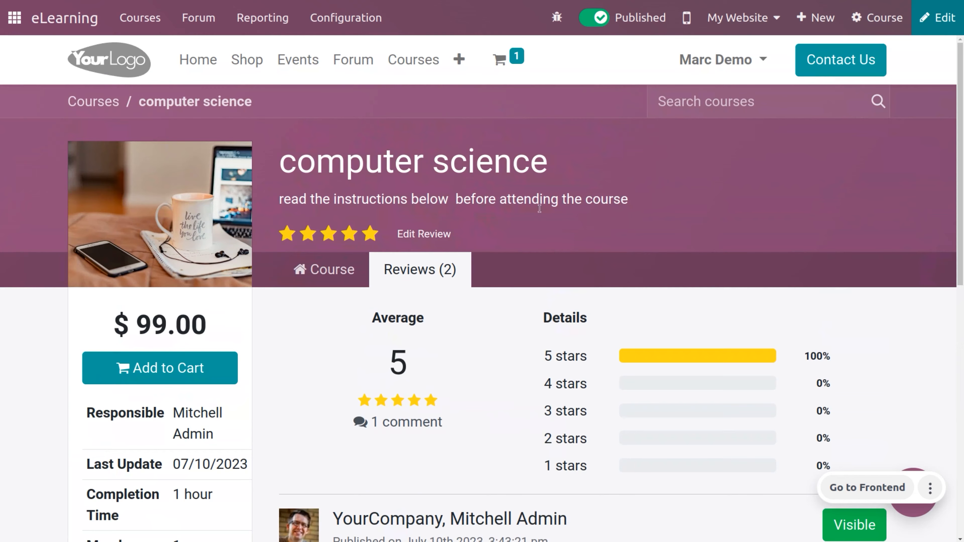
pyautogui.click(295, 270)
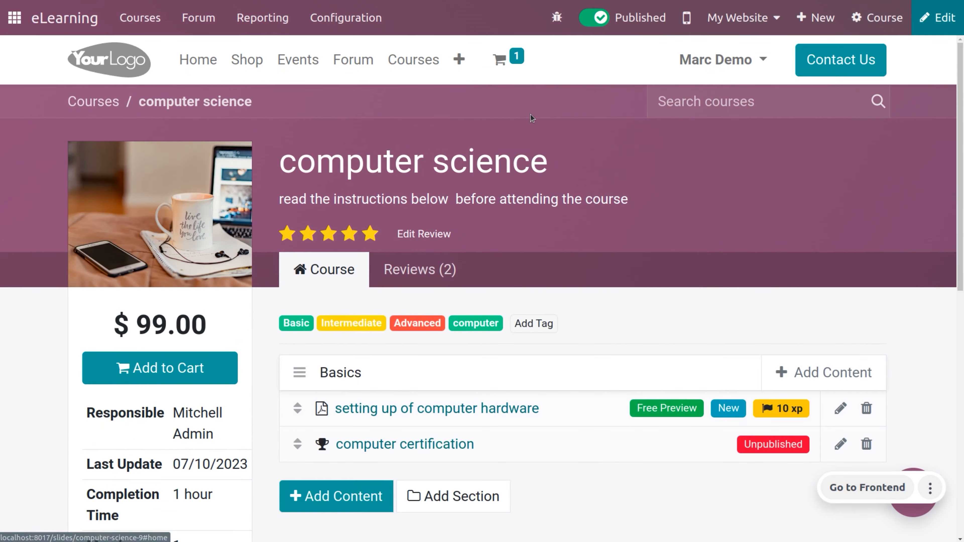
# - Check out the computer science course from the cart and pay with the Demo provider, with saving of payment details enabled
pyautogui.click(515, 57)
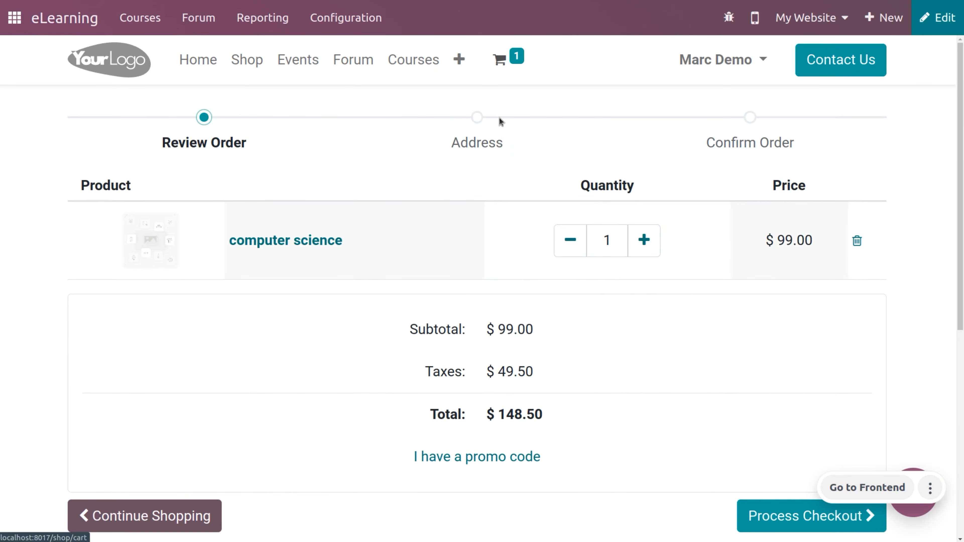
pyautogui.click(792, 530)
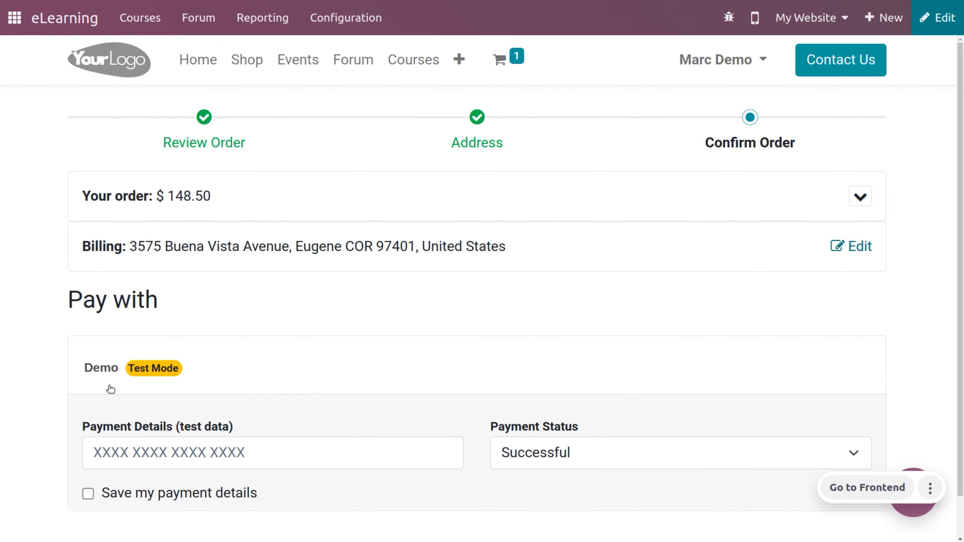
pyautogui.click(85, 495)
pyautogui.click(87, 495)
pyautogui.moveTo(961, 202); pyautogui.dragTo(962, 243)
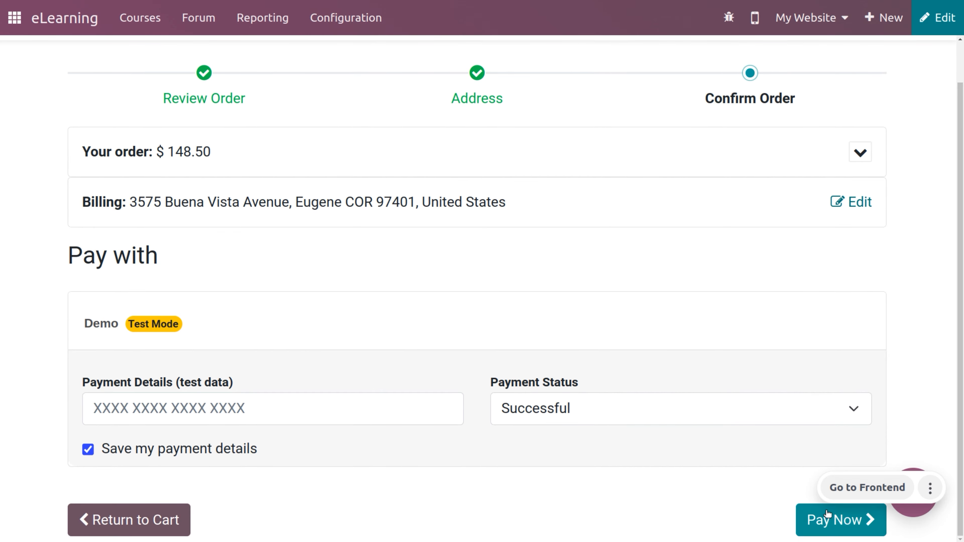
pyautogui.click(842, 523)
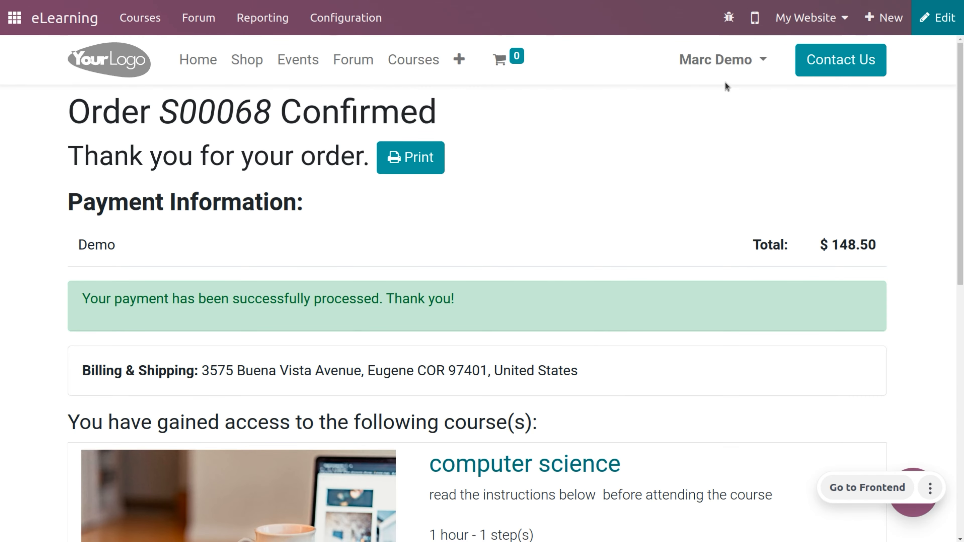
# - Log out of the Demo account and sign in as the administrator with the account's login and password
pyautogui.click(724, 69)
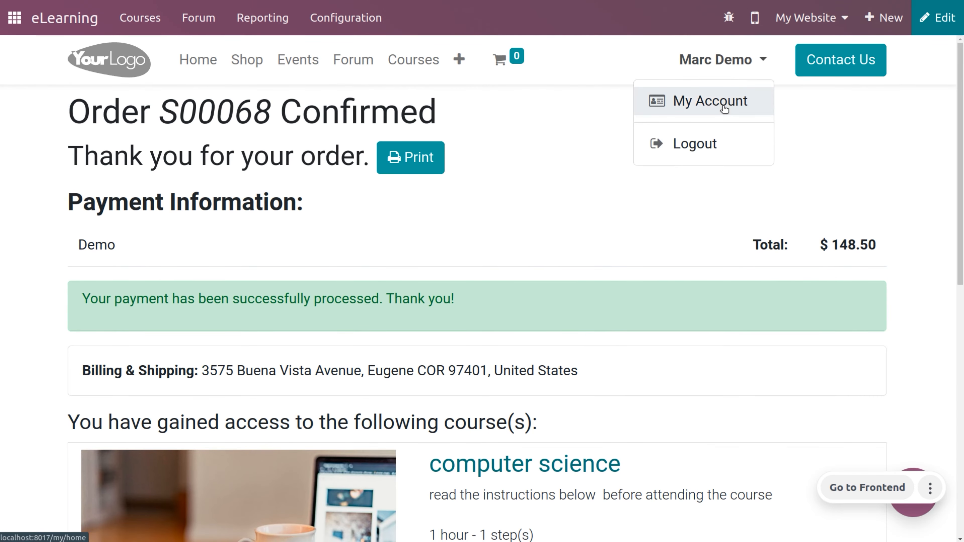
pyautogui.click(716, 141)
pyautogui.write('1')
pyautogui.press('Tab')
pyautogui.write('1')
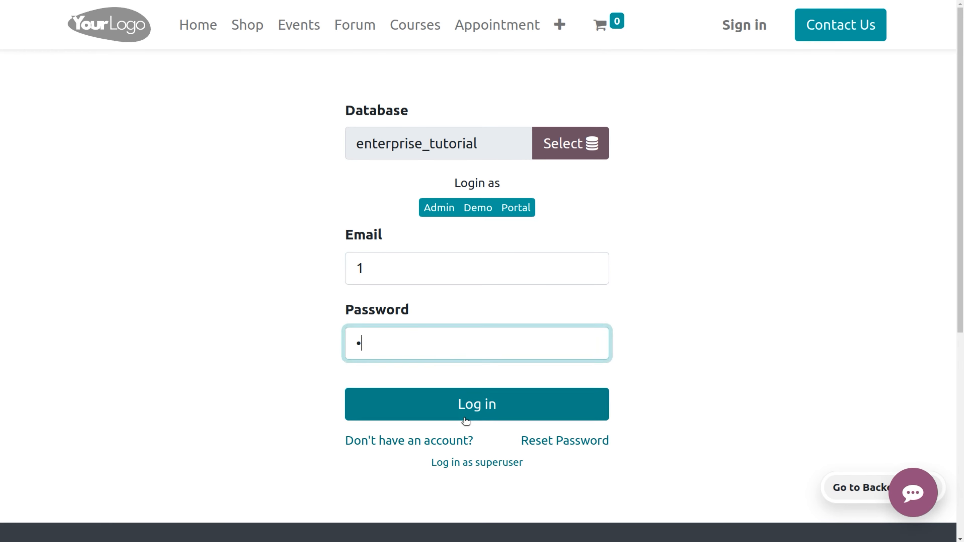
pyautogui.click(462, 414)
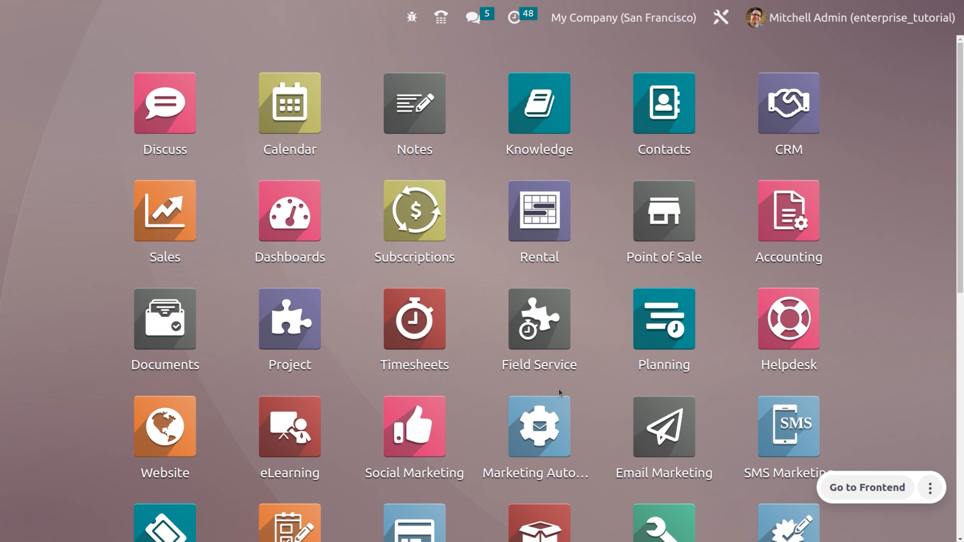
# - Open the eLearning app and display its list of forums
pyautogui.write('el')
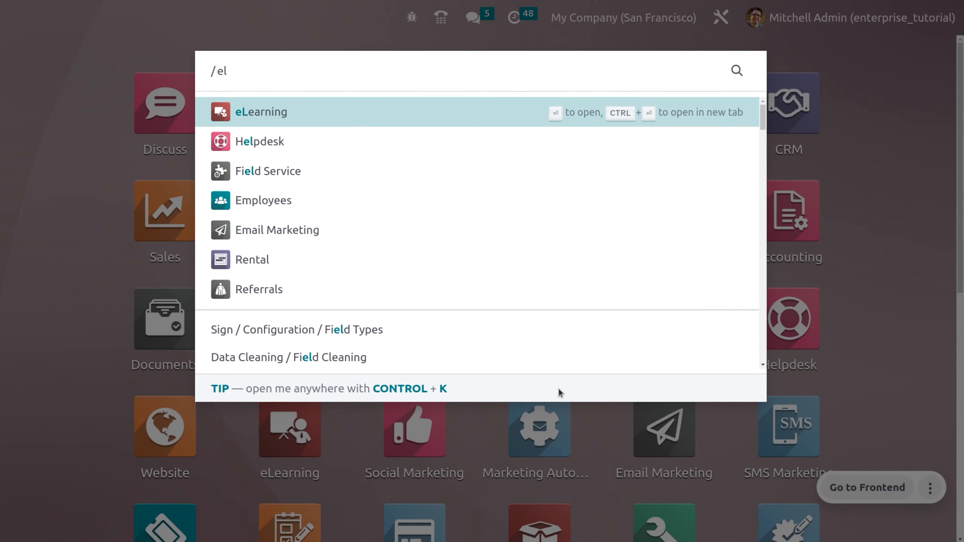
pyautogui.press('Return')
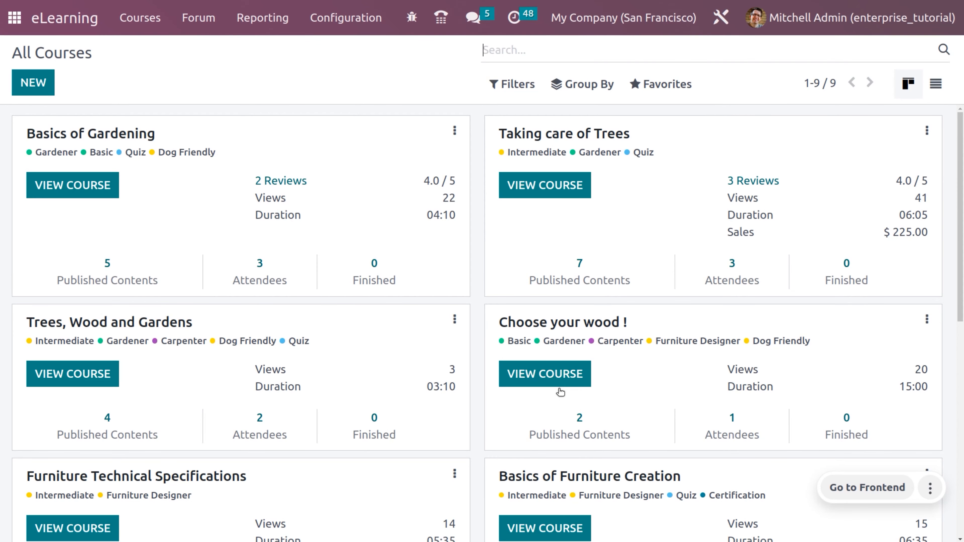
pyautogui.click(203, 17)
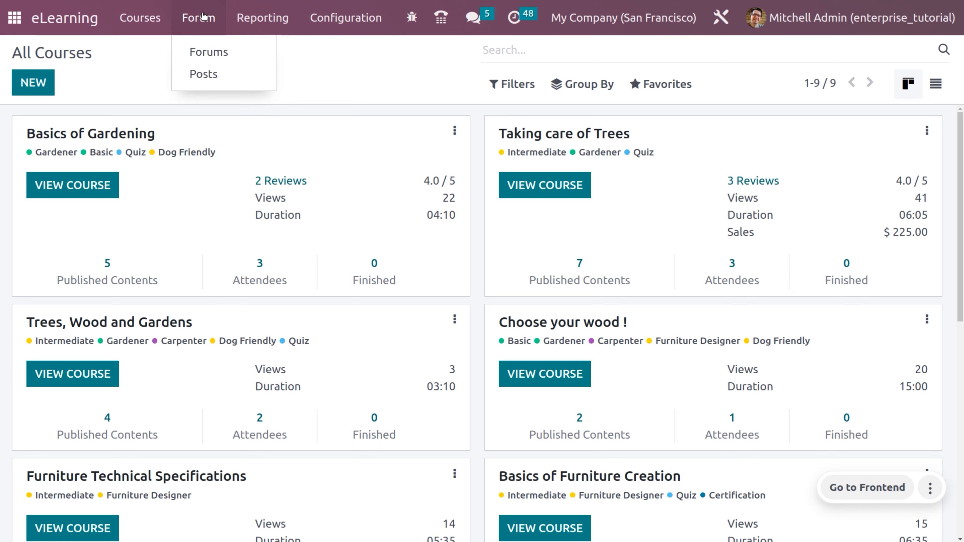
pyautogui.click(212, 53)
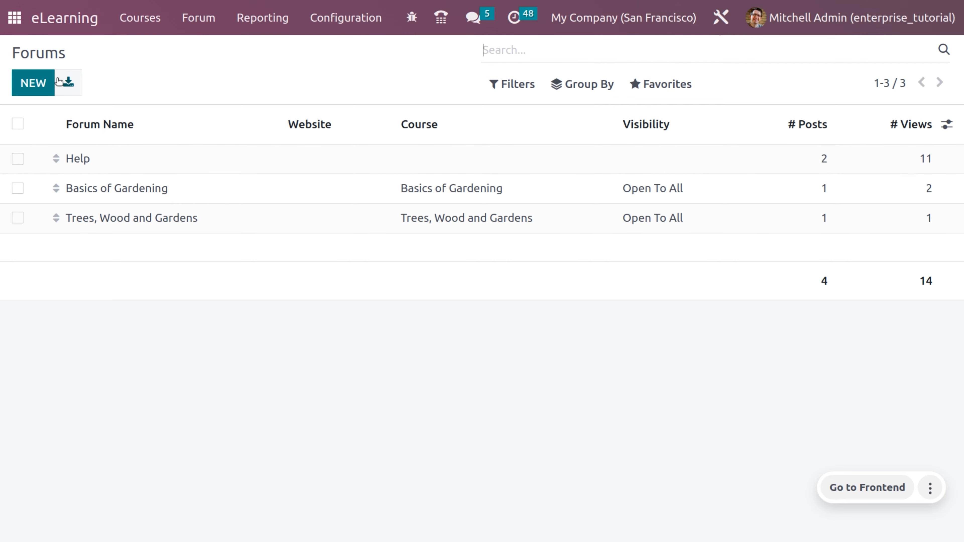
# - Create a forum named "help......." with the default sort set to Answered and open its website description for editing
pyautogui.click(33, 83)
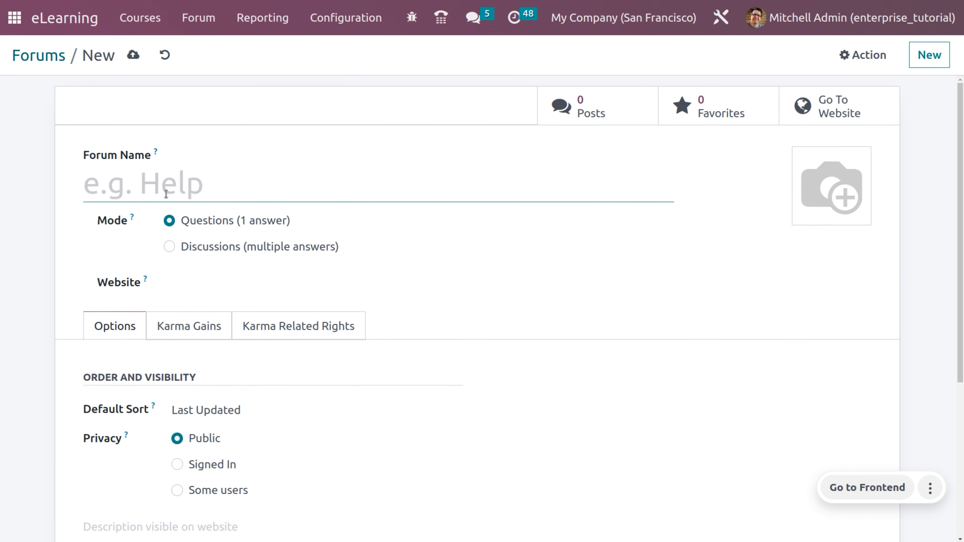
pyautogui.write('help.......')
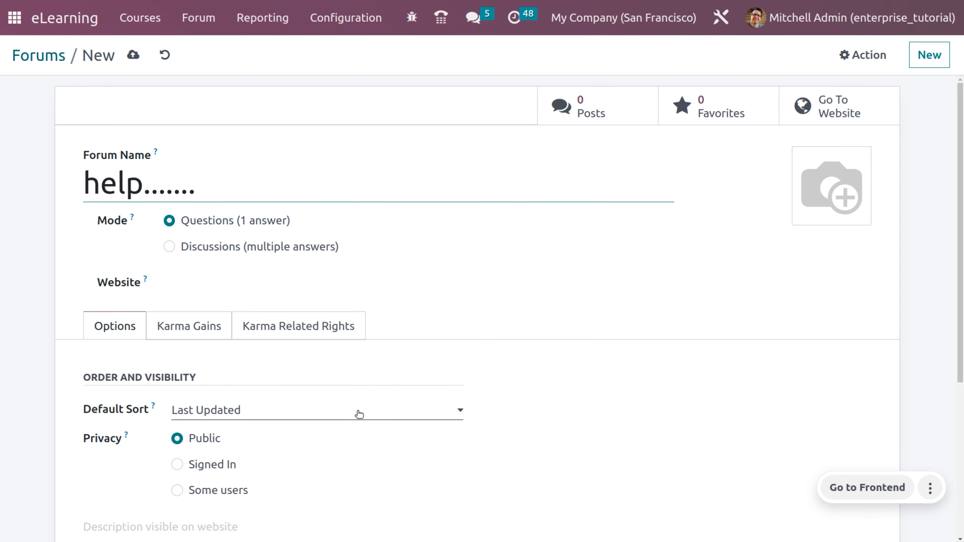
pyautogui.click(358, 415)
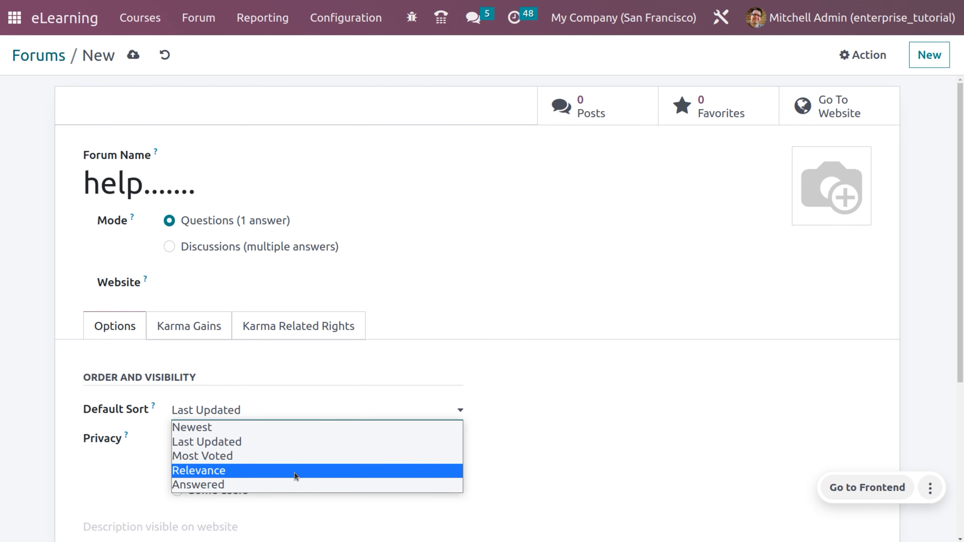
pyautogui.click(295, 480)
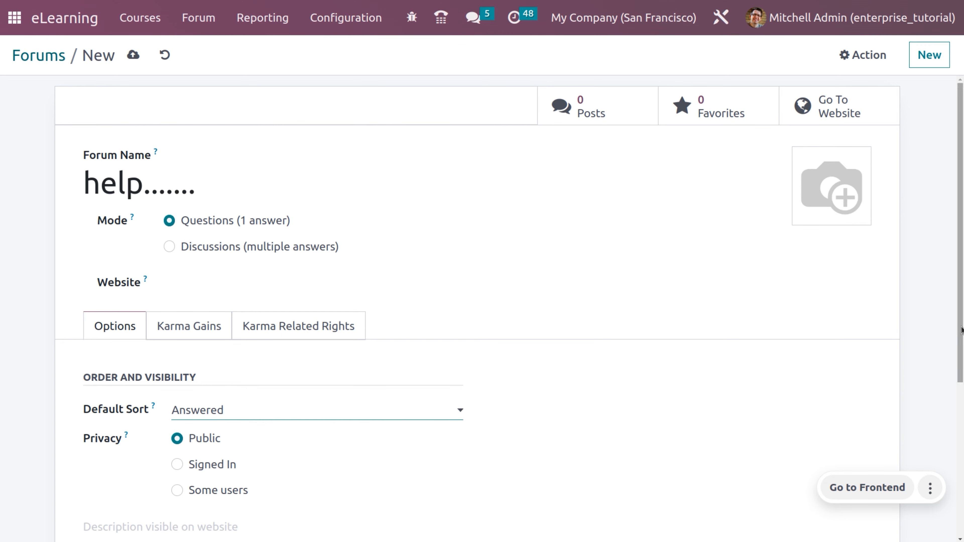
pyautogui.moveTo(962, 331); pyautogui.dragTo(961, 385)
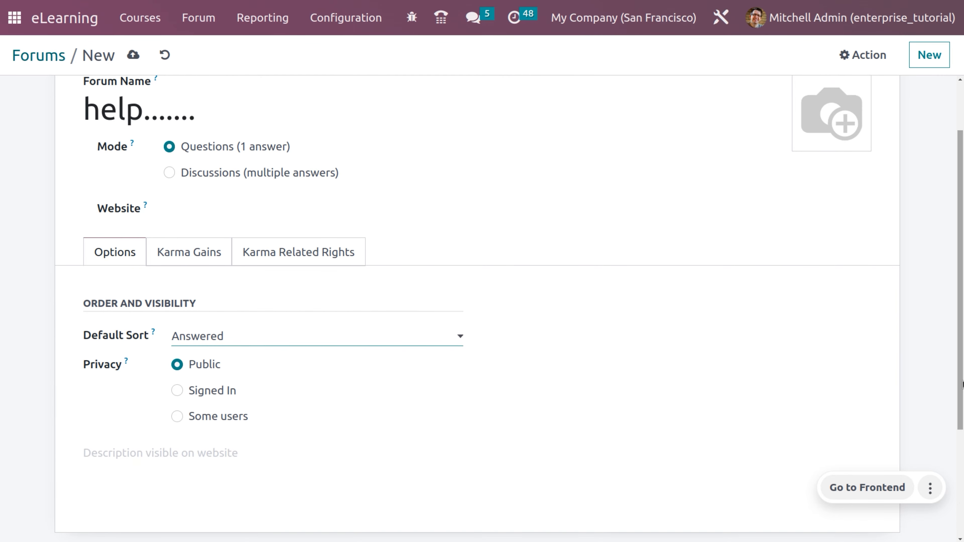
pyautogui.click(159, 471)
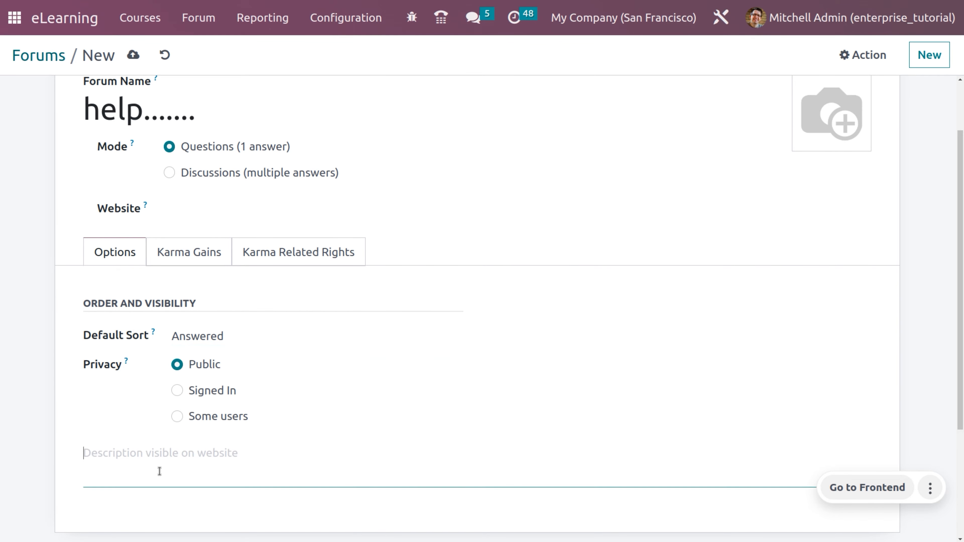
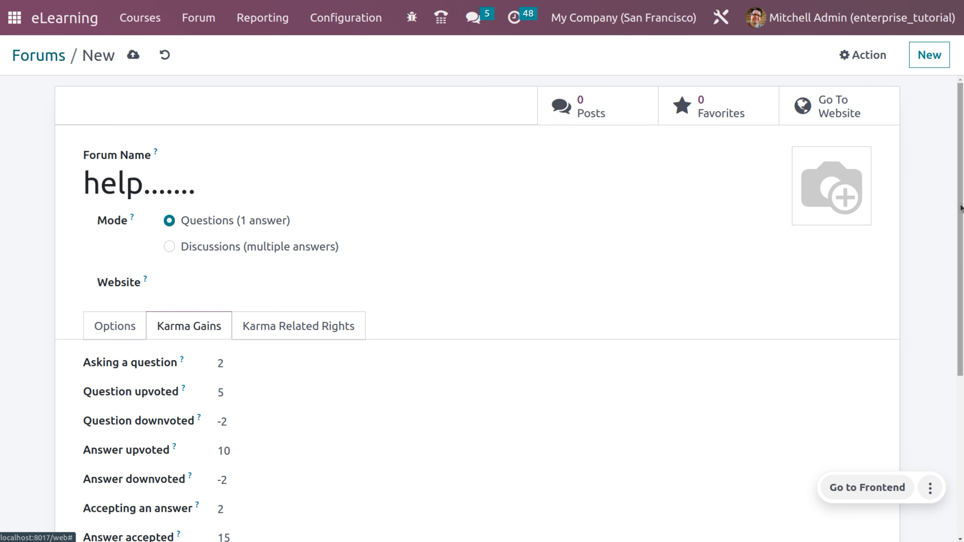
# - Examine the new forum's Karma Gains and Karma Related Rights settings
pyautogui.moveTo(960, 225); pyautogui.dragTo(963, 280)
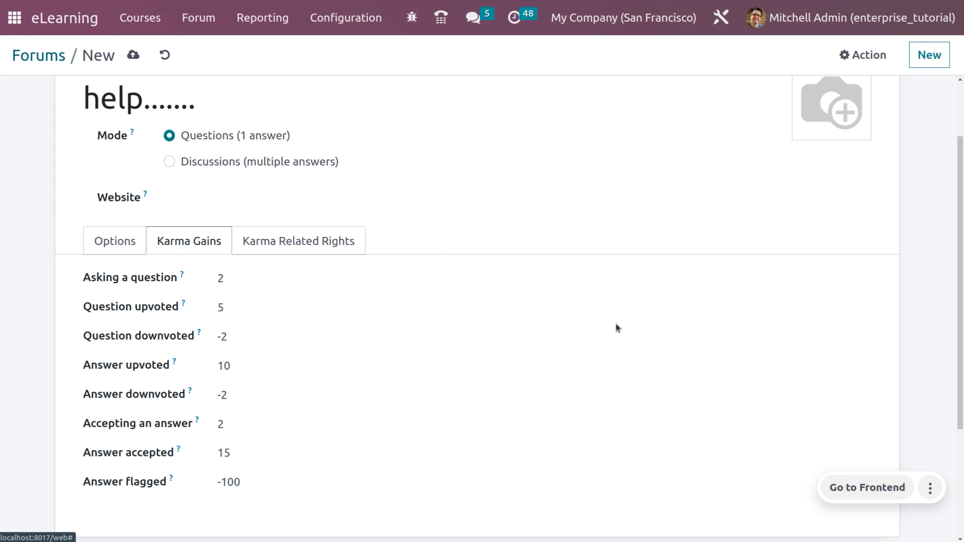
pyautogui.click(290, 247)
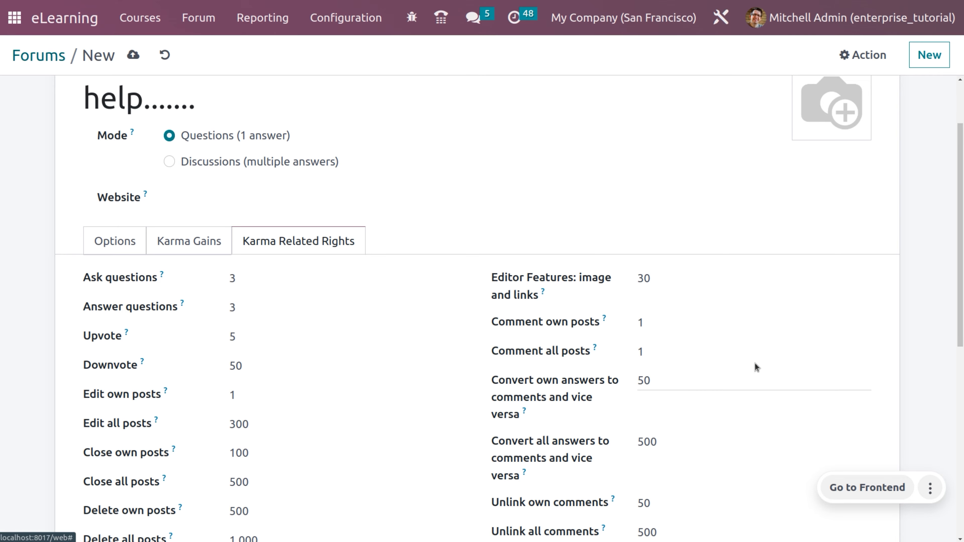
pyautogui.scroll(-6, 962, 283)
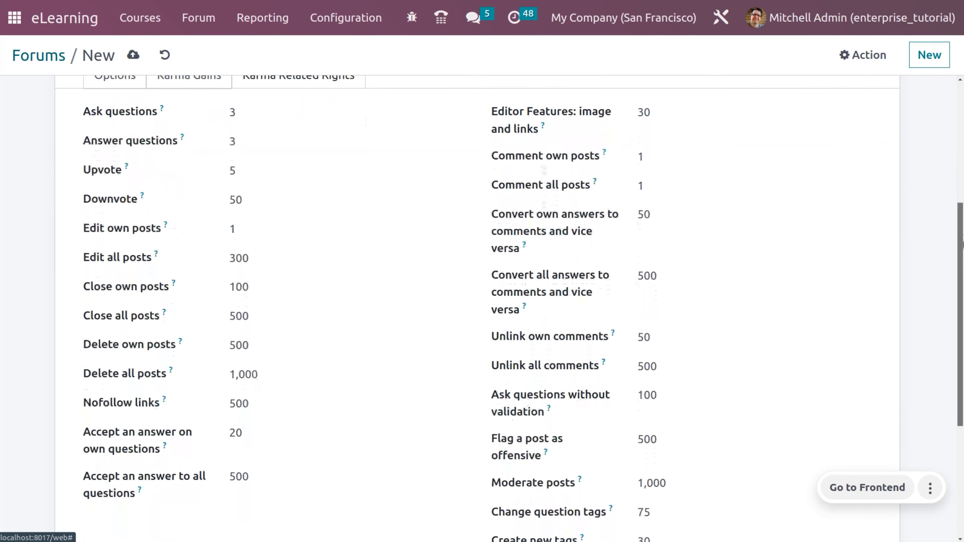
pyautogui.moveTo(962, 283); pyautogui.dragTo(957, 129)
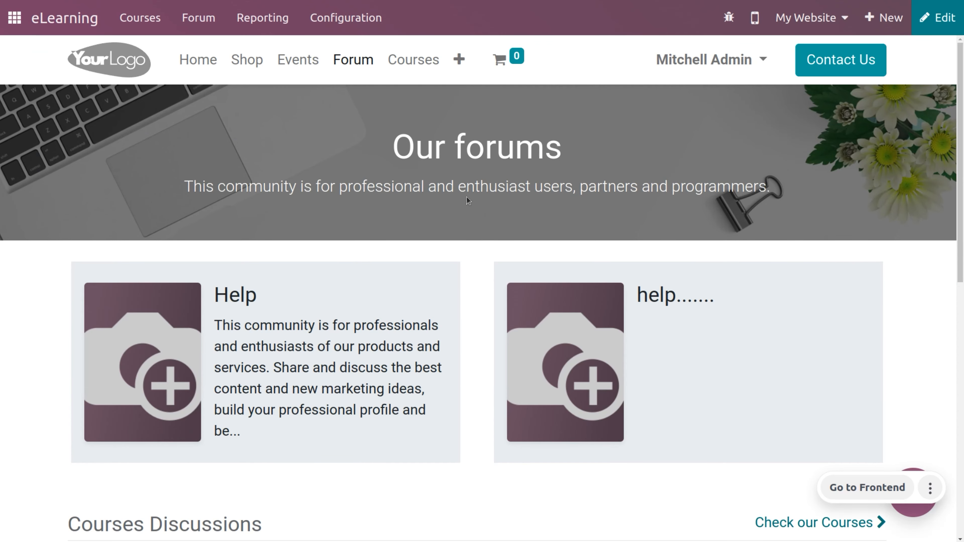
# - Start a new post in the "help......." forum on the website, titled "A computer is ________________ device"
pyautogui.moveTo(959, 186)
pyautogui.mouseDown()
pyautogui.moveTo(962, 395)
pyautogui.moveTo(956, 183)
pyautogui.mouseUp()
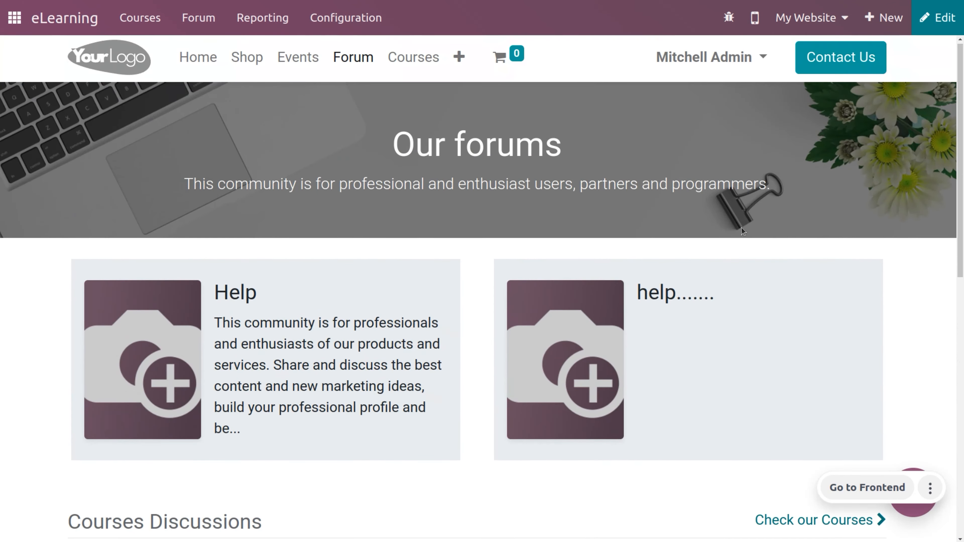
pyautogui.click(700, 295)
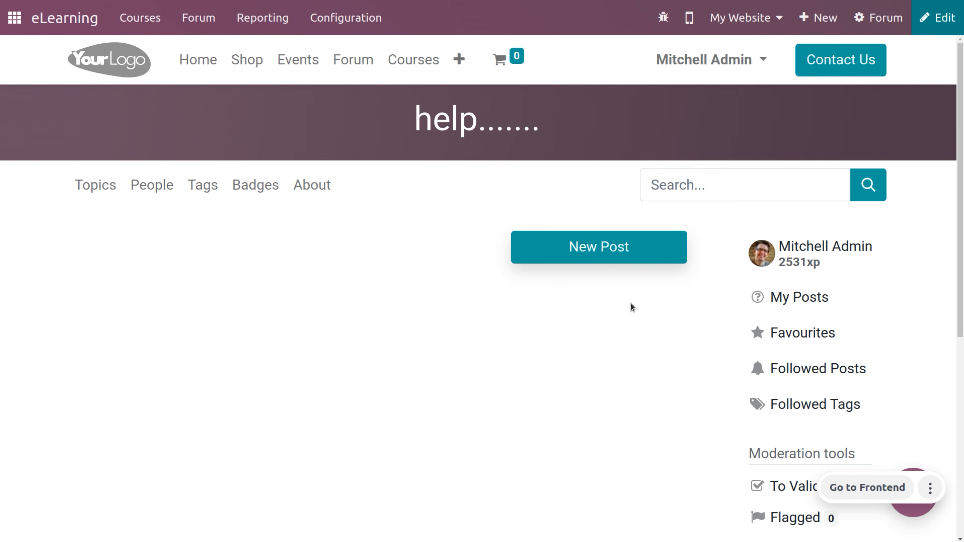
pyautogui.click(617, 254)
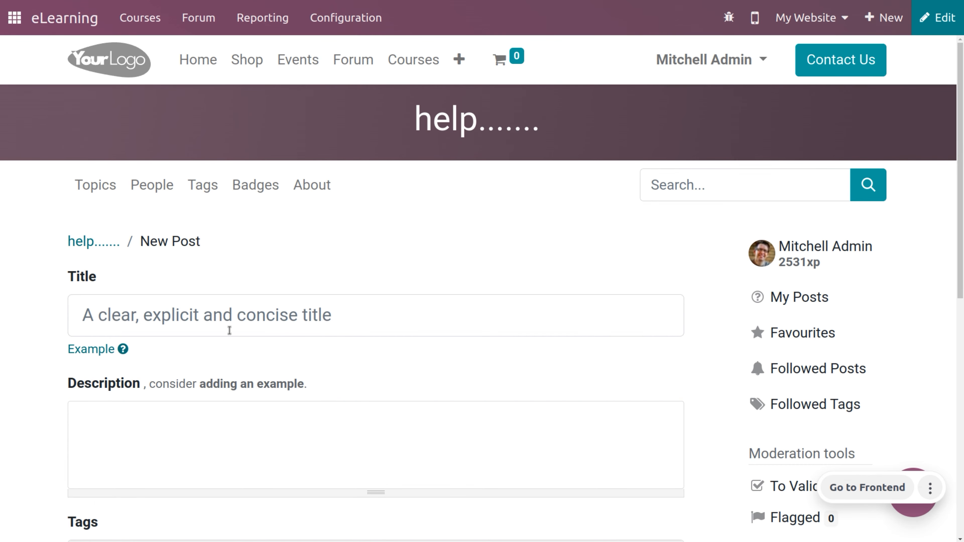
pyautogui.click(230, 329)
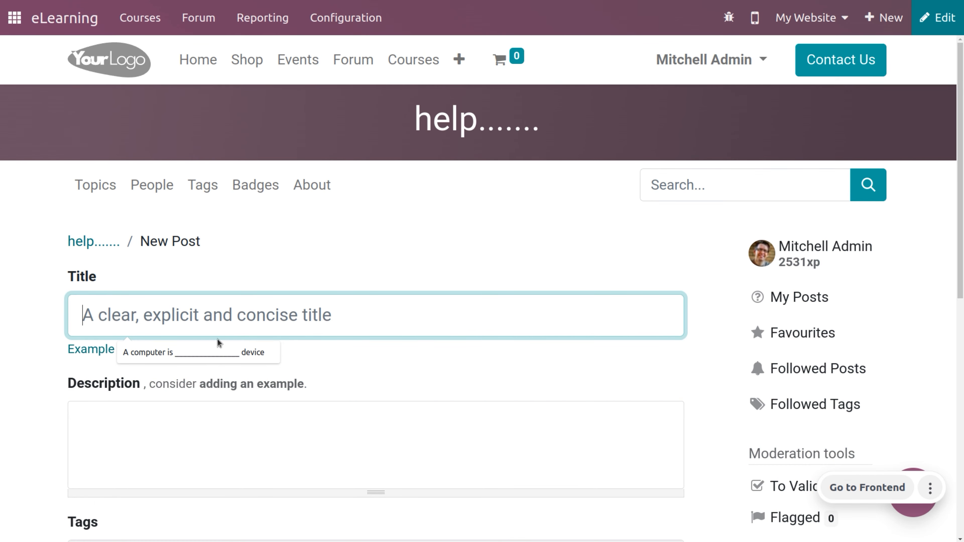
pyautogui.click(201, 360)
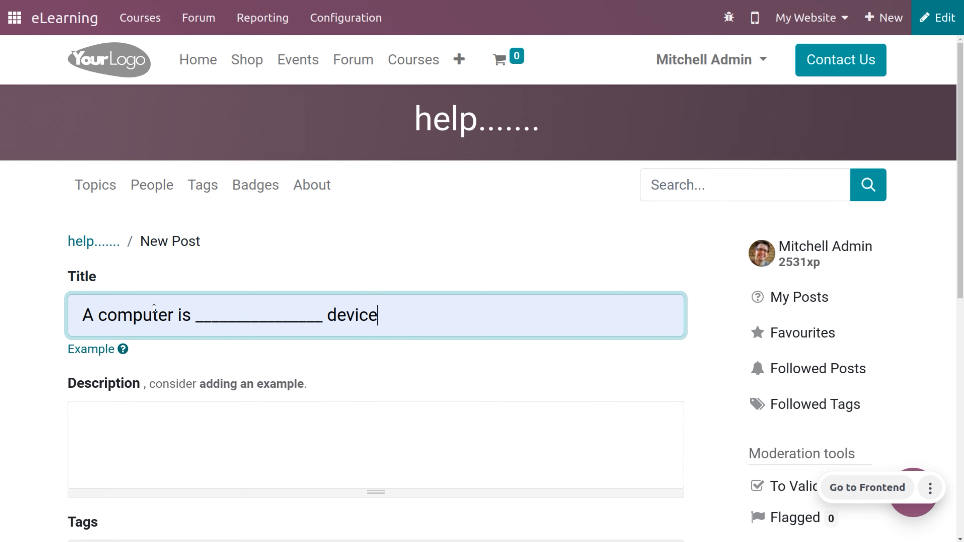
# - Enter "electronic device" as the description of the new forum question
pyautogui.click(162, 407)
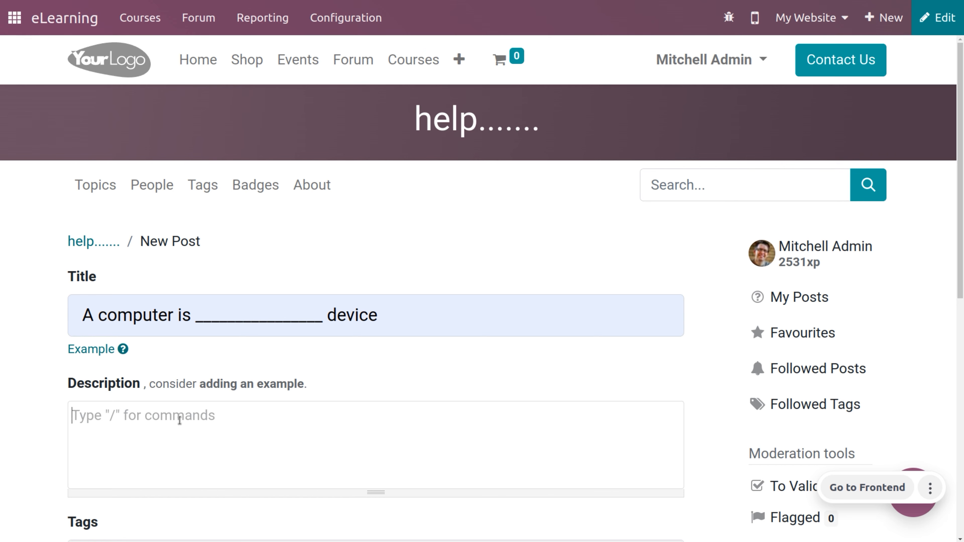
pyautogui.write('le')
pyautogui.press('BackSpace')
pyautogui.press('BackSpace')
pyautogui.write('electronic device')
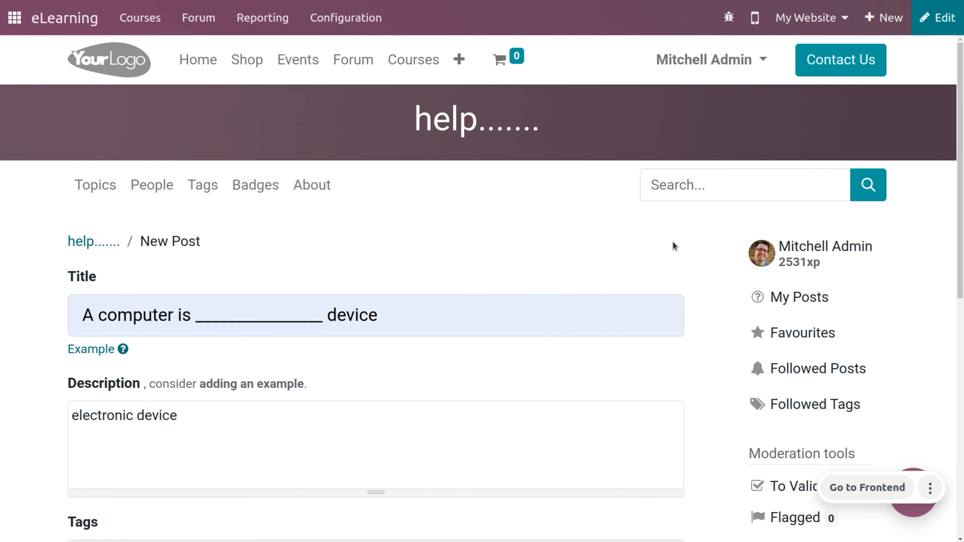
# - Tag the question with "computer" and "electronic", post it, and dismiss the sharing dialog
pyautogui.scroll(-2, 674, 243)
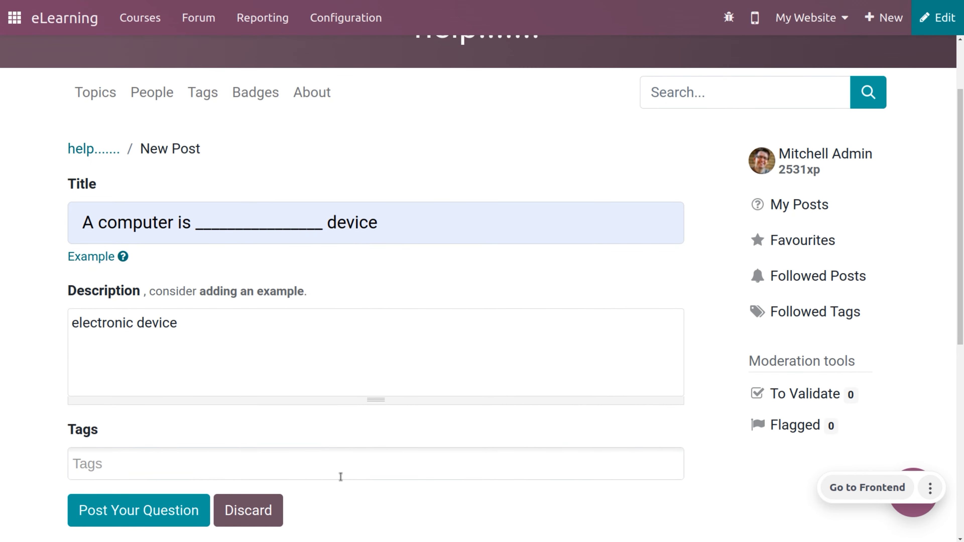
pyautogui.click(147, 475)
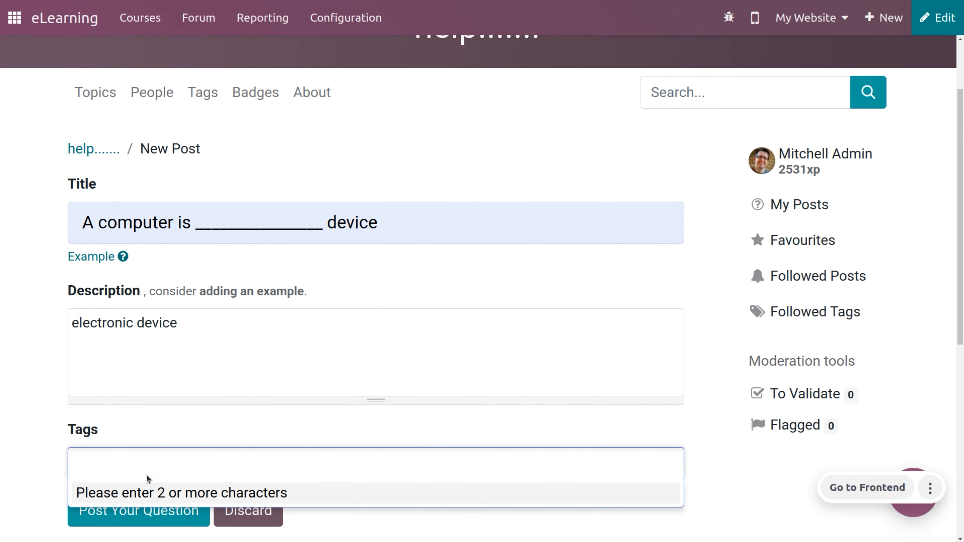
pyautogui.click(121, 465)
pyautogui.write('computer')
pyautogui.press('Return')
pyautogui.write('electron')
pyautogui.click(152, 510)
pyautogui.write('electronic')
pyautogui.press('Return')
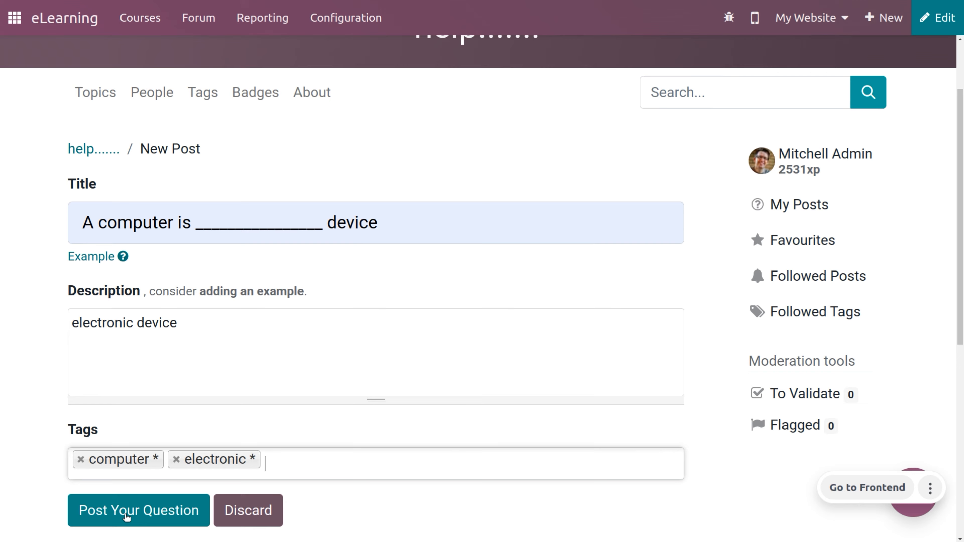
pyautogui.click(127, 517)
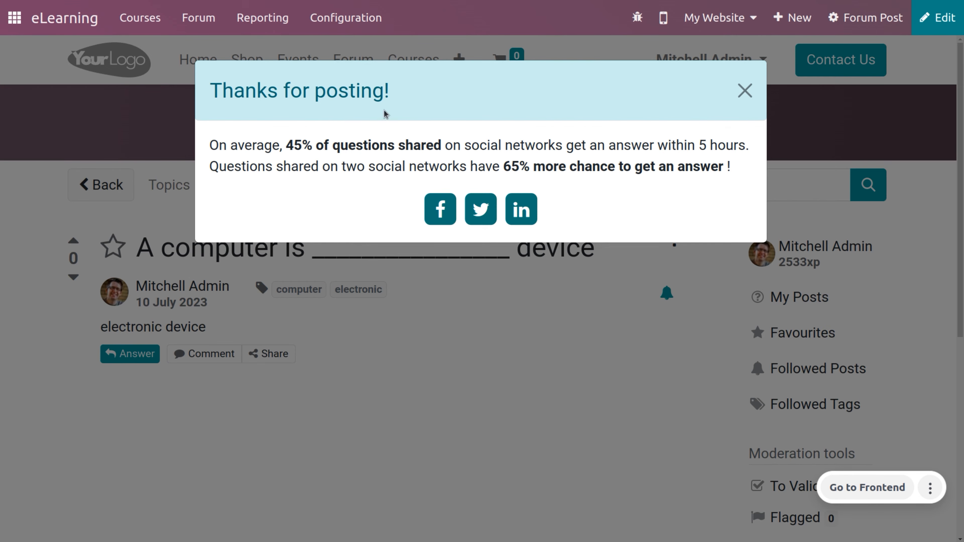
pyautogui.click(745, 92)
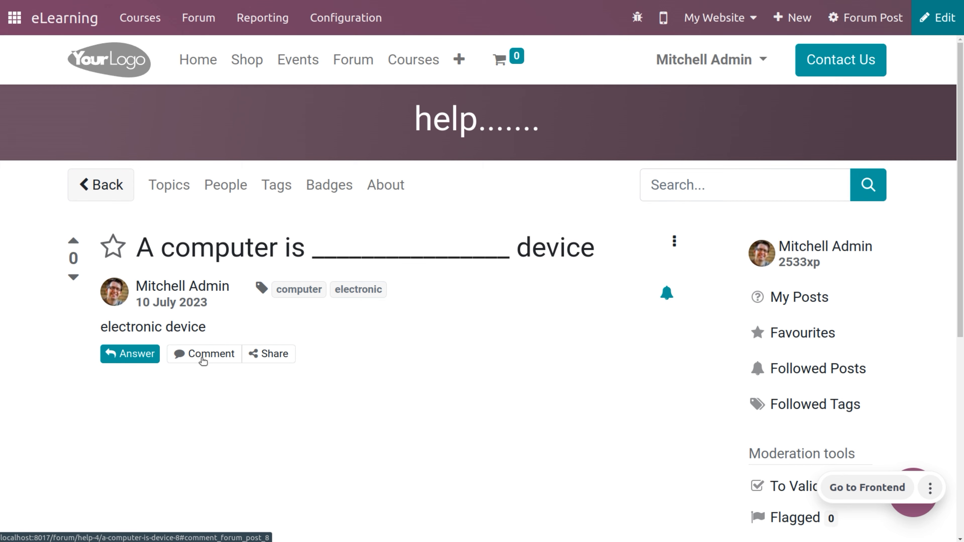
# - Log out of the administrator account, sign in as the demo user, and open the eLearning app
pyautogui.hotkey('alt', 'Left')
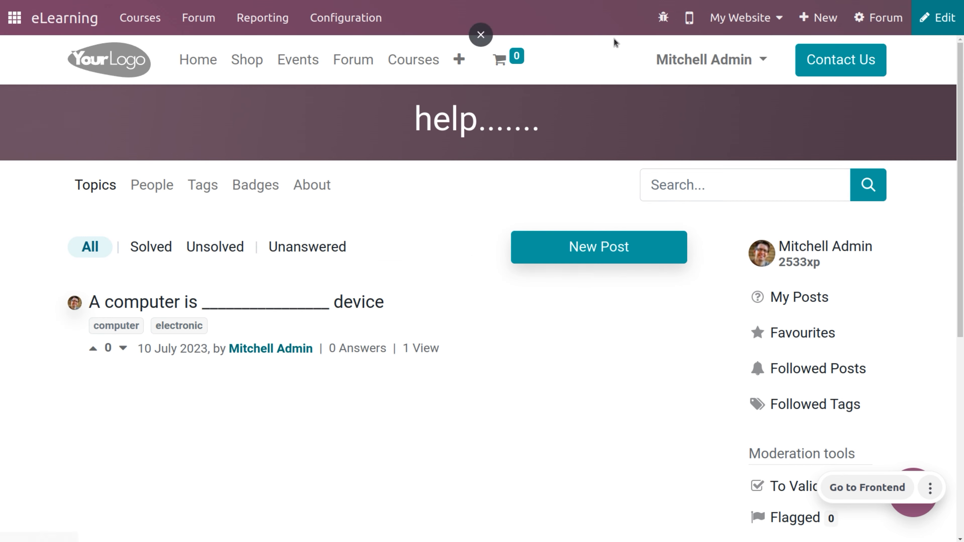
pyautogui.click(687, 53)
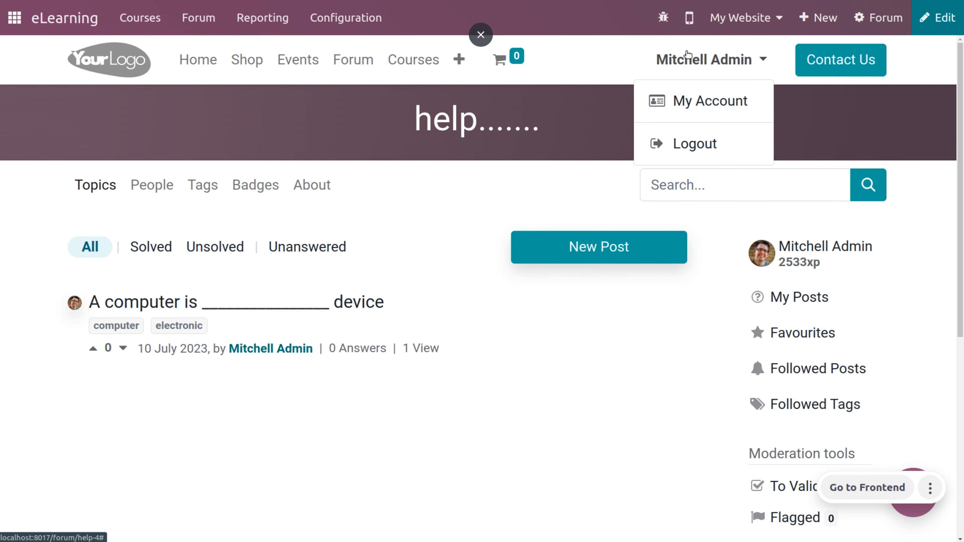
pyautogui.click(674, 151)
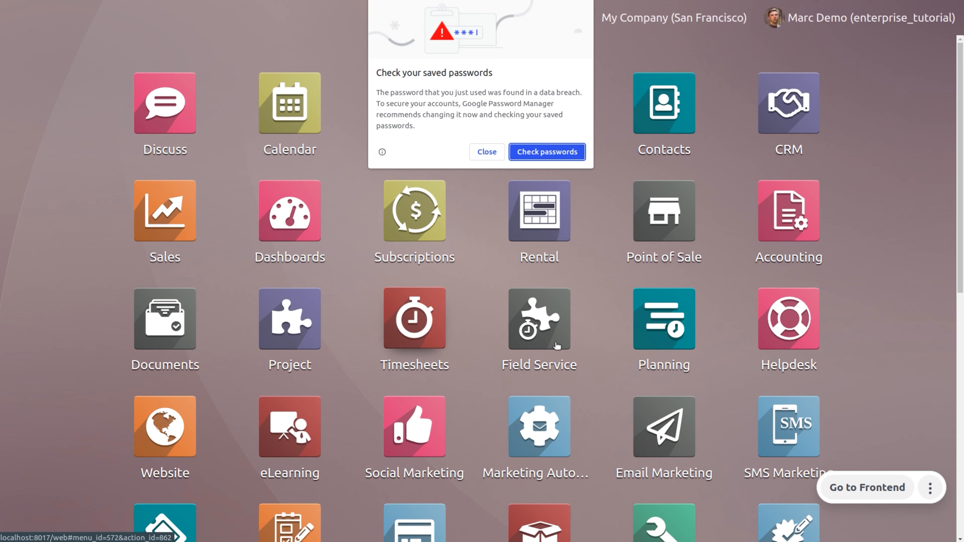
pyautogui.click(496, 156)
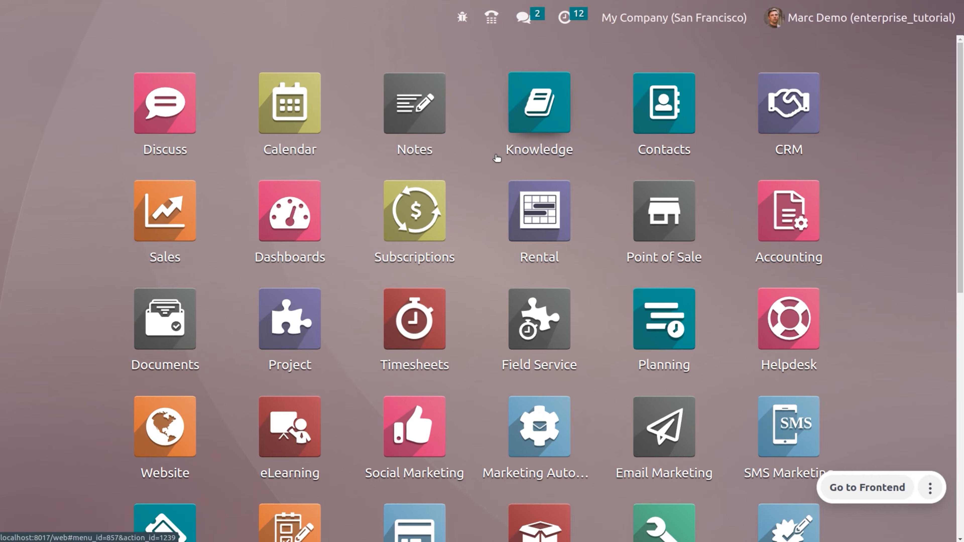
pyautogui.write('el')
pyautogui.press('Return')
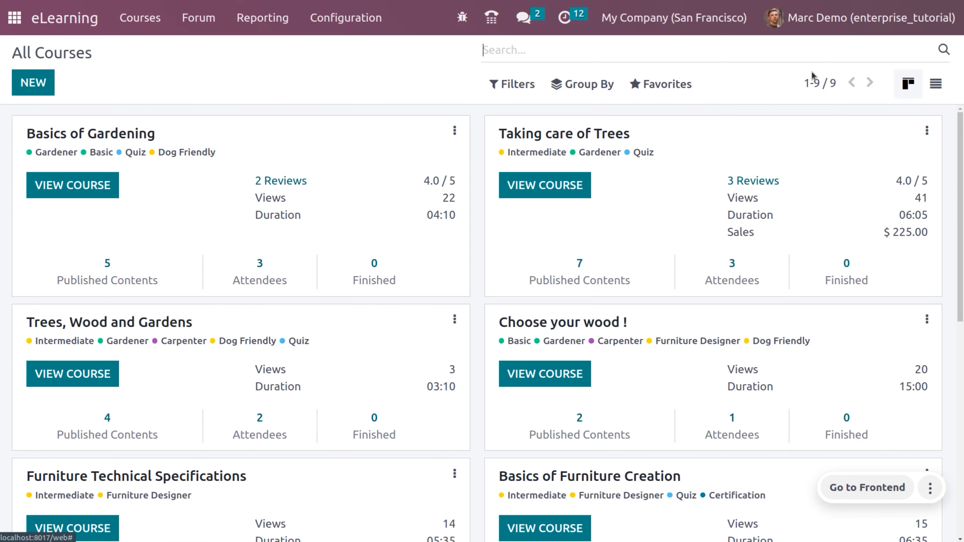
# - View the computer science course on the website and go from there to the "help......." forum
pyautogui.moveTo(960, 270); pyautogui.dragTo(962, 490)
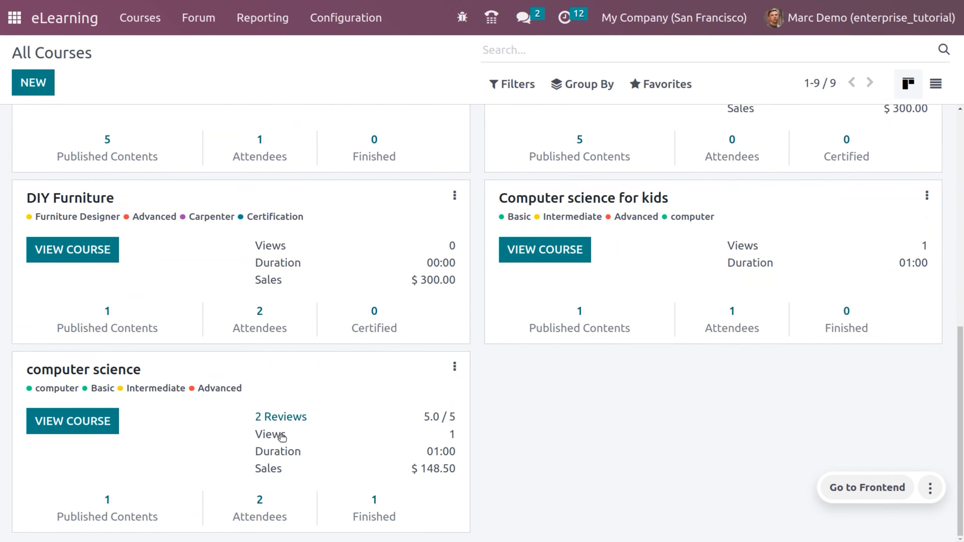
pyautogui.click(82, 420)
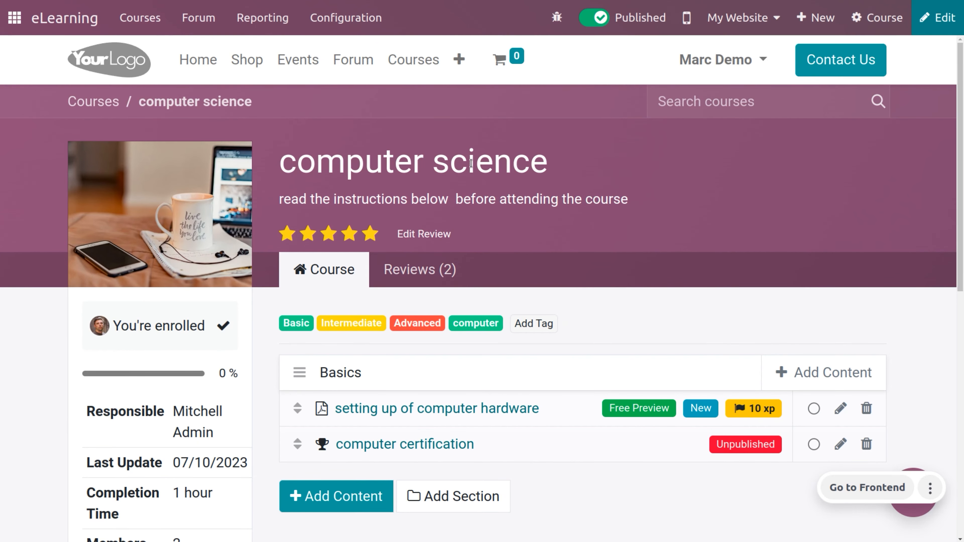
pyautogui.click(355, 61)
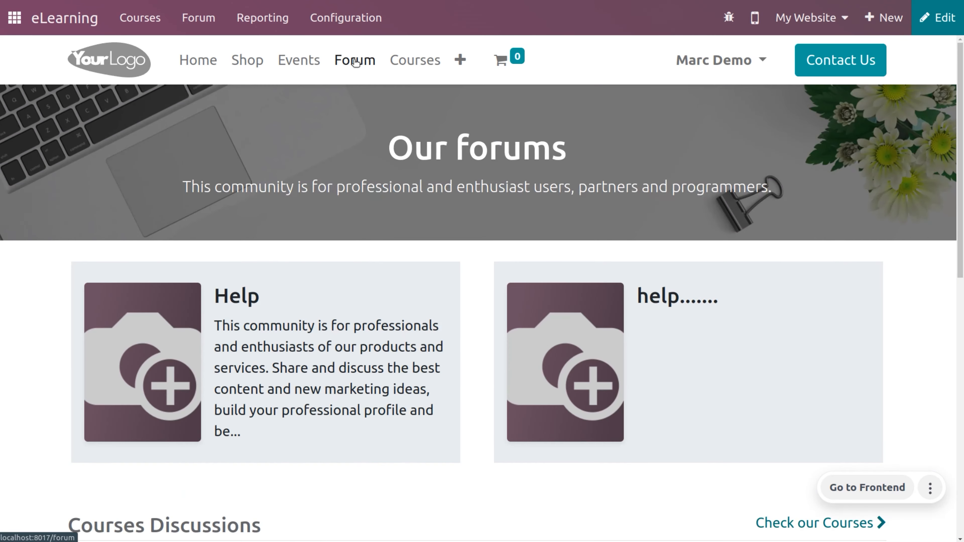
pyautogui.click(666, 303)
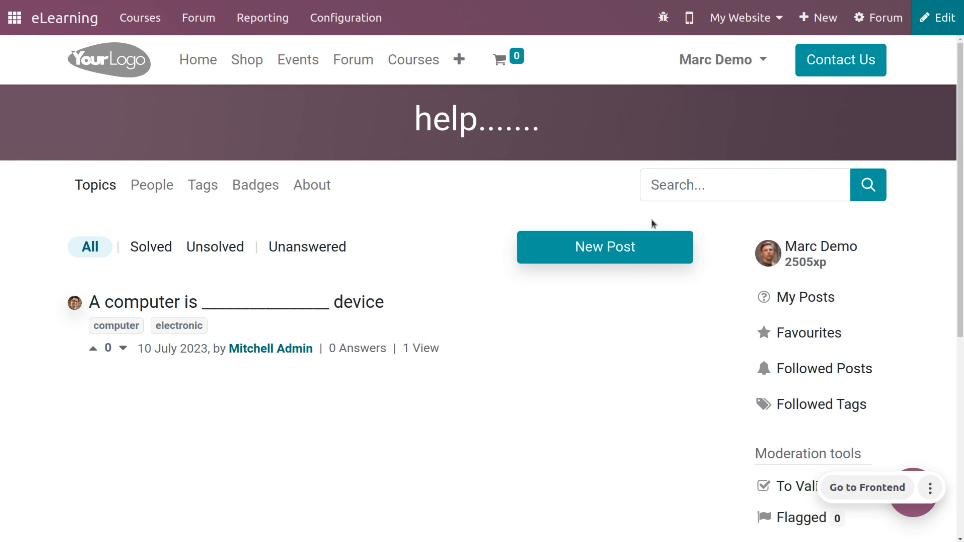
# - Upvote the "A computer is ________________ device" question and open it from the topics filtered by the electronic tag
pyautogui.scroll(-1, 963, 283)
pyautogui.scroll(-2, 962, 283)
pyautogui.scroll(3, 930, 228)
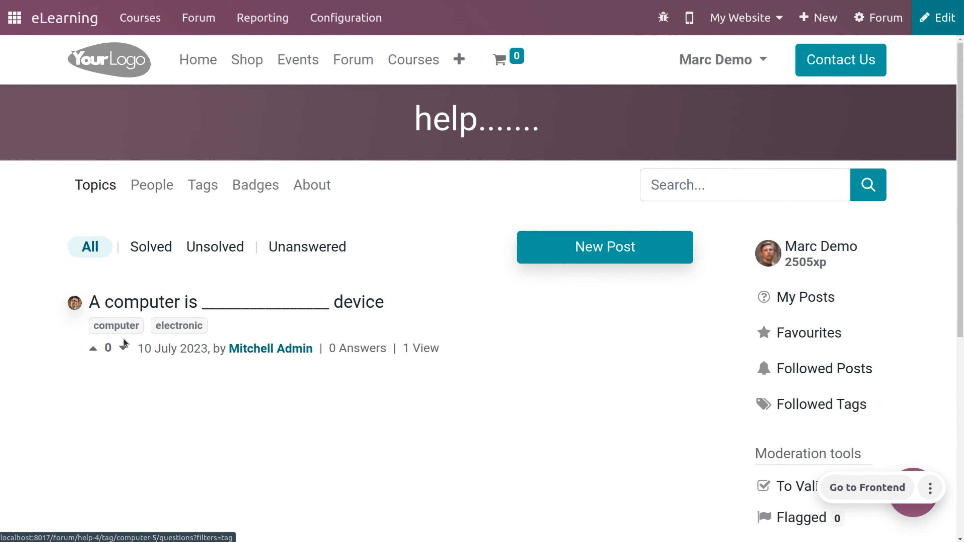
pyautogui.click(98, 348)
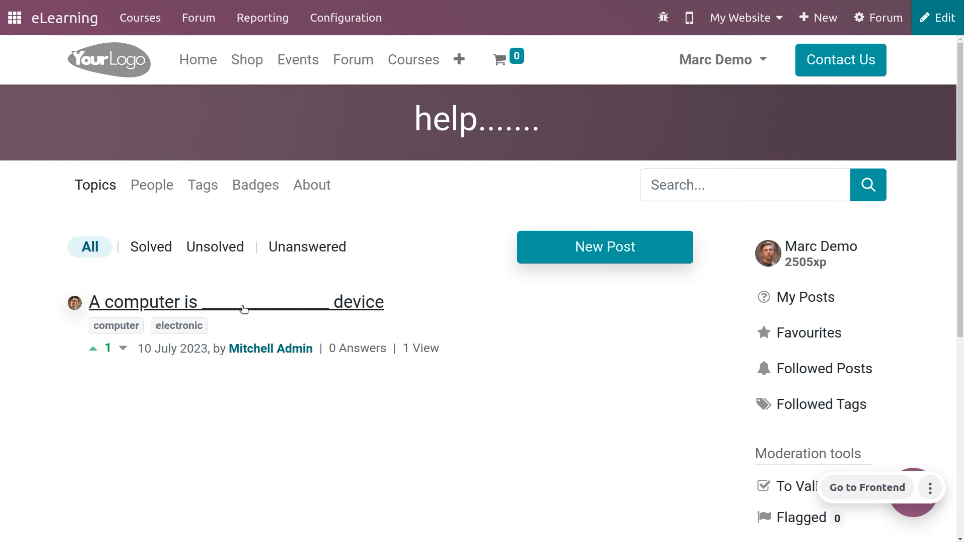
pyautogui.click(197, 333)
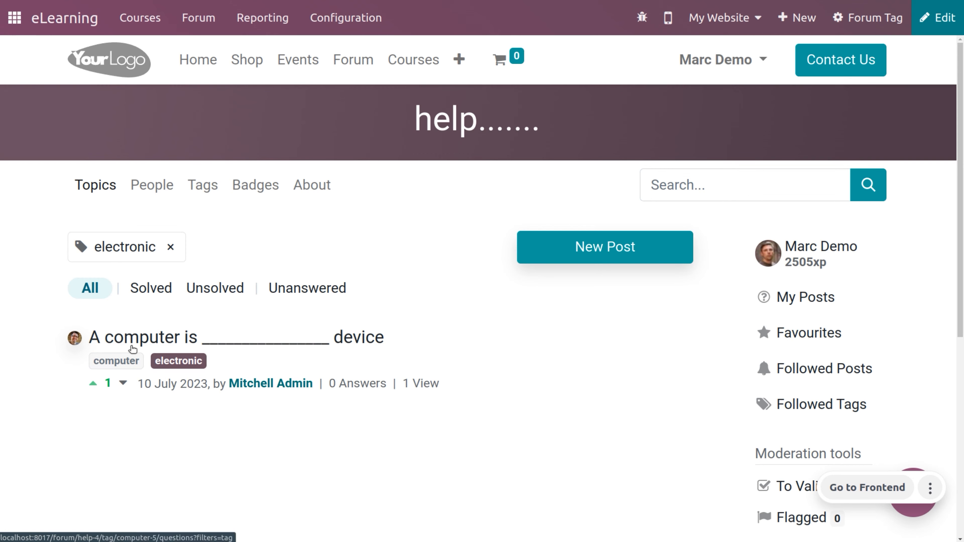
pyautogui.click(235, 337)
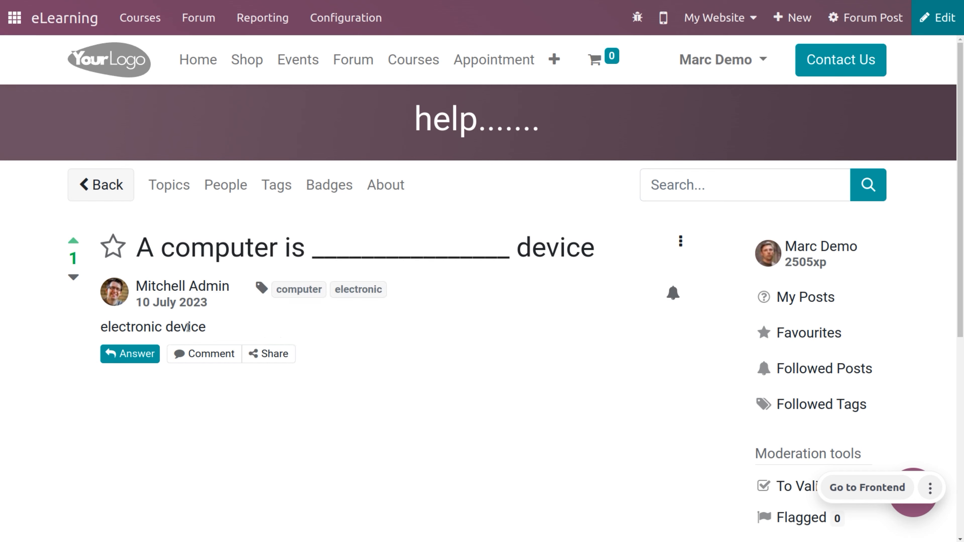
# - Post the answer "electronic" to the question and dismiss the sharing dialog
pyautogui.click(152, 358)
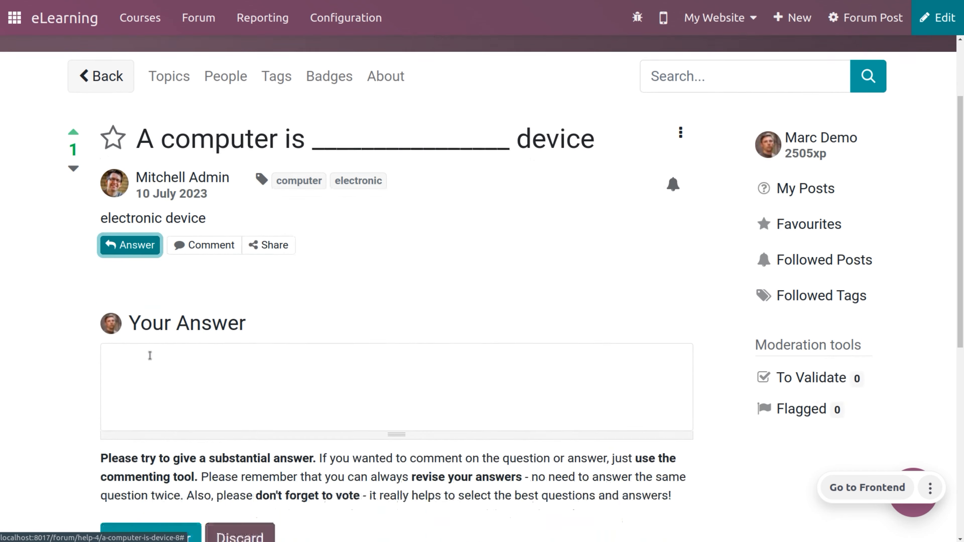
pyautogui.write('electr')
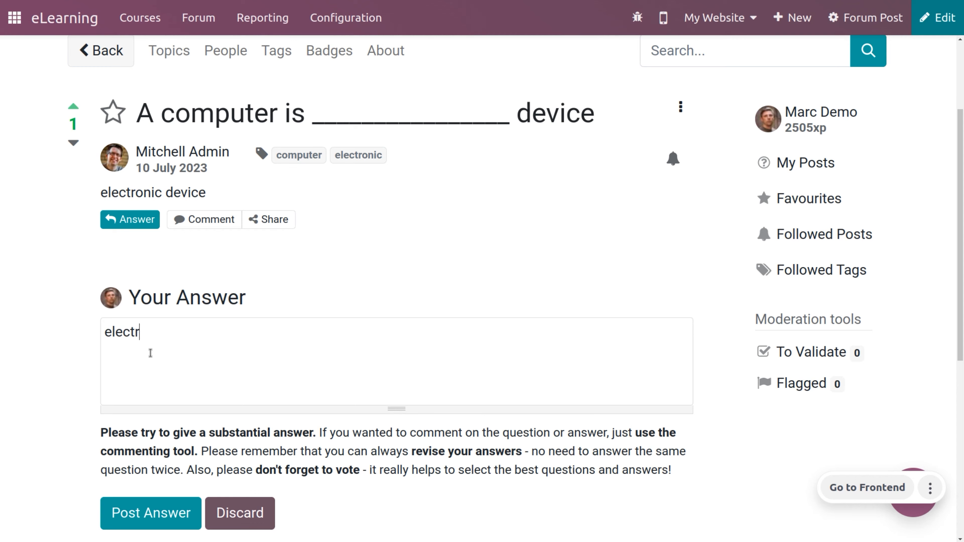
pyautogui.write('onic')
pyautogui.click(166, 515)
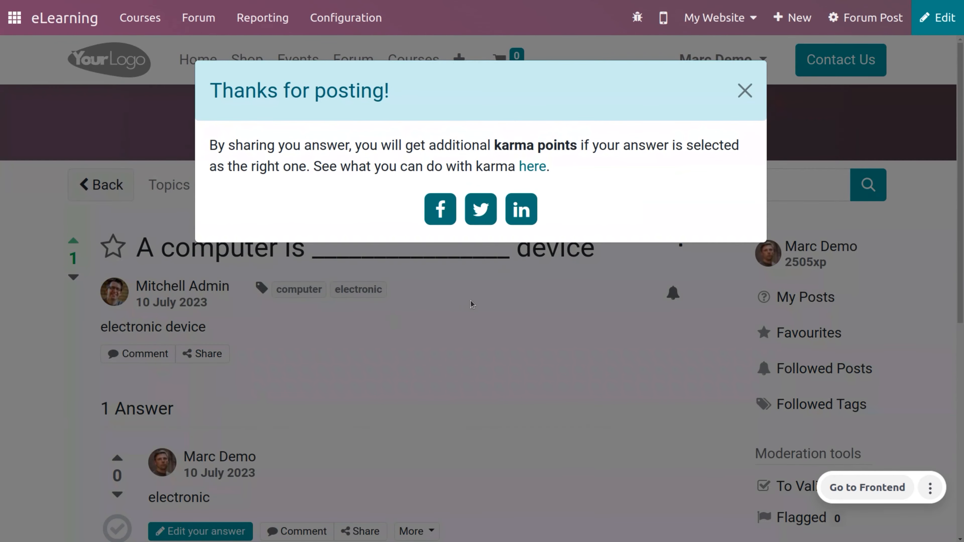
pyautogui.click(743, 90)
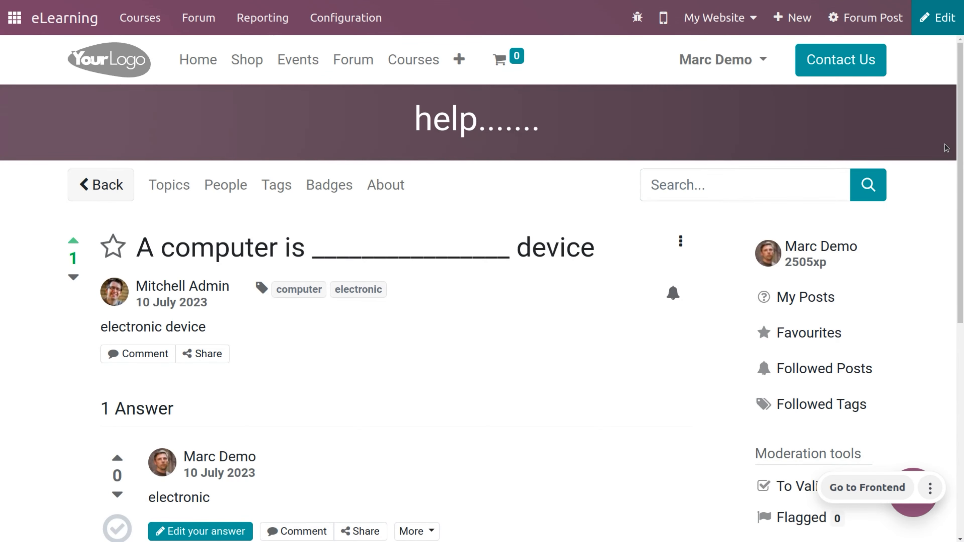
# - Post the comment "computer device" on the "electronic" answer
pyautogui.scroll(-1, 960, 228)
pyautogui.scroll(-1, 962, 238)
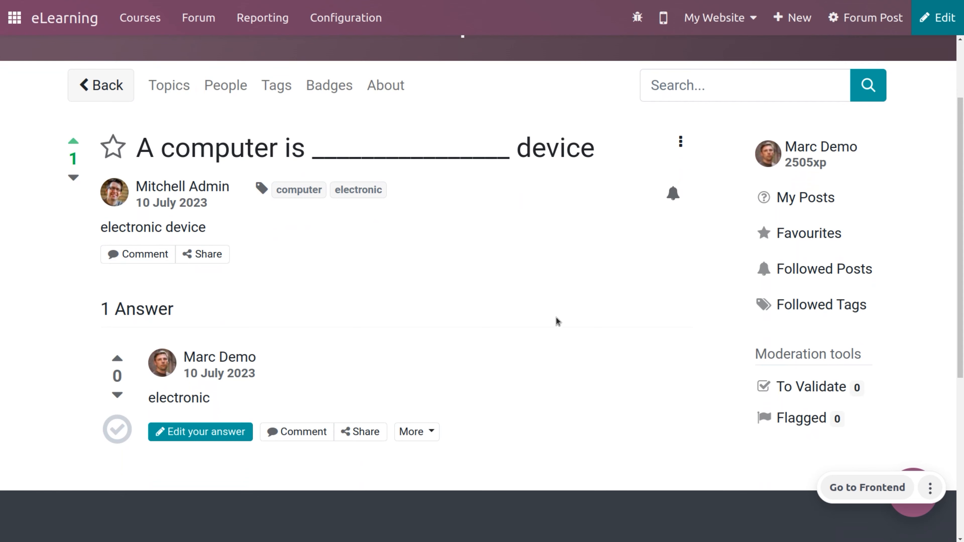
pyautogui.click(313, 432)
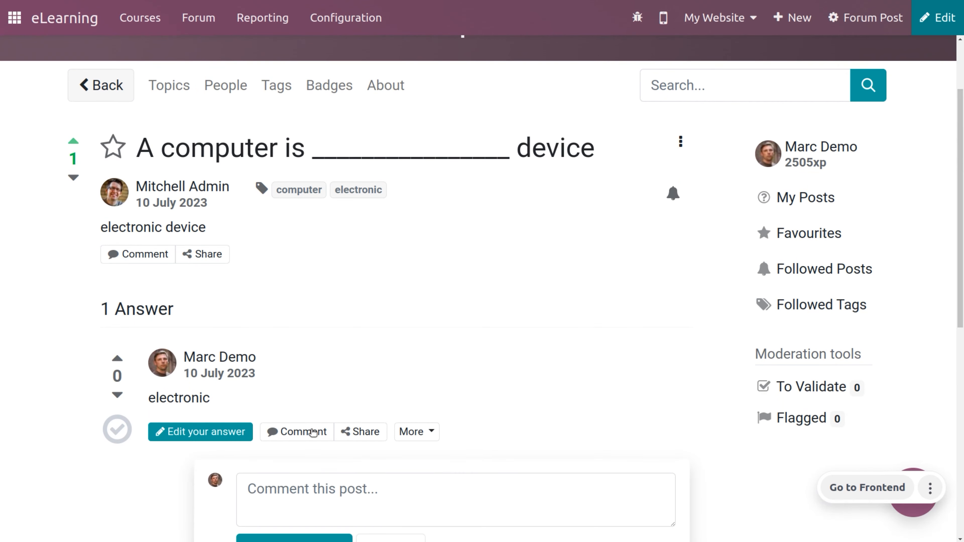
pyautogui.click(339, 510)
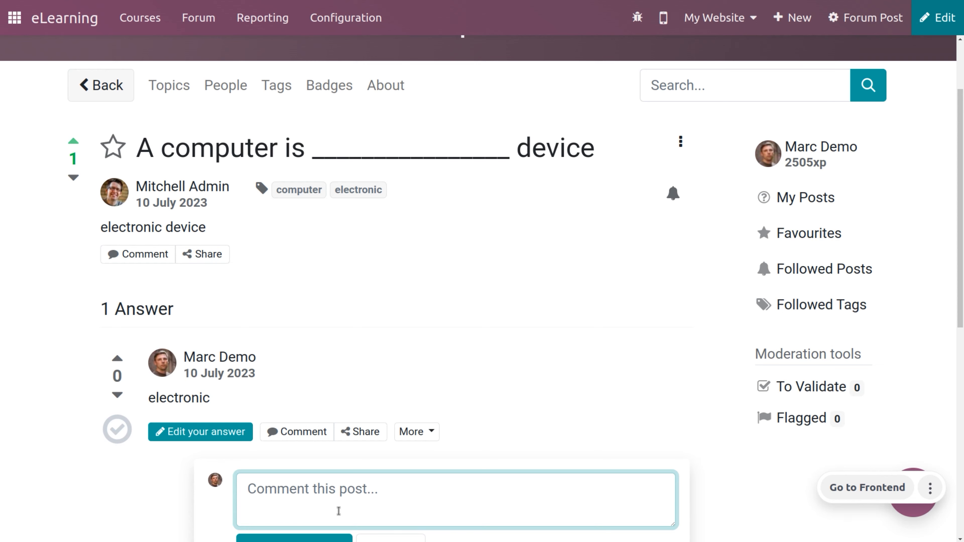
pyautogui.write('computer deb')
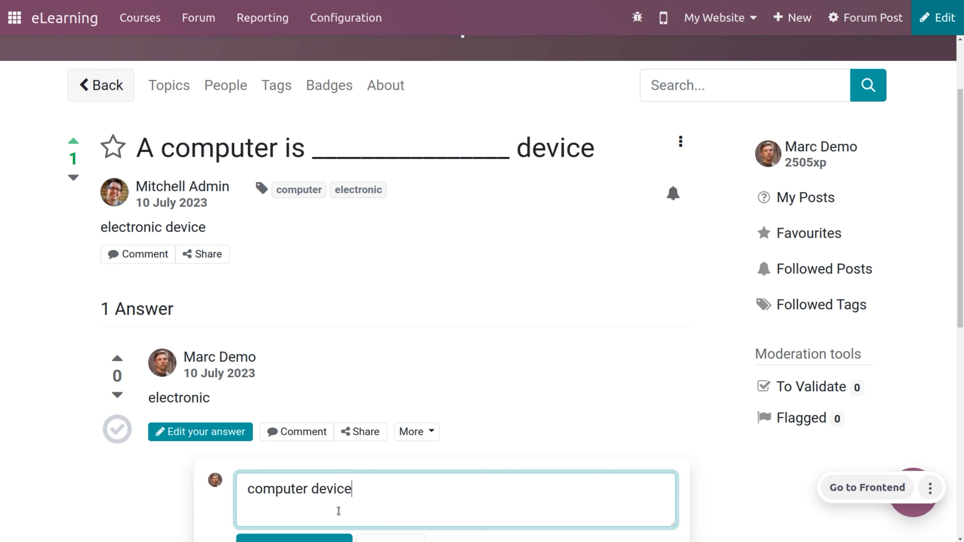
pyautogui.moveTo(952, 183); pyautogui.dragTo(962, 196)
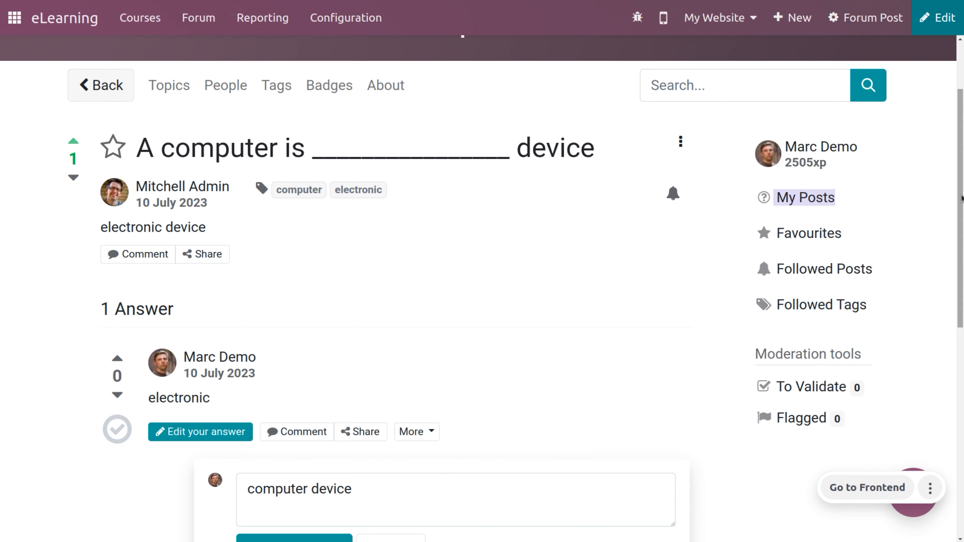
pyautogui.moveTo(962, 216); pyautogui.dragTo(962, 326)
pyautogui.click(298, 356)
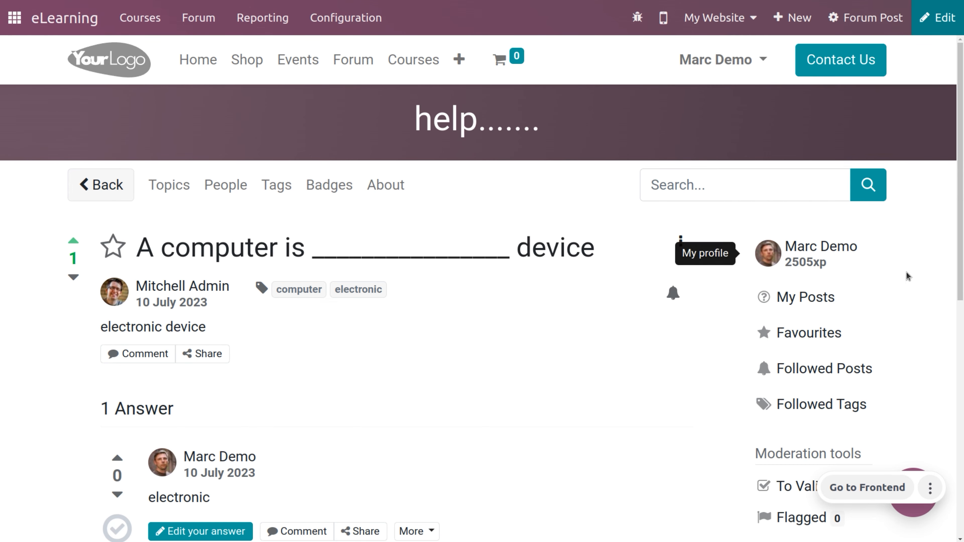
# - Log out of the demo account and sign in as the administrator with the login and account password
pyautogui.moveTo(961, 262); pyautogui.dragTo(962, 237)
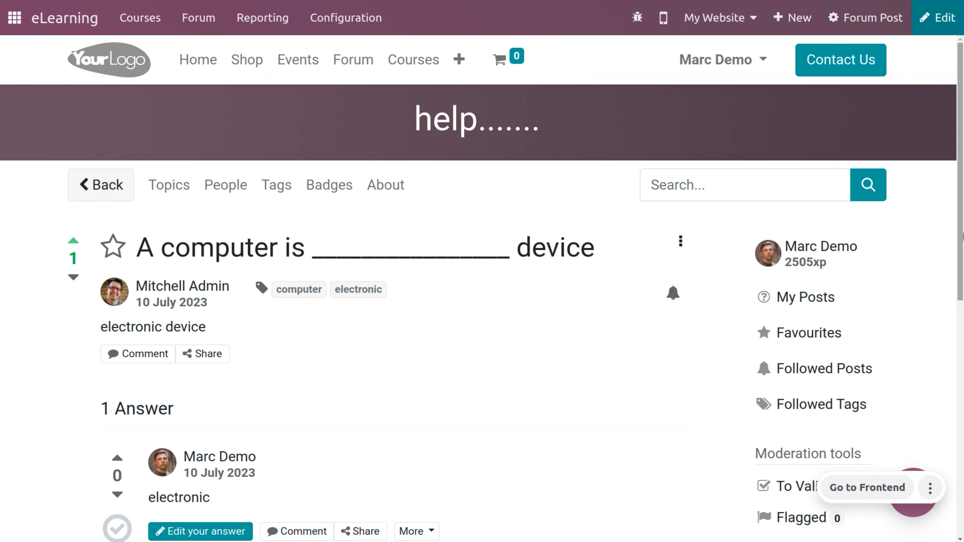
pyautogui.click(732, 59)
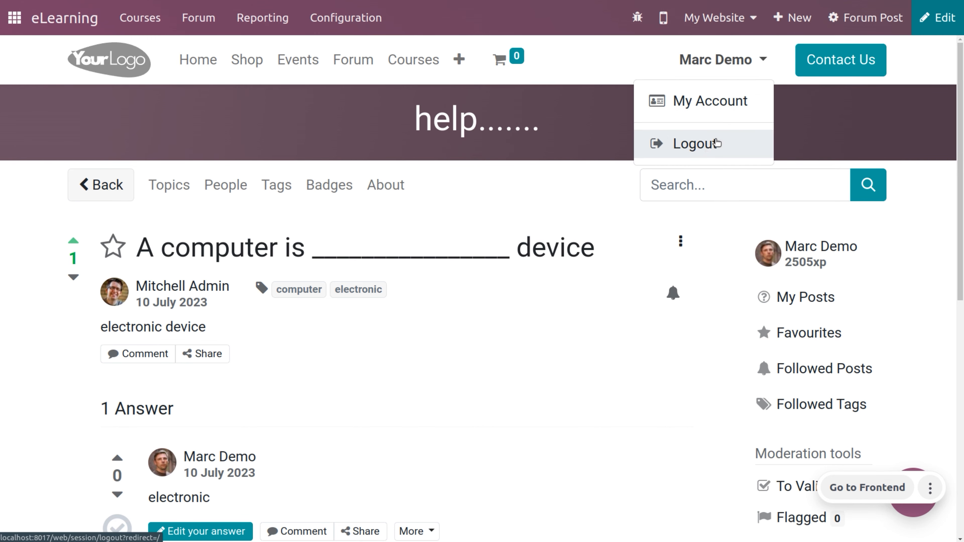
pyautogui.click(701, 103)
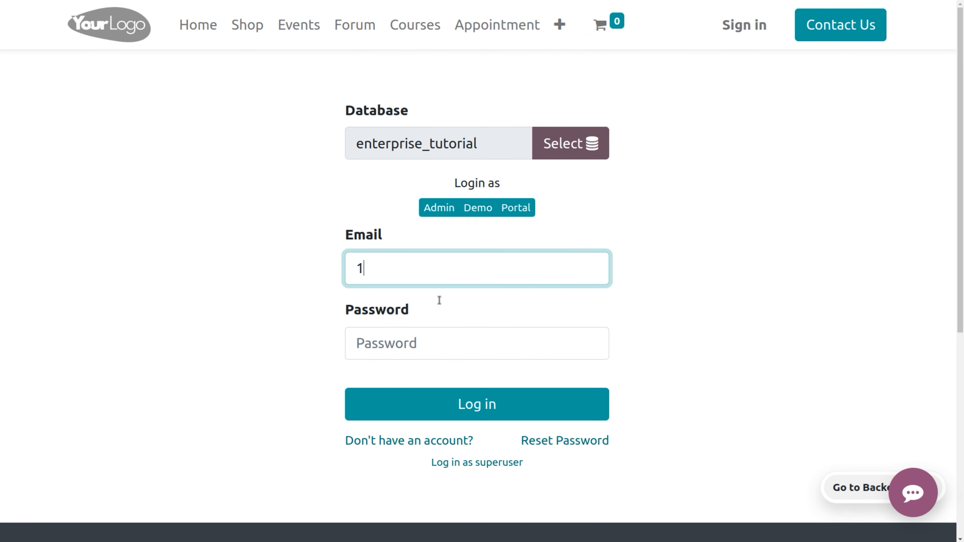
pyautogui.press('Tab')
pyautogui.write('1')
pyautogui.click(447, 404)
# - Open the eLearning app and display the list of all forum posts
pyautogui.write('e')
pyautogui.press('Return')
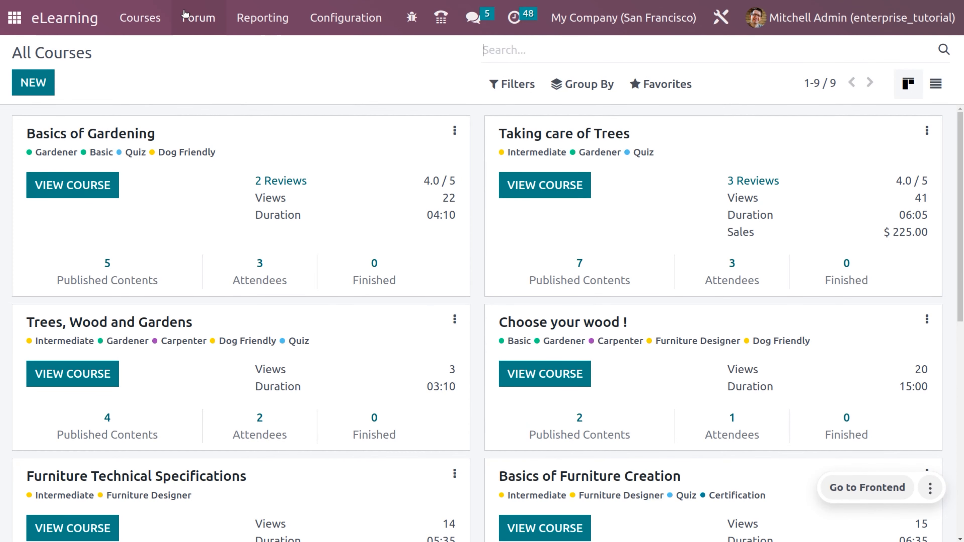
pyautogui.click(207, 19)
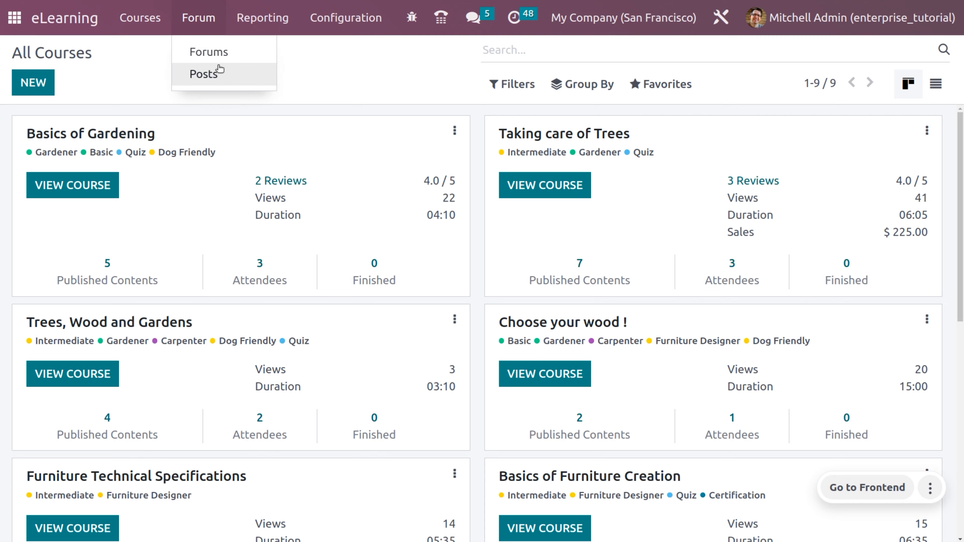
pyautogui.click(217, 72)
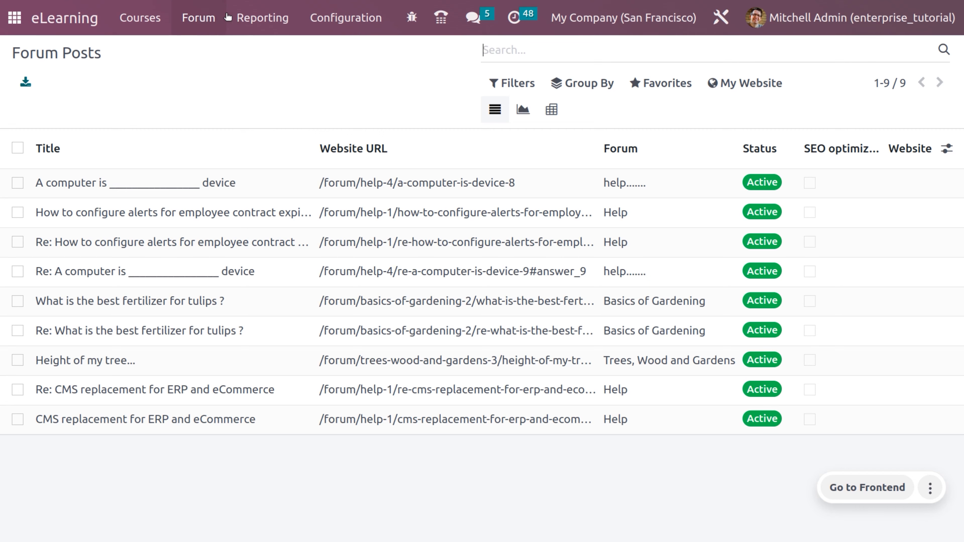
# - View the settings record of the "help......." forum from the forums list, and return to the list
pyautogui.click(200, 17)
pyautogui.click(212, 52)
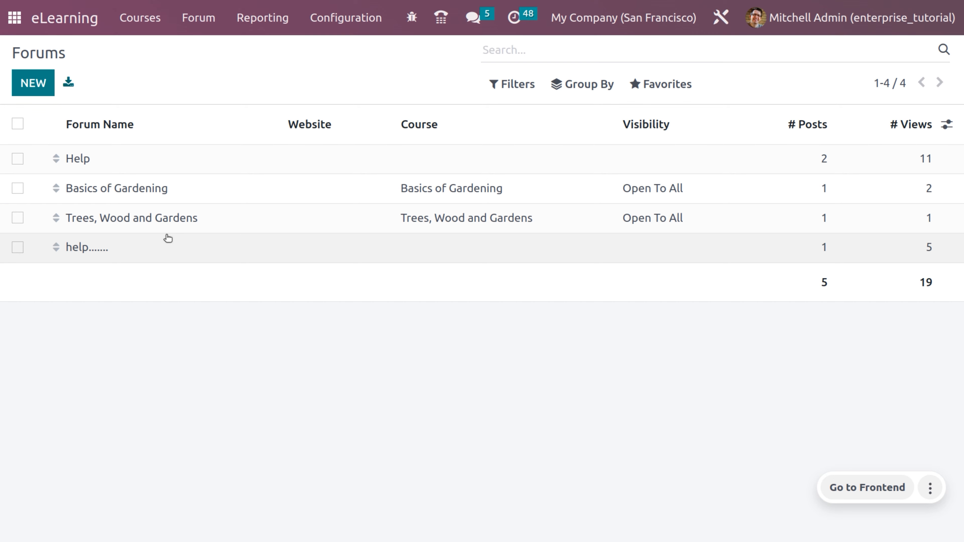
pyautogui.click(162, 246)
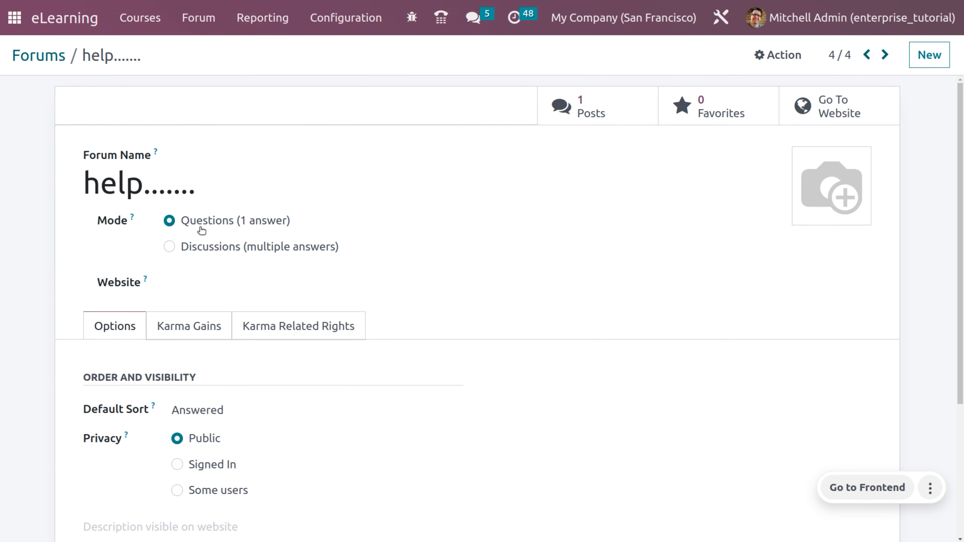
pyautogui.click(53, 58)
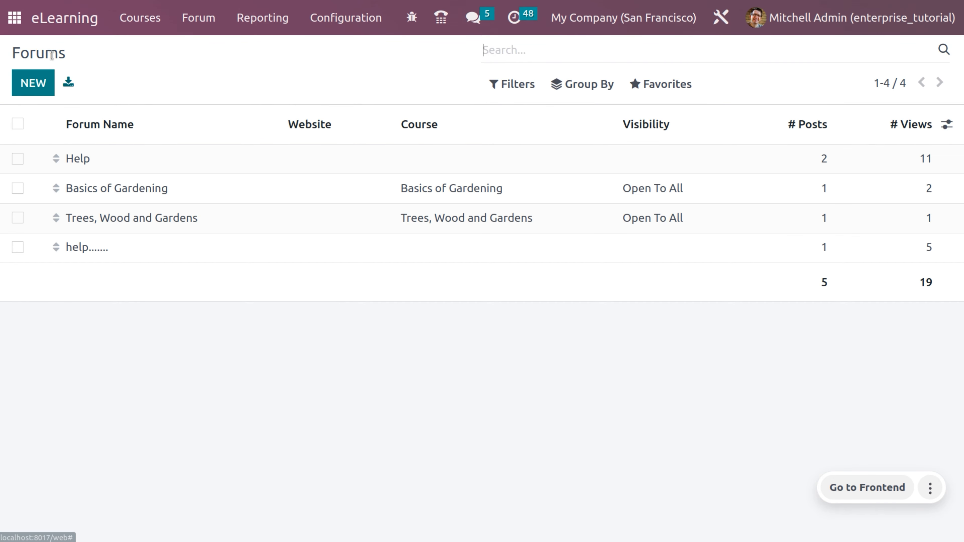
# - Find the "computer science" course among all courses and view its website page
pyautogui.click(121, 21)
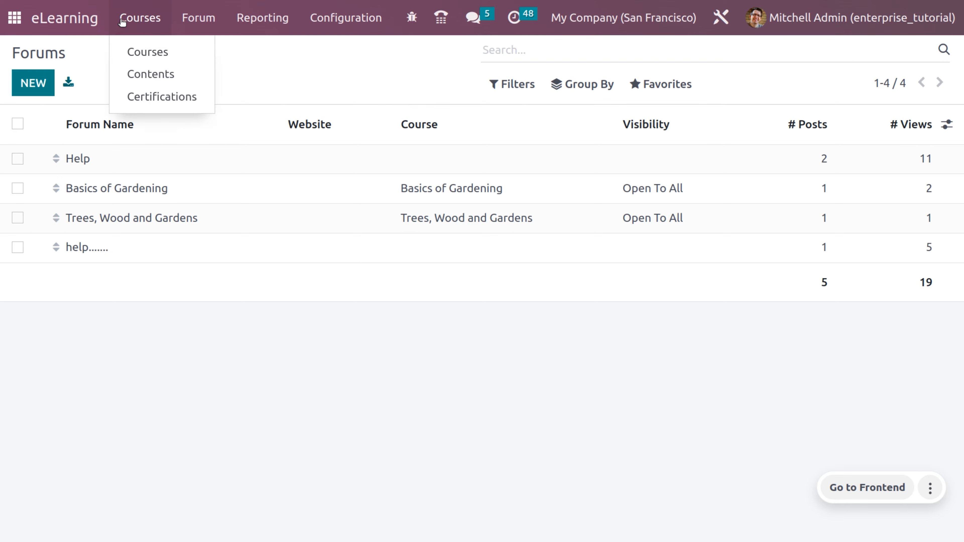
pyautogui.click(139, 52)
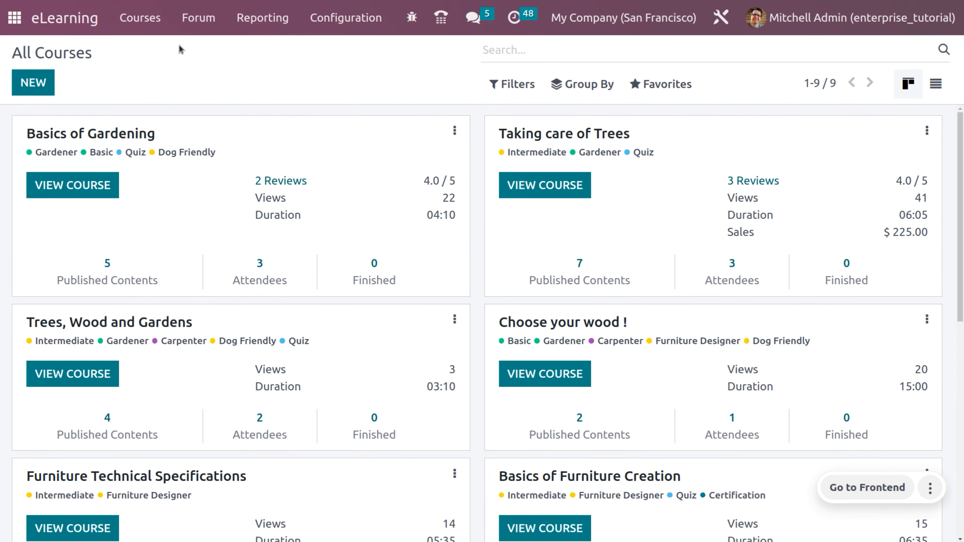
pyautogui.scroll(-4, 482, 323)
pyautogui.scroll(-5, 482, 322)
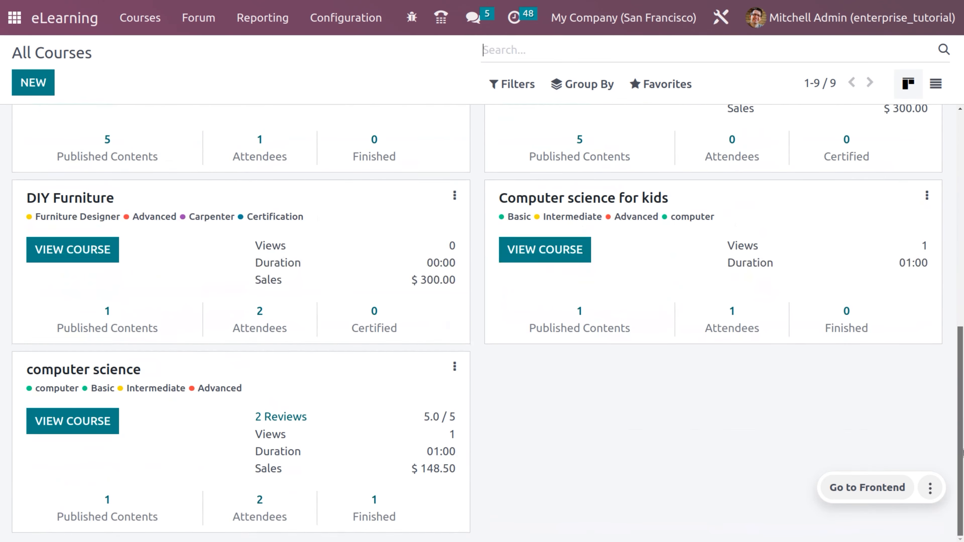
pyautogui.click(71, 420)
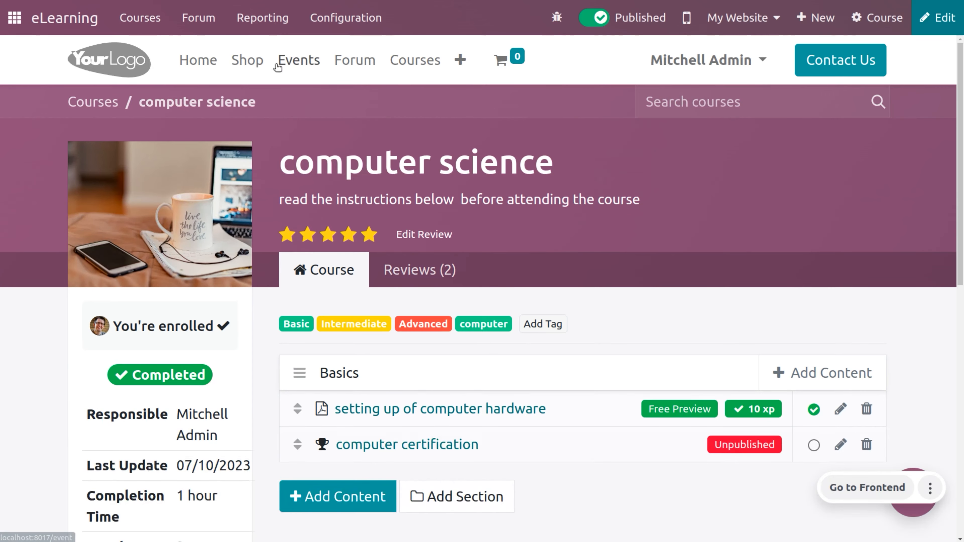
# - Open the "A computer is ________________ device" question in the "help......." forum on the website
pyautogui.click(359, 63)
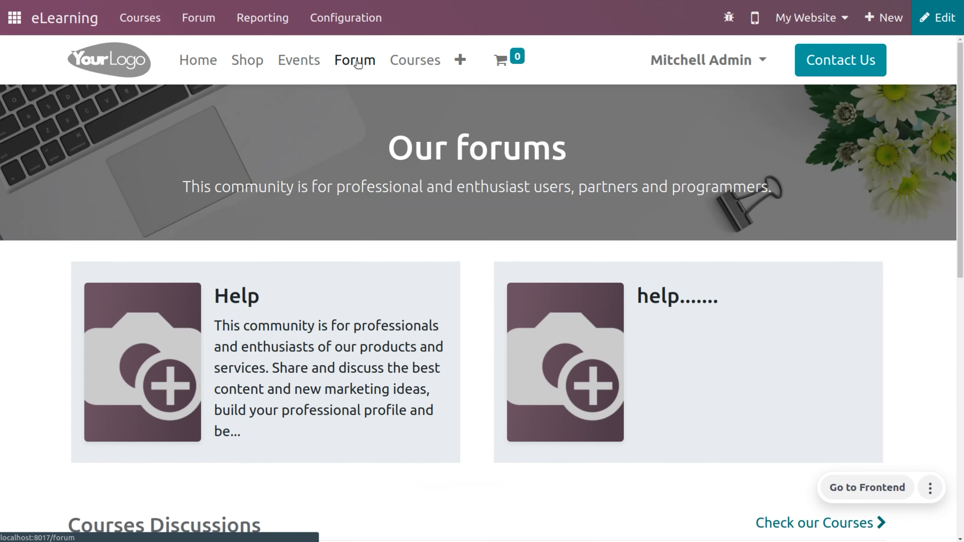
pyautogui.click(653, 301)
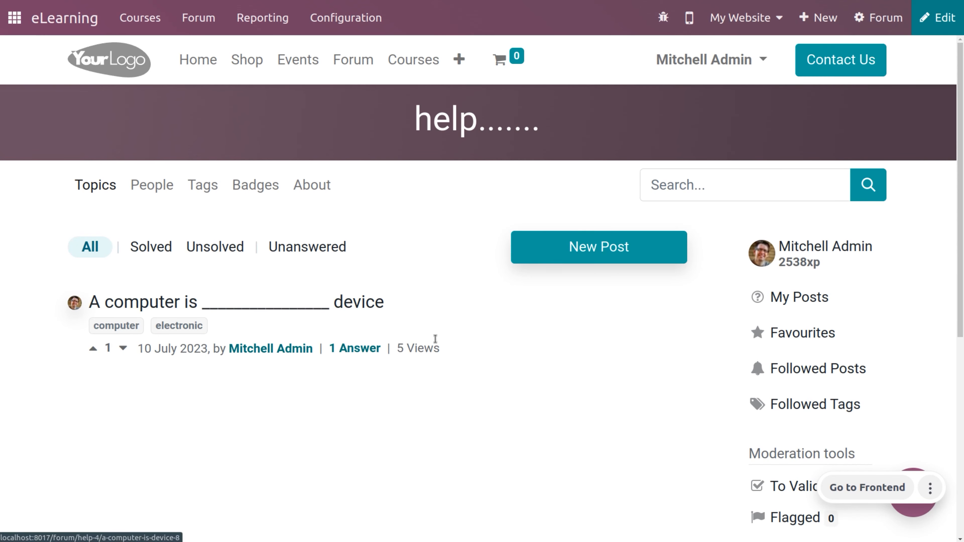
pyautogui.click(361, 349)
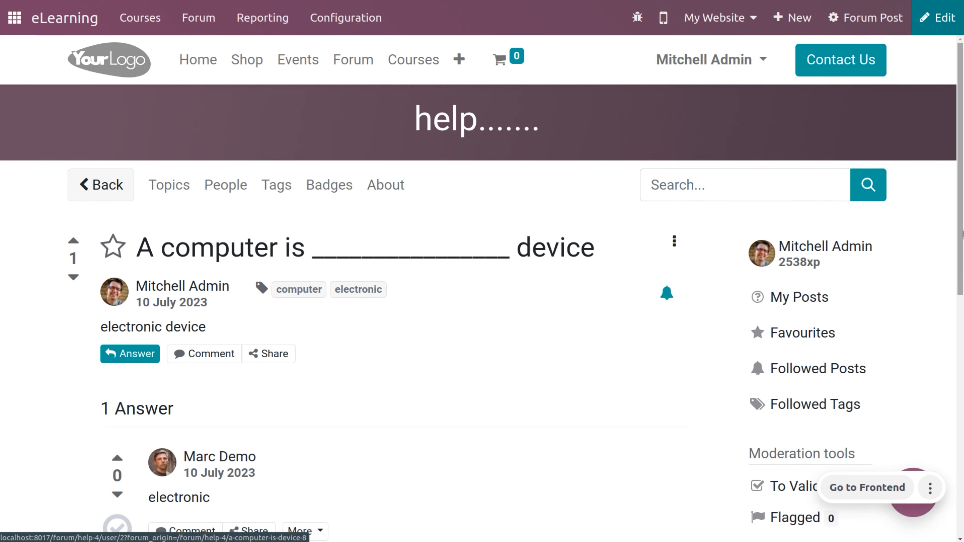
# - Examine the answer and its comment, check the actions available for the "computer device" comment, and close them
pyautogui.moveTo(962, 234); pyautogui.dragTo(963, 374)
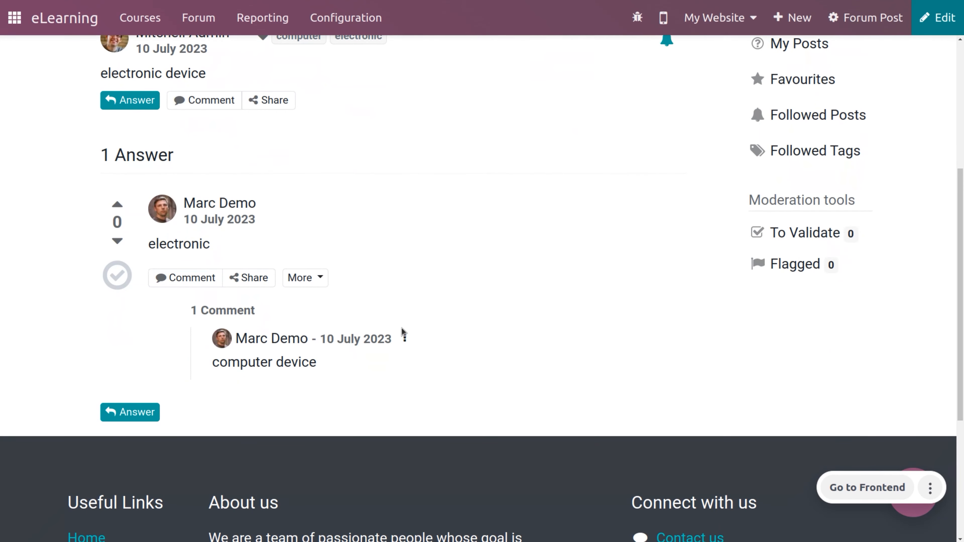
pyautogui.click(405, 343)
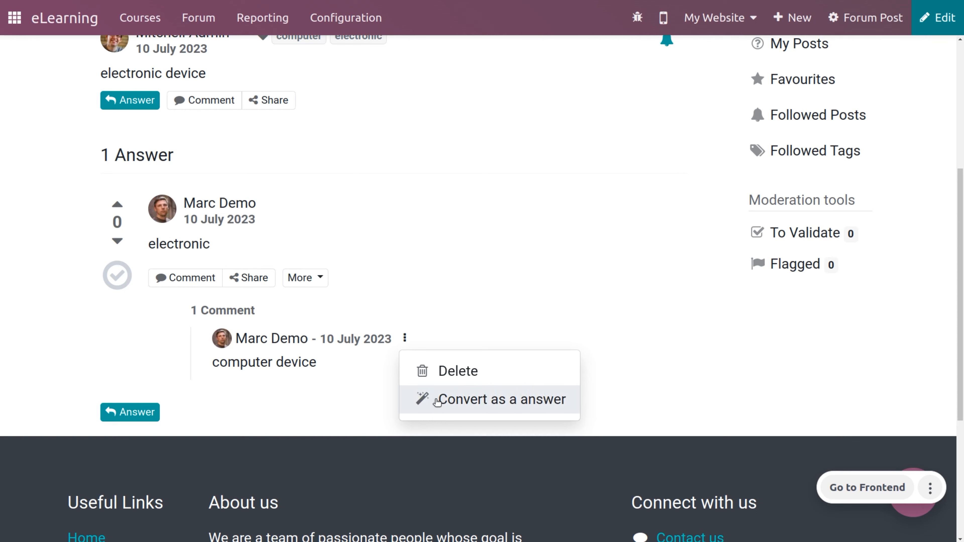
pyautogui.click(515, 312)
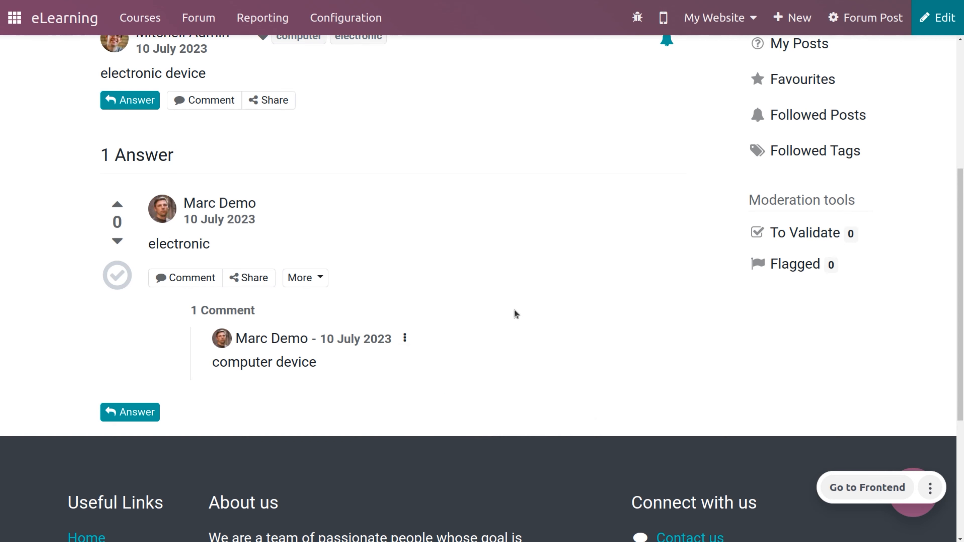
pyautogui.scroll(3, 835, 197)
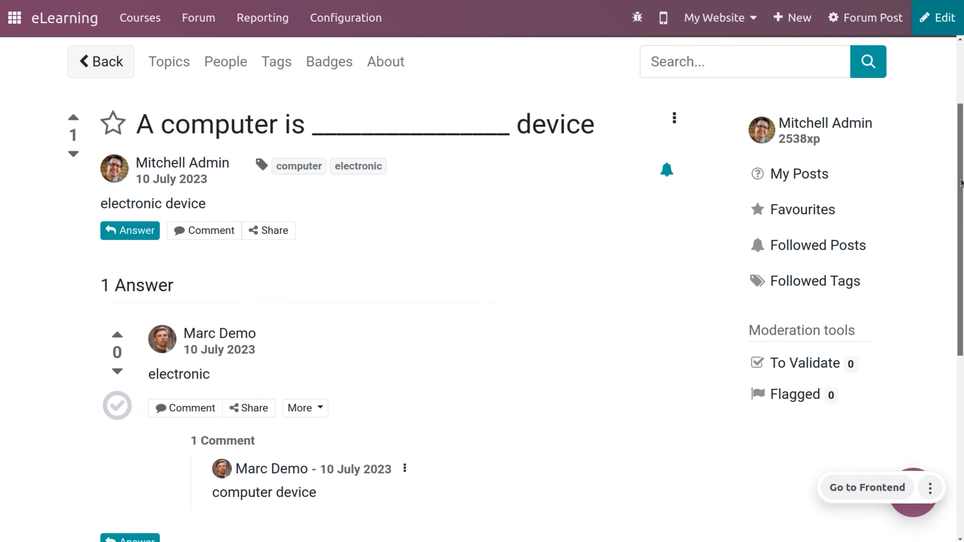
# - Review the forum's My Posts, Favourites, Followed Posts and Followed Tags views, plus the To Validate and Flagged moderation queues
pyautogui.click(798, 173)
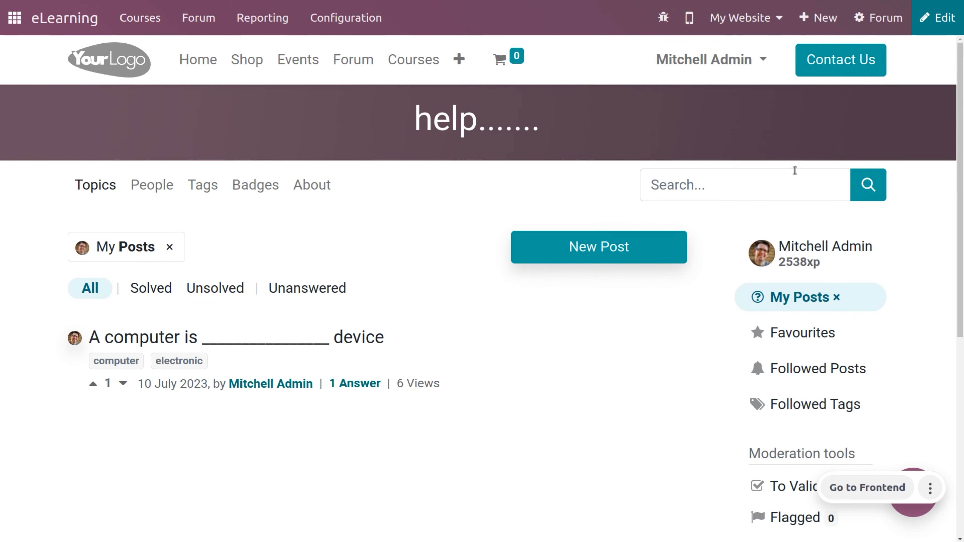
pyautogui.click(802, 331)
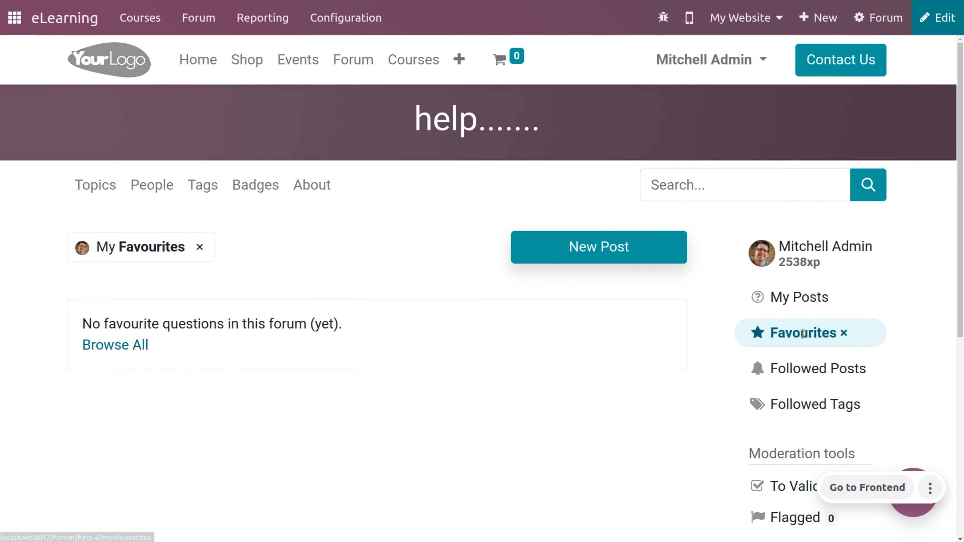
pyautogui.click(808, 374)
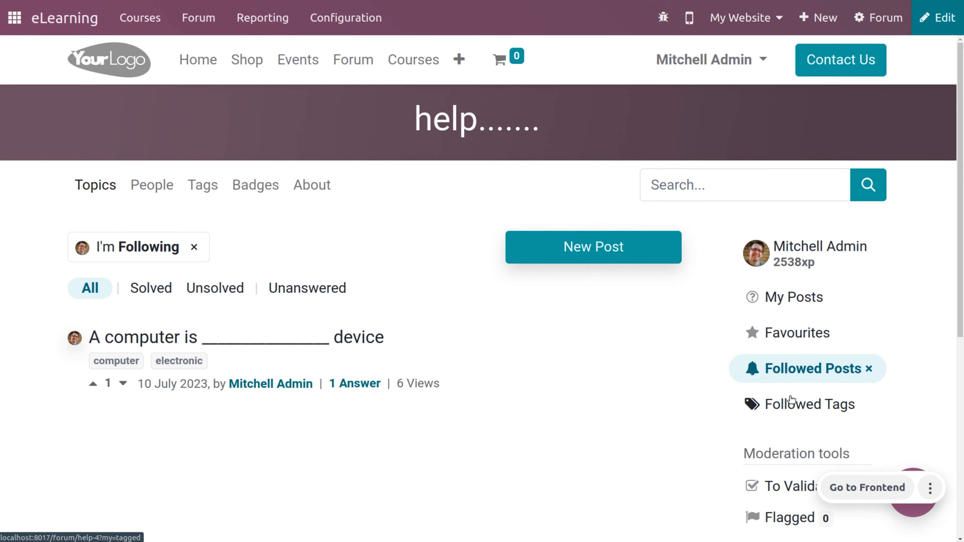
pyautogui.click(791, 405)
pyautogui.scroll(-3, 962, 380)
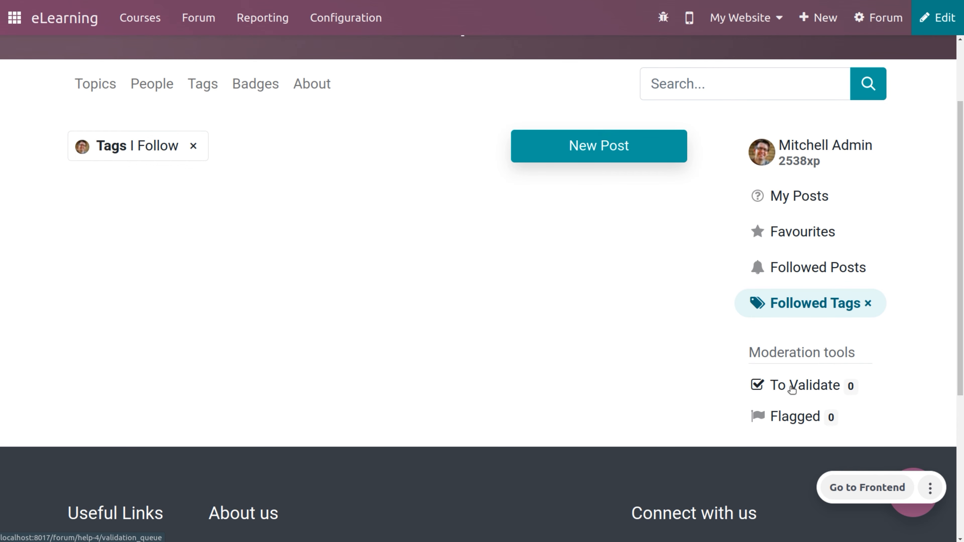
pyautogui.click(792, 387)
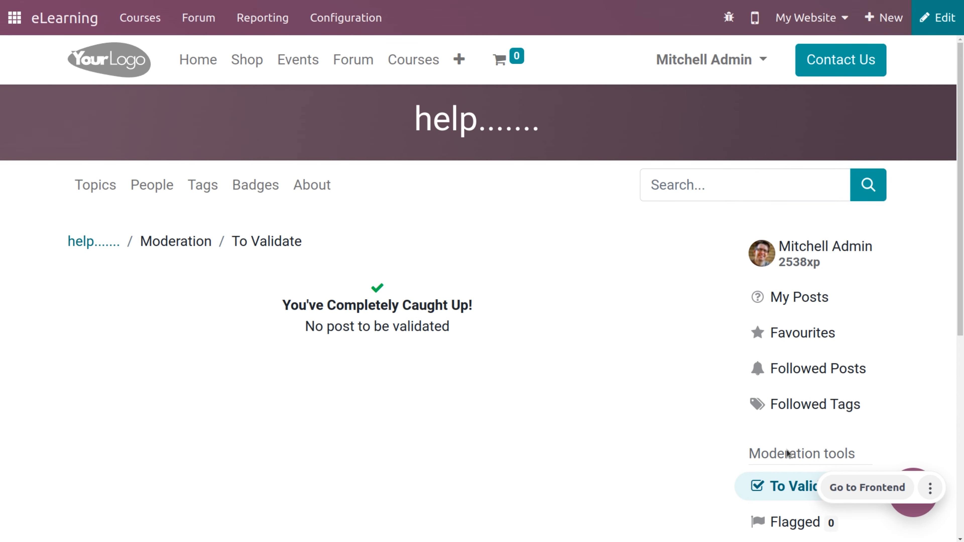
pyautogui.click(794, 521)
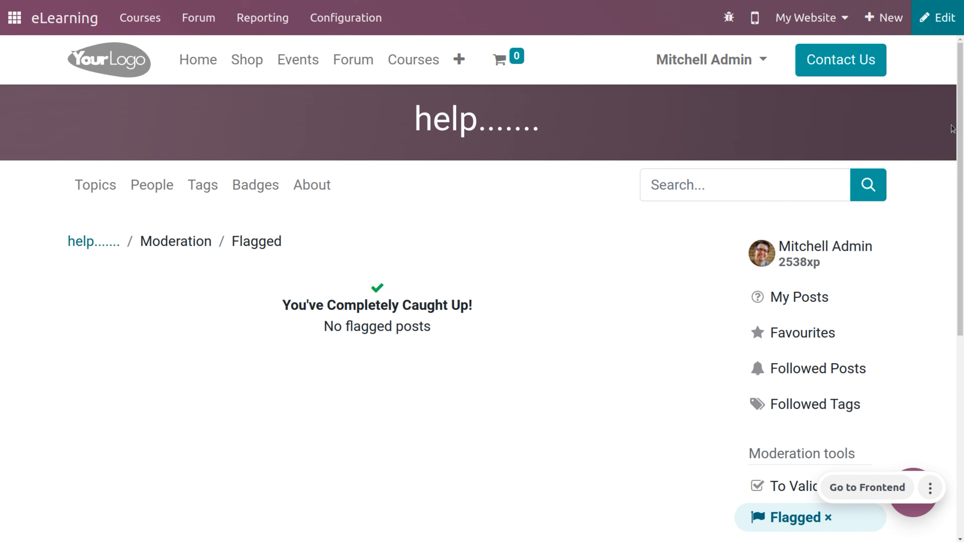
# - Start a new course group in the eLearning configuration and name it "level"
pyautogui.click(365, 27)
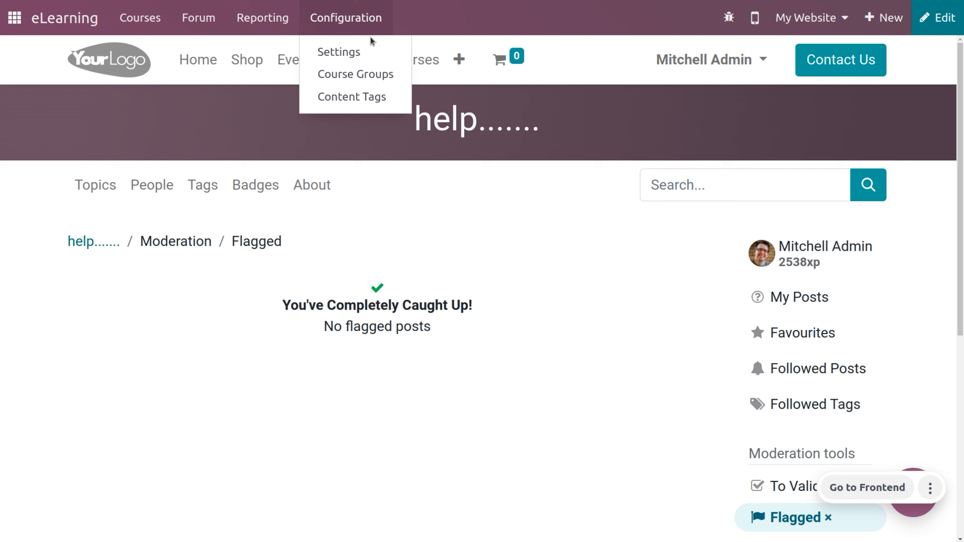
pyautogui.click(380, 78)
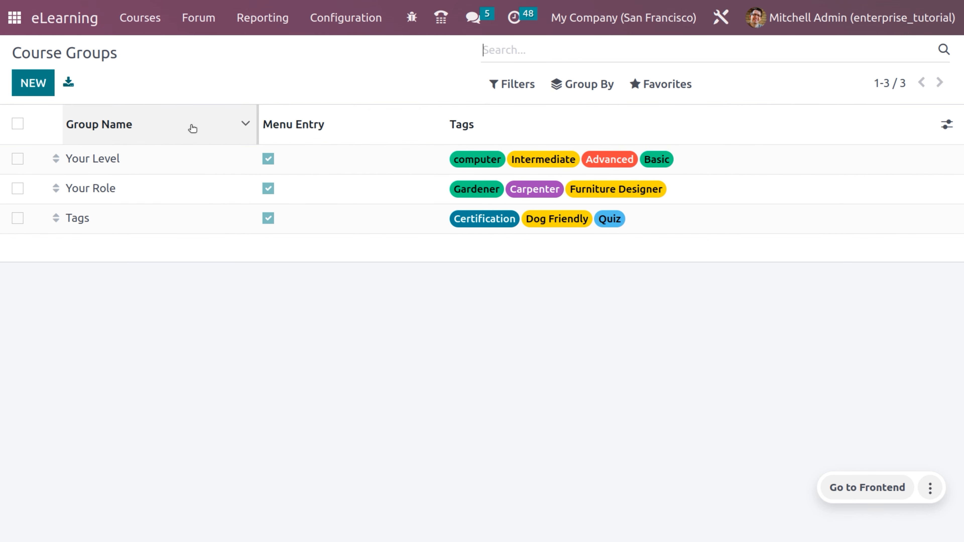
pyautogui.moveTo(191, 130)
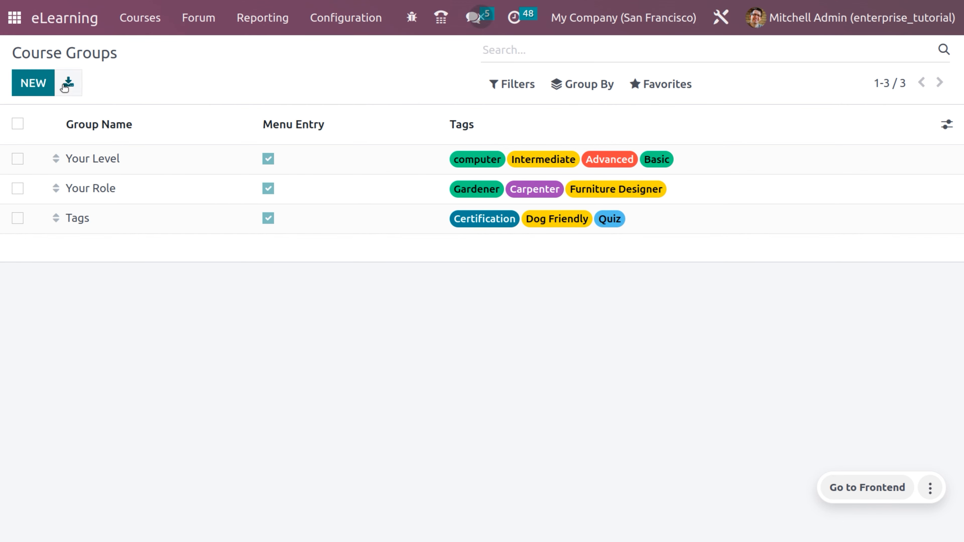
pyautogui.click(32, 84)
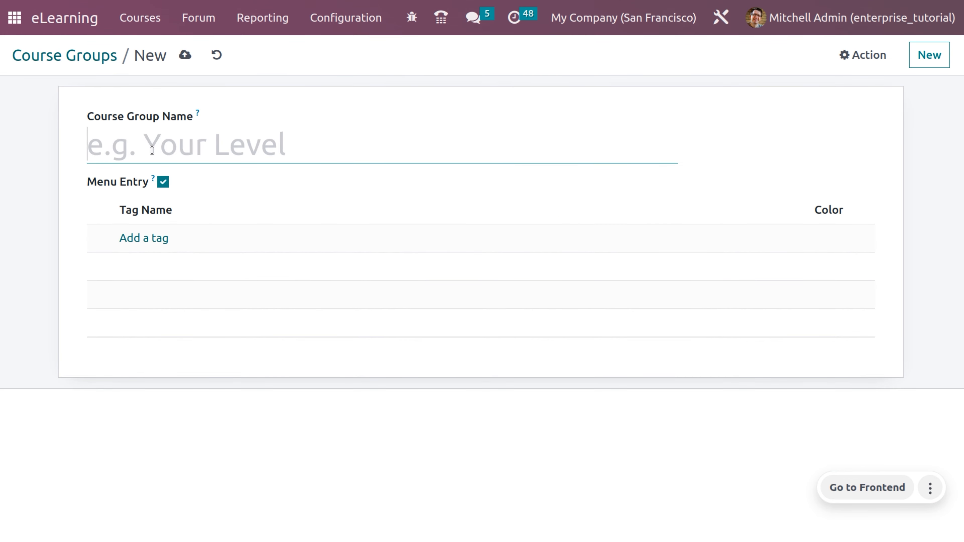
pyautogui.write('level')
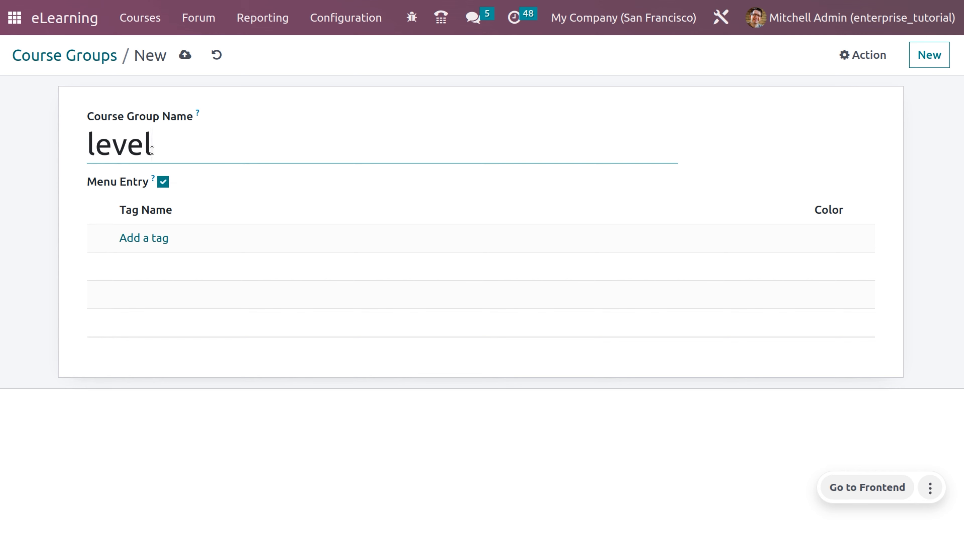
# - Add the tags "basics", "intermediate" and "advanced" to the "level" course group and save it
pyautogui.click(150, 244)
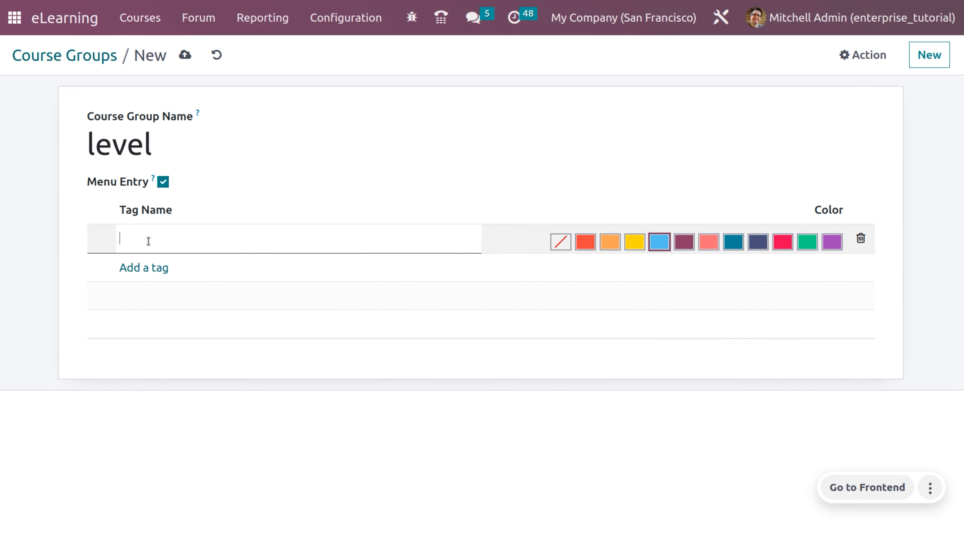
pyautogui.write('basics')
pyautogui.click(148, 268)
pyautogui.write('intermediate')
pyautogui.click(149, 300)
pyautogui.write('advanced')
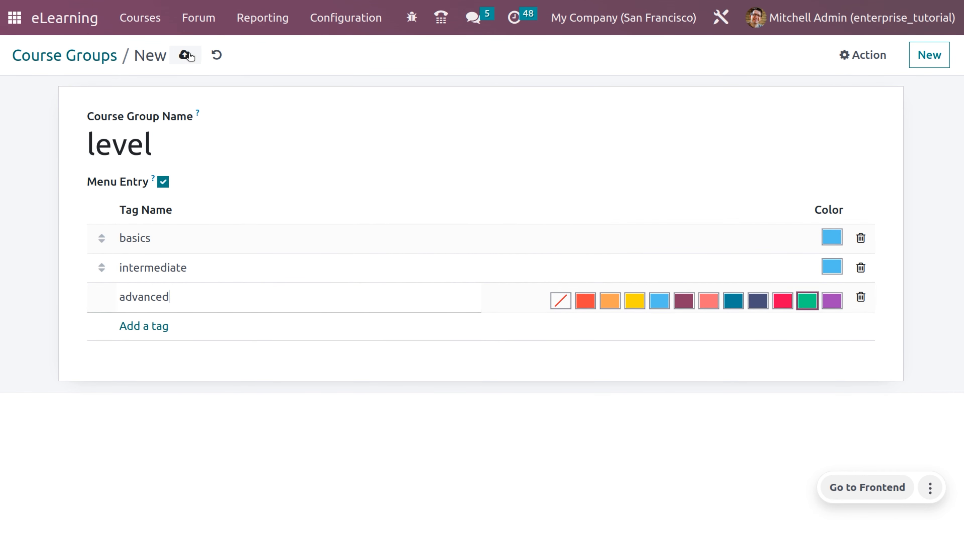
pyautogui.click(186, 55)
# - Create and save a content tag named "why this is used?" in the eLearning configuration
pyautogui.click(329, 20)
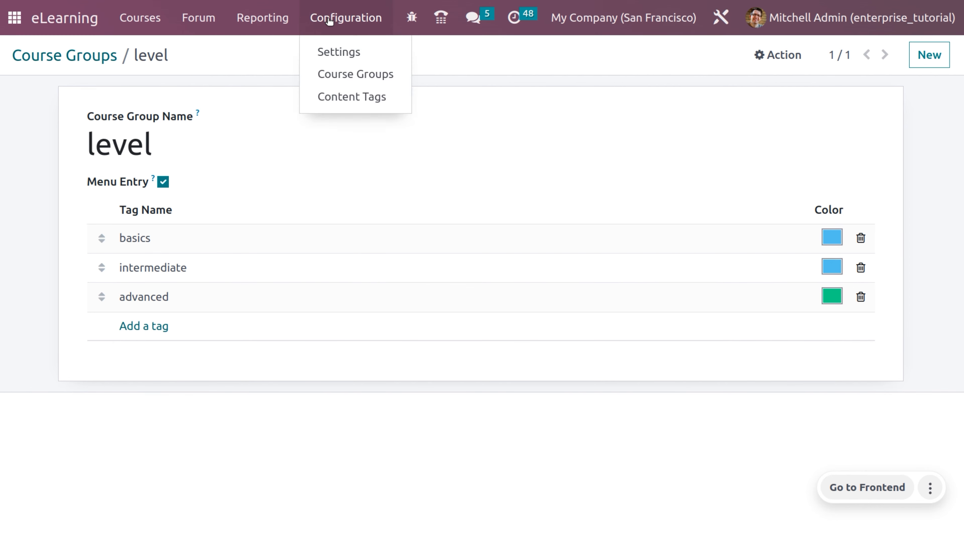
pyautogui.click(345, 95)
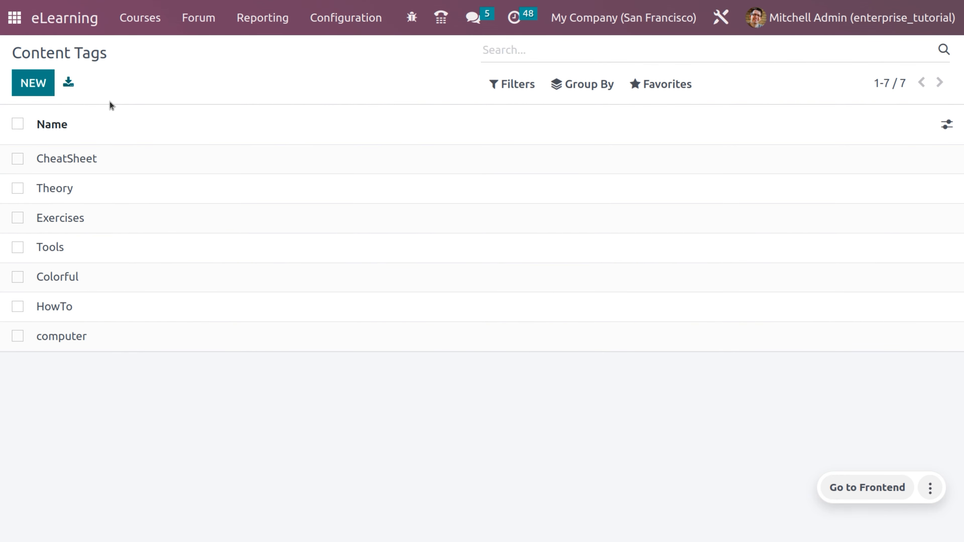
pyautogui.click(35, 83)
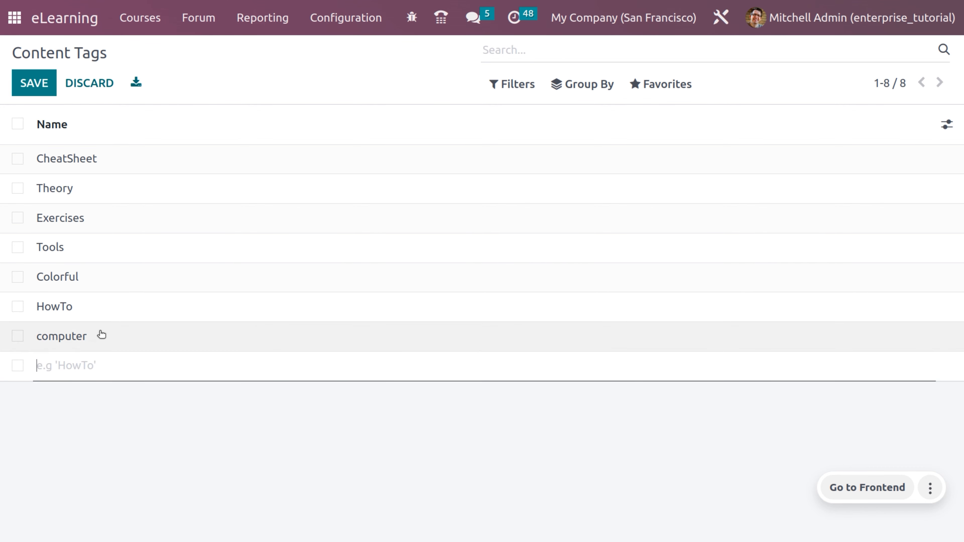
pyautogui.write('why this is used?')
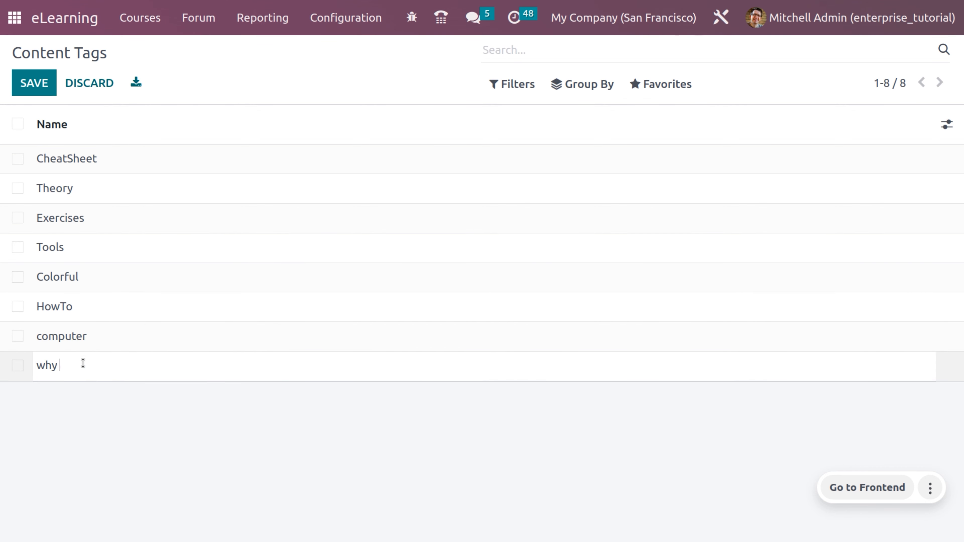
pyautogui.click(40, 86)
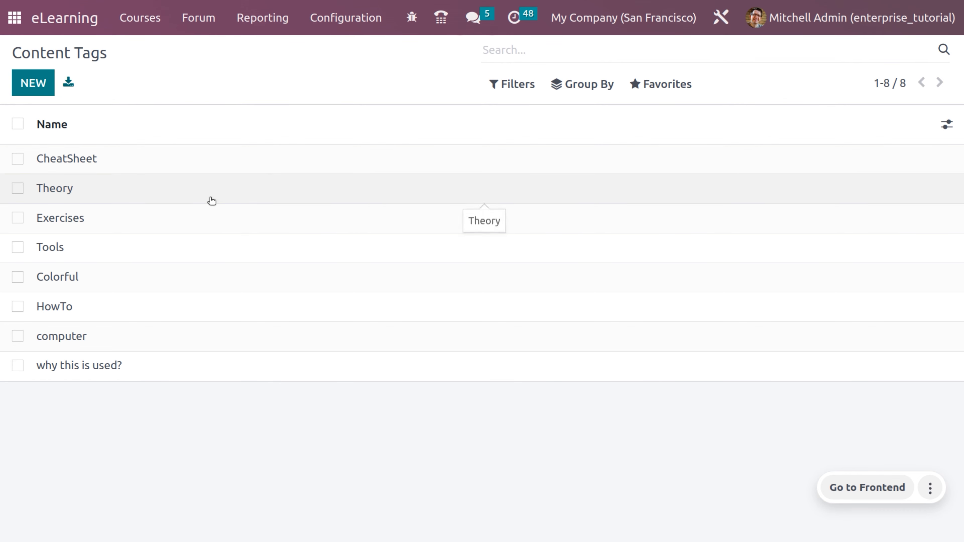
# - Review the Courses report listing each course's views, reviews, attendees and revenues, and switch it to the graph view
pyautogui.click(274, 34)
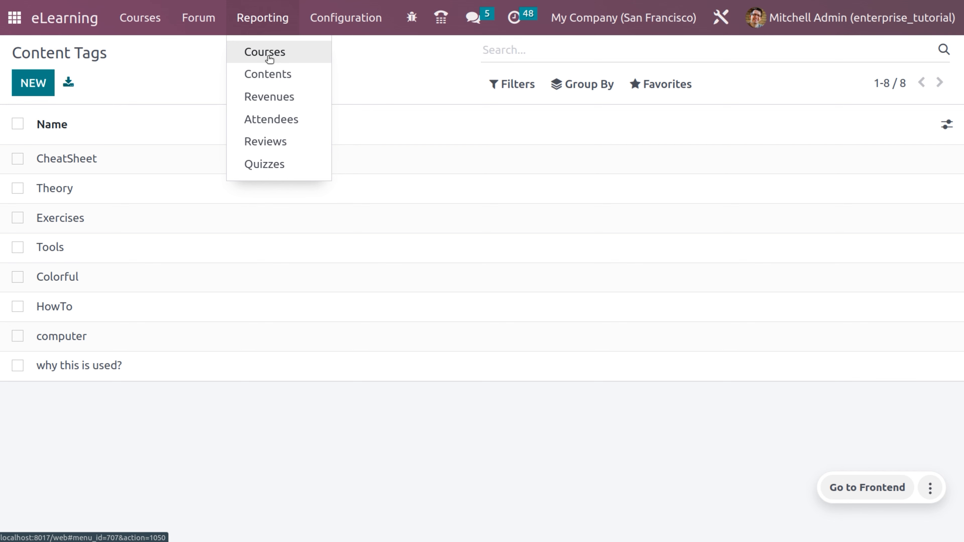
pyautogui.click(268, 56)
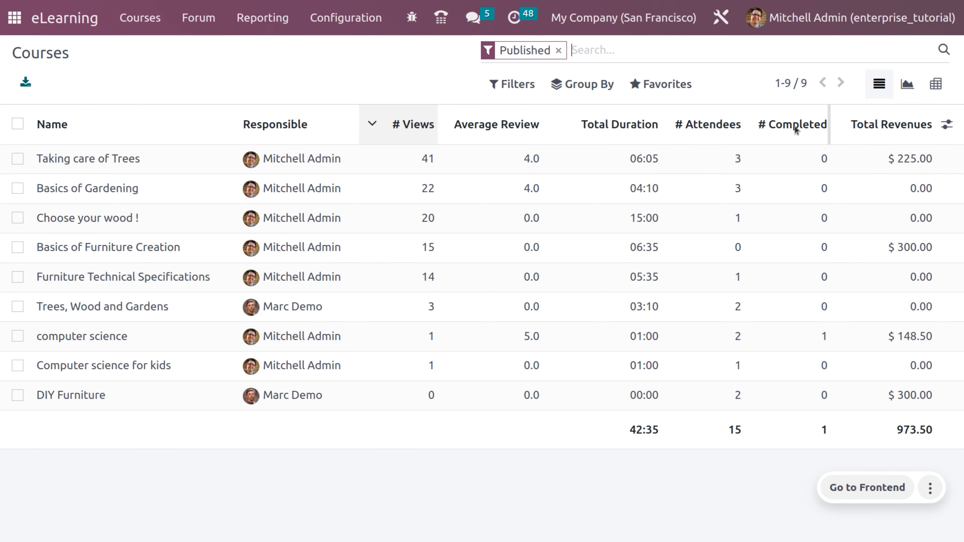
pyautogui.moveTo(795, 126)
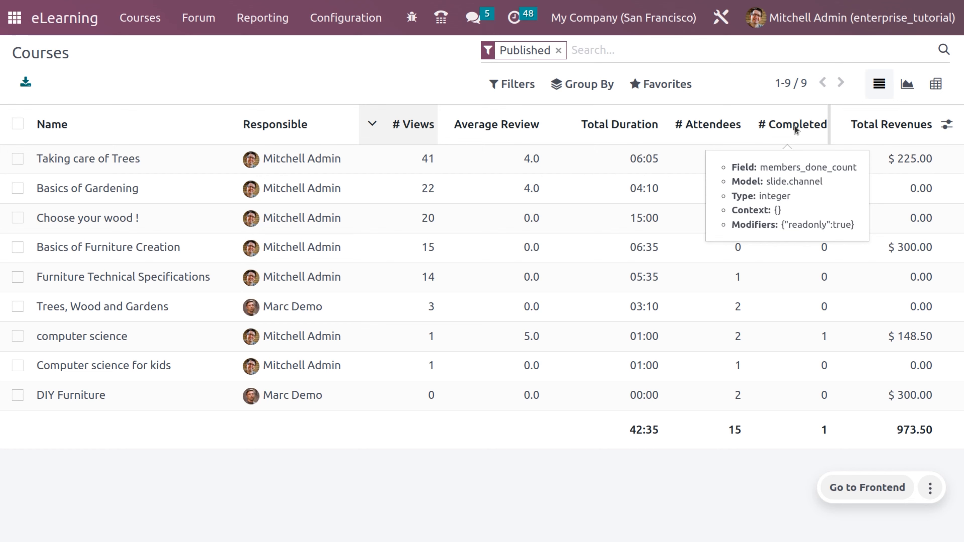
pyautogui.click(907, 82)
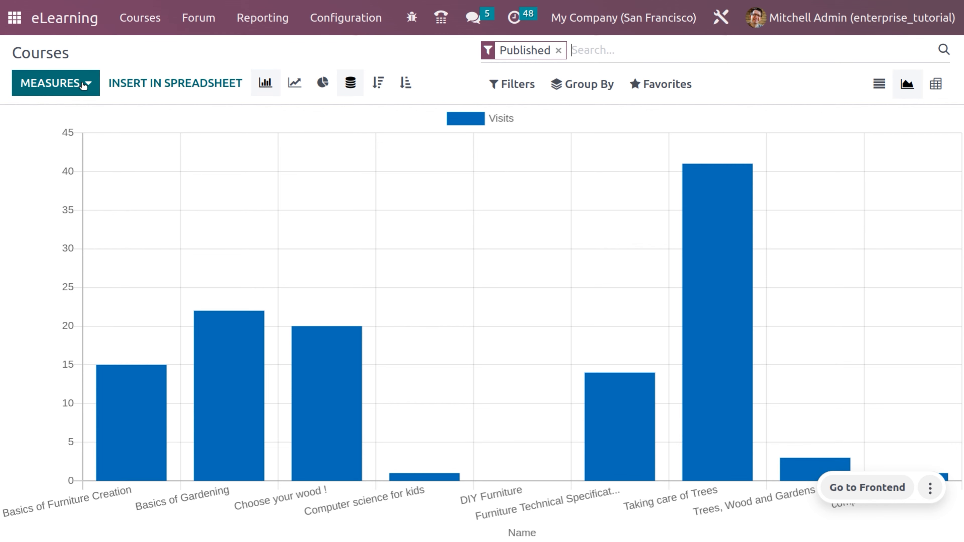
# - Chart the courses in turn by Articles, Documents, Duration, Infographics, Number of Certifications, Number of Contents and Number of Quizs
pyautogui.click(84, 88)
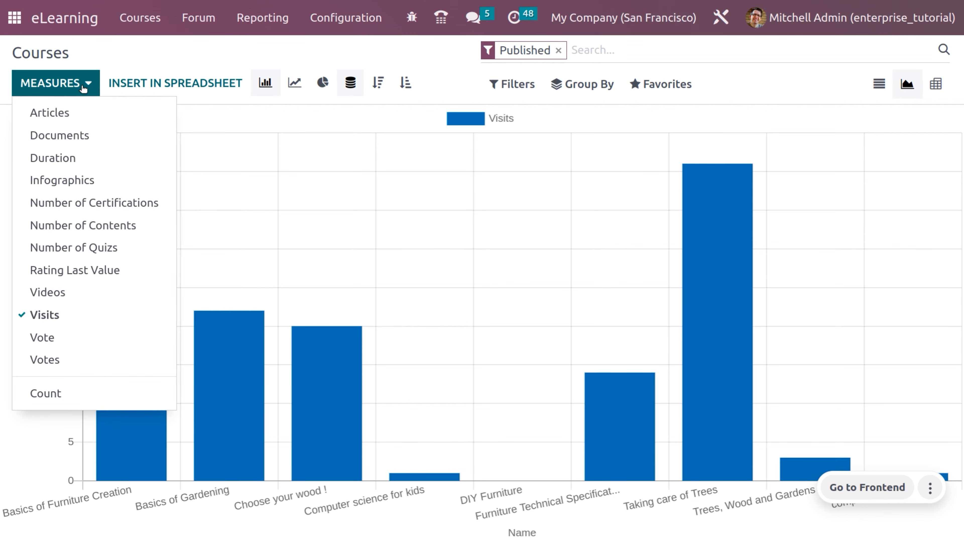
pyautogui.click(77, 112)
pyautogui.click(74, 143)
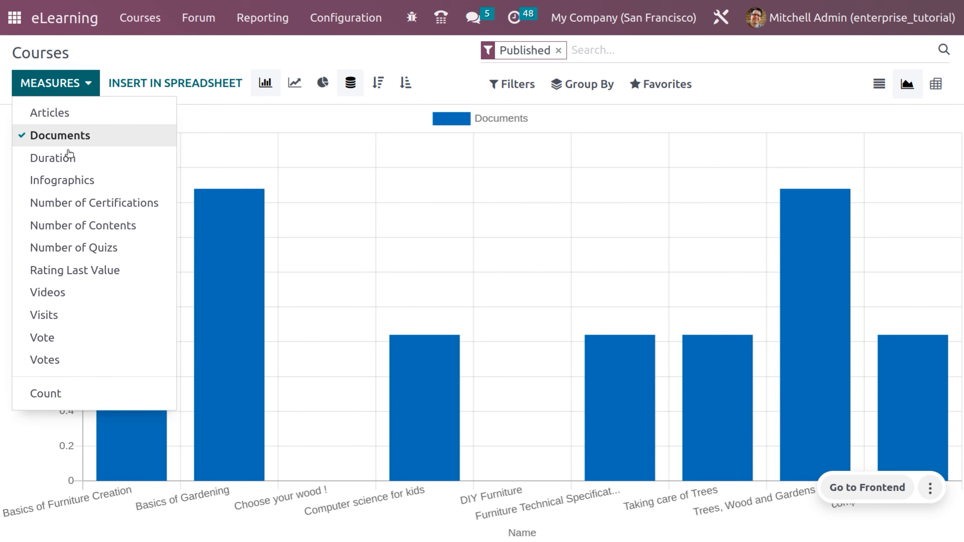
pyautogui.click(69, 156)
pyautogui.click(77, 182)
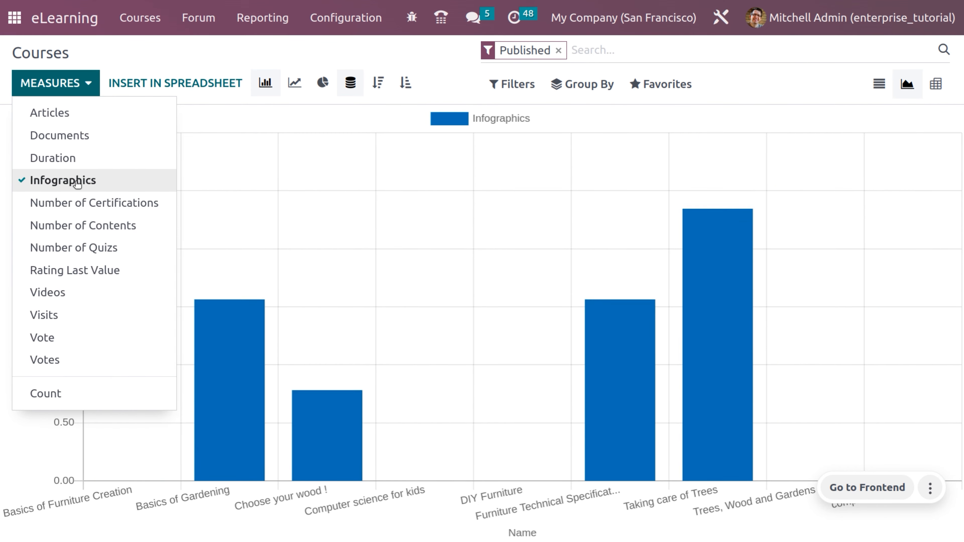
pyautogui.click(90, 204)
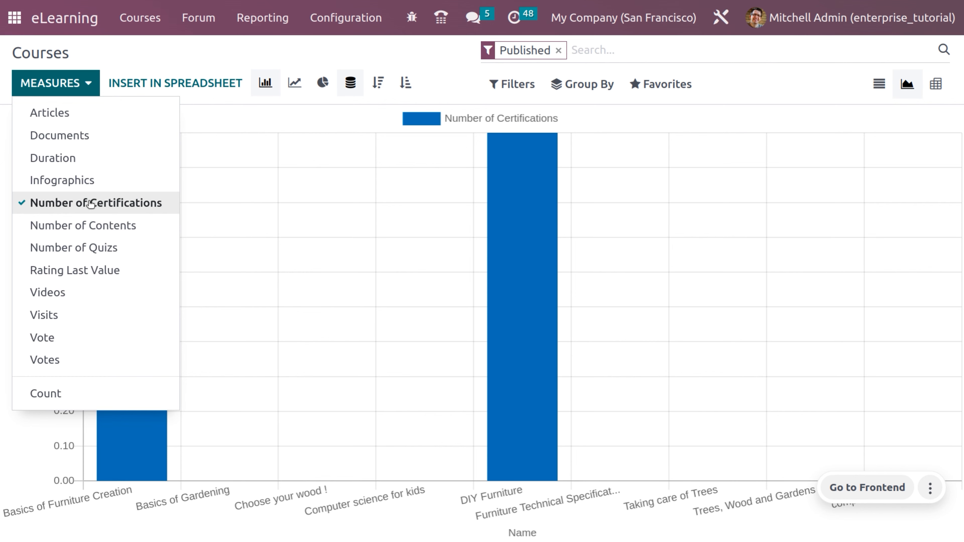
pyautogui.click(101, 228)
pyautogui.click(93, 247)
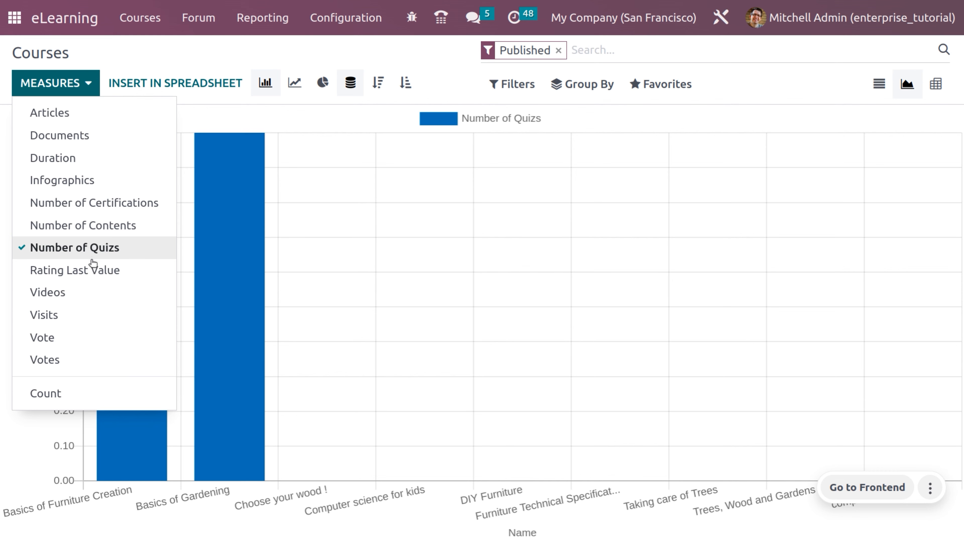
# - Compare the courses in the graph by Rating Last Value, Videos, Visits, Vote, Votes and Count, one measure after another
pyautogui.click(93, 272)
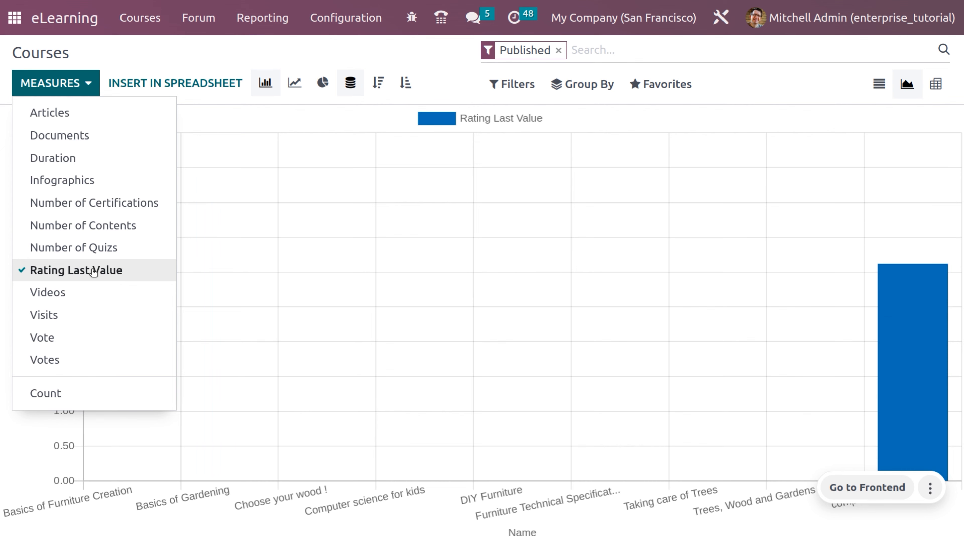
pyautogui.click(79, 294)
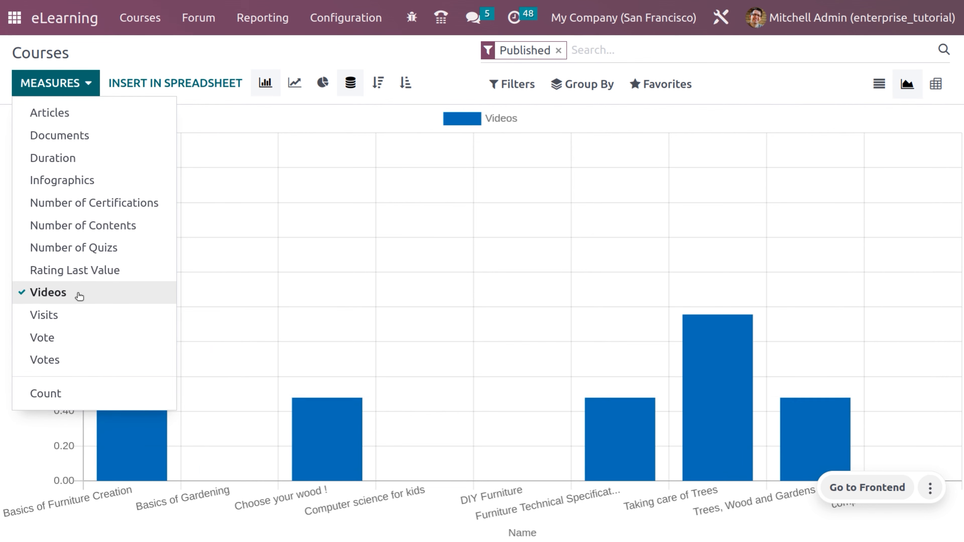
pyautogui.click(71, 317)
pyautogui.click(66, 338)
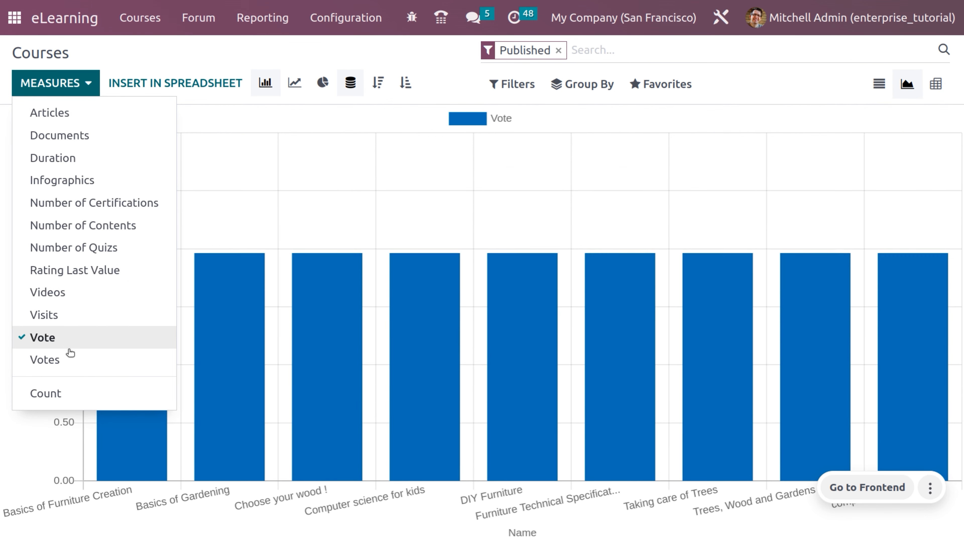
pyautogui.click(72, 359)
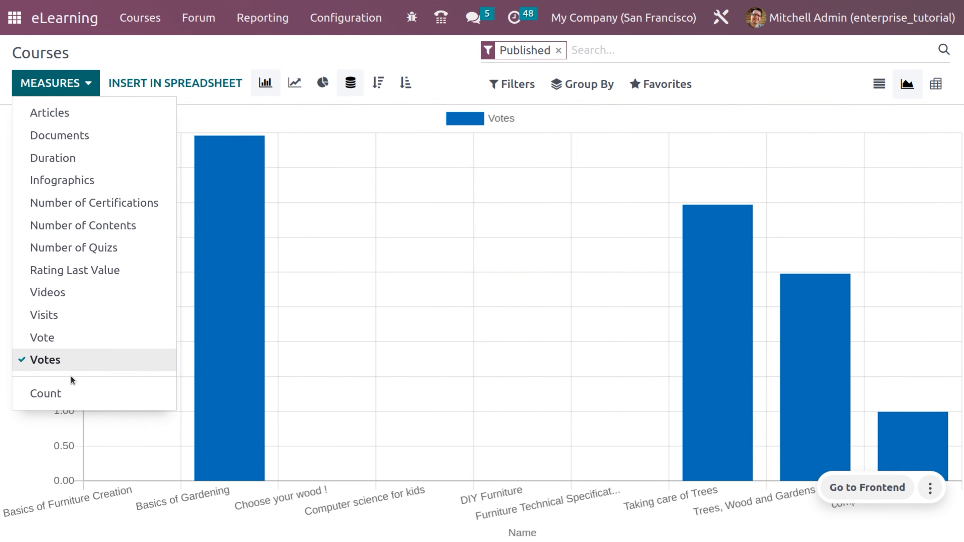
pyautogui.click(71, 392)
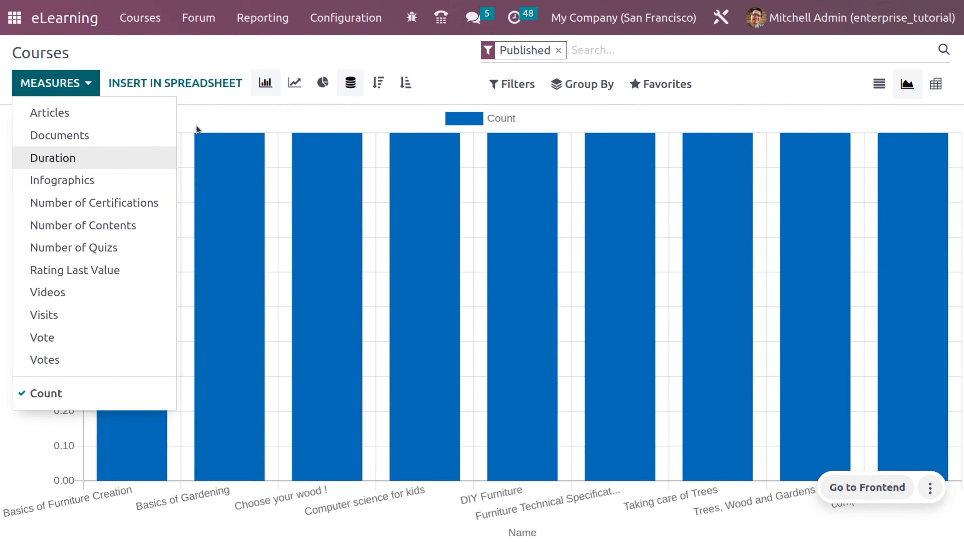
# - Open the Contents report and chart it in turn by Number of Certifications, Number of Images, Number of Videos and Total Slides
pyautogui.click(261, 23)
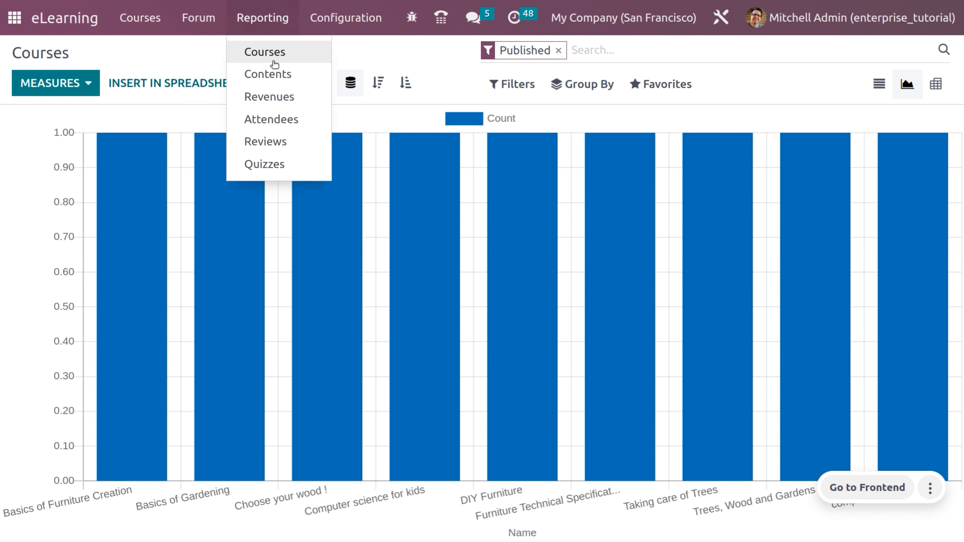
pyautogui.click(270, 72)
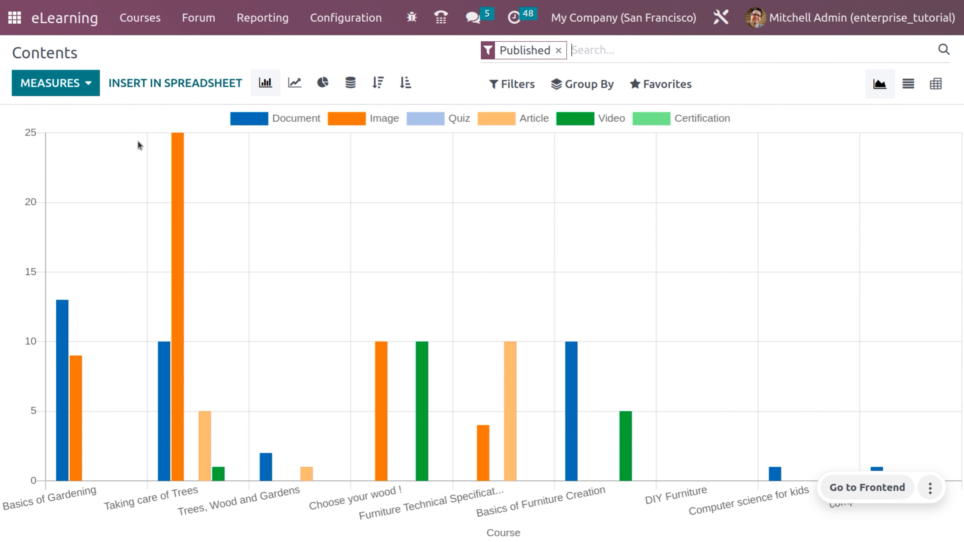
pyautogui.click(79, 83)
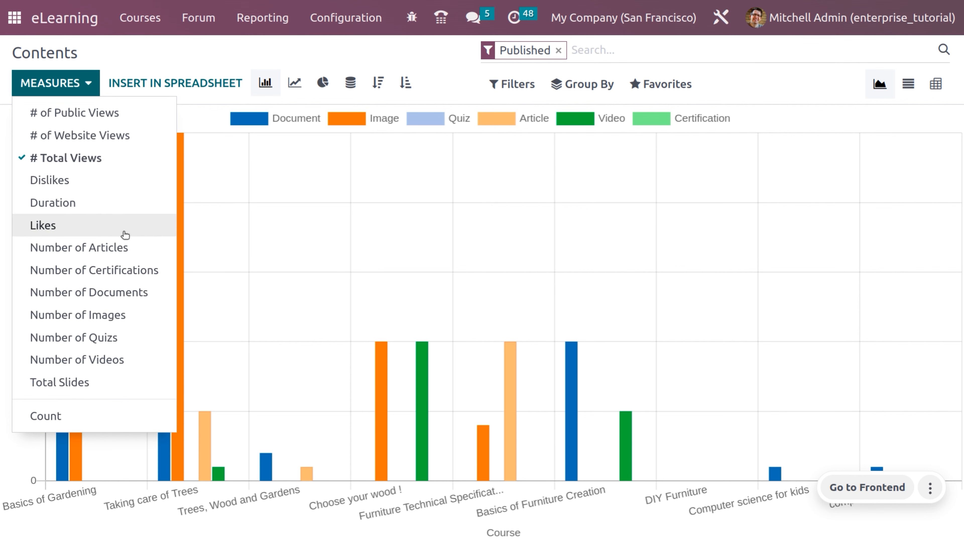
pyautogui.click(125, 273)
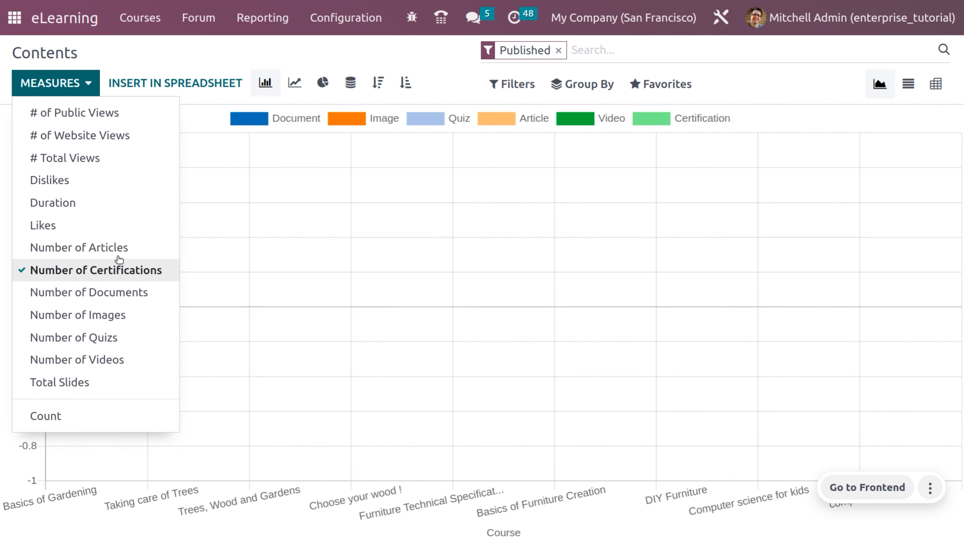
pyautogui.click(120, 316)
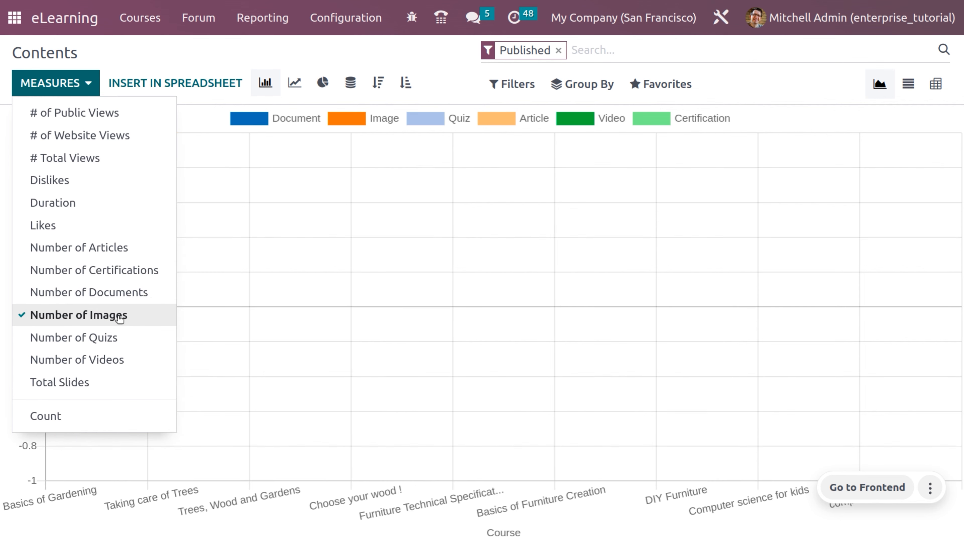
pyautogui.click(121, 365)
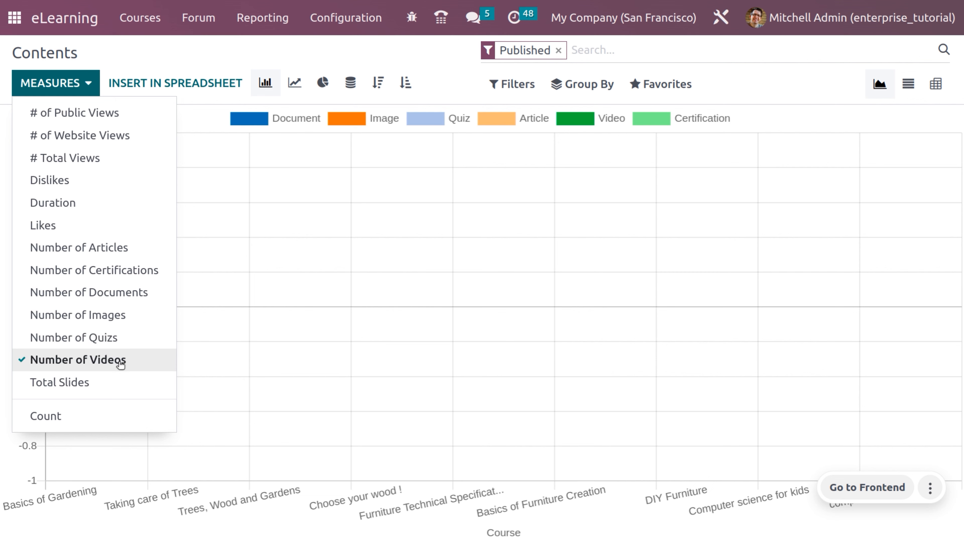
pyautogui.click(109, 386)
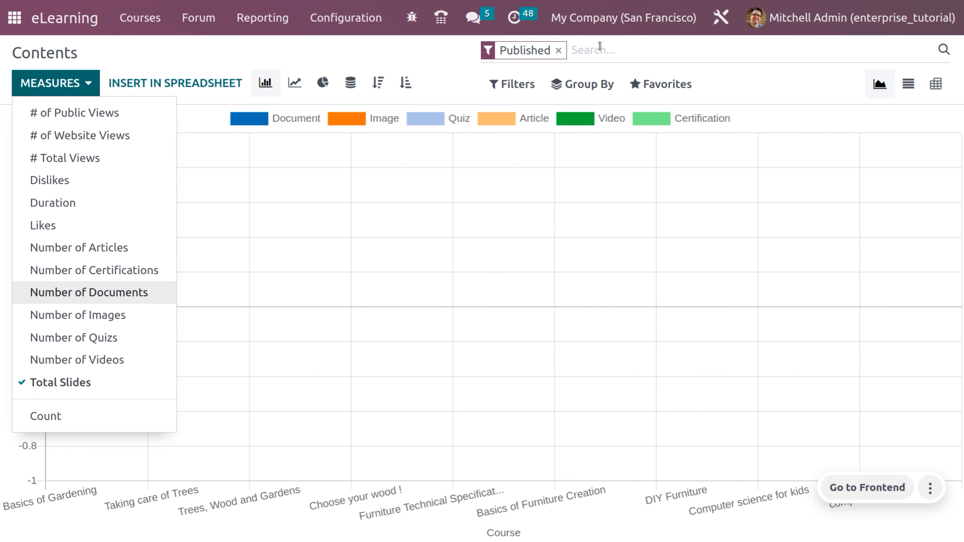
# - Open the Revenues report and chart it by Discount Amount, Gross Weight, Qty Delivered, Qty Invoiced, Qty Ordered, Qty To Deliver and Qty To Invoice
pyautogui.click(263, 18)
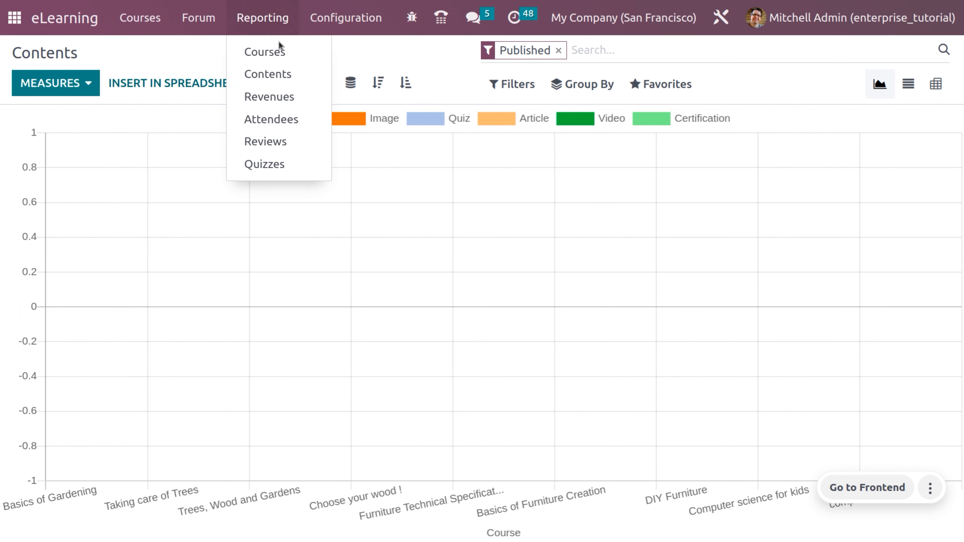
pyautogui.click(285, 97)
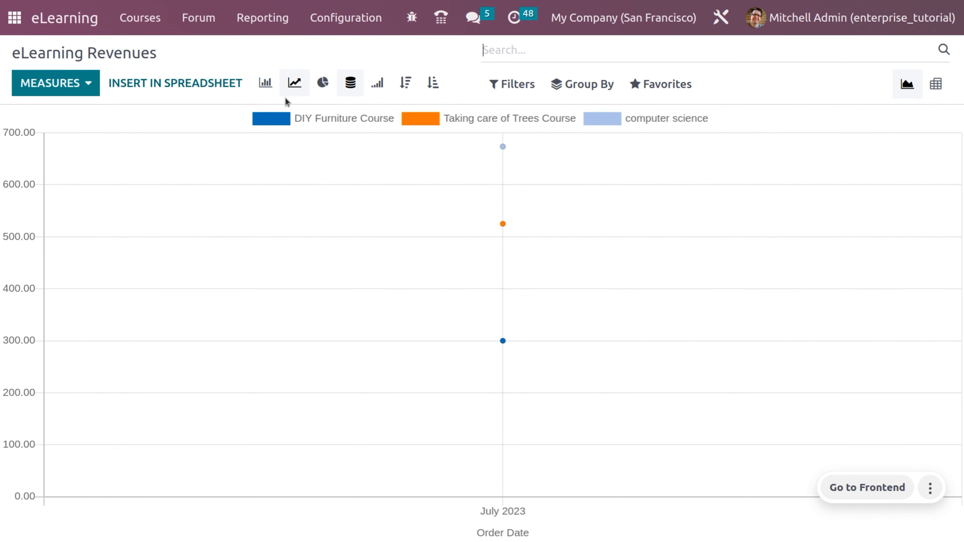
pyautogui.click(88, 85)
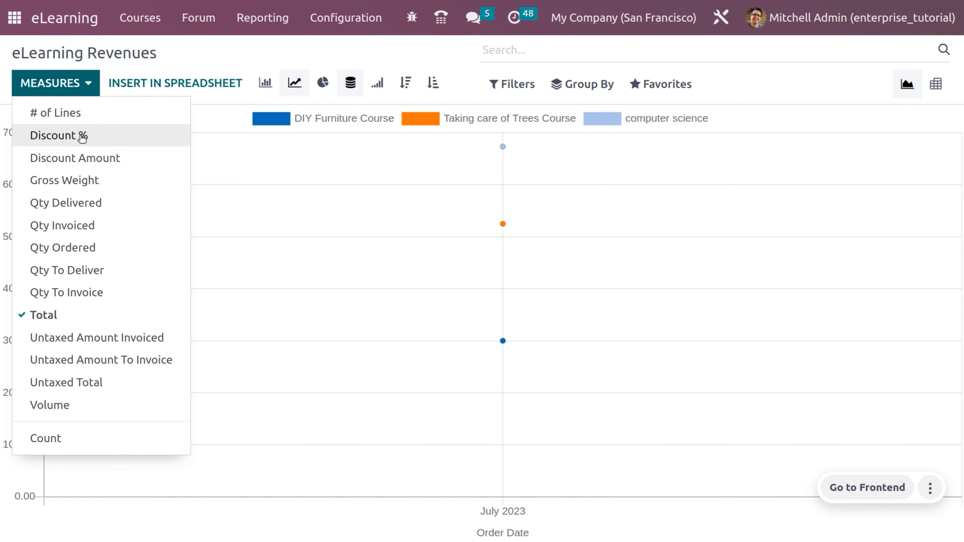
pyautogui.click(86, 163)
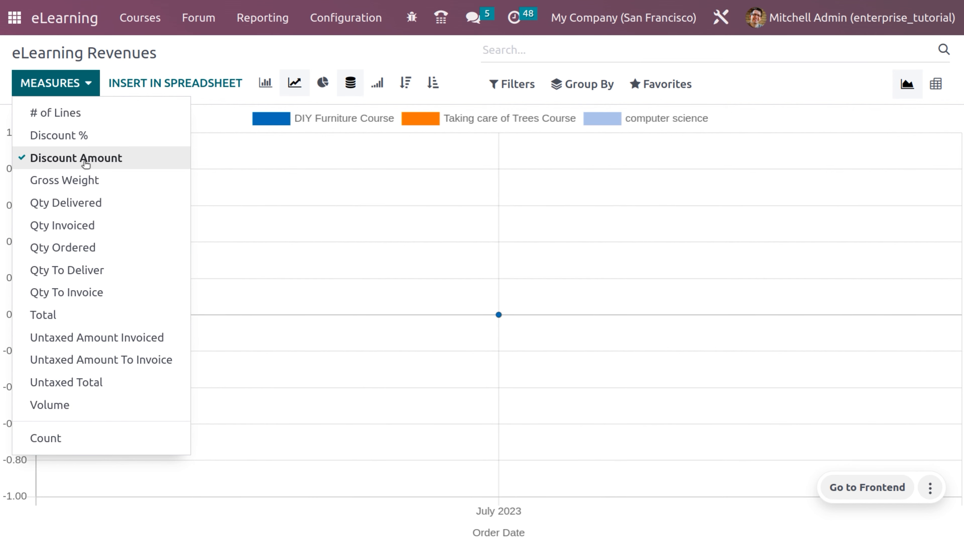
pyautogui.click(81, 179)
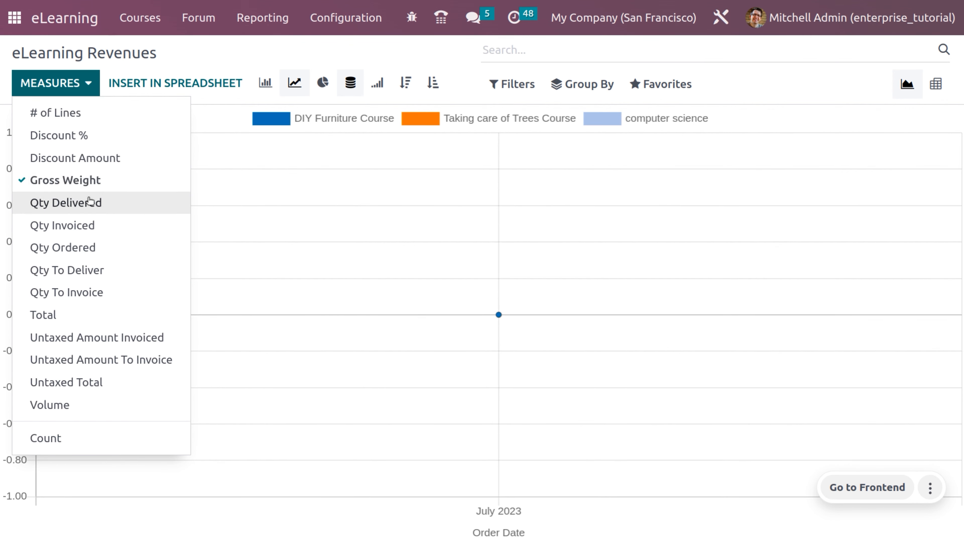
pyautogui.click(89, 202)
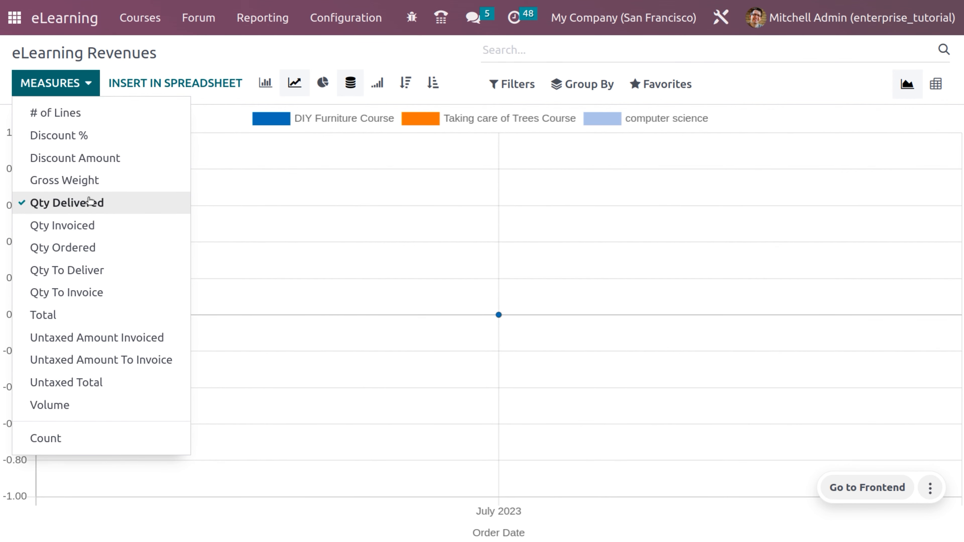
pyautogui.click(97, 227)
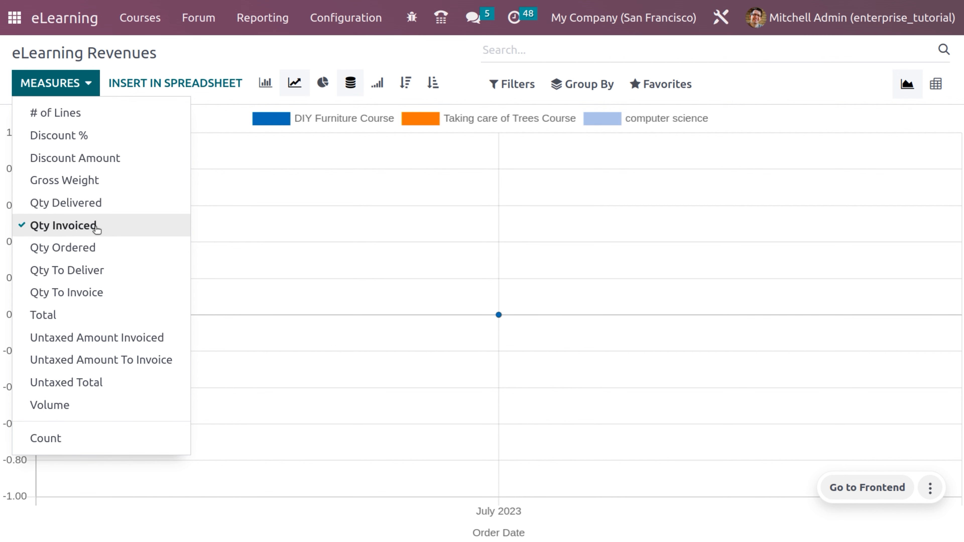
pyautogui.click(101, 253)
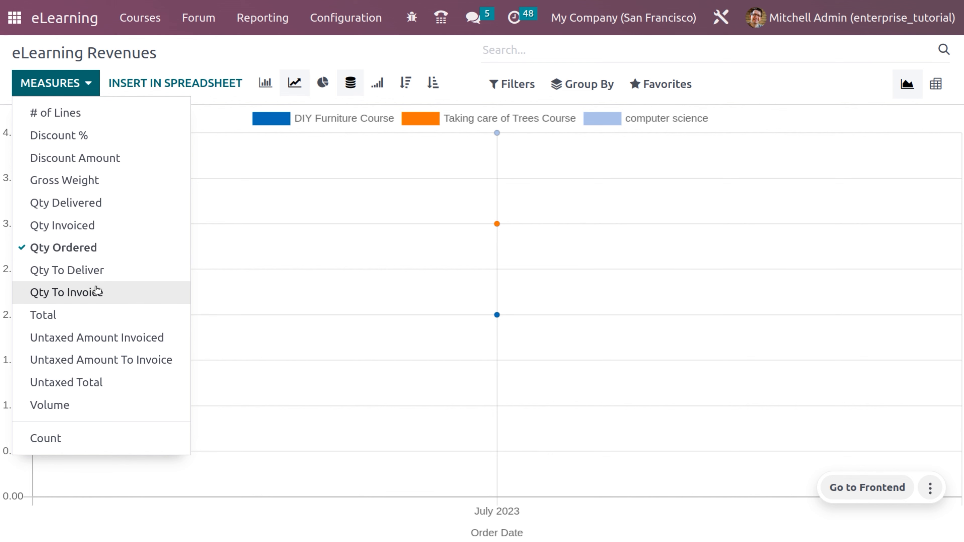
pyautogui.click(97, 275)
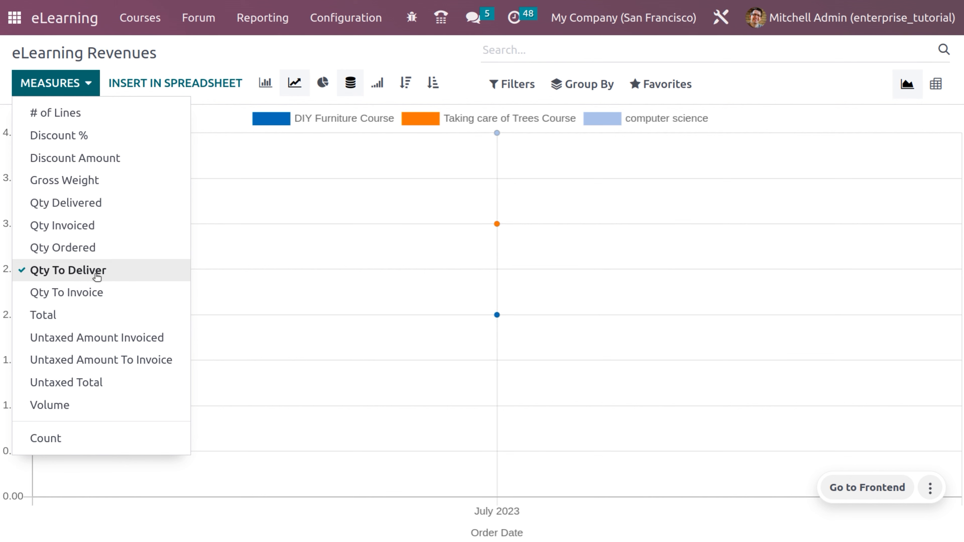
pyautogui.click(98, 297)
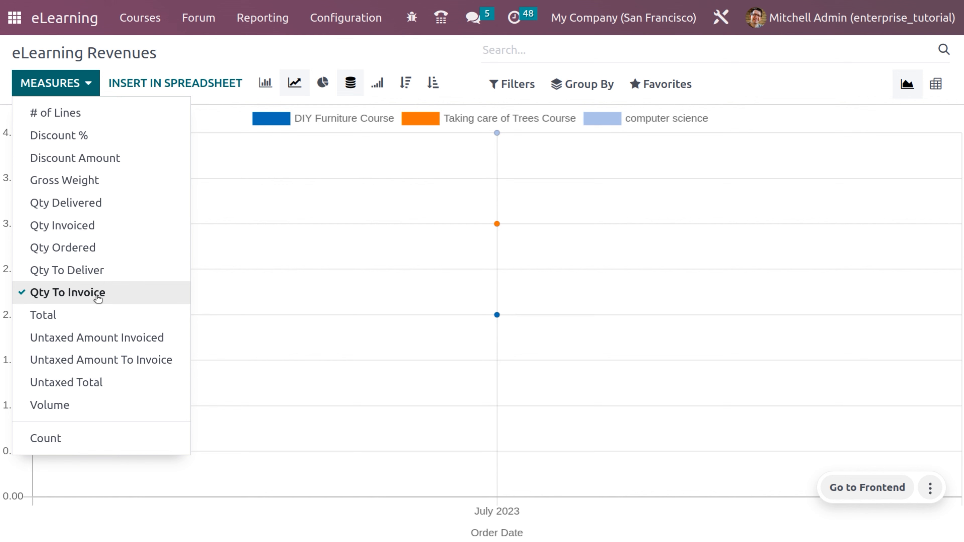
# - Chart the eLearning revenues in turn by Total, Untaxed Amount Invoiced, Untaxed Amount To Invoice and Untaxed Total
pyautogui.click(80, 316)
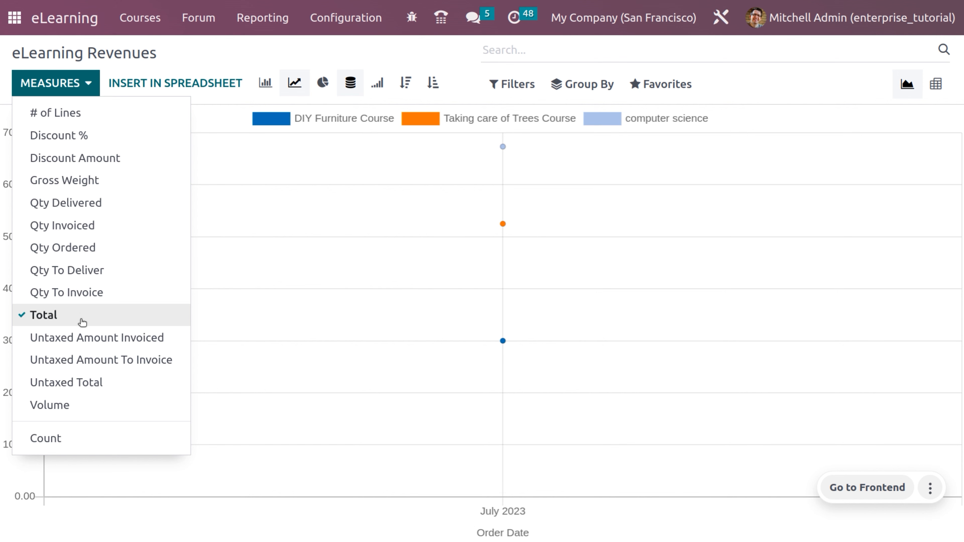
pyautogui.click(83, 340)
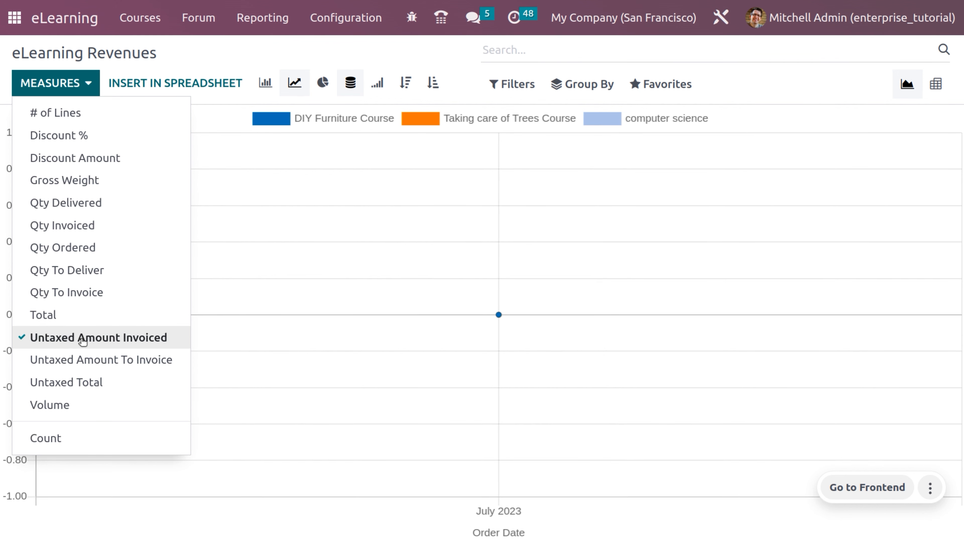
pyautogui.click(88, 360)
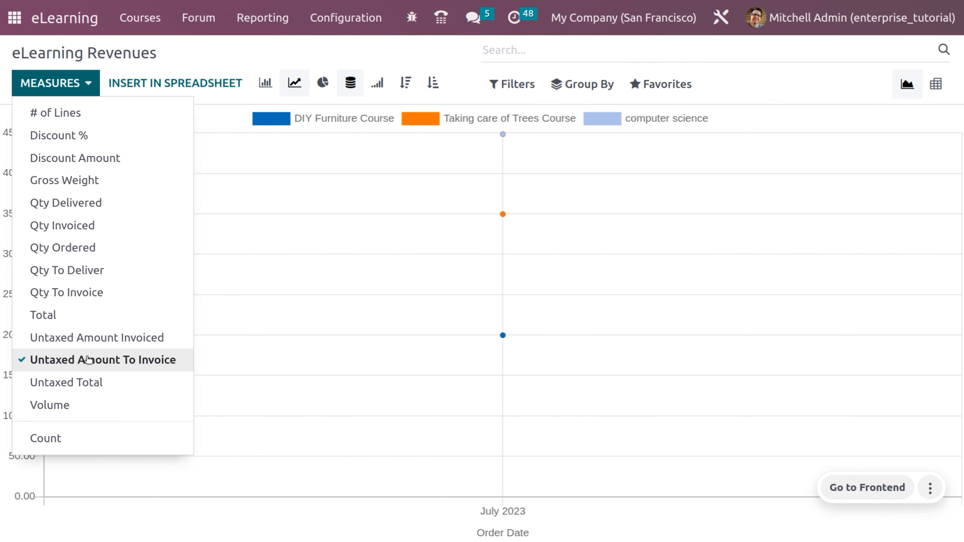
pyautogui.click(86, 382)
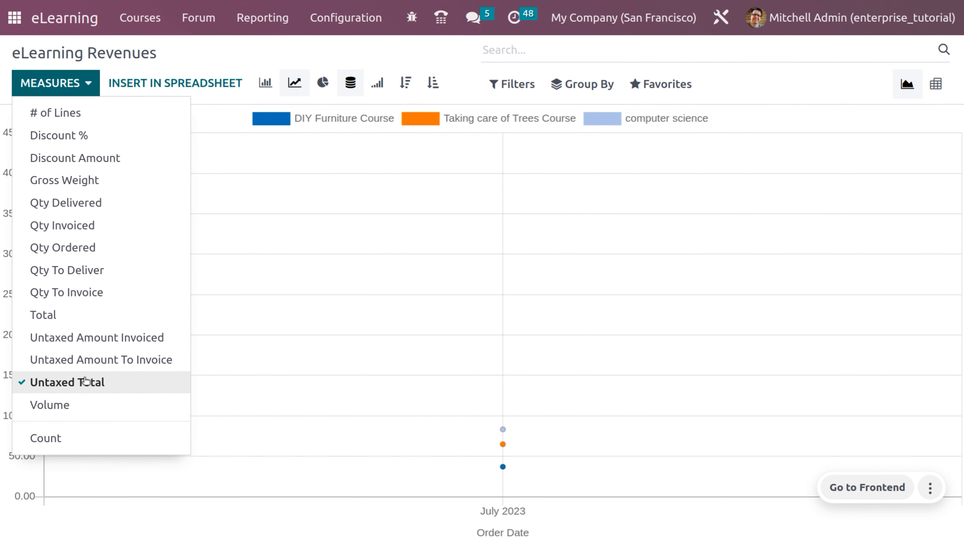
# - Chart the eLearning revenues by Volume and by Count
pyautogui.click(79, 403)
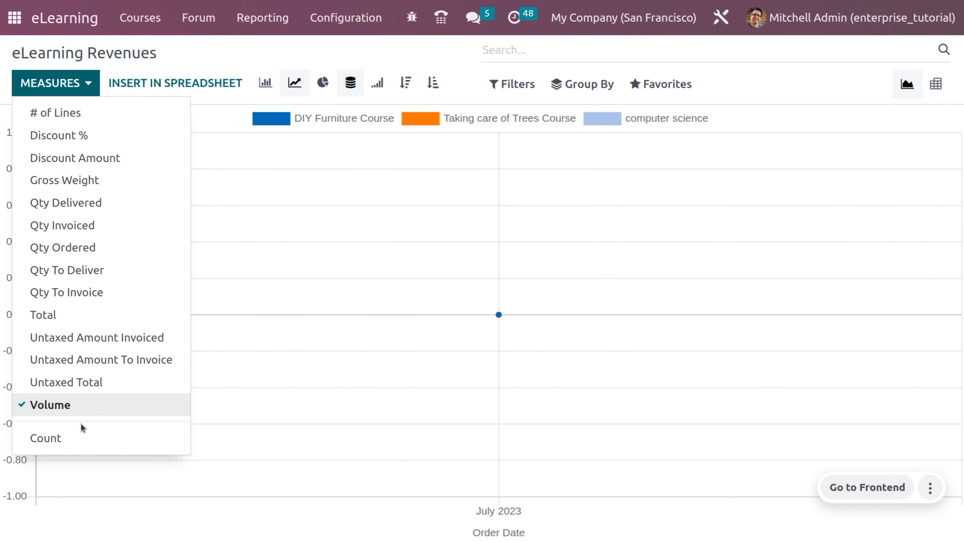
pyautogui.click(80, 439)
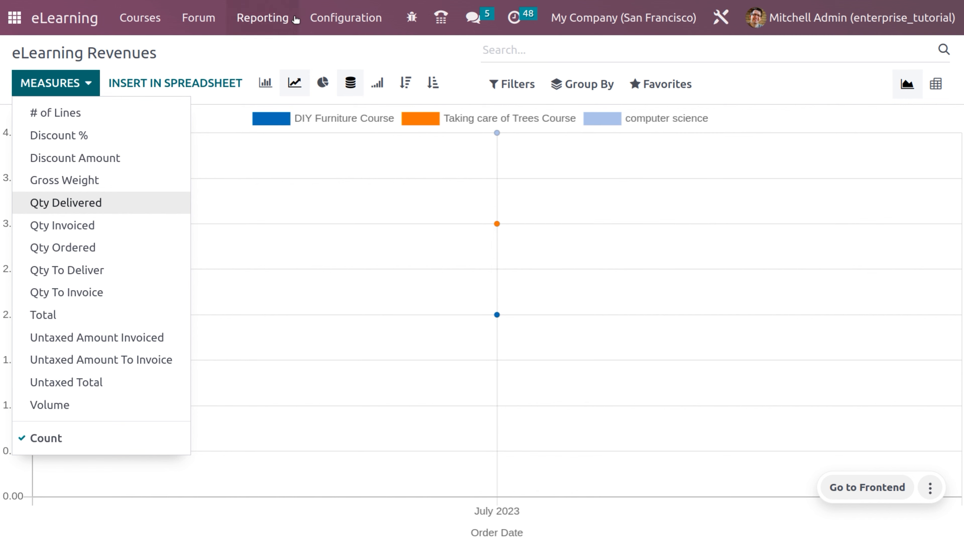
# - Open the Attendees report and display the attendees in the Kanban view
pyautogui.click(278, 19)
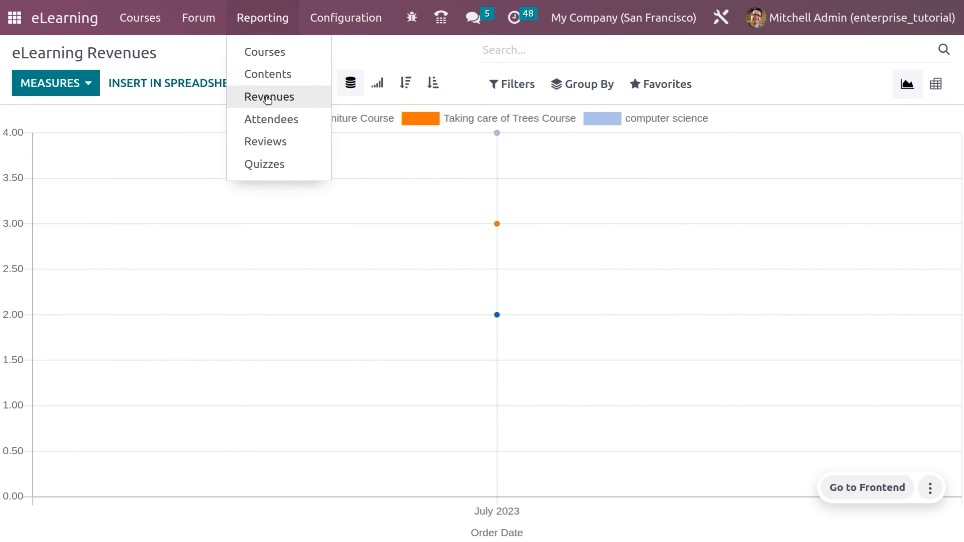
pyautogui.click(270, 120)
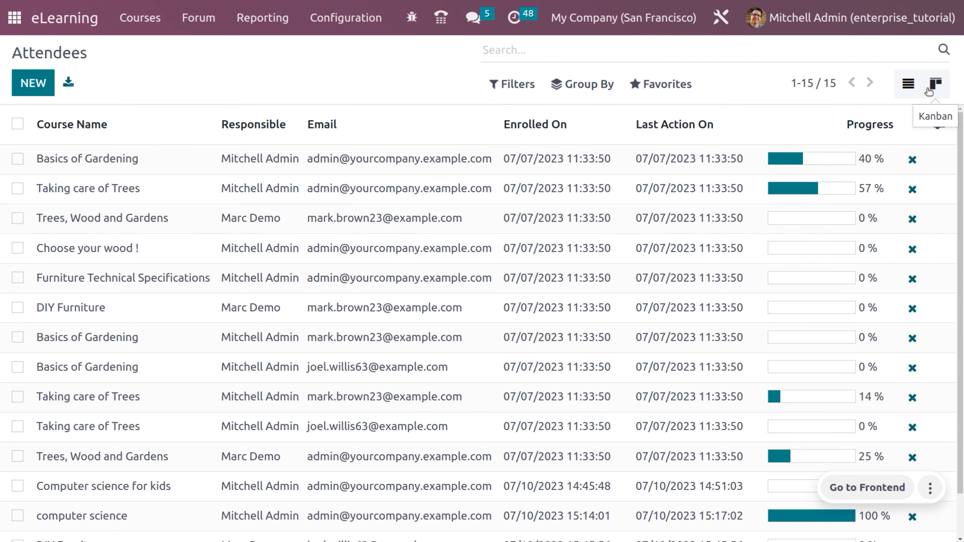
pyautogui.click(936, 84)
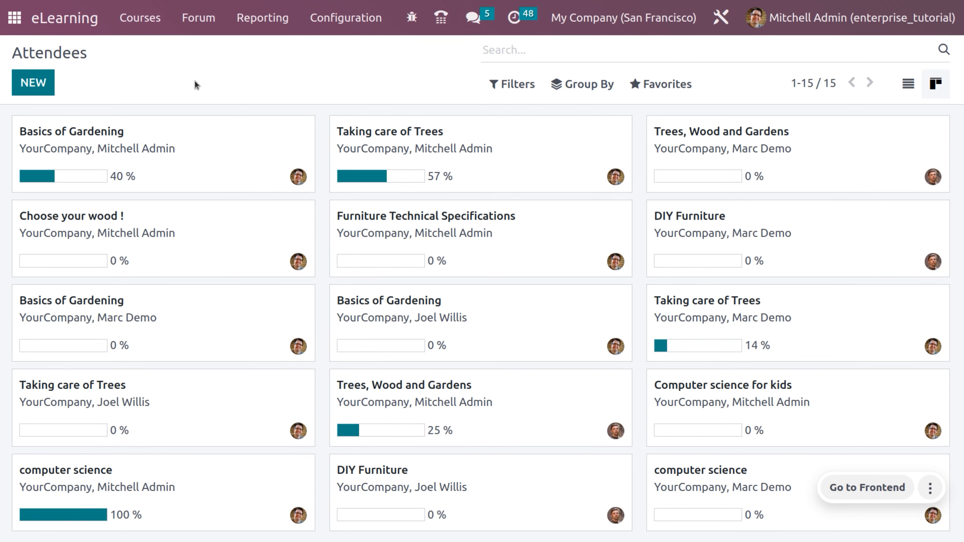
# - Open a blank attendee record and review its Channel and Partner choices and completed-slides fields
pyautogui.click(46, 87)
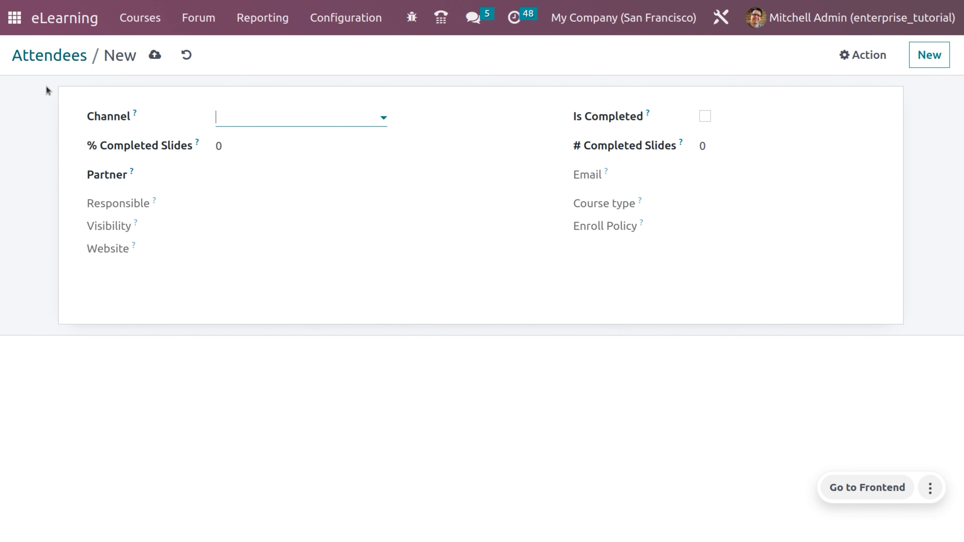
pyautogui.click(249, 123)
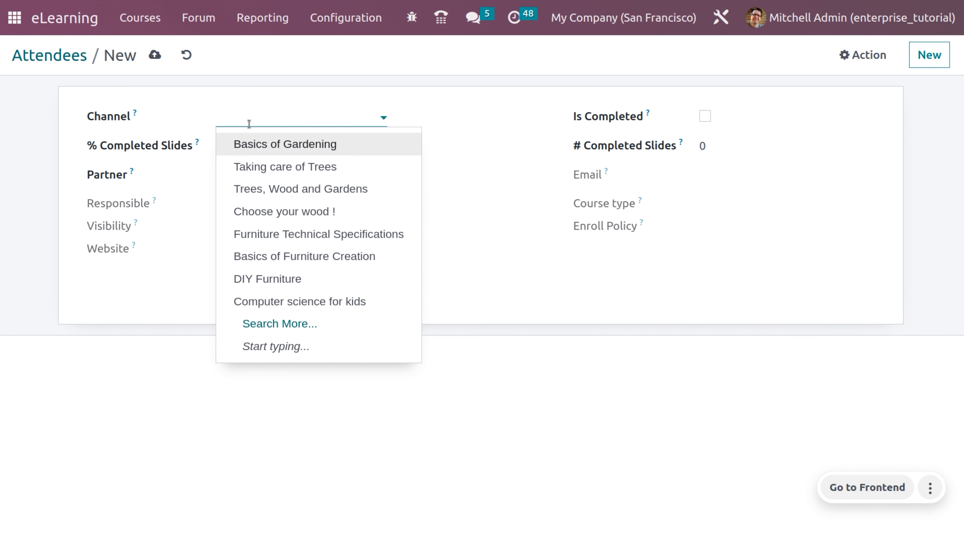
pyautogui.click(195, 122)
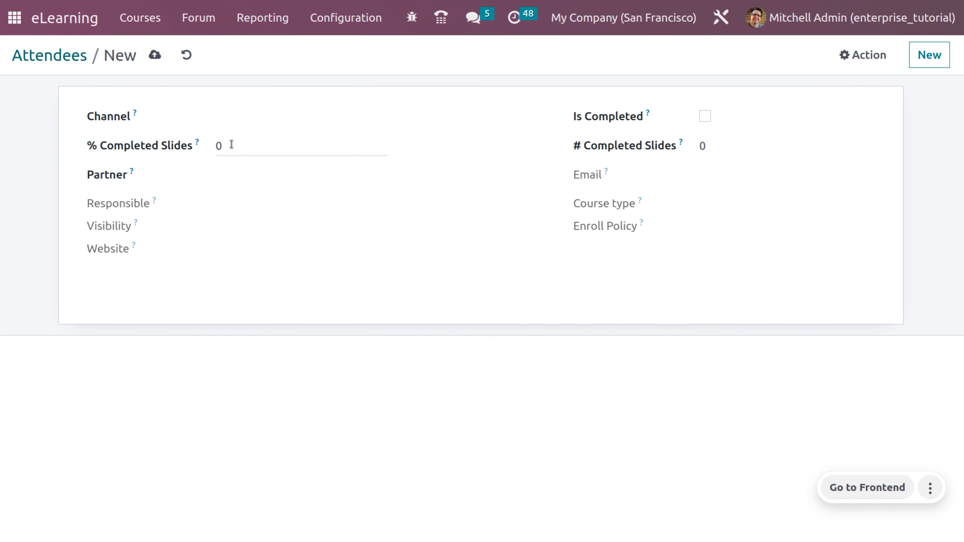
pyautogui.click(239, 170)
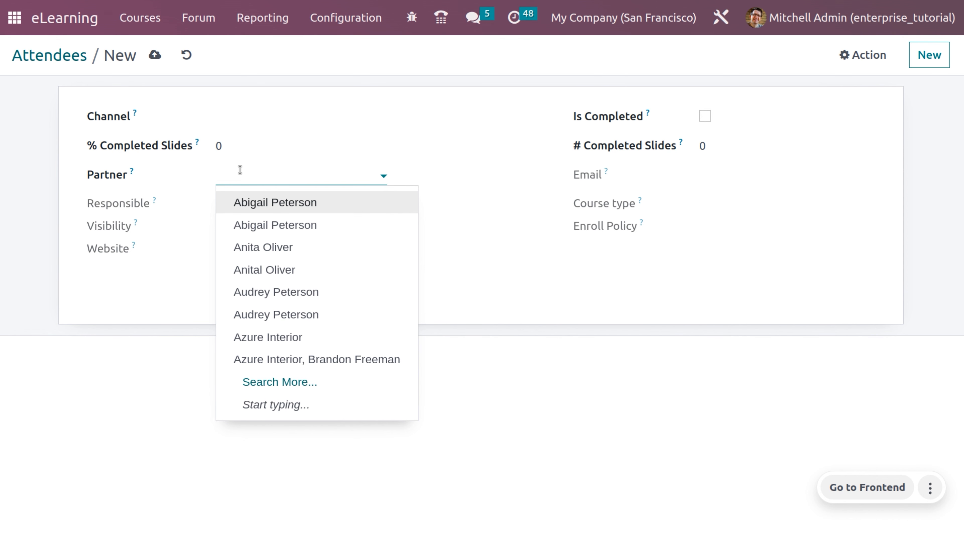
pyautogui.click(501, 80)
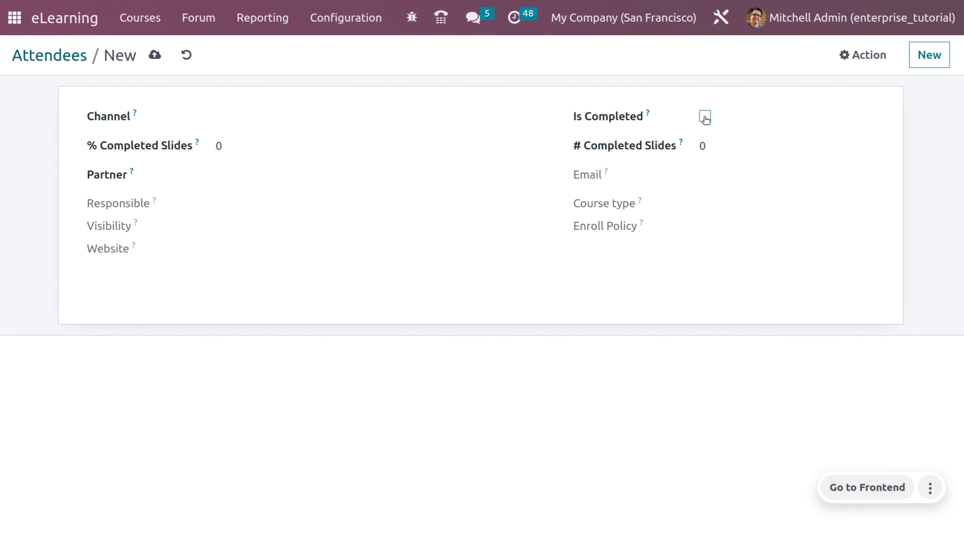
pyautogui.click(716, 148)
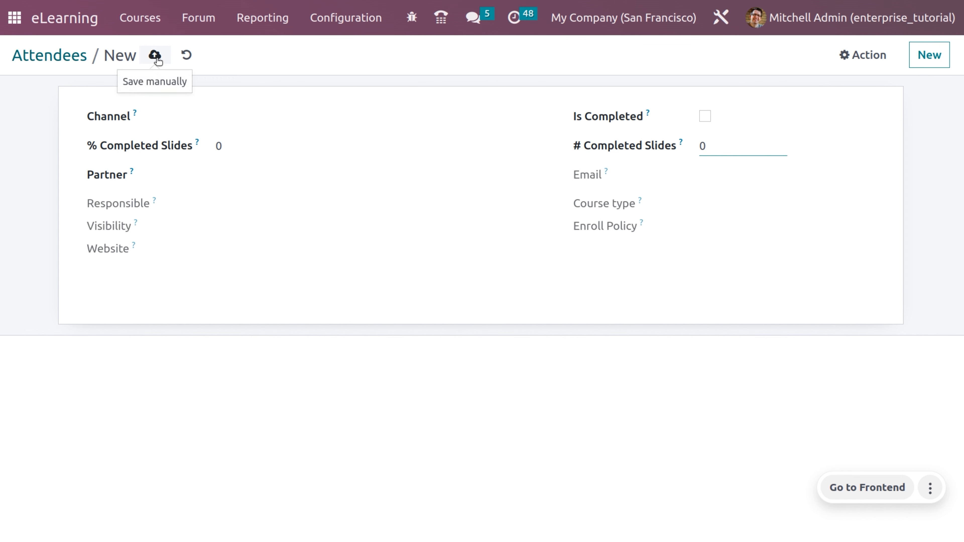
# - Open the Reviews report and view it as a graph, pivot and list before returning to the graph
pyautogui.click(259, 18)
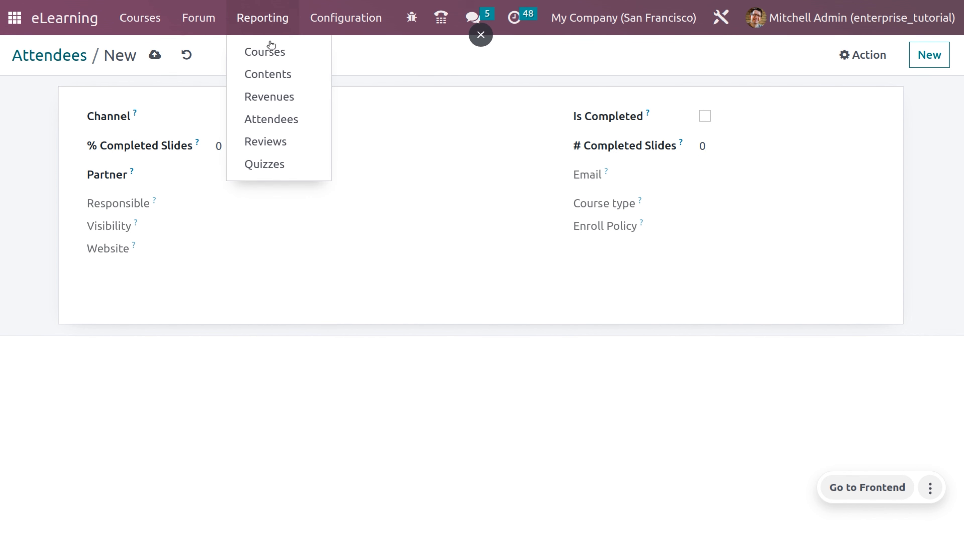
pyautogui.click(281, 141)
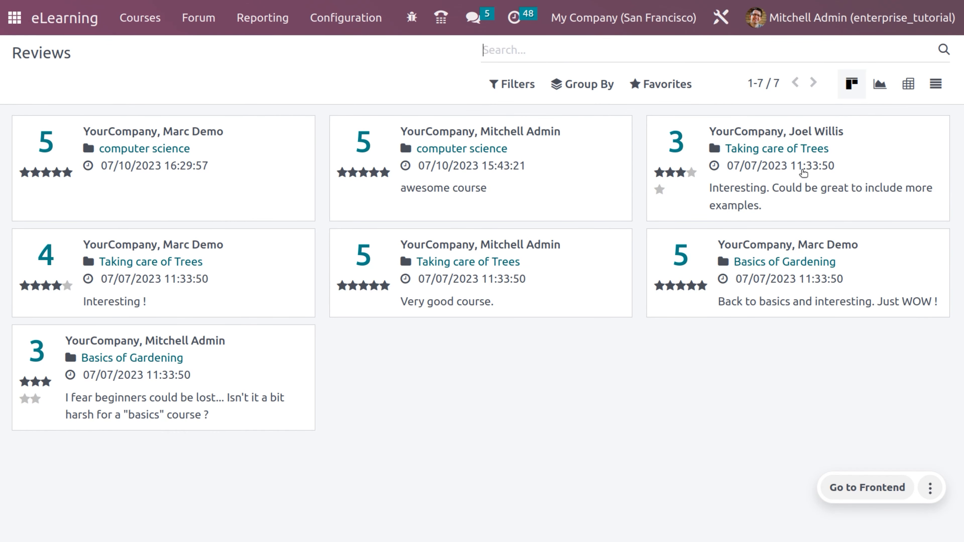
pyautogui.click(880, 84)
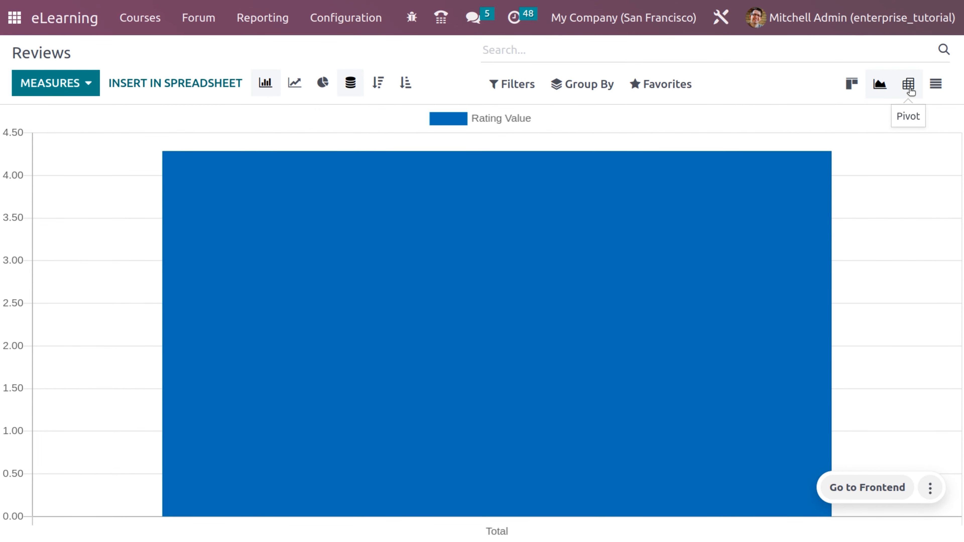
pyautogui.click(911, 91)
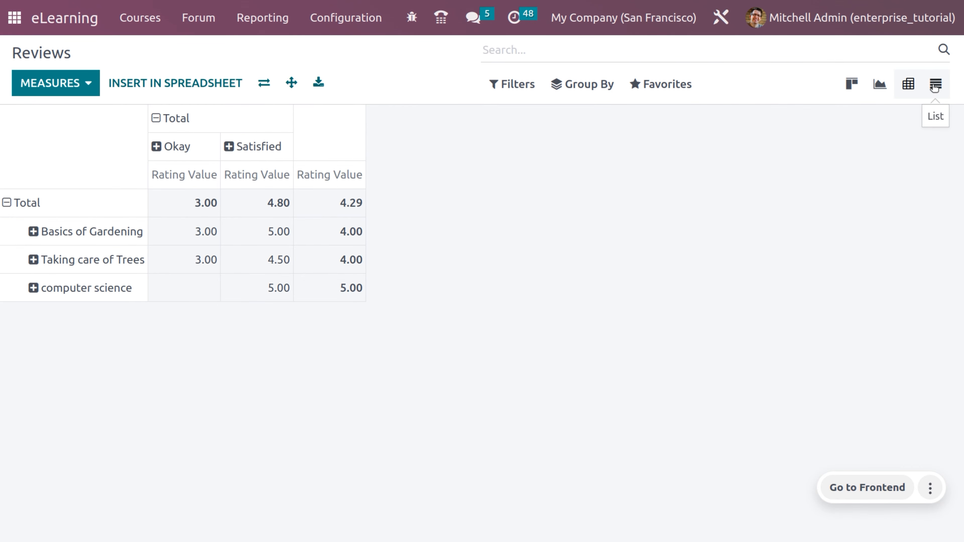
pyautogui.click(935, 86)
pyautogui.click(886, 92)
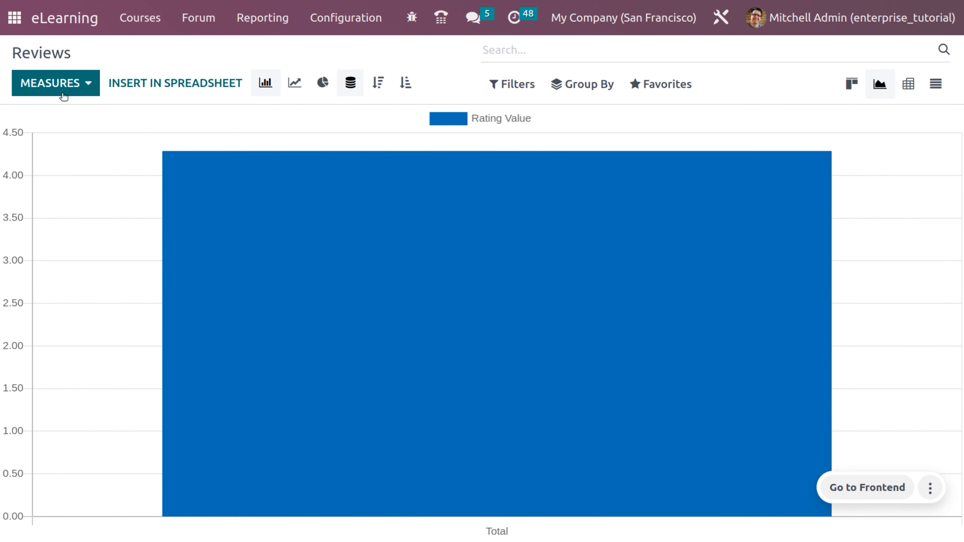
# - Chart the course reviews by Count
pyautogui.click(78, 85)
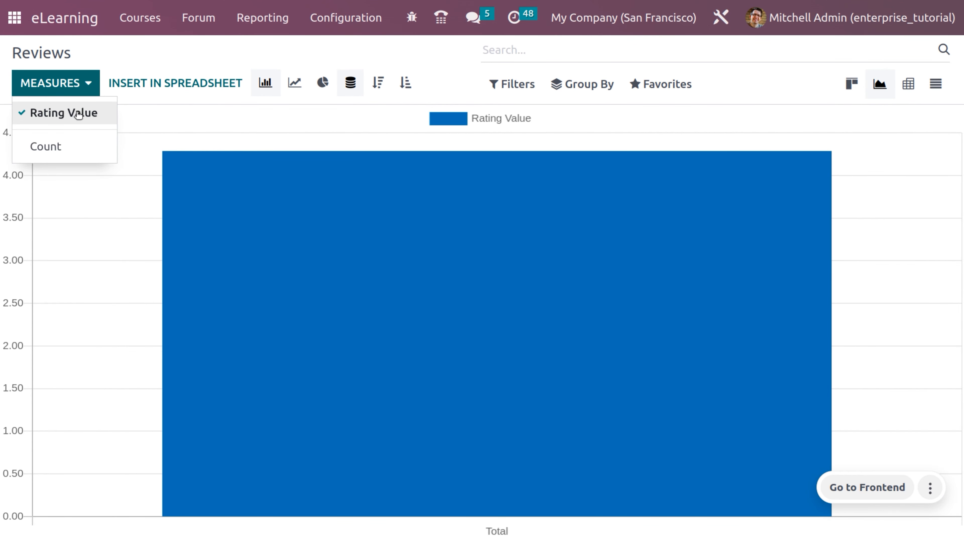
pyautogui.click(73, 146)
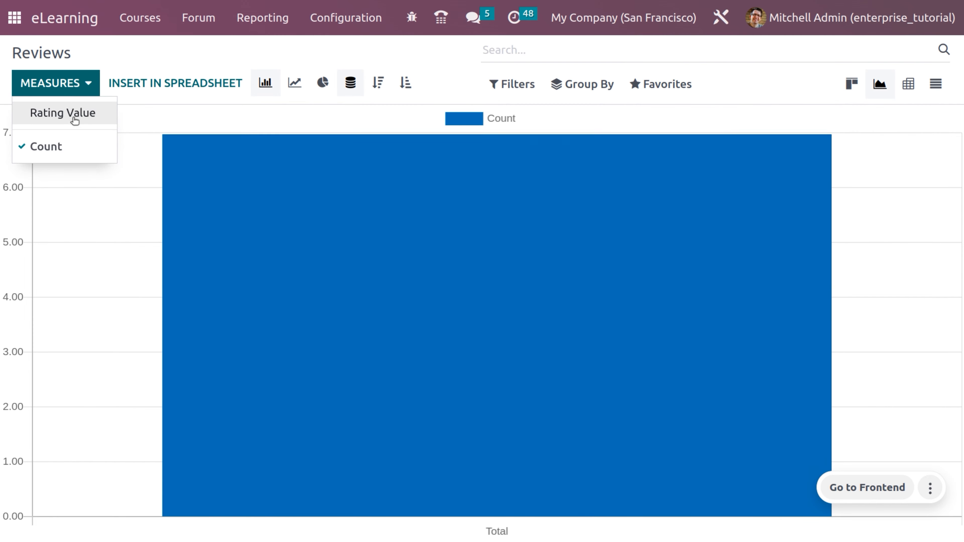
pyautogui.click(74, 86)
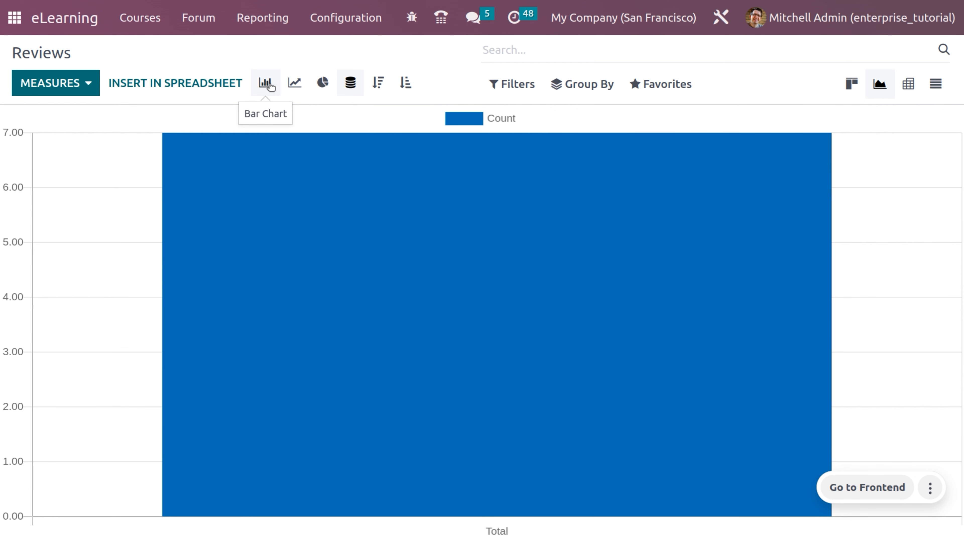
# - Compare the reviews as line and pie charts, and make the line chart cumulative and unstacked in ascending order
pyautogui.click(295, 82)
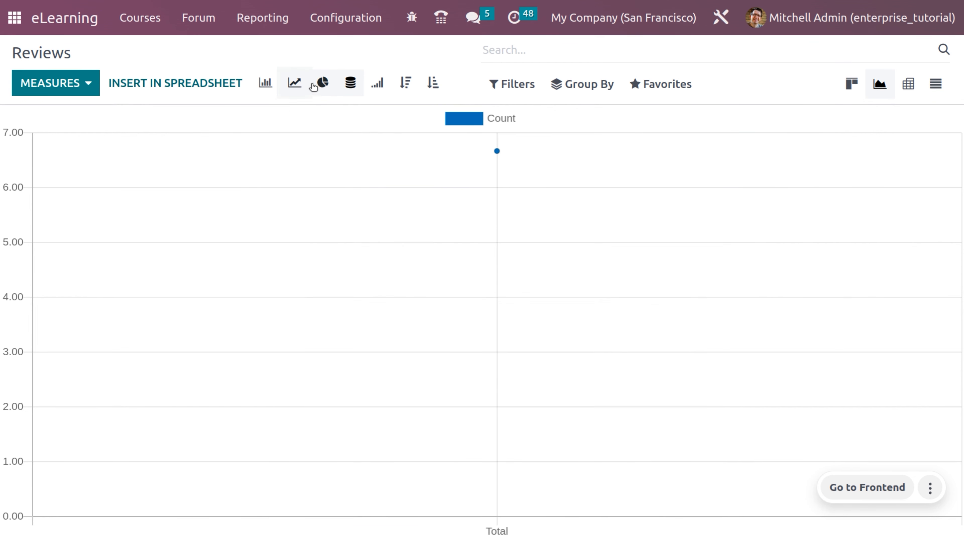
pyautogui.click(323, 83)
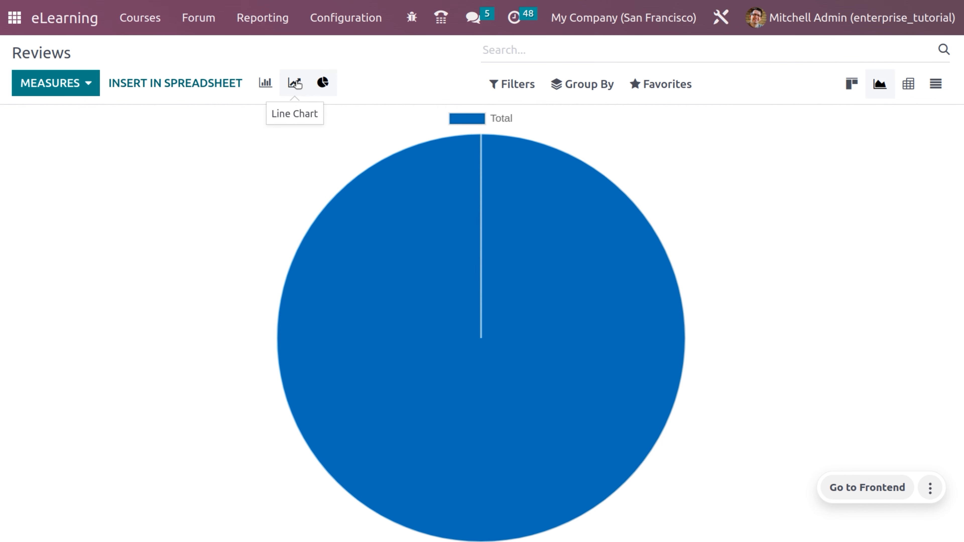
pyautogui.click(296, 83)
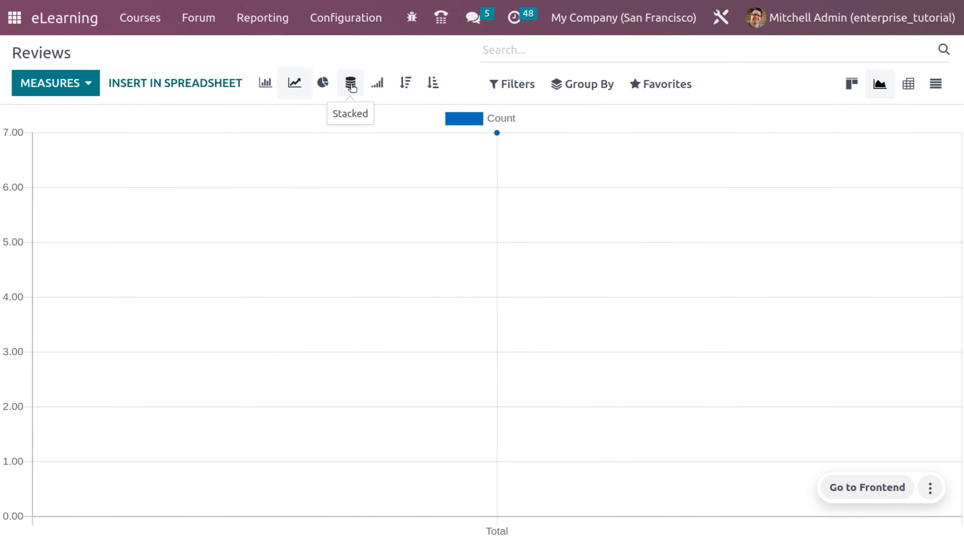
pyautogui.click(378, 87)
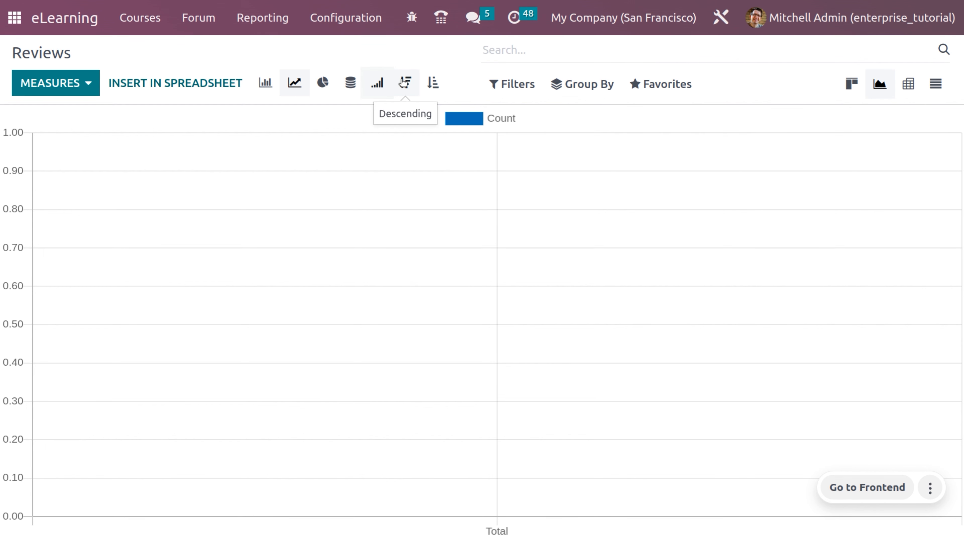
pyautogui.click(433, 83)
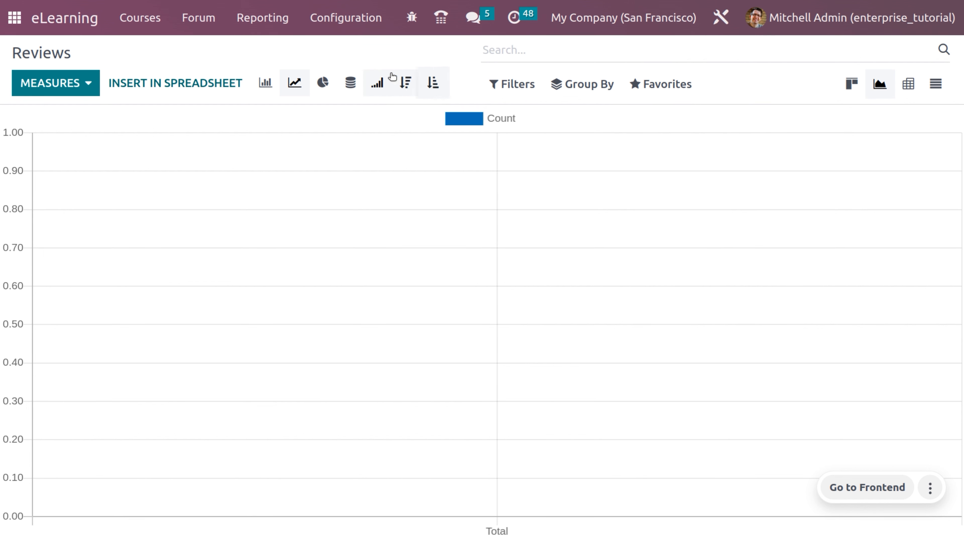
# - Open the Quizzes report, compare its graph and pivot views, and try to graph the questions by Sequence
pyautogui.click(261, 17)
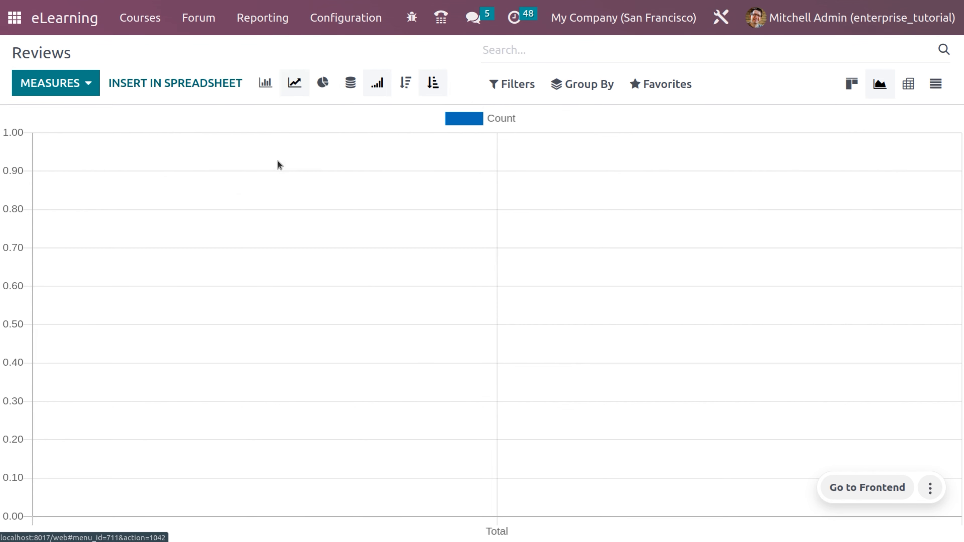
pyautogui.click(279, 164)
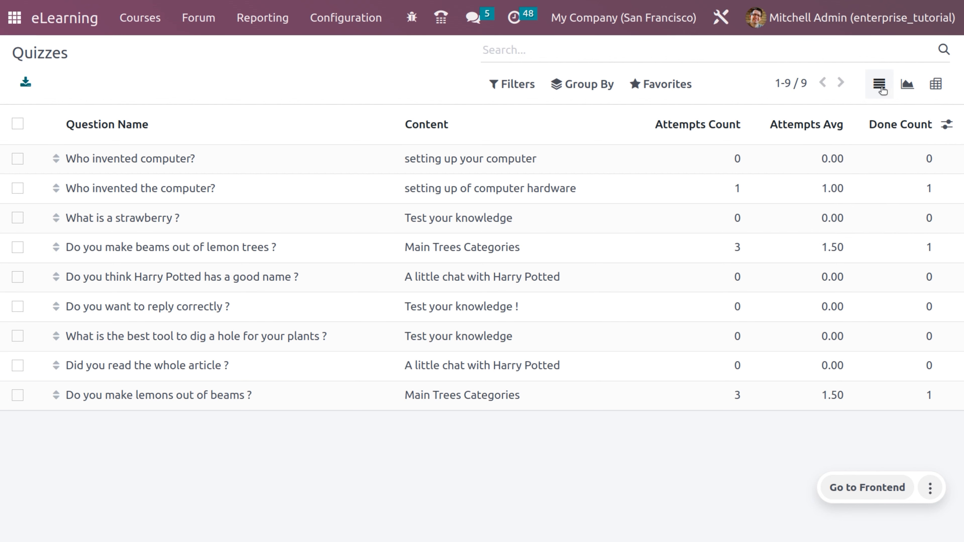
pyautogui.click(907, 87)
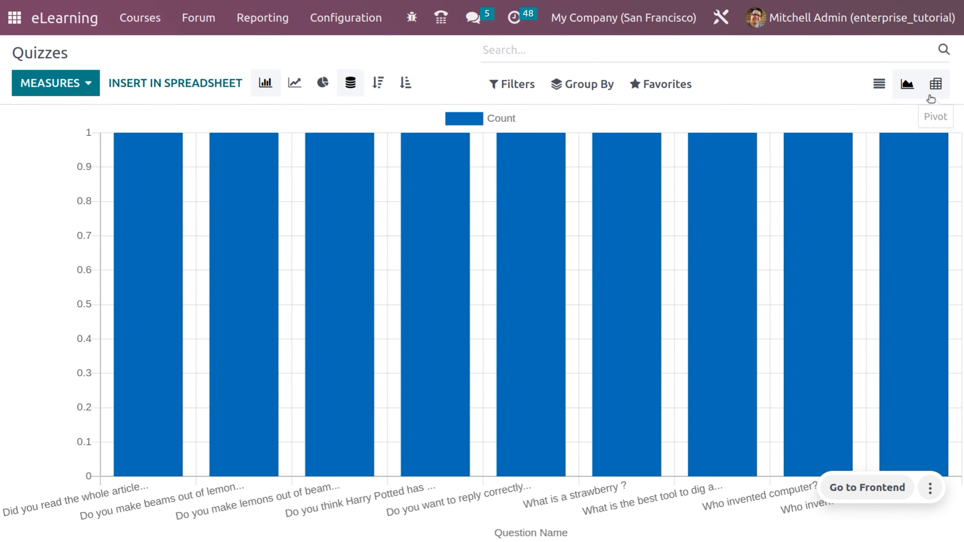
pyautogui.click(932, 96)
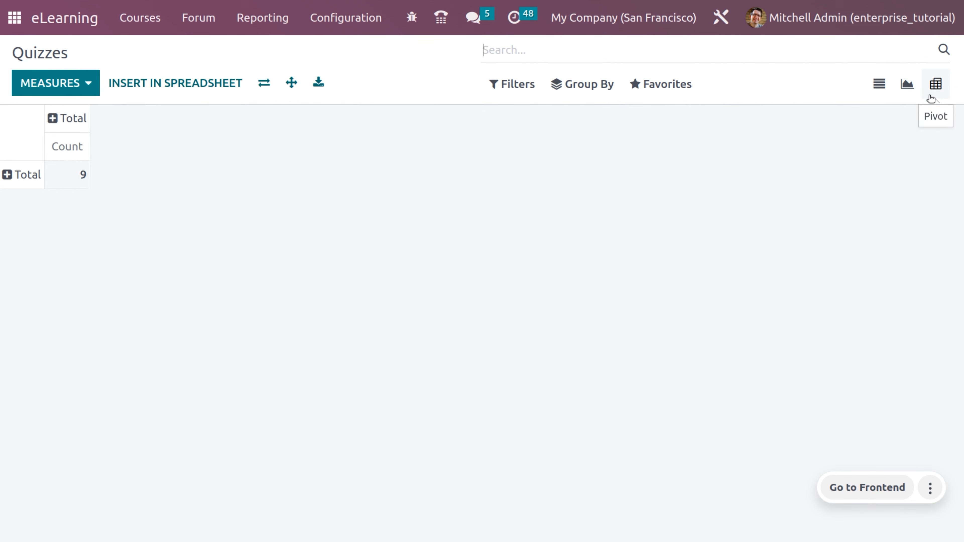
pyautogui.click(904, 86)
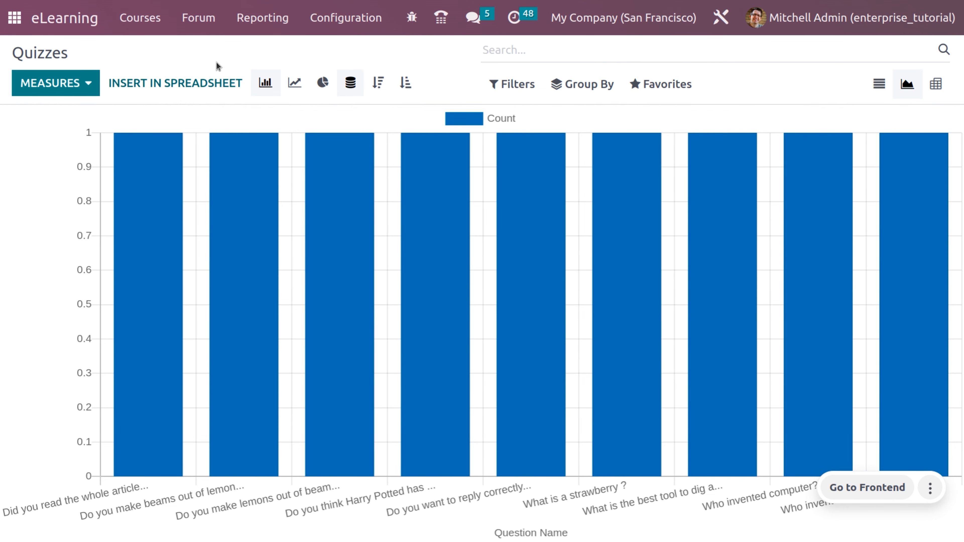
pyautogui.click(70, 90)
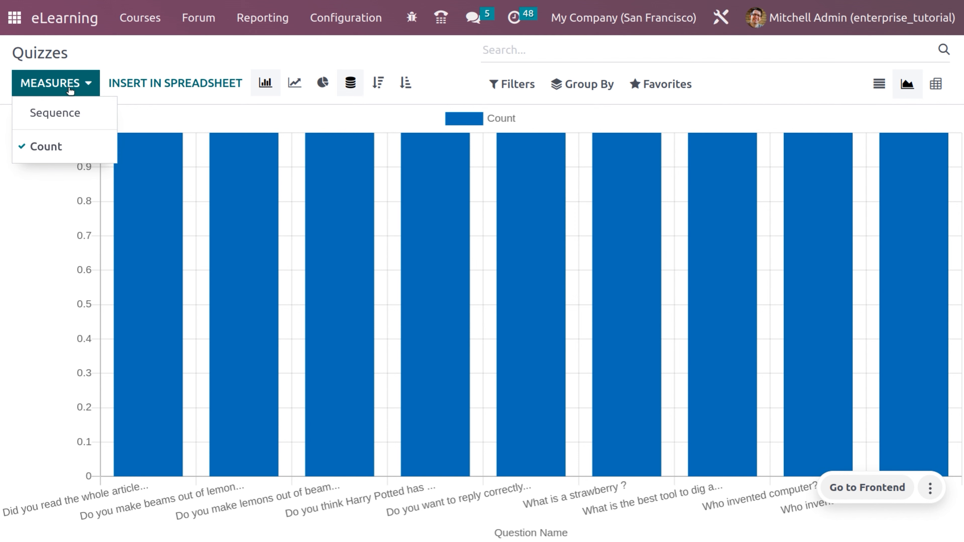
pyautogui.click(70, 112)
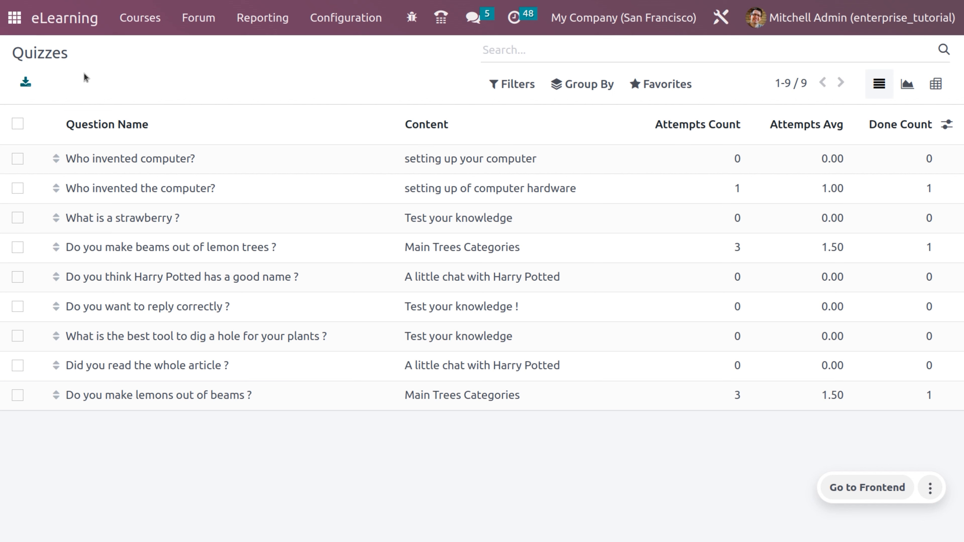
# - Open the computer science course's website page from the course list and open its computer certification
pyautogui.click(127, 20)
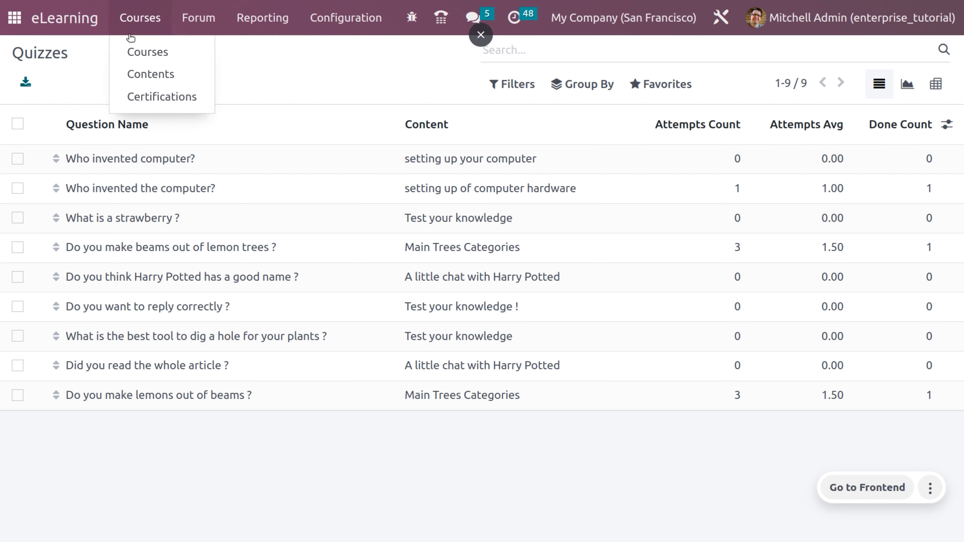
pyautogui.click(152, 57)
pyautogui.moveTo(962, 246); pyautogui.dragTo(963, 460)
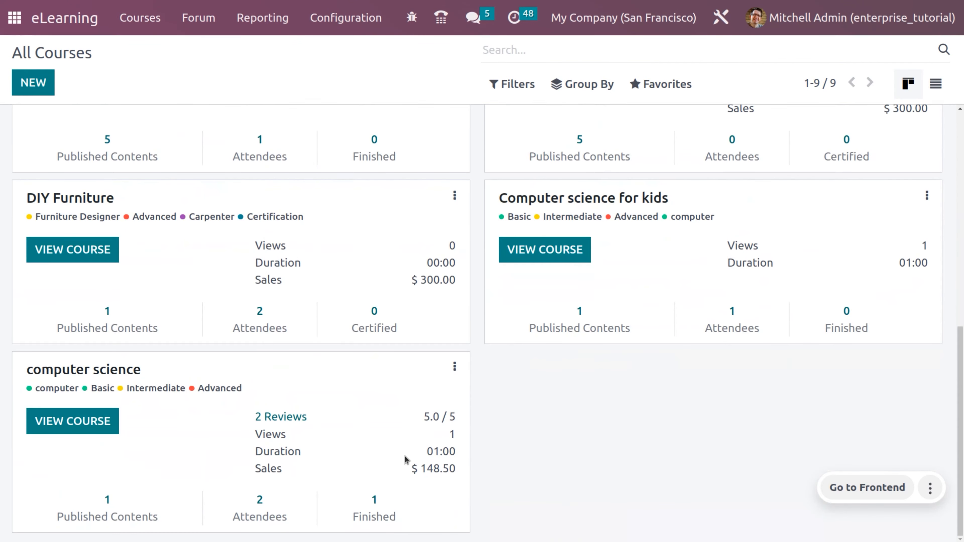
pyautogui.click(99, 422)
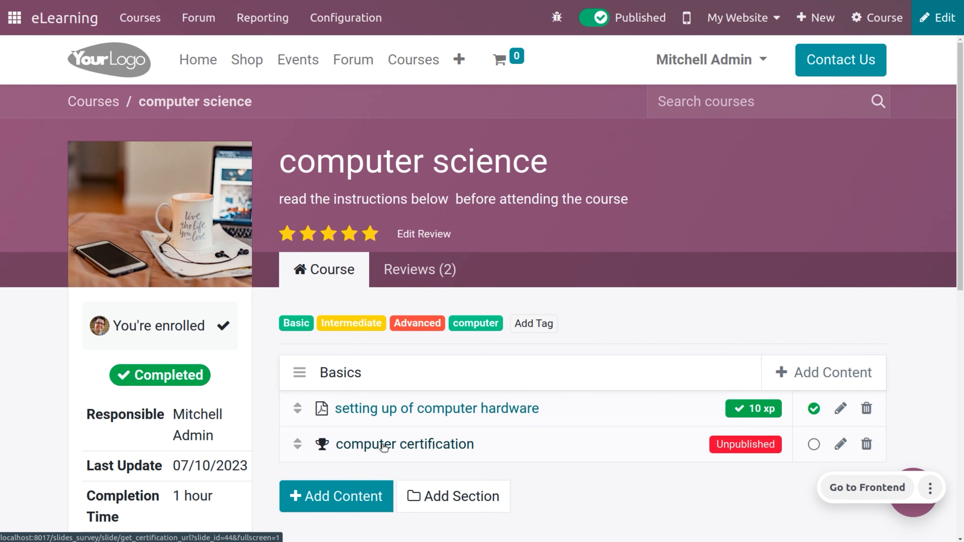
pyautogui.click(385, 447)
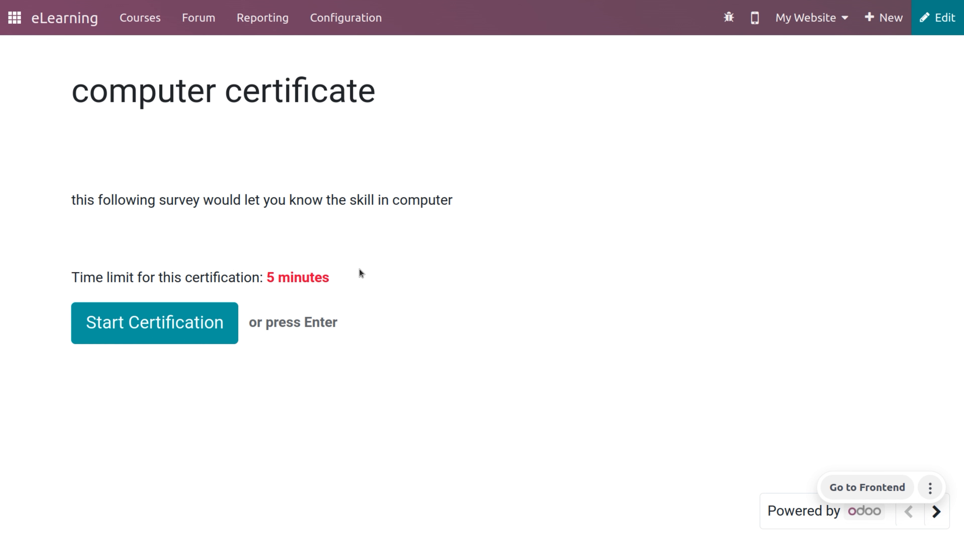
# - Start the computer certificate test, answer the "odd one out" question with bottle, and submit it
pyautogui.click(203, 324)
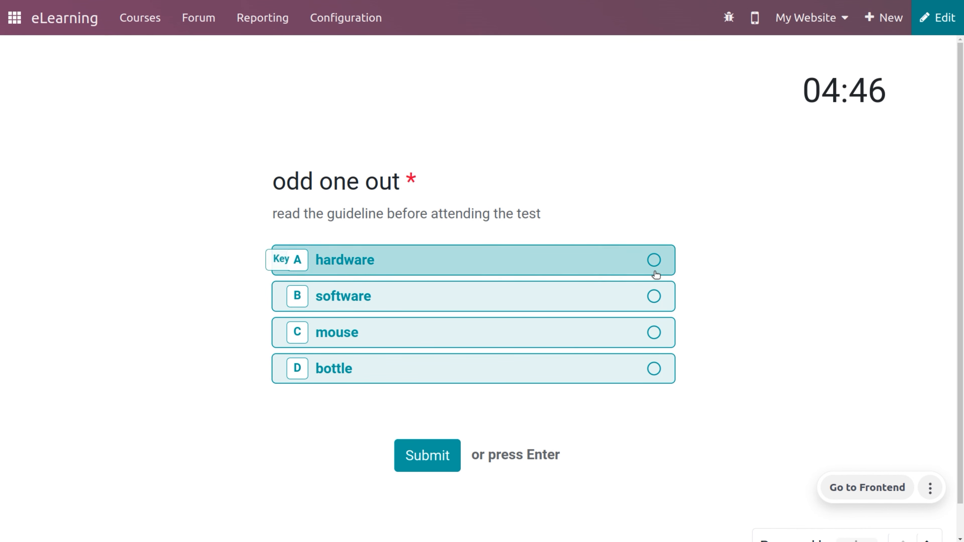
pyautogui.click(656, 372)
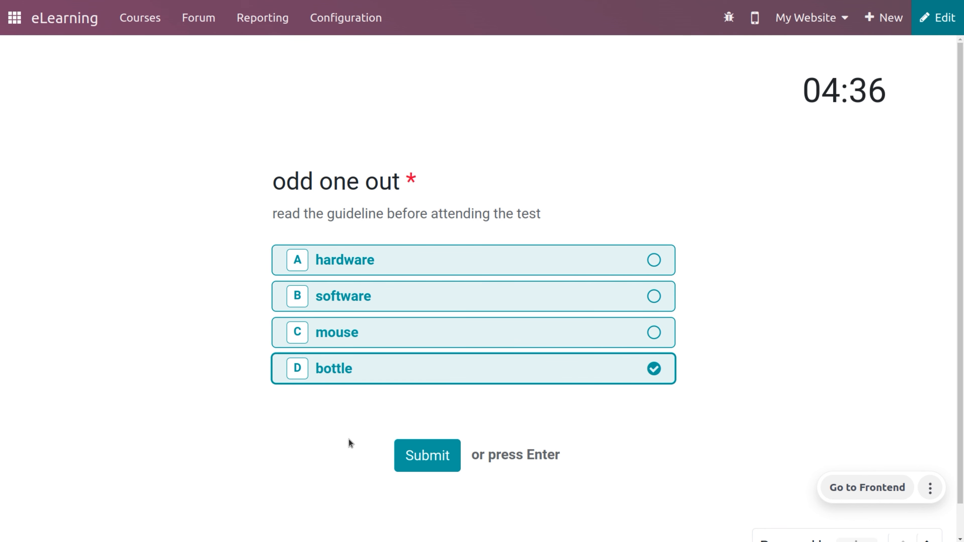
pyautogui.click(403, 454)
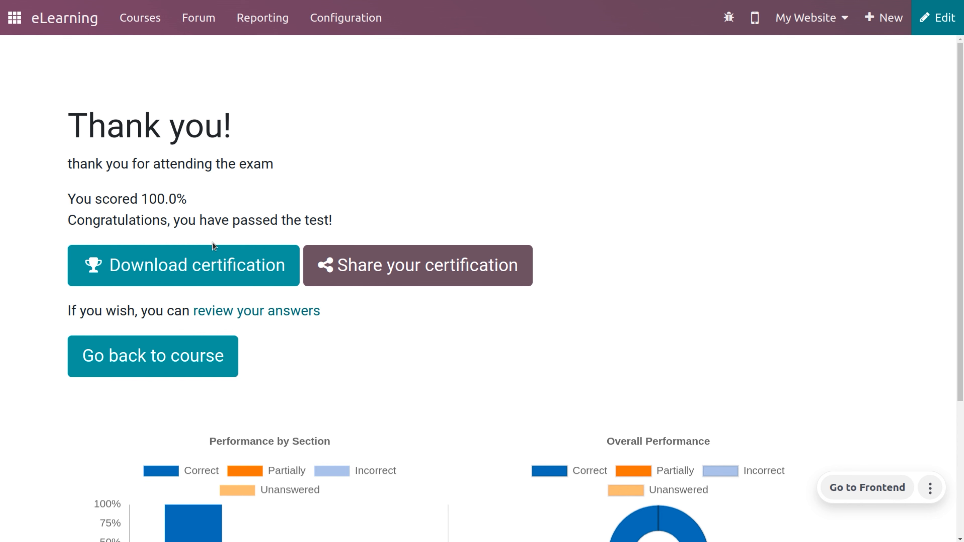
# - Download the certification earned in the test and go back to the computer science course page
pyautogui.click(211, 277)
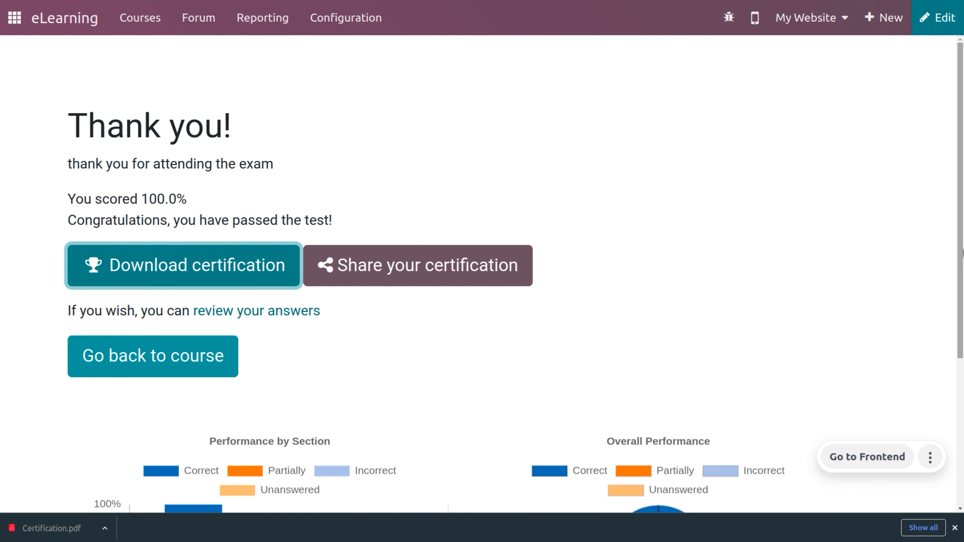
pyautogui.moveTo(963, 262); pyautogui.dragTo(963, 403)
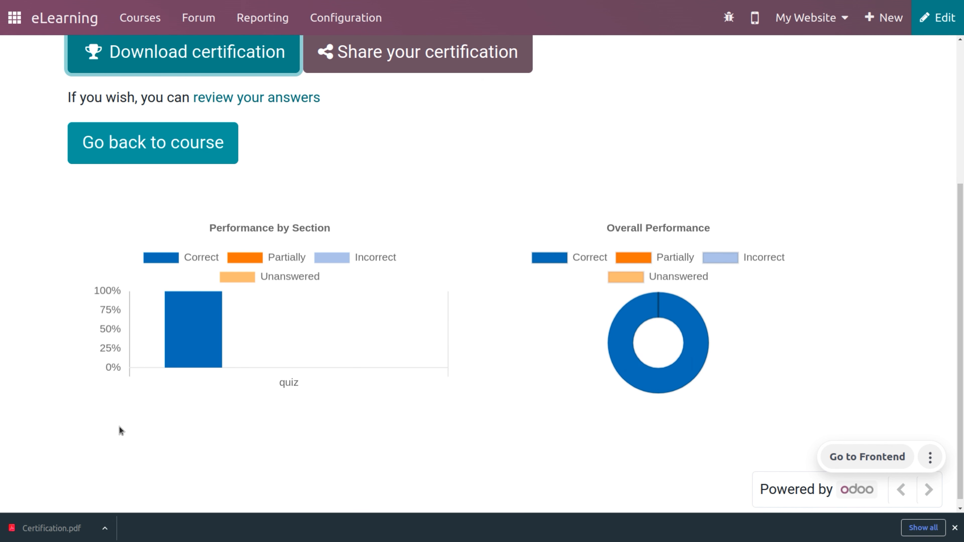
pyautogui.click(168, 145)
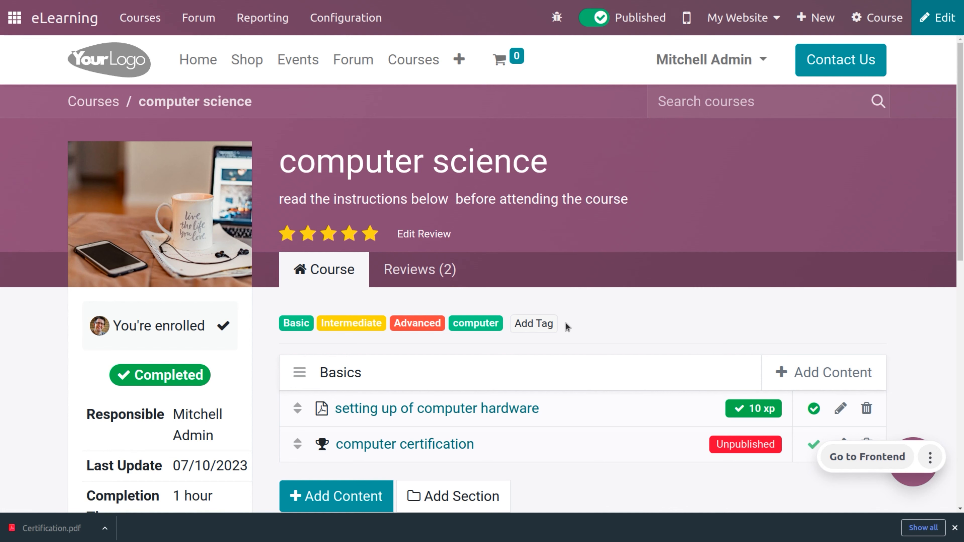
# - Open the downloaded Certification.pdf to view the certificate
pyautogui.click(104, 530)
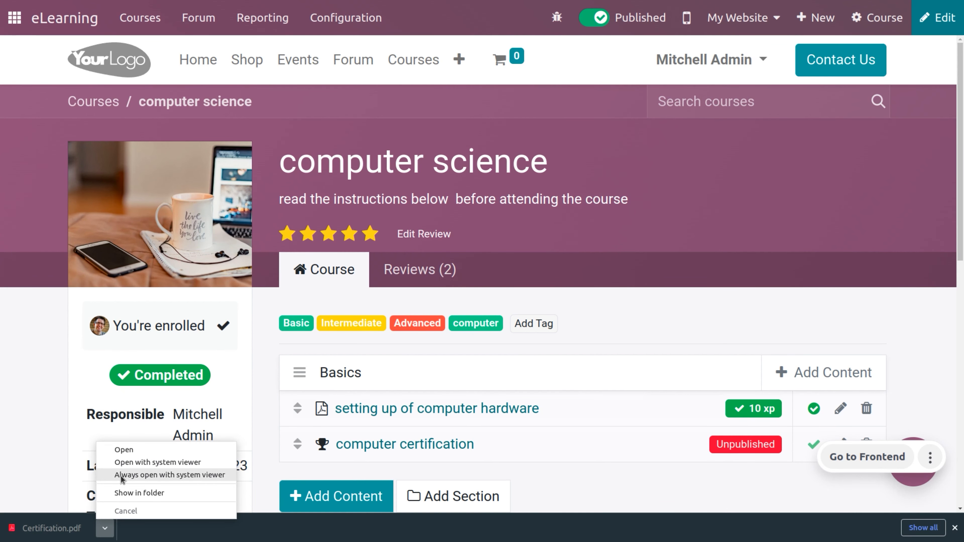
pyautogui.click(124, 450)
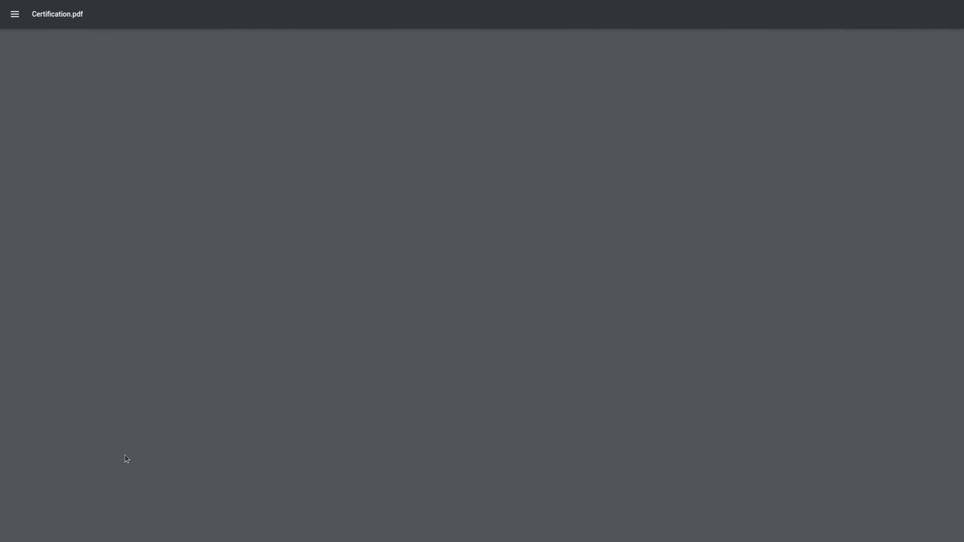